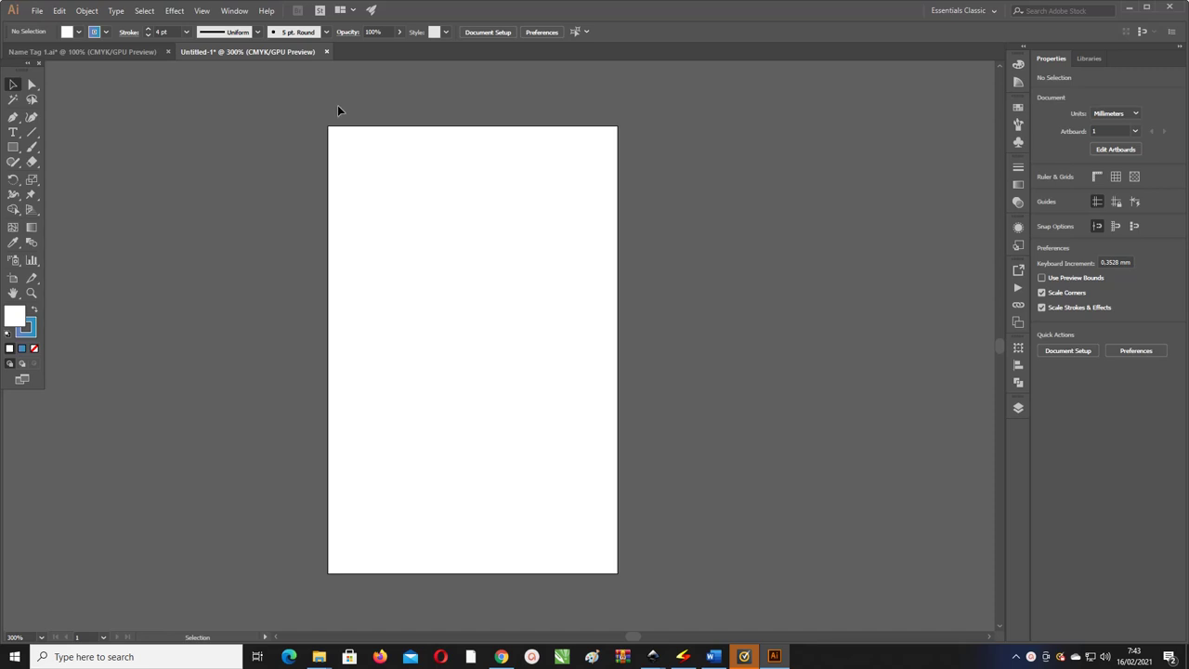
- Check the artboard's width and height with the Artboard tool, confirming 55 × 85 mm
{"action": "left_click", "coordinate": [13, 277]}
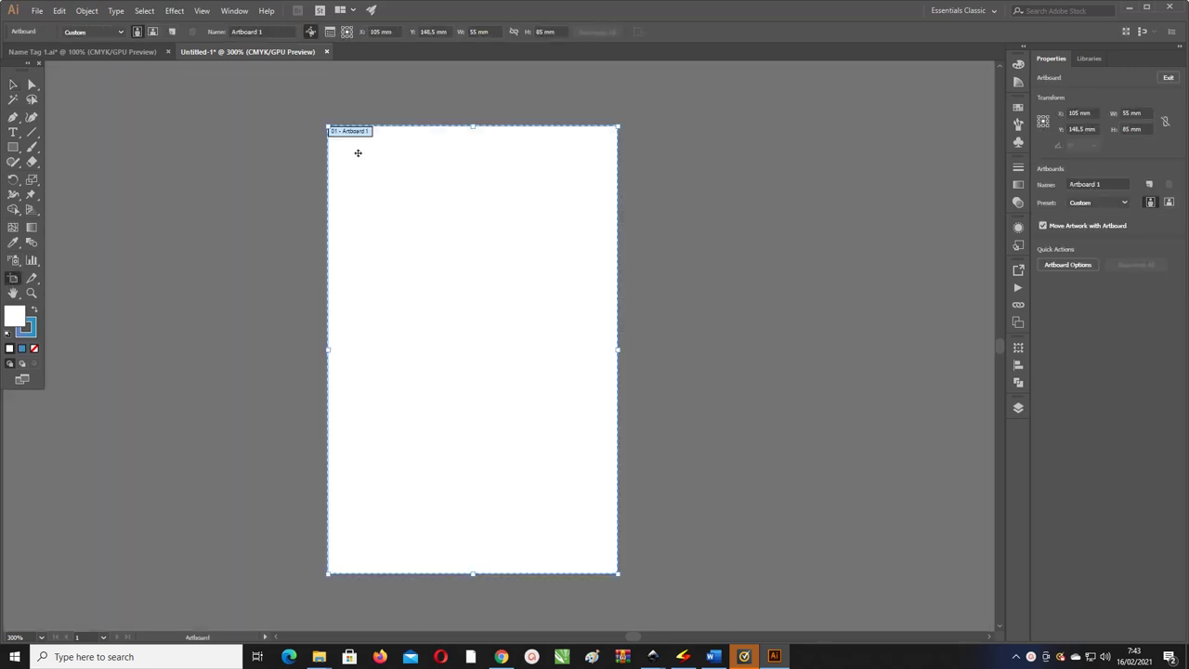
{"action": "left_click", "coordinate": [476, 32]}
{"action": "left_click_drag", "start_coordinate": [471, 32], "coordinate": [517, 44]}
{"action": "left_click", "coordinate": [558, 32]}
{"action": "left_click", "coordinate": [12, 84]}
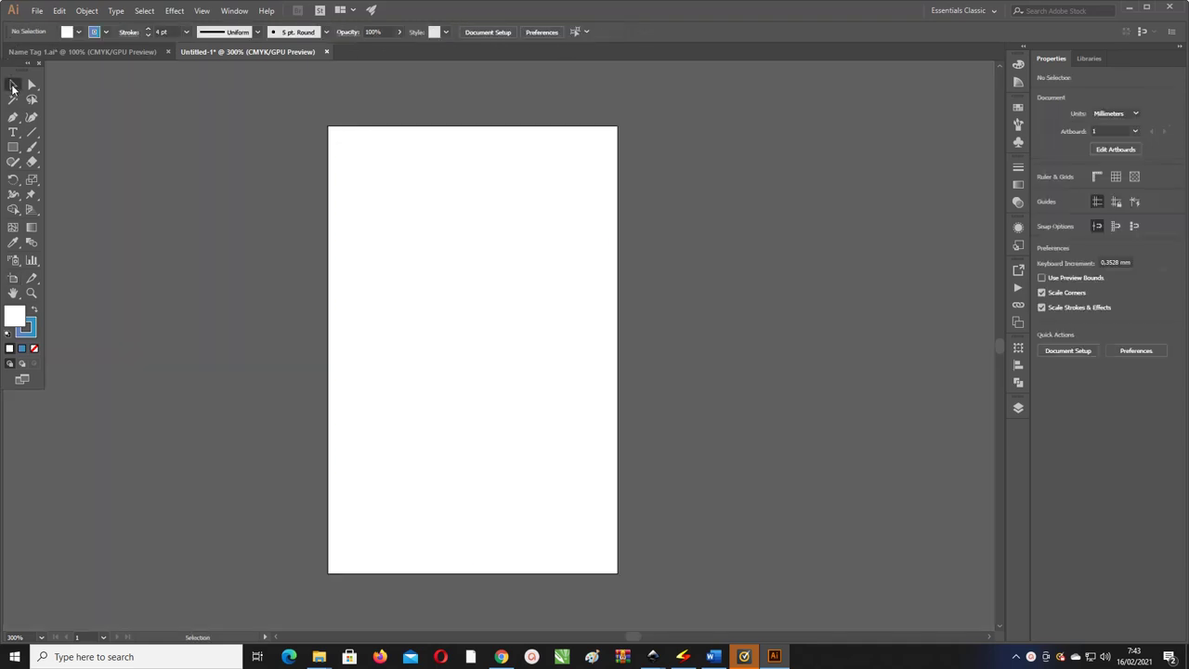
- Show the rulers and switch the ruler units to centimeters
{"action": "key", "text": "ctrl+r"}
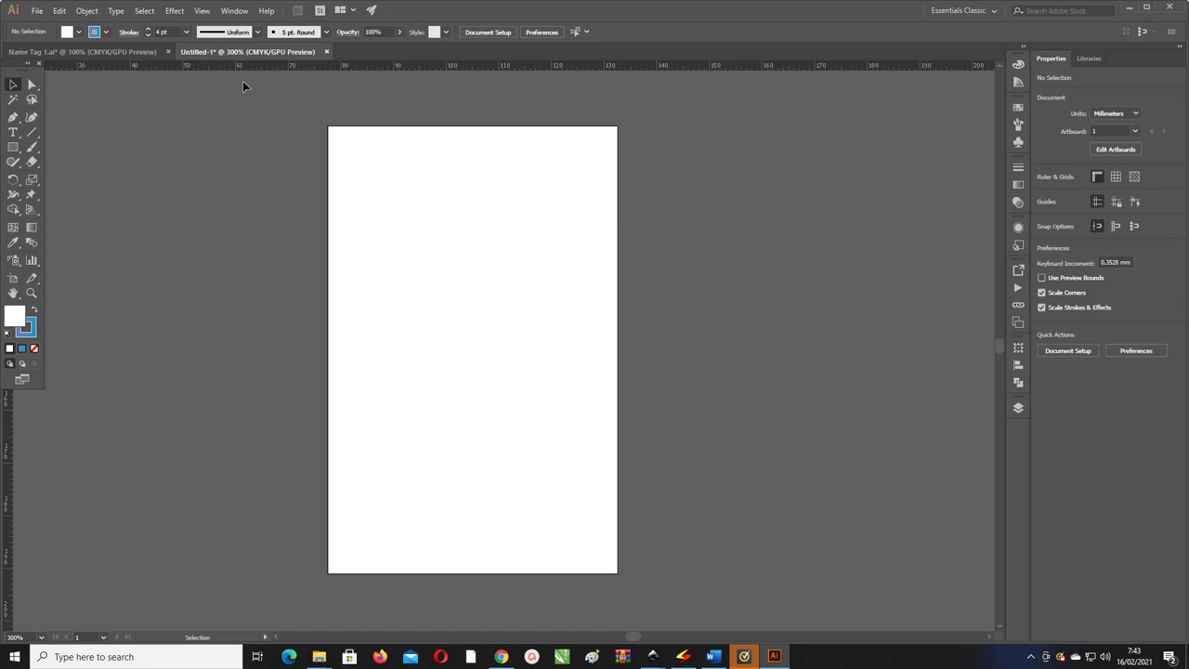
{"action": "scroll", "coordinate": [279, 116], "scroll_direction": "left", "scroll_amount": 2}
{"action": "scroll", "coordinate": [337, 125], "scroll_direction": "right", "scroll_amount": 1}
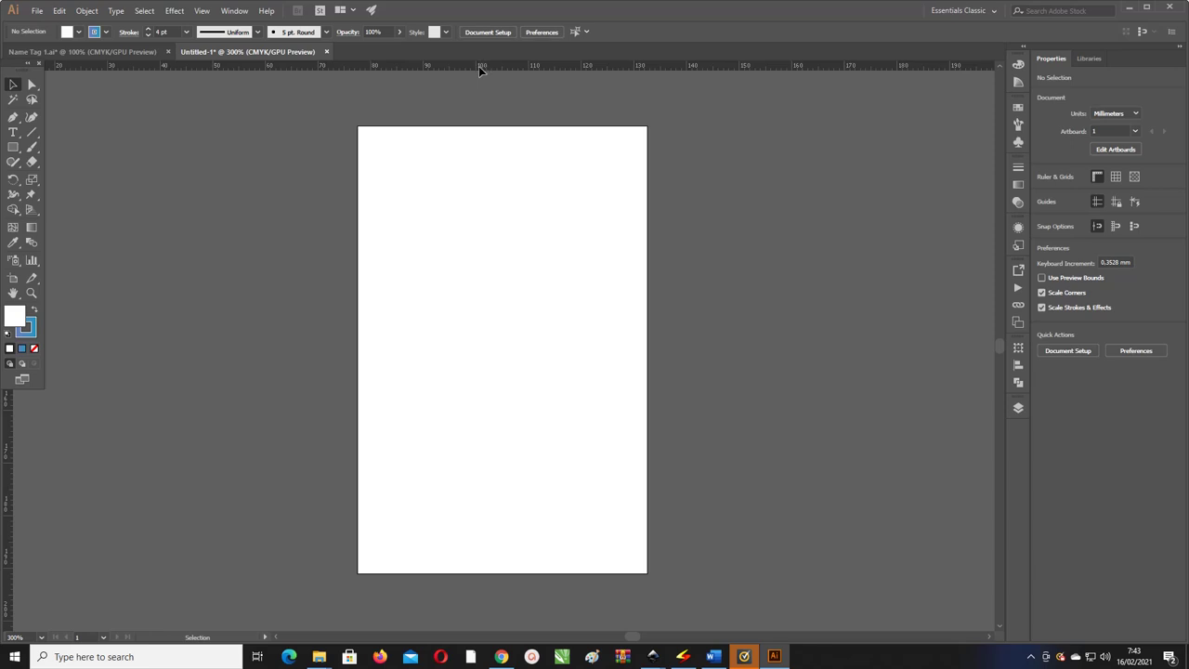
{"action": "right_click", "coordinate": [397, 72]}
{"action": "left_click", "coordinate": [449, 127]}
- Draw an artboard-sized rectangle and reset it to white fill with black stroke
{"action": "left_click", "coordinate": [17, 146]}
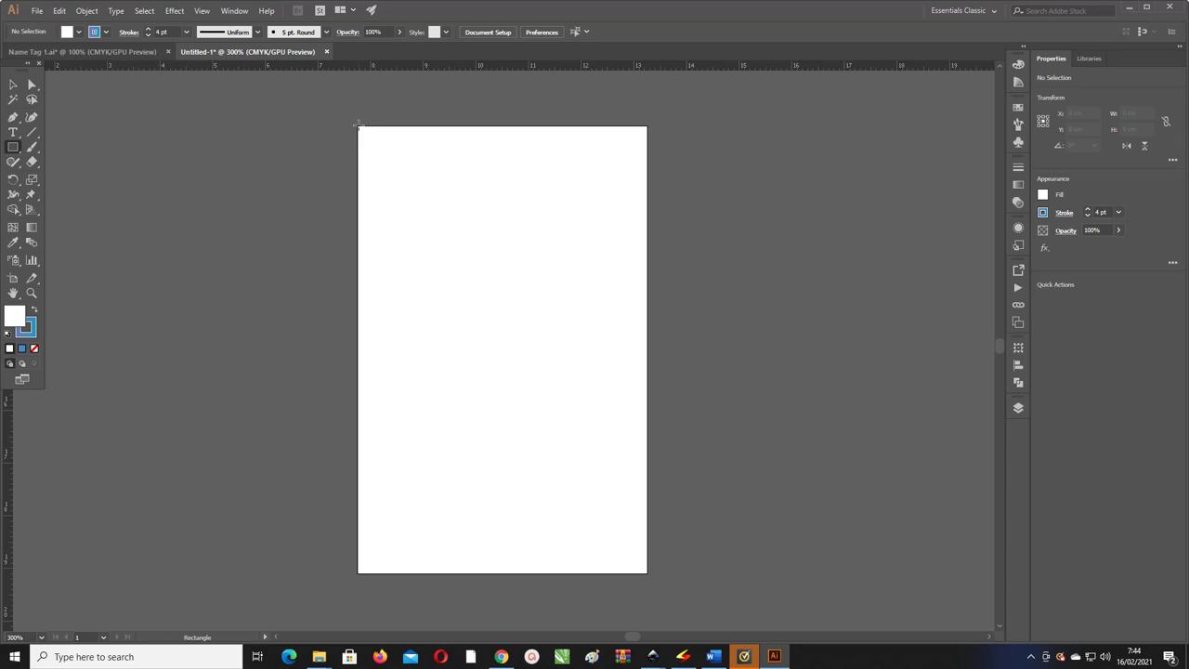
{"action": "left_click_drag", "start_coordinate": [358, 123], "coordinate": [646, 574]}
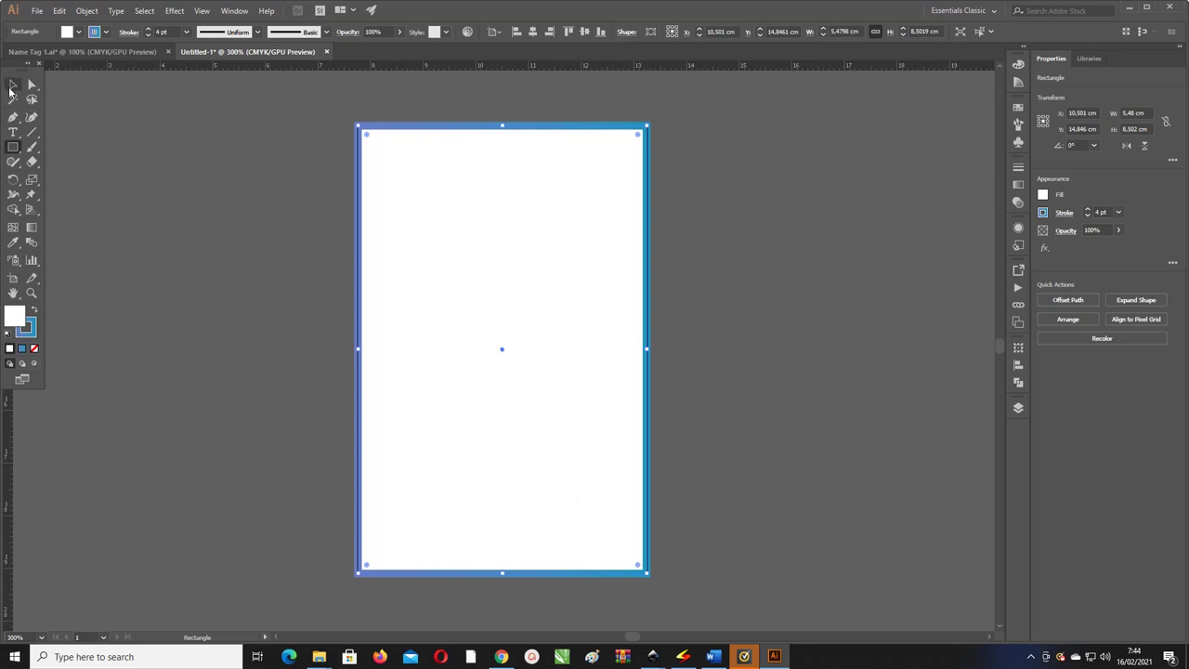
{"action": "left_click", "coordinate": [13, 86]}
{"action": "left_click", "coordinate": [35, 349]}
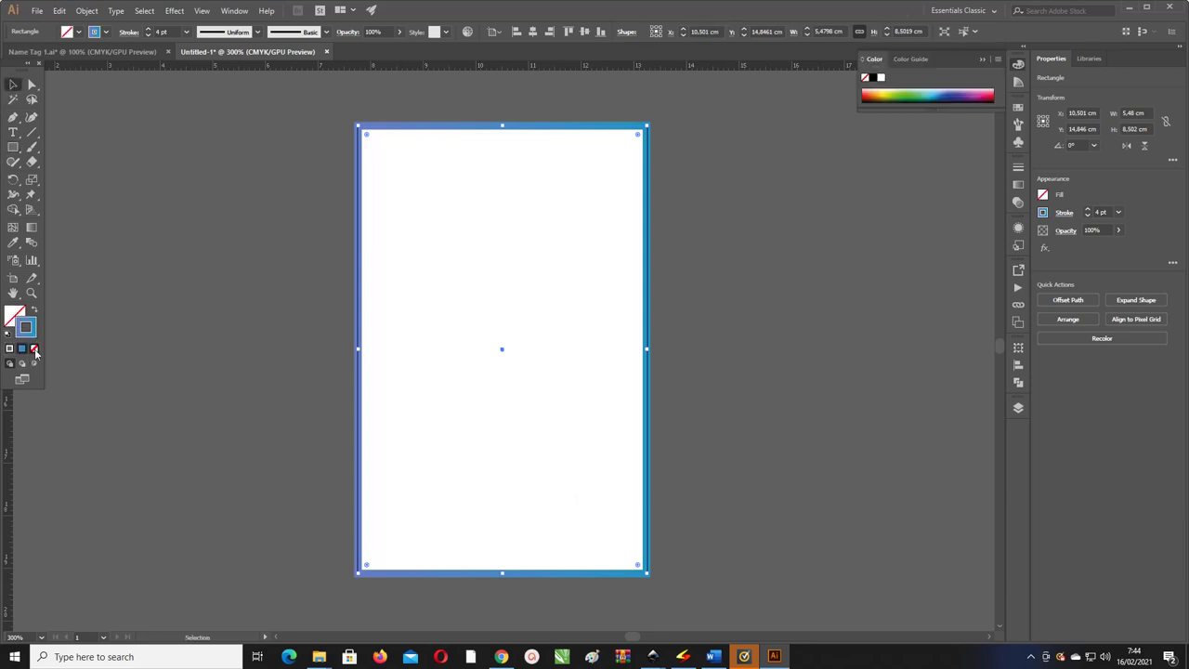
{"action": "left_click", "coordinate": [34, 350]}
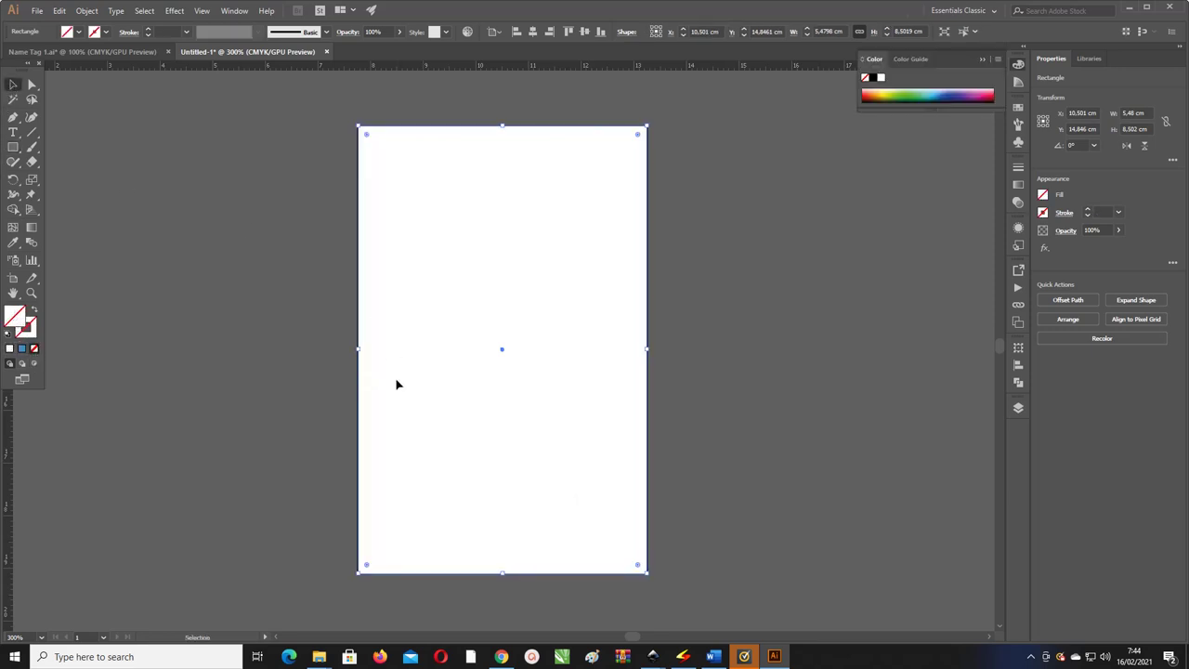
{"action": "key", "text": "d"}
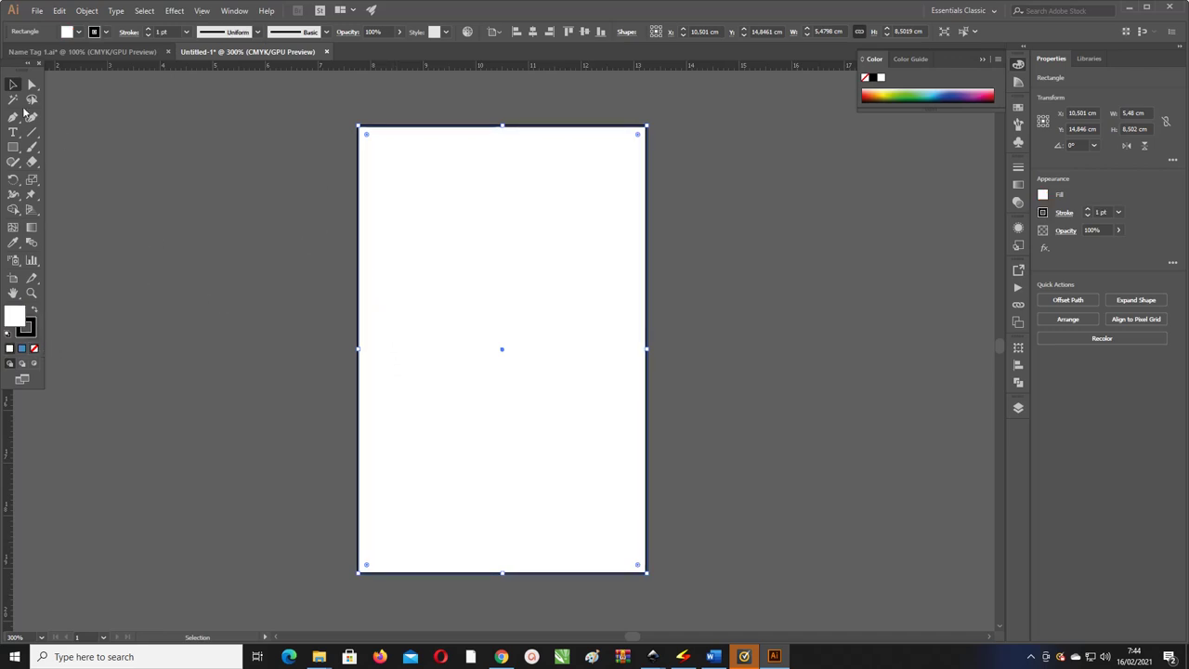
{"action": "left_click", "coordinate": [106, 324]}
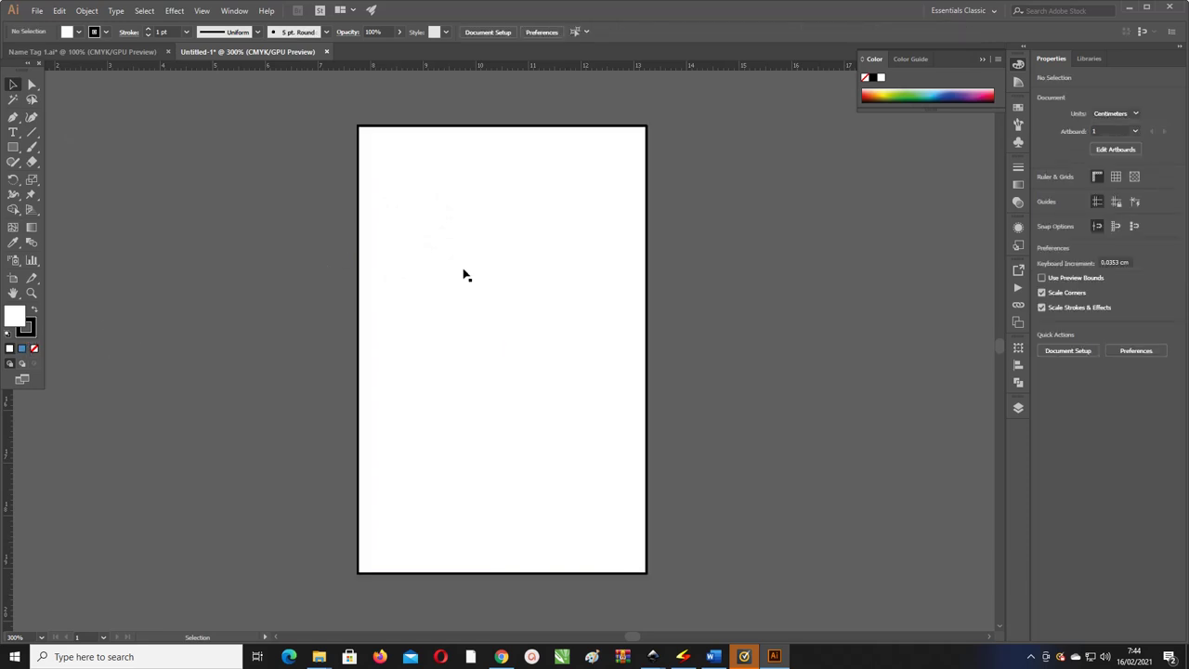
- Alt-drag a duplicate of the rectangle to the left of the original
{"action": "key", "text": "ctrl+minus"}
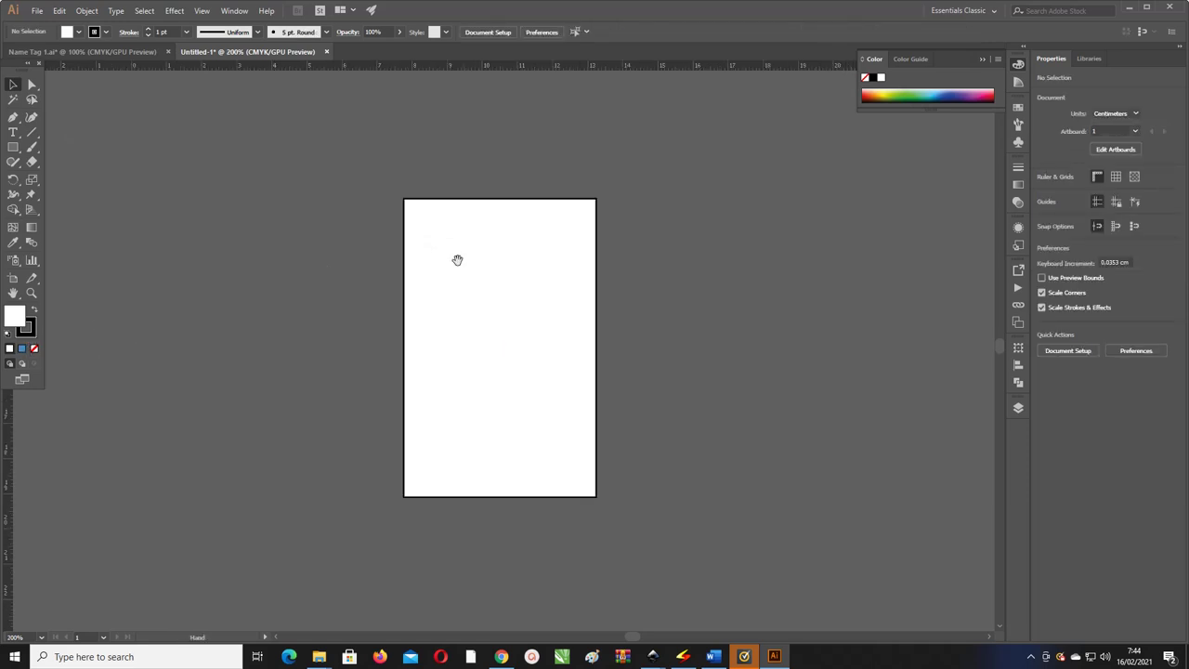
{"action": "left_click_drag", "start_coordinate": [456, 258], "coordinate": [540, 255]}
{"action": "left_click", "coordinate": [490, 199]}
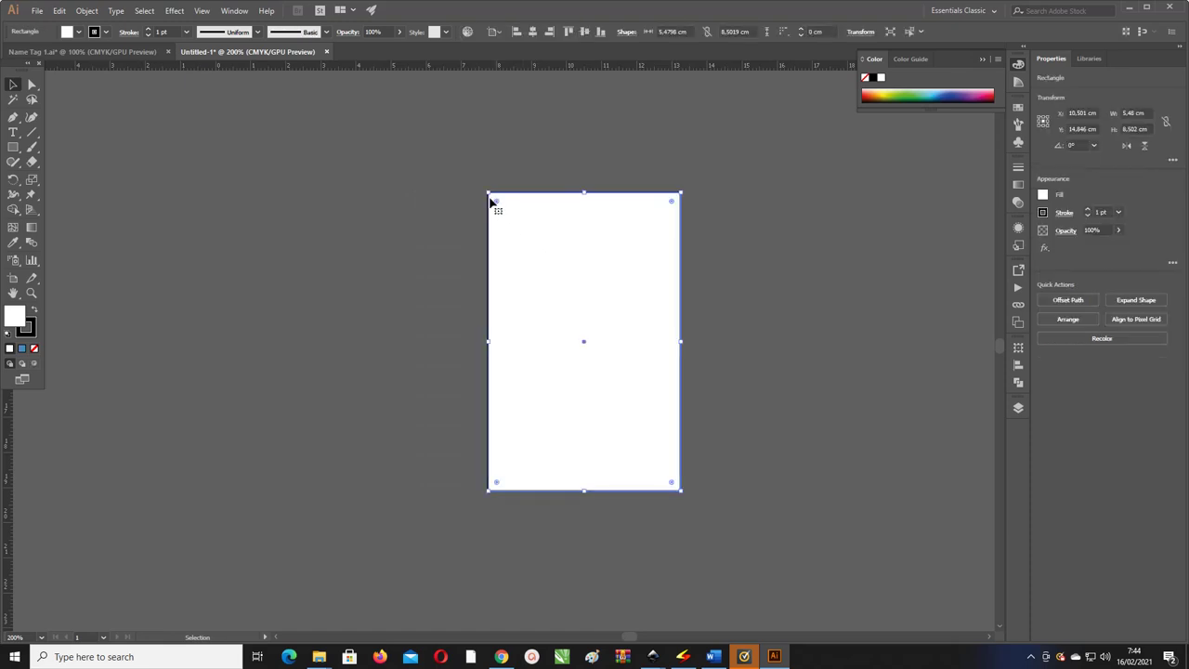
{"action": "left_click_drag", "start_coordinate": [489, 199], "coordinate": [231, 199]}
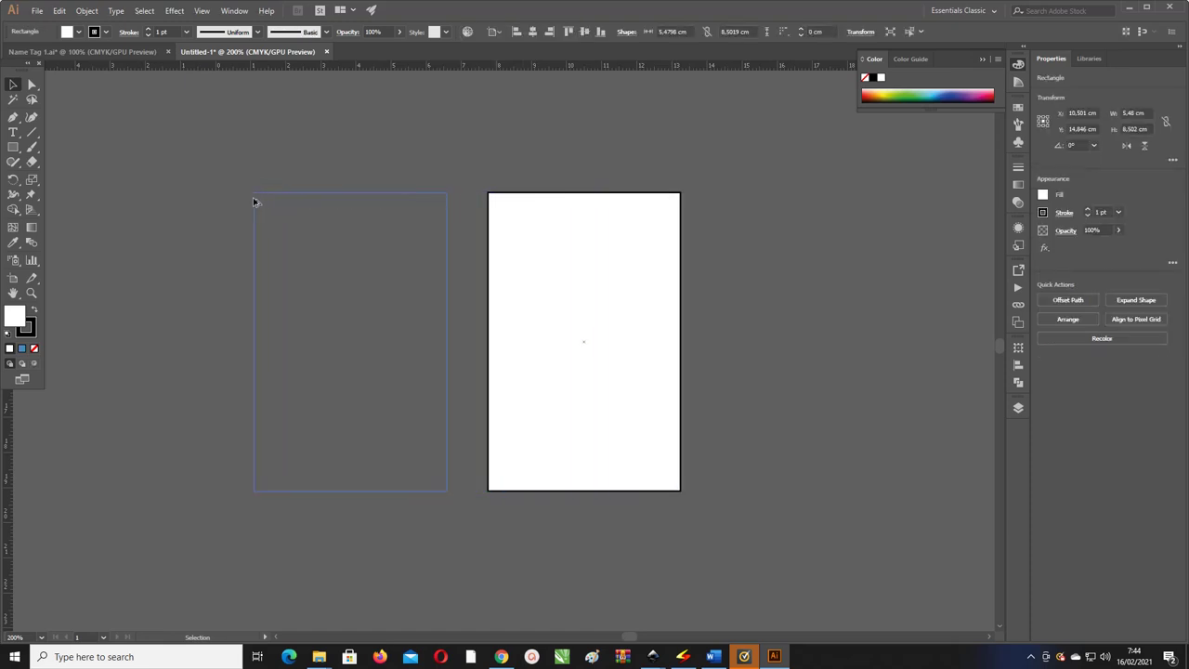
{"action": "left_click", "coordinate": [438, 173]}
{"action": "left_click_drag", "start_coordinate": [440, 170], "coordinate": [318, 129]}
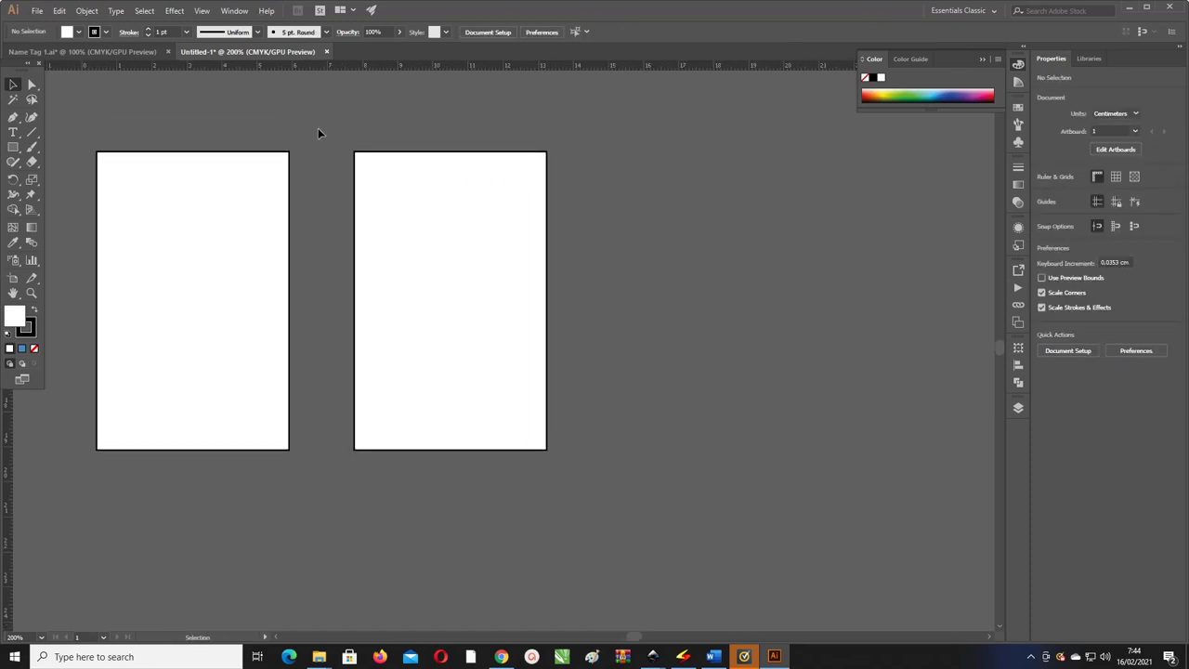
- Draw an unfilled circle to the right of the rectangles with the Ellipse tool
{"action": "left_click", "coordinate": [21, 151]}
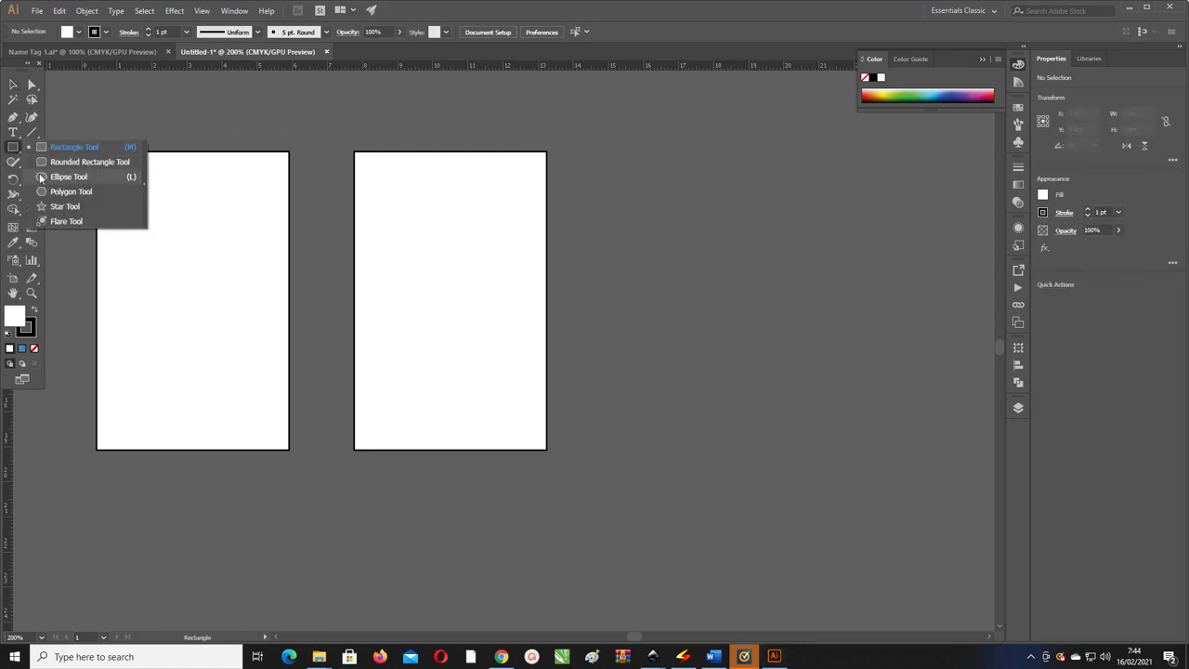
{"action": "left_click", "coordinate": [41, 178]}
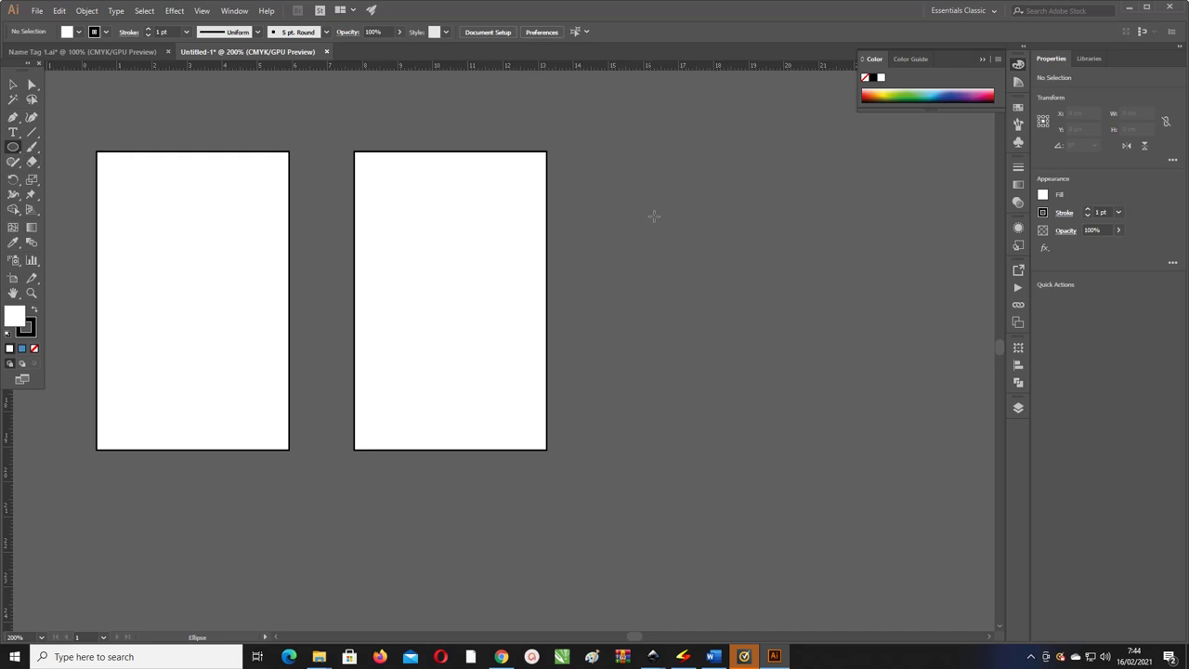
{"action": "mouse_move", "coordinate": [575, 112]}
{"action": "left_mouse_down"}
{"action": "mouse_move", "coordinate": [838, 443]}
{"action": "mouse_move", "coordinate": [669, 321]}
{"action": "left_mouse_up"}
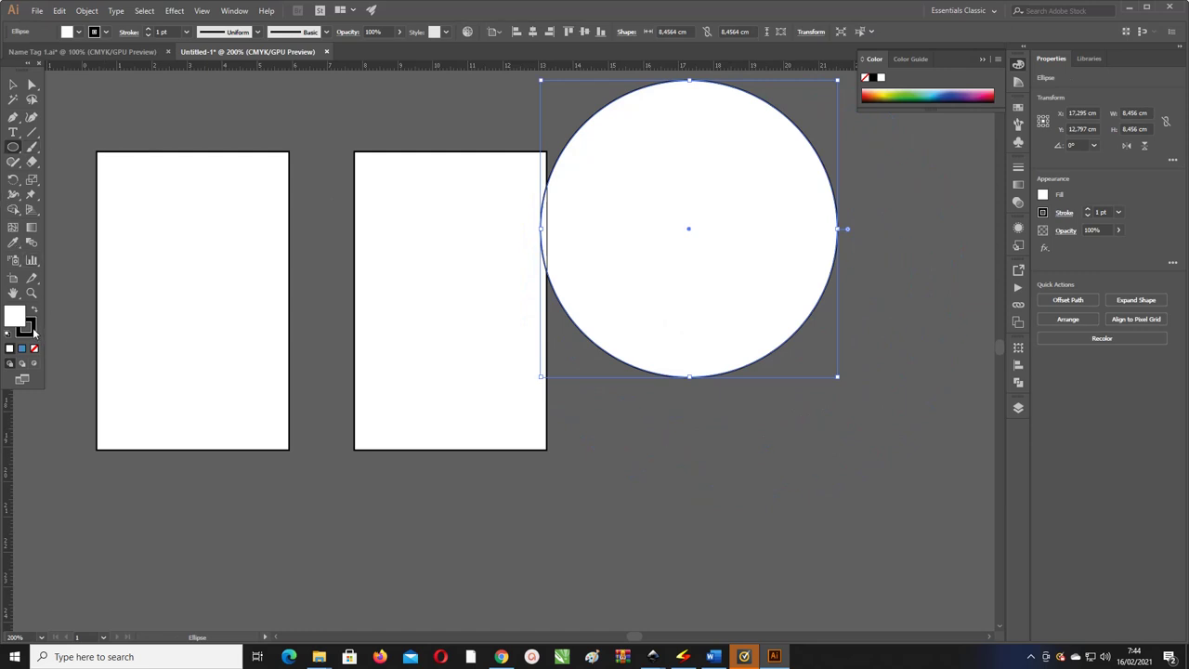
{"action": "left_click", "coordinate": [33, 348]}
{"action": "key", "text": "ctrl+minus"}
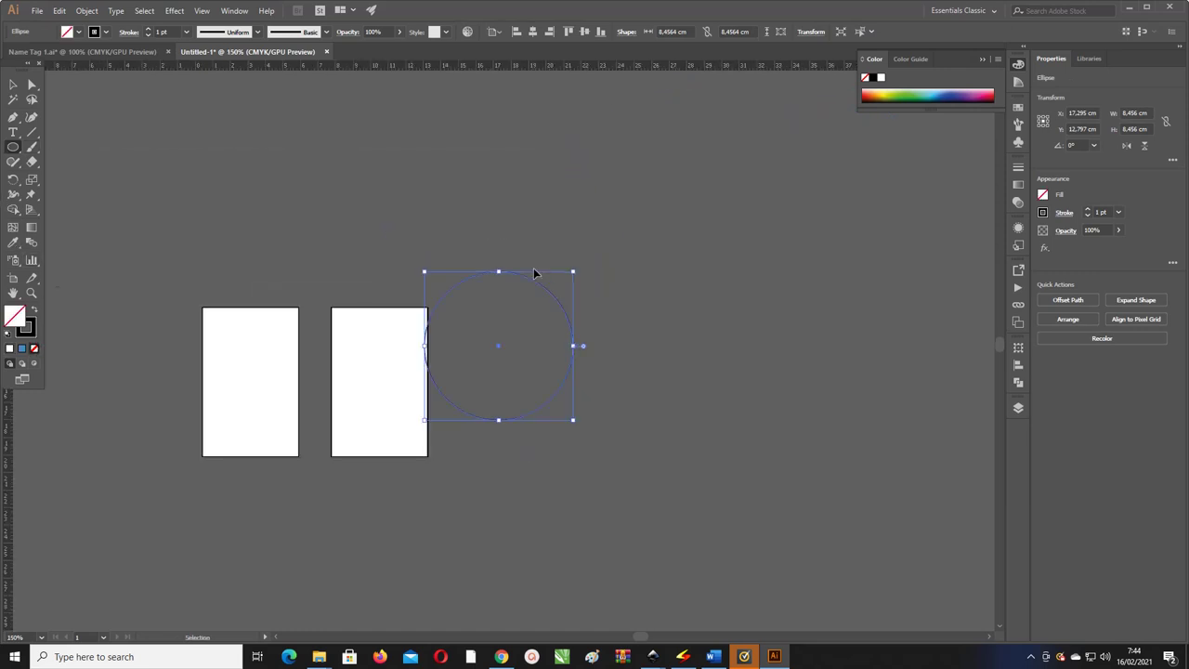
{"action": "mouse_move", "coordinate": [531, 269]}
{"action": "left_mouse_down"}
{"action": "mouse_move", "coordinate": [552, 223]}
{"action": "mouse_move", "coordinate": [589, 284]}
{"action": "left_mouse_up"}
{"action": "left_click", "coordinate": [14, 86]}
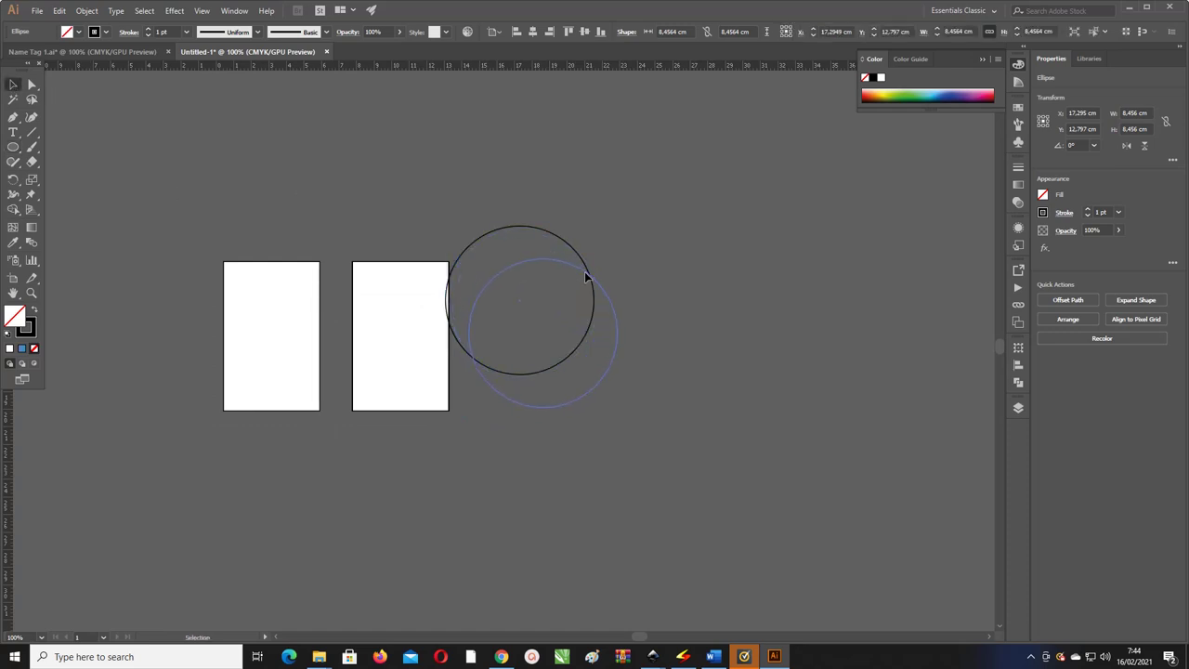
- Thicken the circle's stroke, trying 30 and 35 pt before settling on 45 pt
{"action": "left_click", "coordinate": [173, 31]}
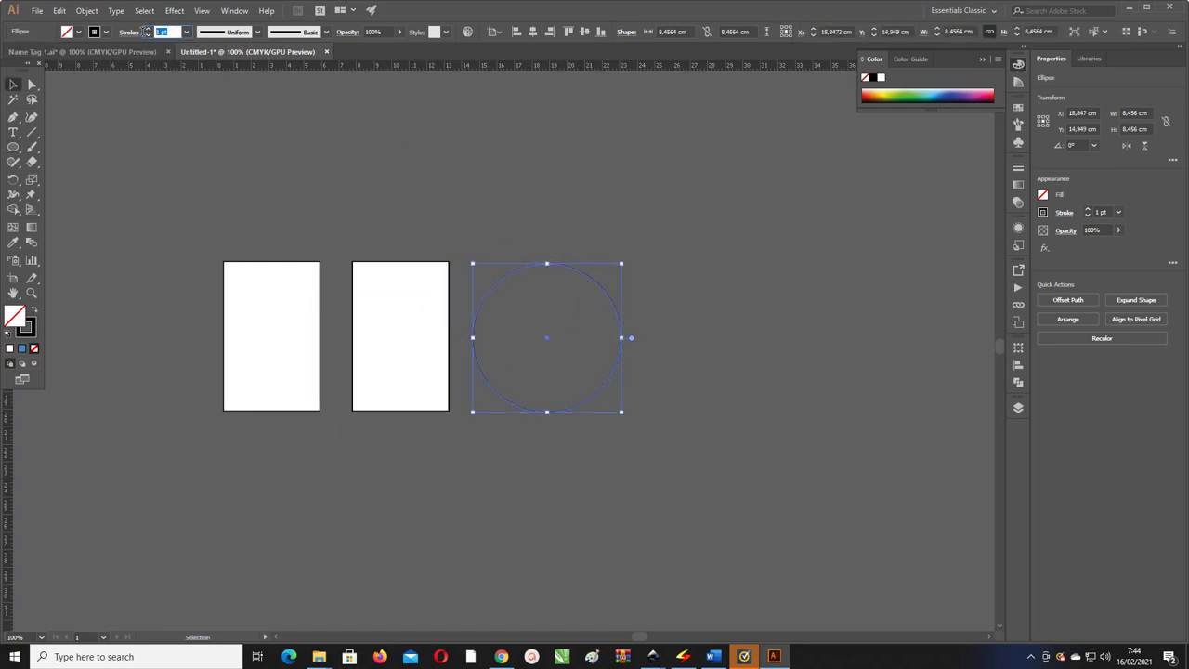
{"action": "type", "text": "30"}
{"action": "left_click", "coordinate": [466, 199]}
{"action": "left_click", "coordinate": [495, 301]}
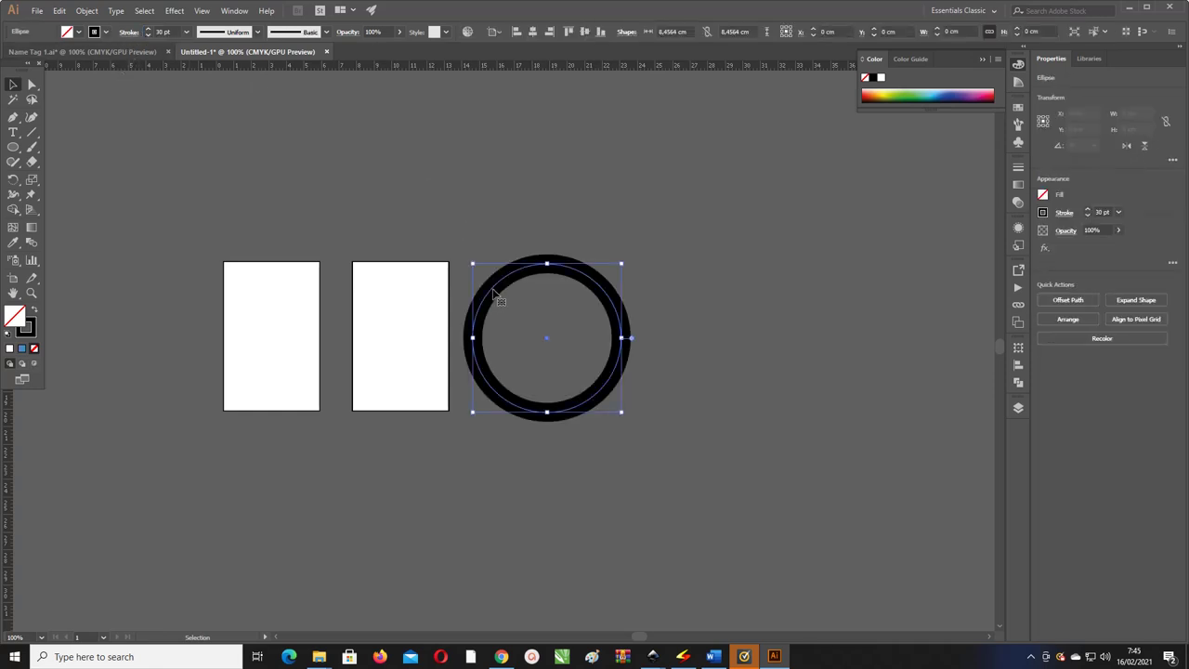
{"action": "double_click", "coordinate": [163, 32]}
{"action": "type", "text": "35"}
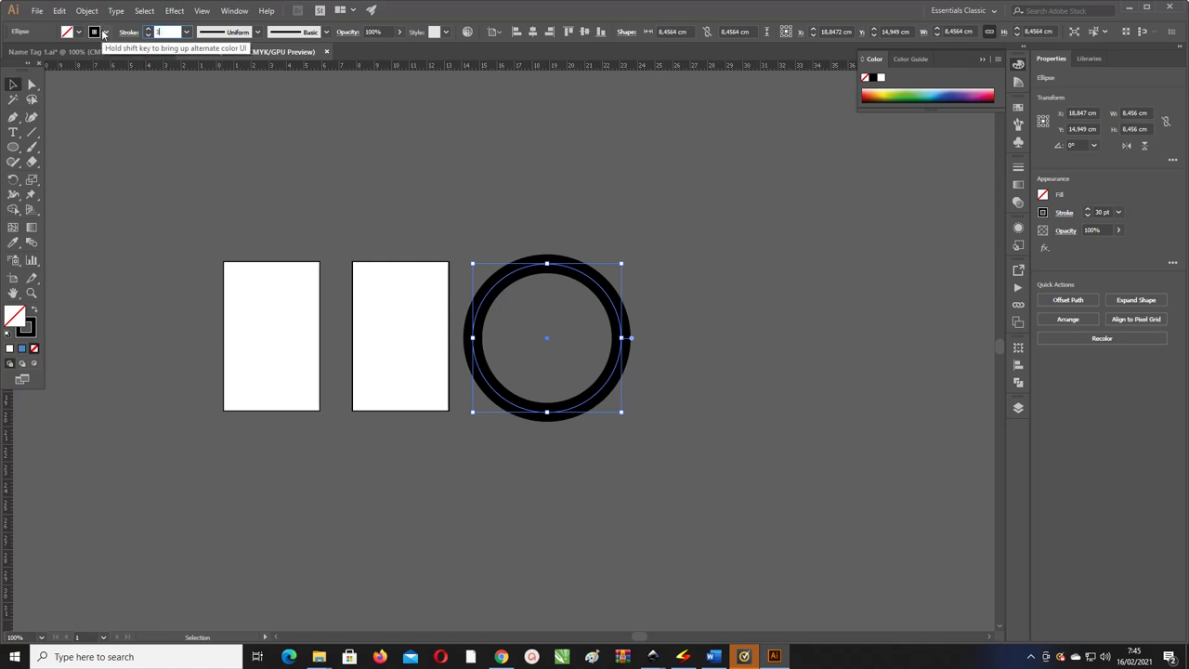
{"action": "key", "text": "Return"}
{"action": "left_click", "coordinate": [981, 297]}
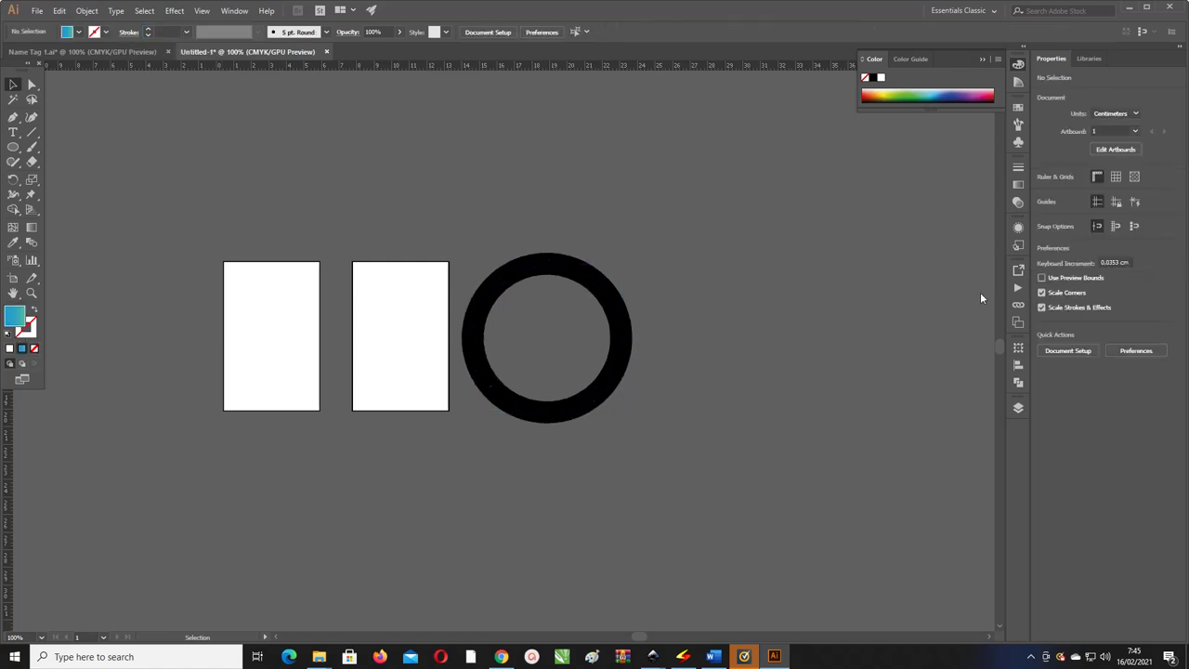
{"action": "left_click", "coordinate": [555, 270]}
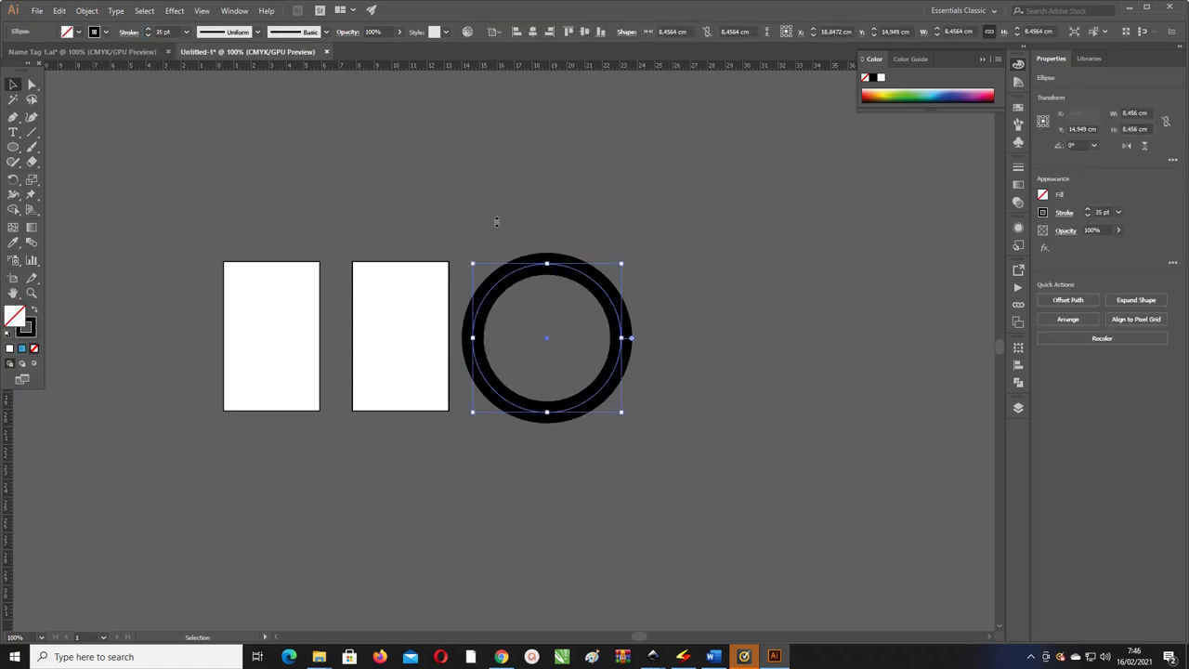
{"action": "double_click", "coordinate": [165, 32]}
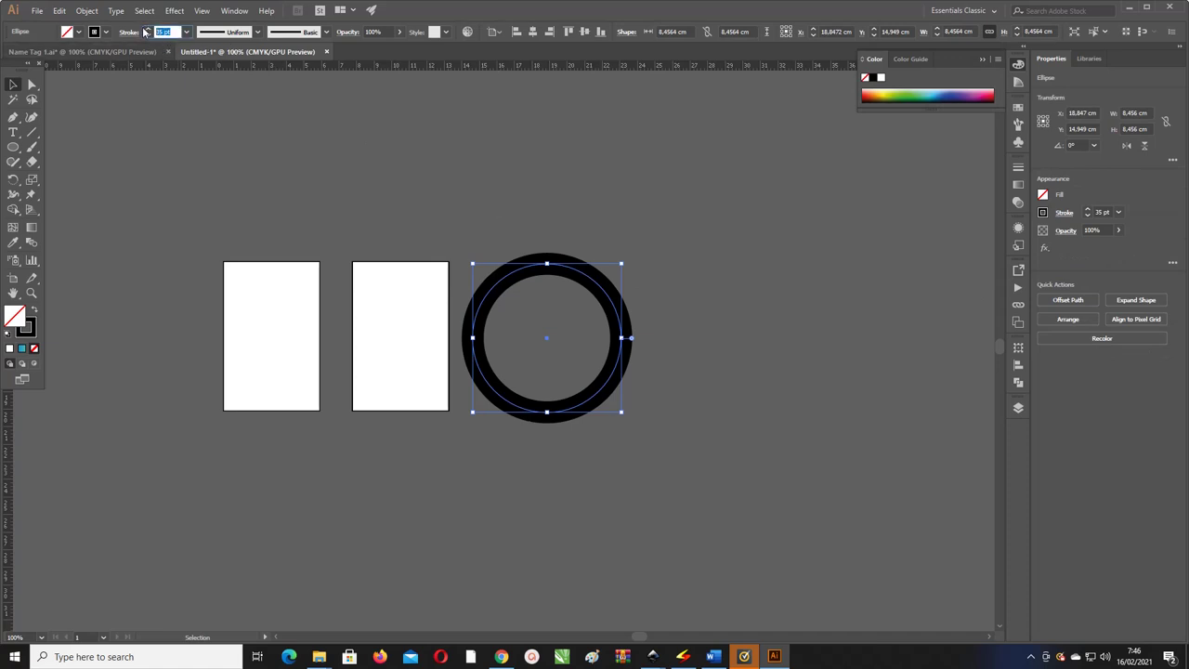
{"action": "type", "text": "45"}
{"action": "key", "text": "Return"}
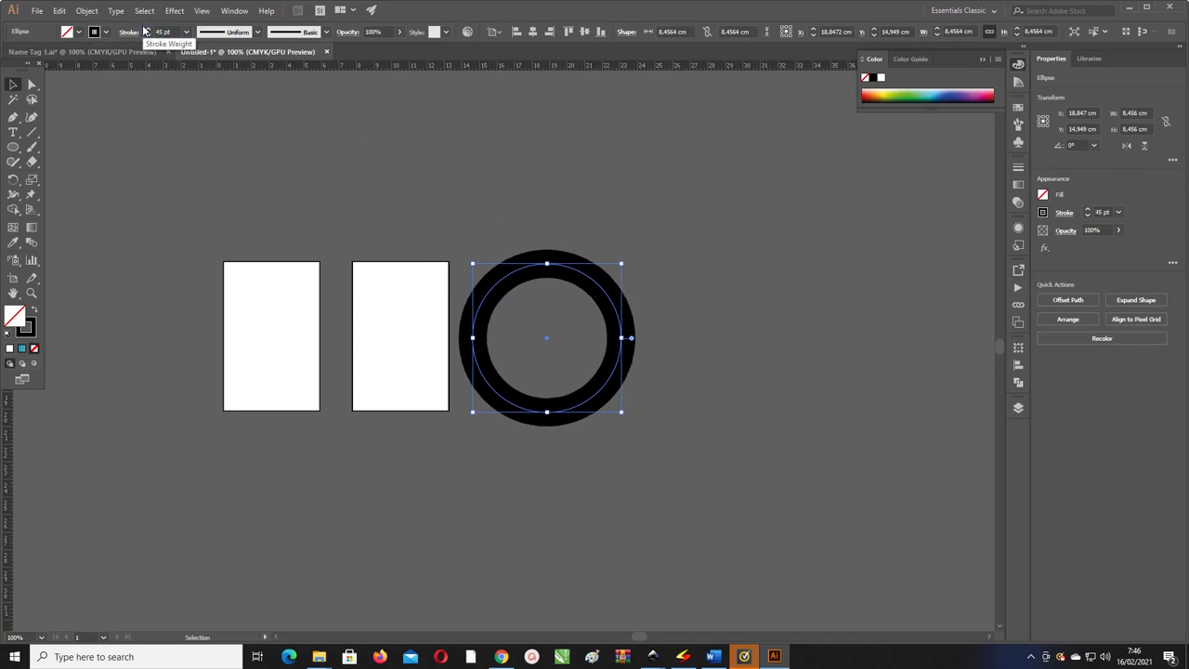
{"action": "scroll", "coordinate": [335, 255], "scroll_direction": "up", "scroll_amount": 1}
- Alt-drag a copy of the black ring off to the right
{"action": "scroll", "coordinate": [409, 270], "scroll_direction": "up", "scroll_amount": 1}
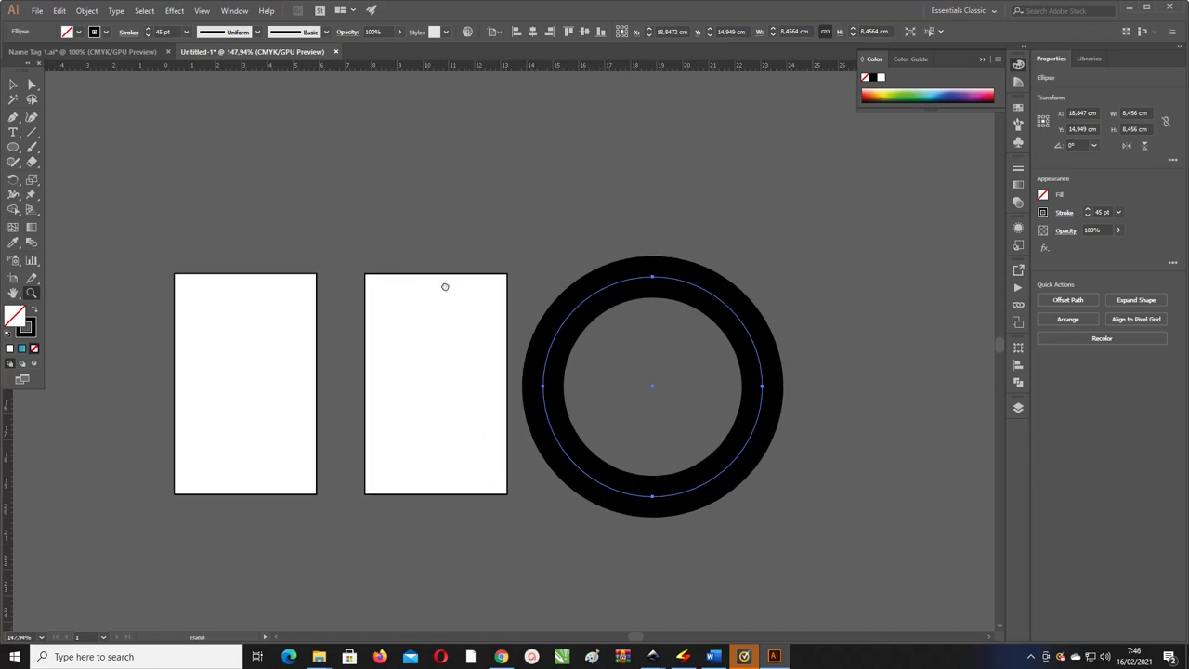
{"action": "scroll", "coordinate": [432, 265], "scroll_direction": "up", "scroll_amount": 1}
{"action": "scroll", "coordinate": [421, 247], "scroll_direction": "right", "scroll_amount": 1}
{"action": "left_click", "coordinate": [12, 84]}
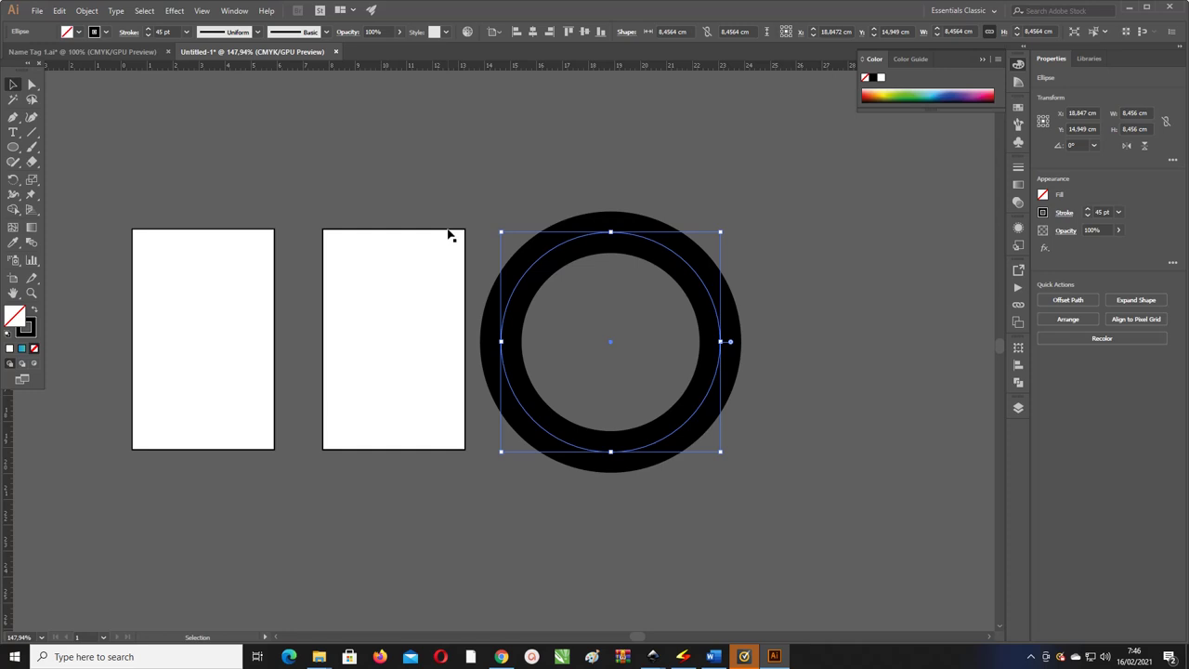
{"action": "left_click", "coordinate": [528, 212]}
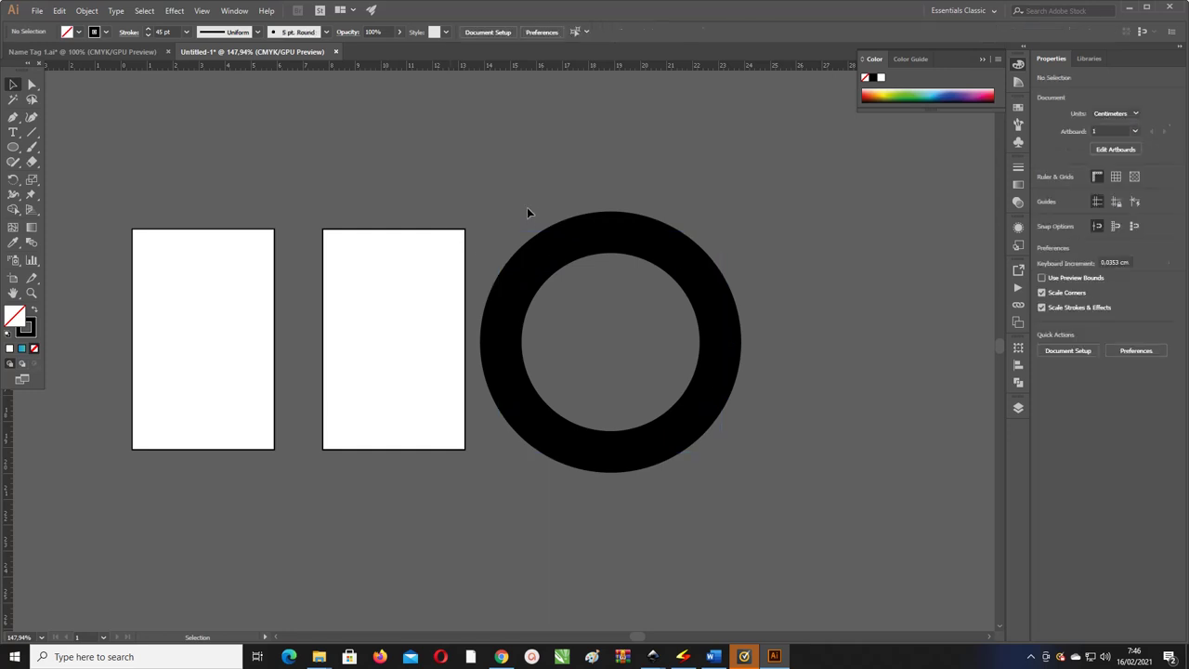
{"action": "scroll", "coordinate": [527, 210], "scroll_direction": "down", "scroll_amount": 1}
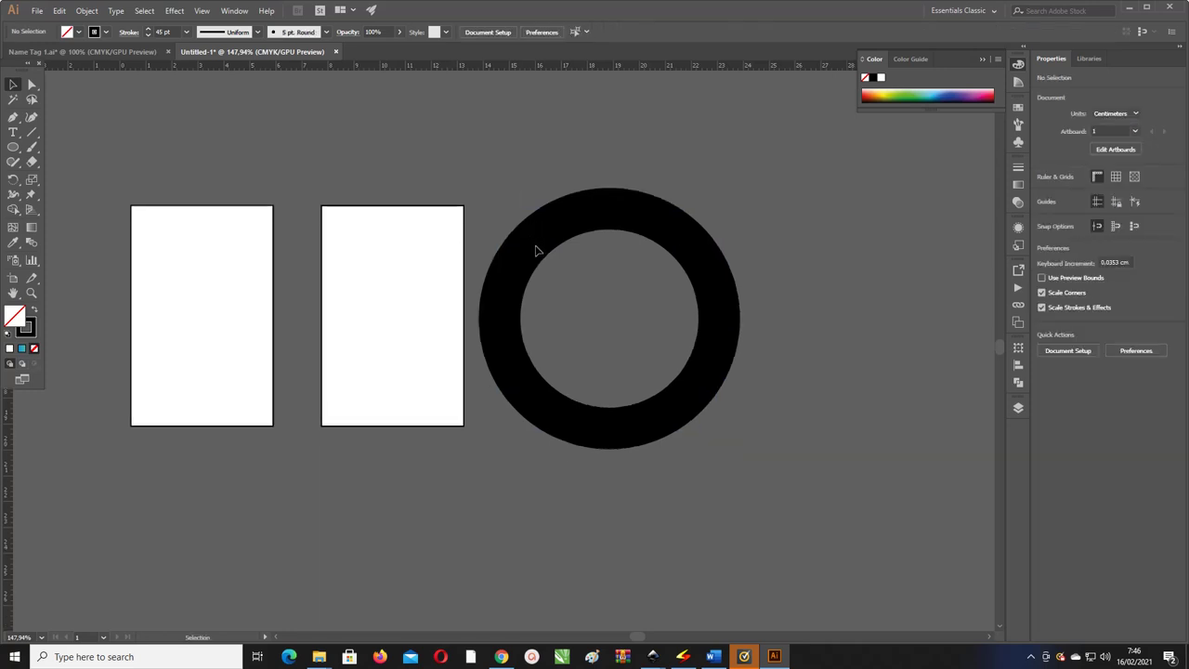
{"action": "scroll", "coordinate": [516, 205], "scroll_direction": "right", "scroll_amount": 1}
{"action": "left_click", "coordinate": [562, 219]}
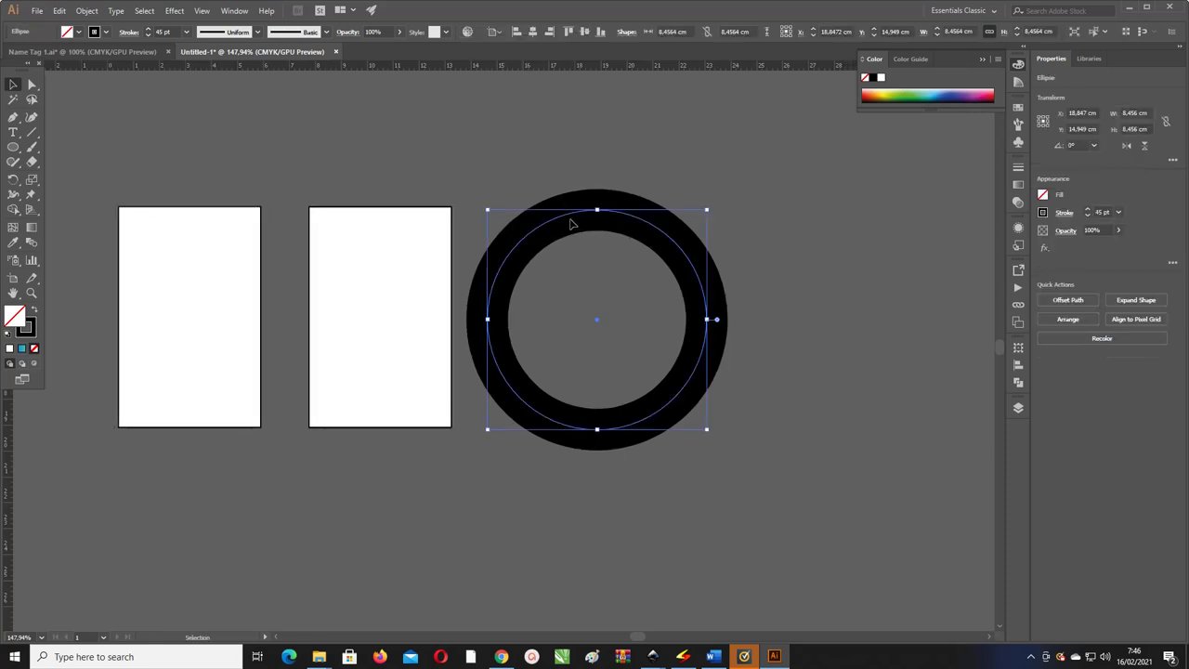
{"action": "left_click_drag", "start_coordinate": [569, 221], "coordinate": [809, 218]}
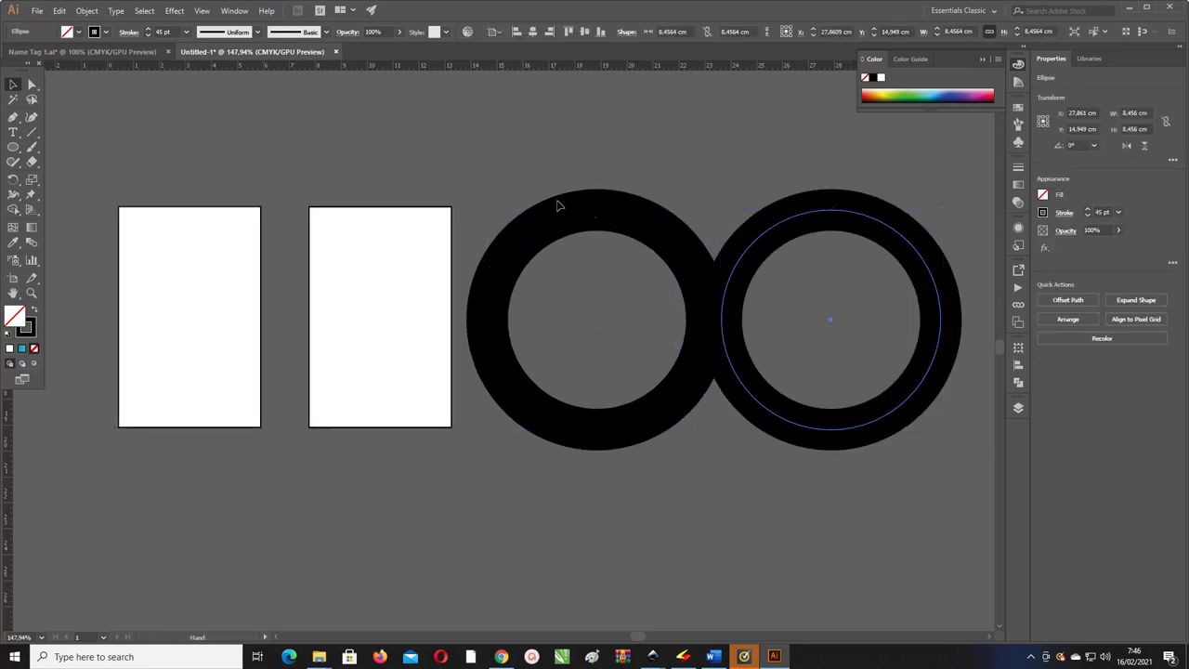
- Move the original ring left over the second white rectangle
{"action": "scroll", "coordinate": [557, 205], "scroll_direction": "left", "scroll_amount": 3}
{"action": "scroll", "coordinate": [557, 205], "scroll_direction": "up", "scroll_amount": 1}
{"action": "left_click_drag", "start_coordinate": [600, 247], "coordinate": [412, 242]}
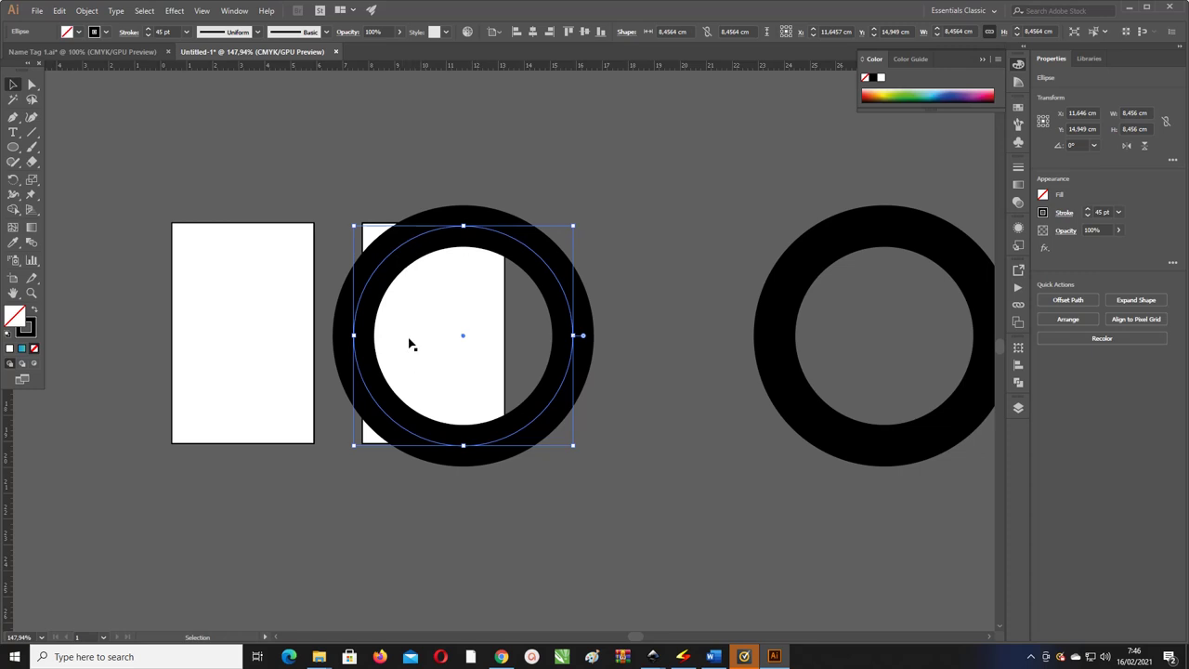
- Enlarge the ring slightly from a corner handle and nudge it into place
{"action": "left_click_drag", "start_coordinate": [354, 224], "coordinate": [341, 213]}
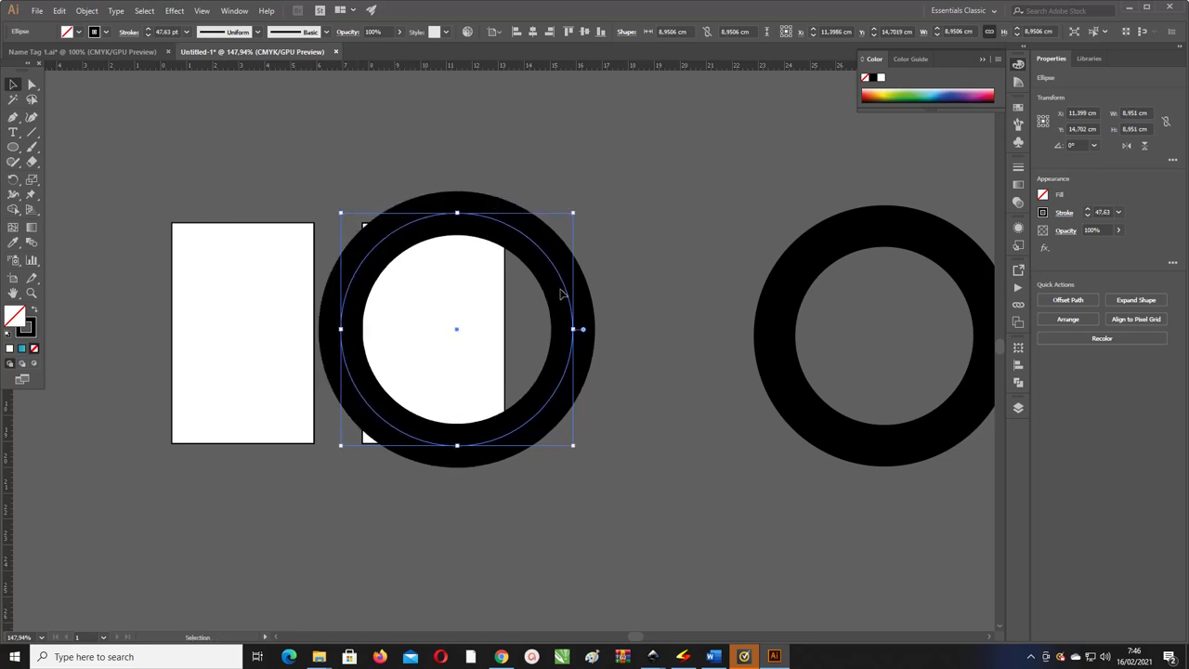
{"action": "key", "text": "ctrl+shift+a"}
{"action": "left_click_drag", "start_coordinate": [559, 267], "coordinate": [556, 270]}
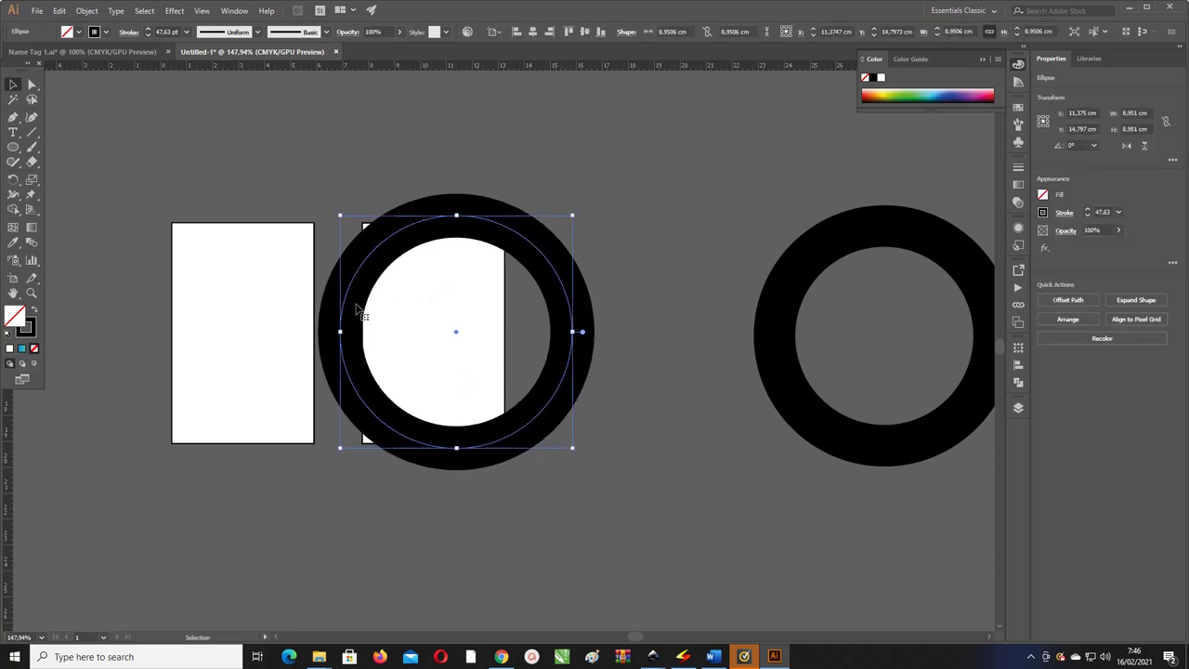
{"action": "left_click_drag", "start_coordinate": [380, 253], "coordinate": [381, 256]}
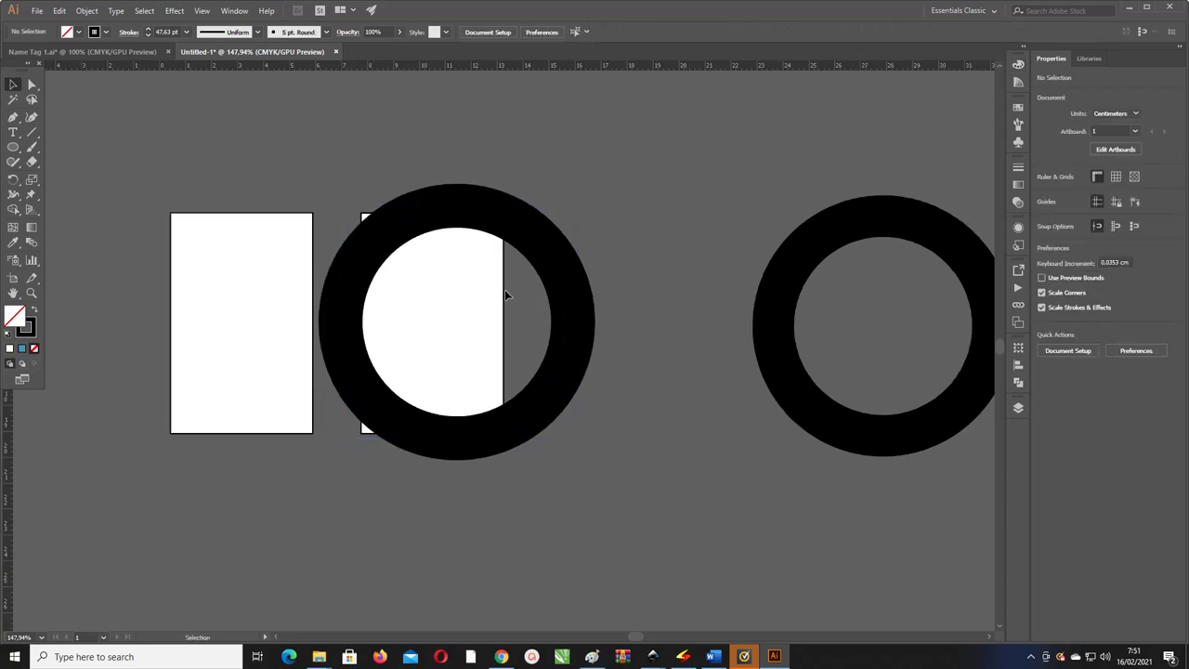
- Bring the second rectangle to the front and make it a black outline with no fill
{"action": "left_click", "coordinate": [505, 295]}
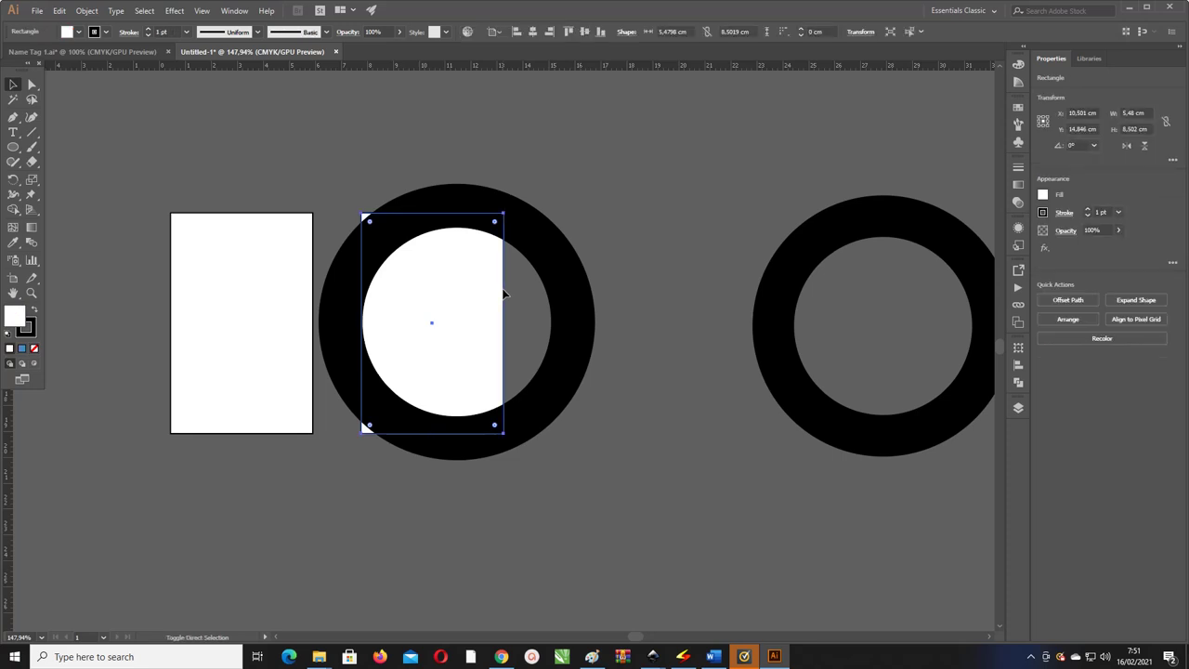
{"action": "key", "text": "ctrl+shift+bracketright"}
{"action": "key", "text": "v"}
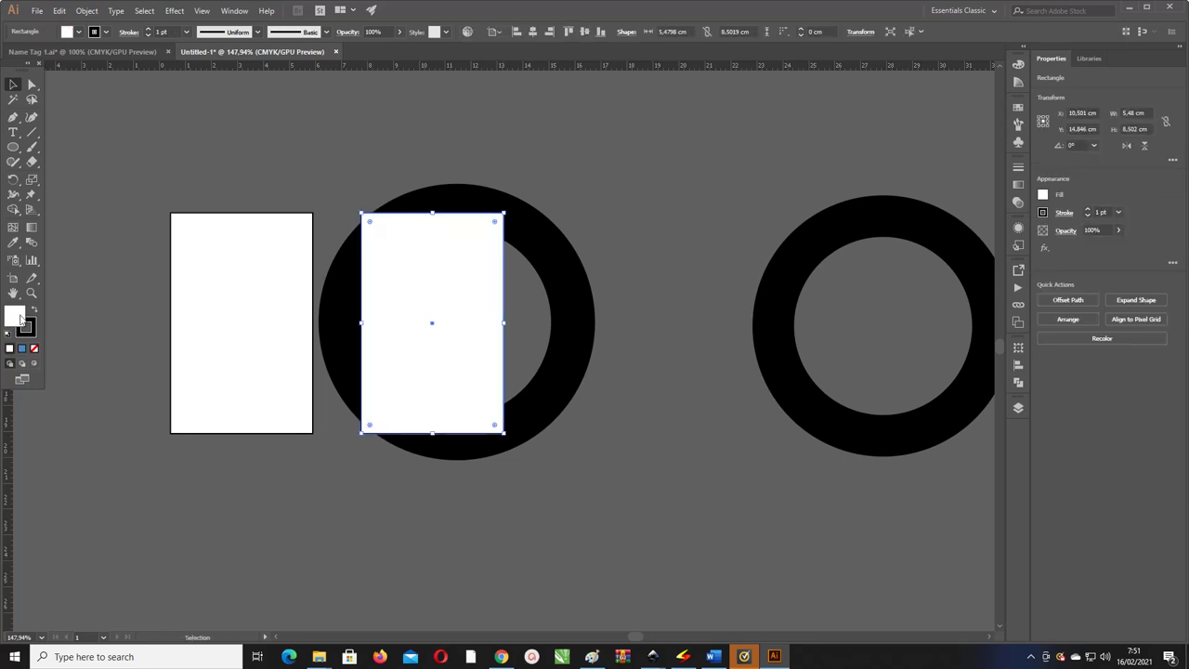
{"action": "left_click", "coordinate": [34, 312]}
{"action": "left_click", "coordinate": [34, 349]}
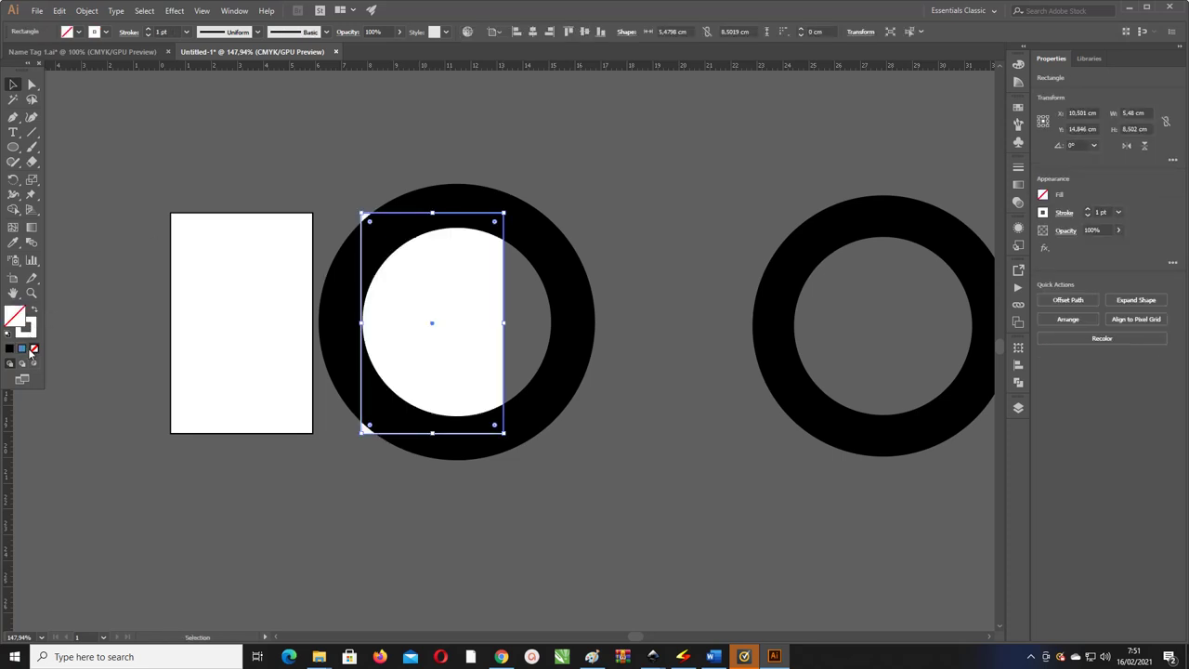
{"action": "left_click", "coordinate": [435, 170]}
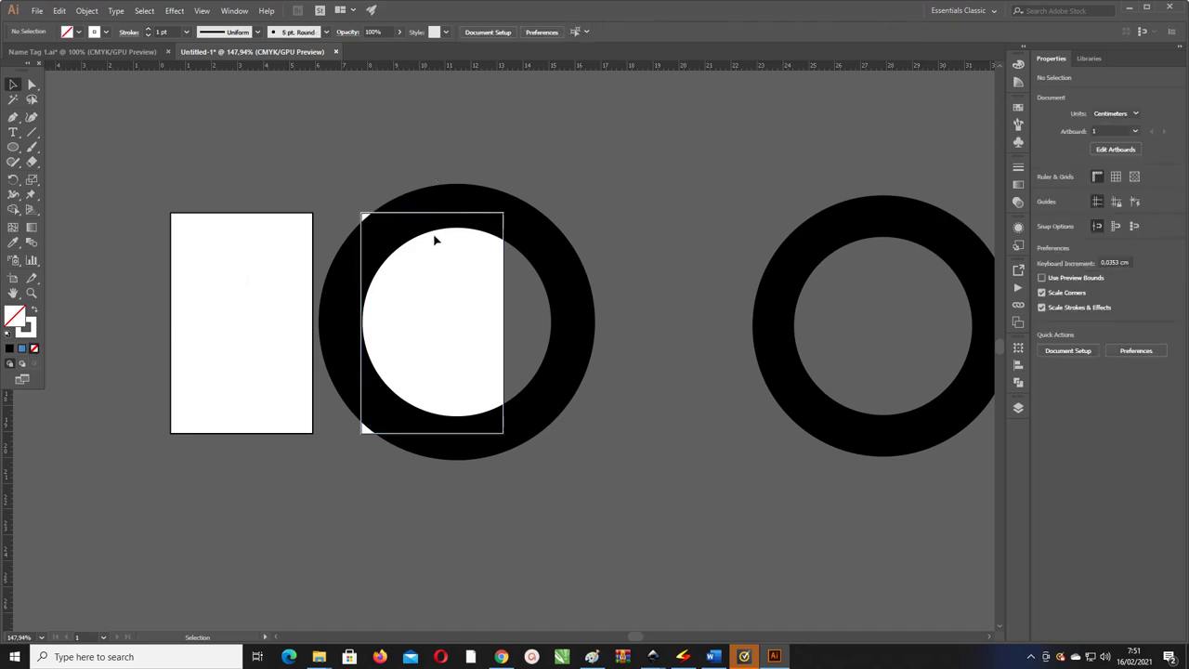
- Scale the ring up a bit more and reposition it over the card
{"action": "left_click", "coordinate": [544, 245]}
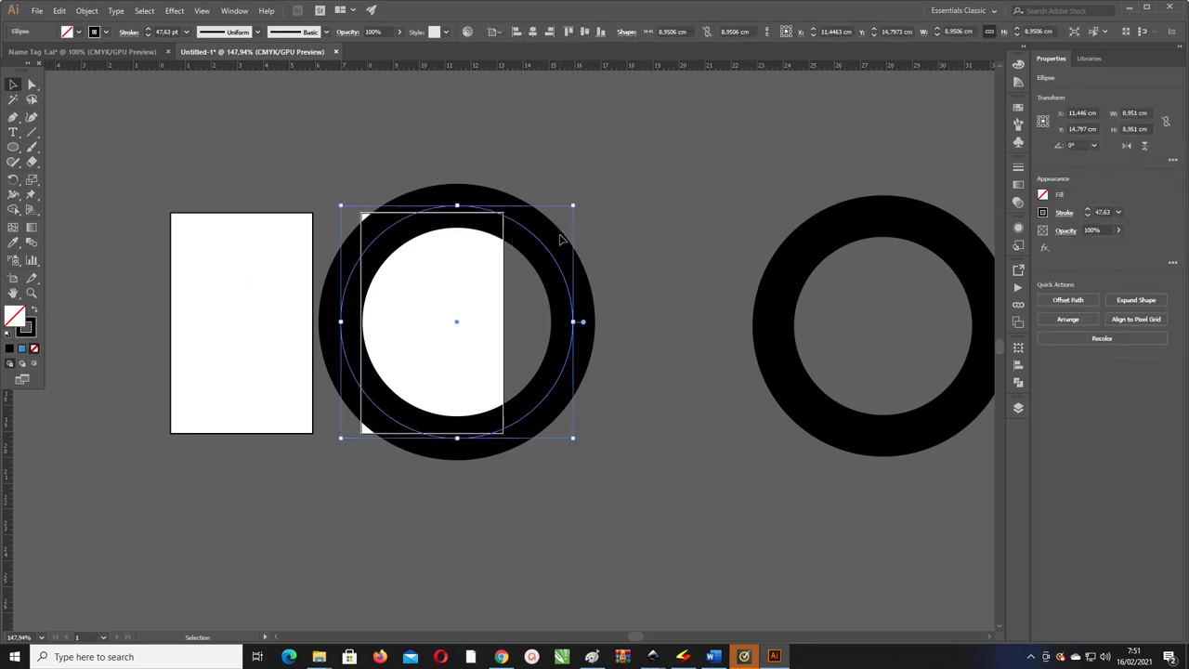
{"action": "left_click_drag", "start_coordinate": [575, 206], "coordinate": [589, 195]}
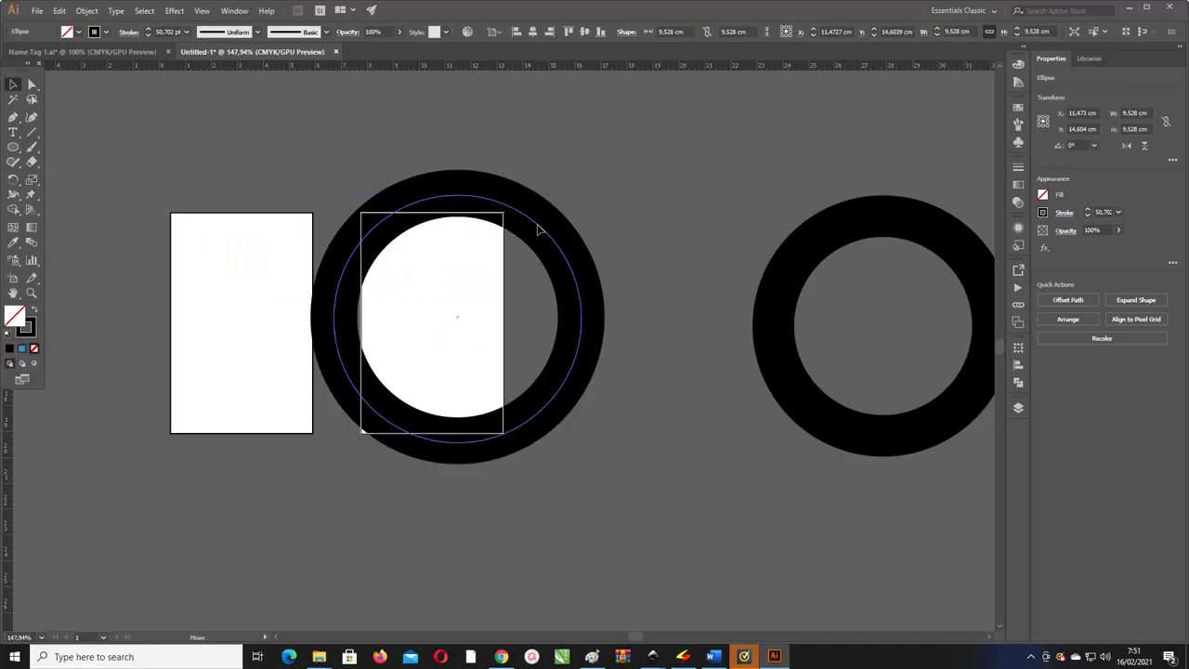
{"action": "left_click_drag", "start_coordinate": [537, 229], "coordinate": [556, 225]}
{"action": "left_click", "coordinate": [585, 142]}
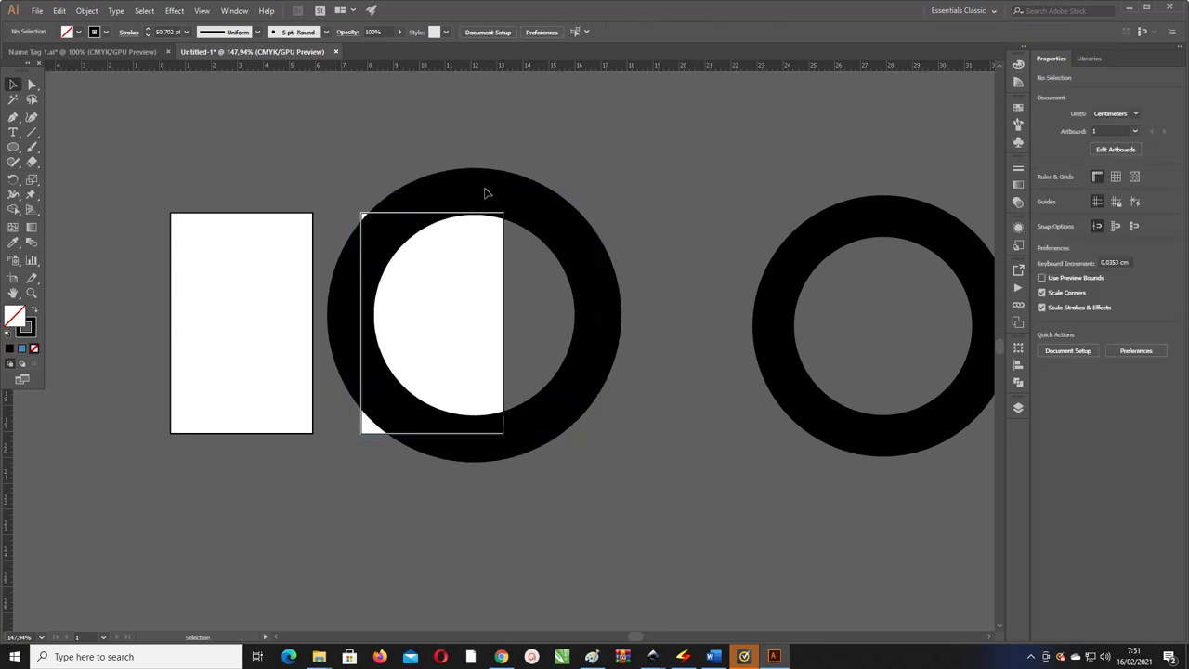
- Inspect the ring's anchor points, undo a trial move, and open the Layers panel
{"action": "left_click", "coordinate": [577, 268]}
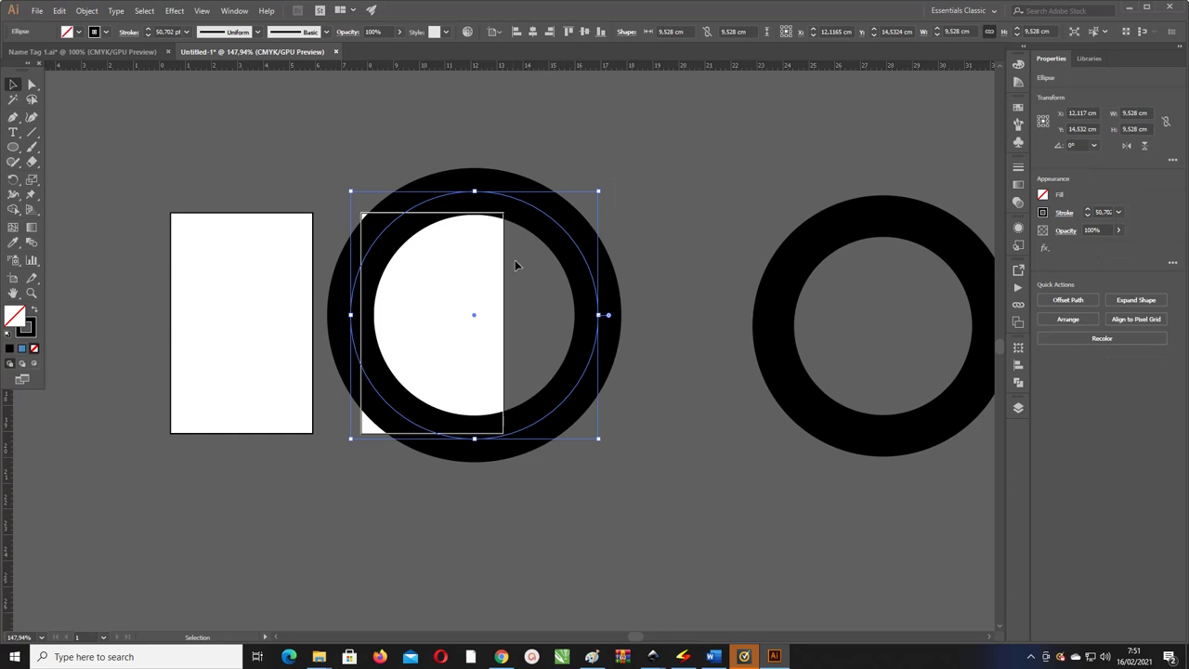
{"action": "key", "text": "a"}
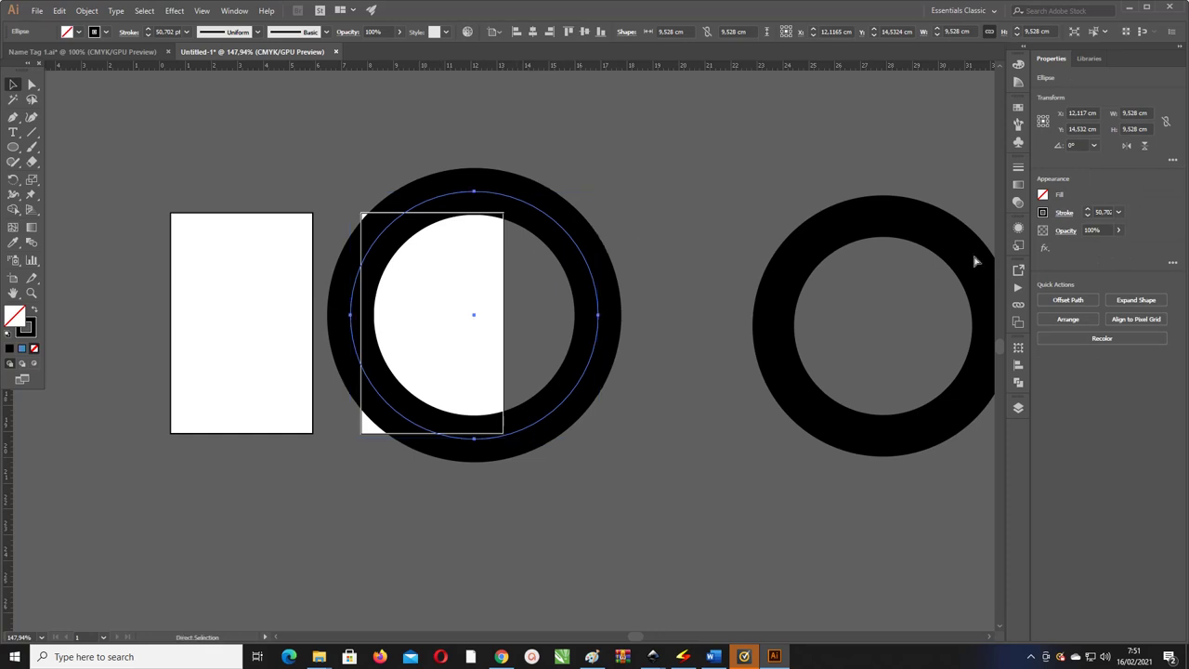
{"action": "key", "text": "v"}
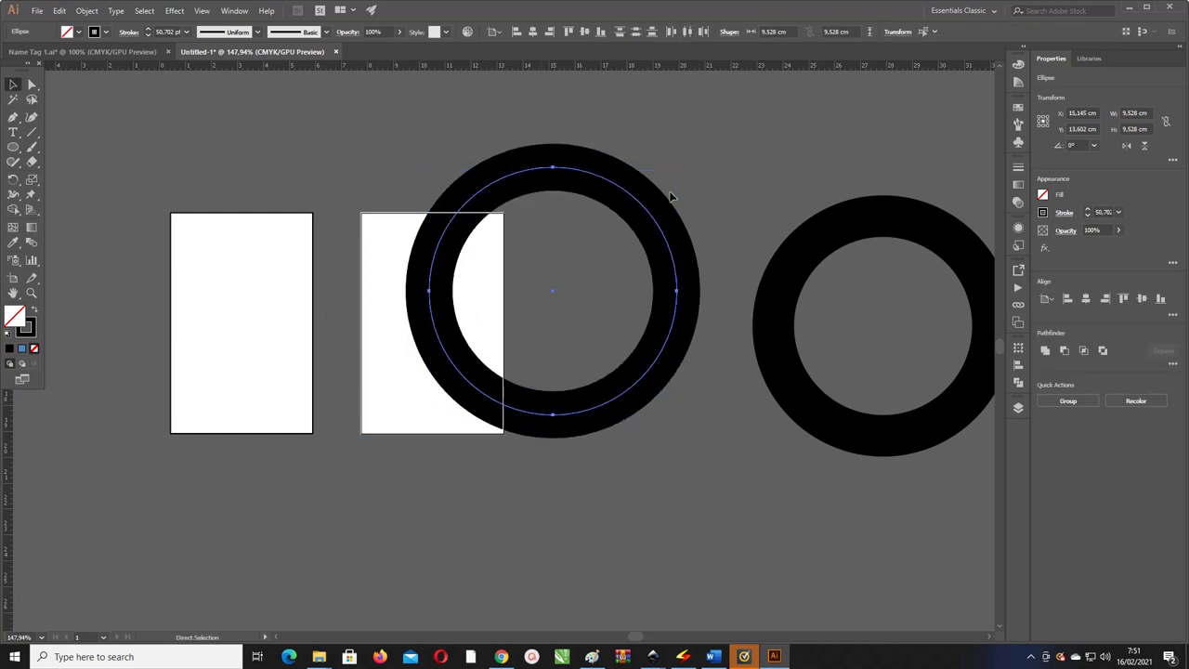
{"action": "key", "text": "a"}
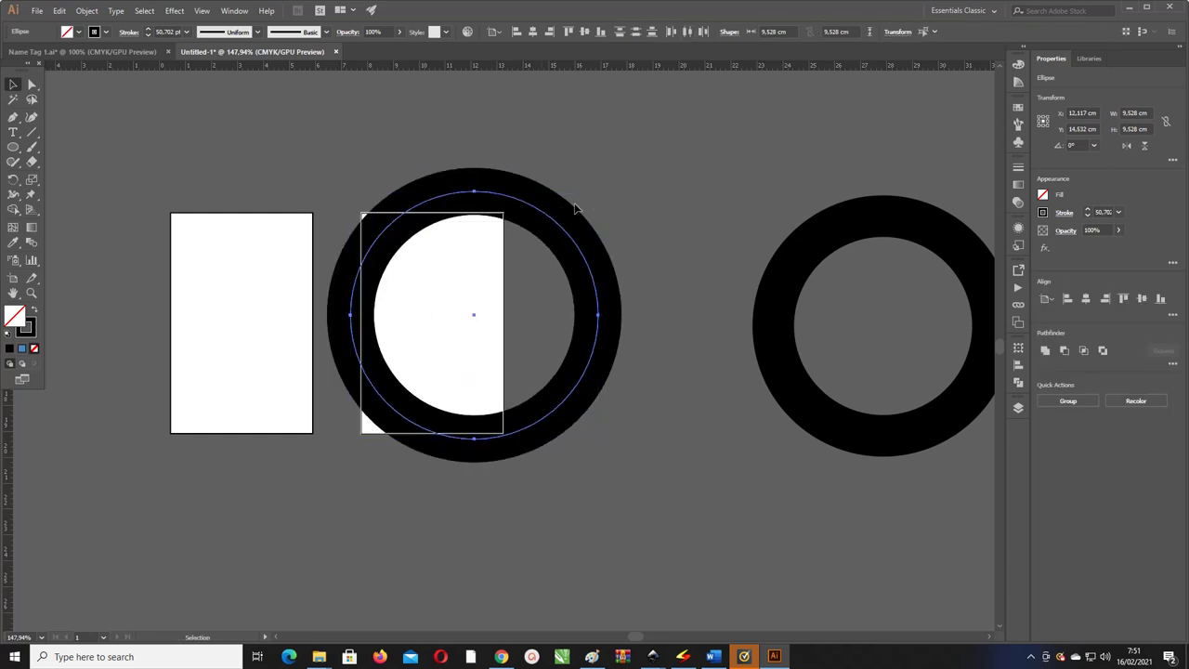
{"action": "key", "text": "v"}
{"action": "left_click_drag", "start_coordinate": [543, 216], "coordinate": [643, 180]}
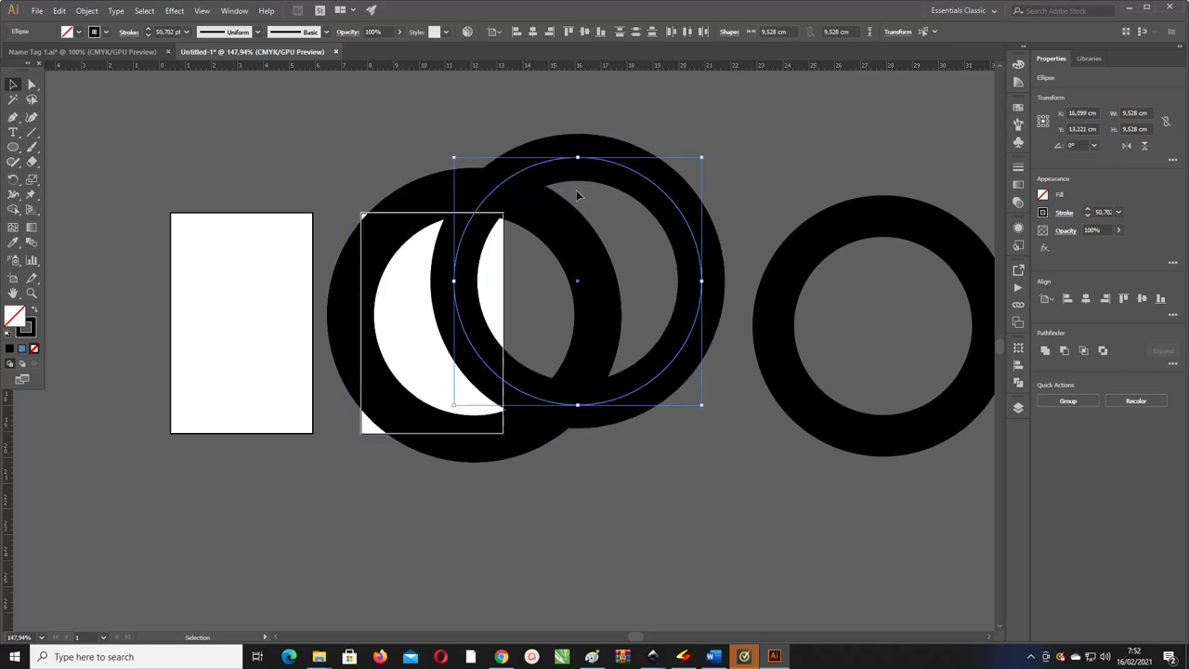
{"action": "key", "text": "ctrl+z"}
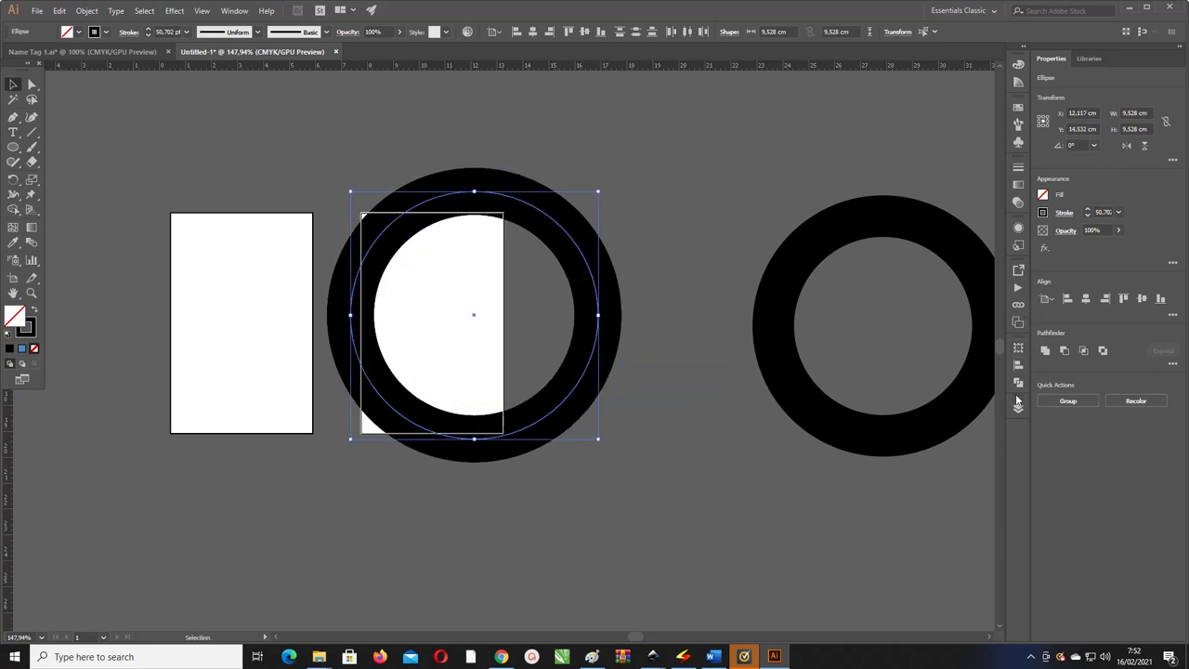
{"action": "left_click", "coordinate": [1019, 407]}
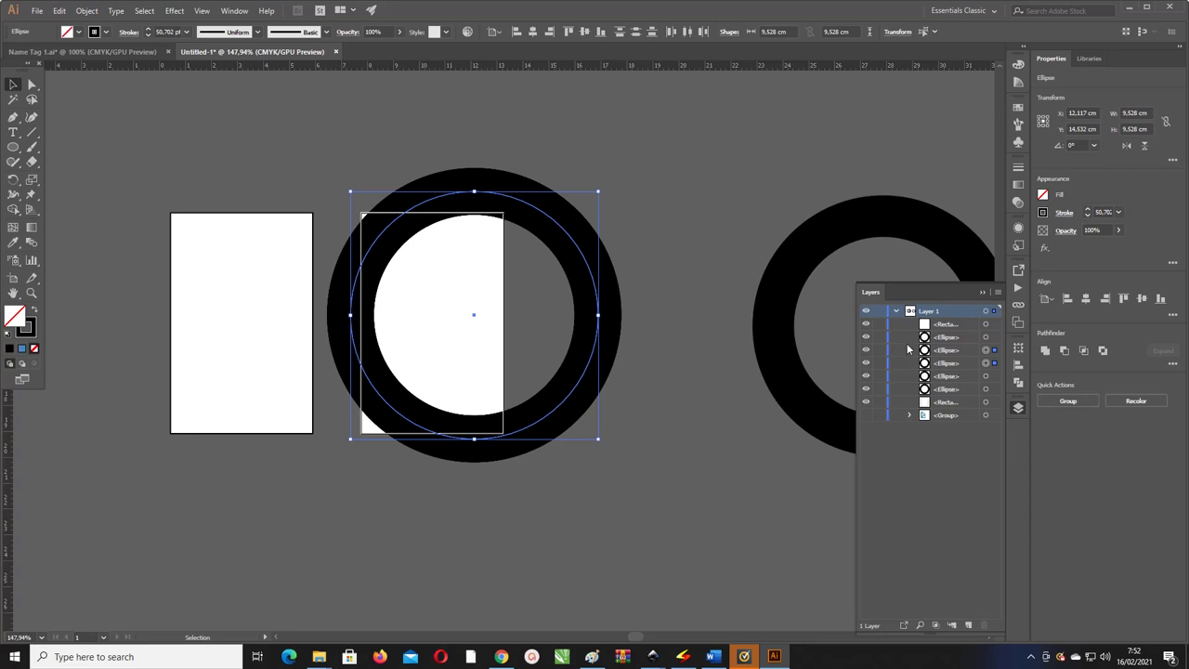
- Hide the third <Ellipse> in Layers and bring the middle ring in front of the card
{"action": "left_click", "coordinate": [986, 337]}
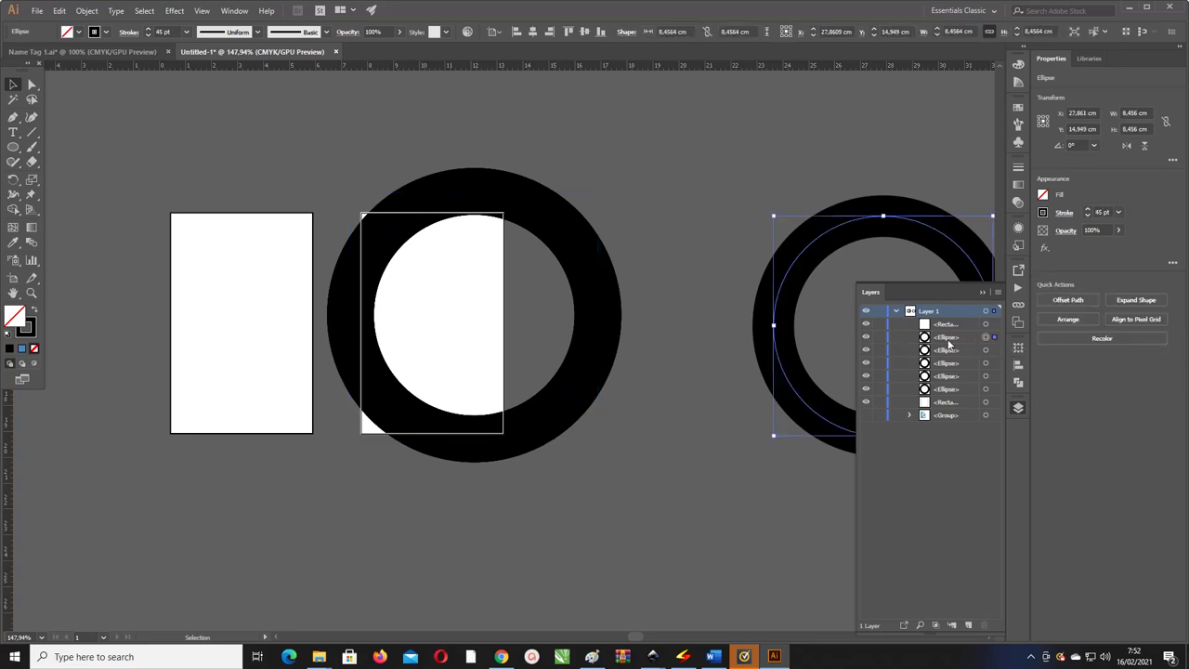
{"action": "left_click", "coordinate": [985, 350]}
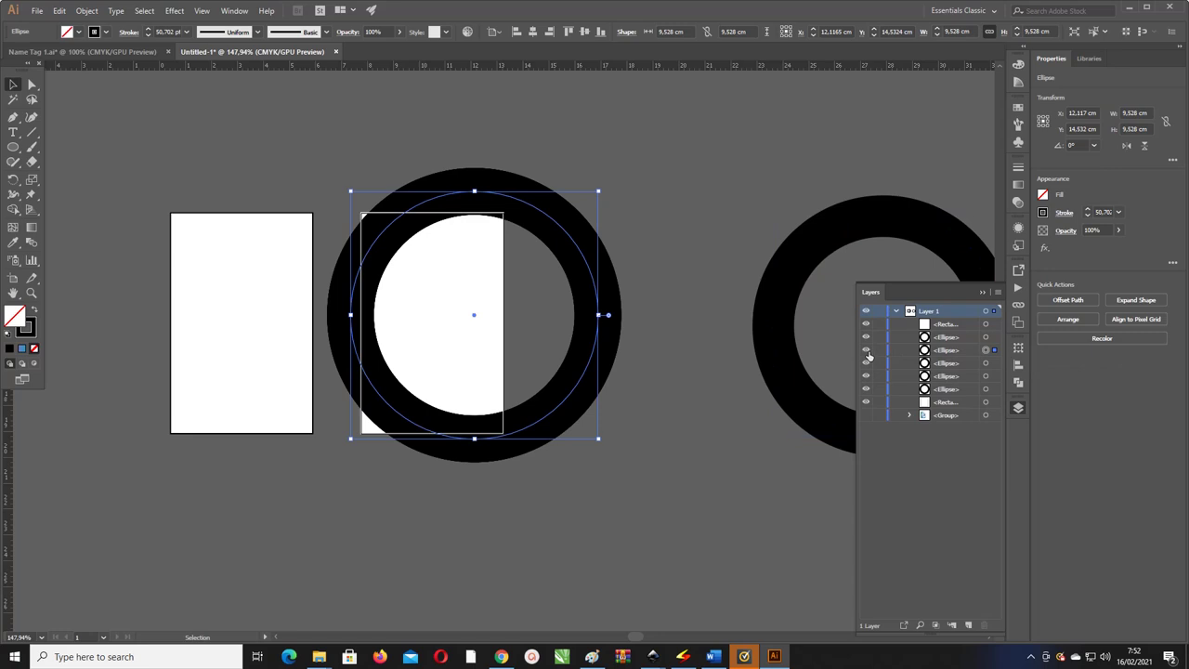
{"action": "left_click", "coordinate": [866, 351]}
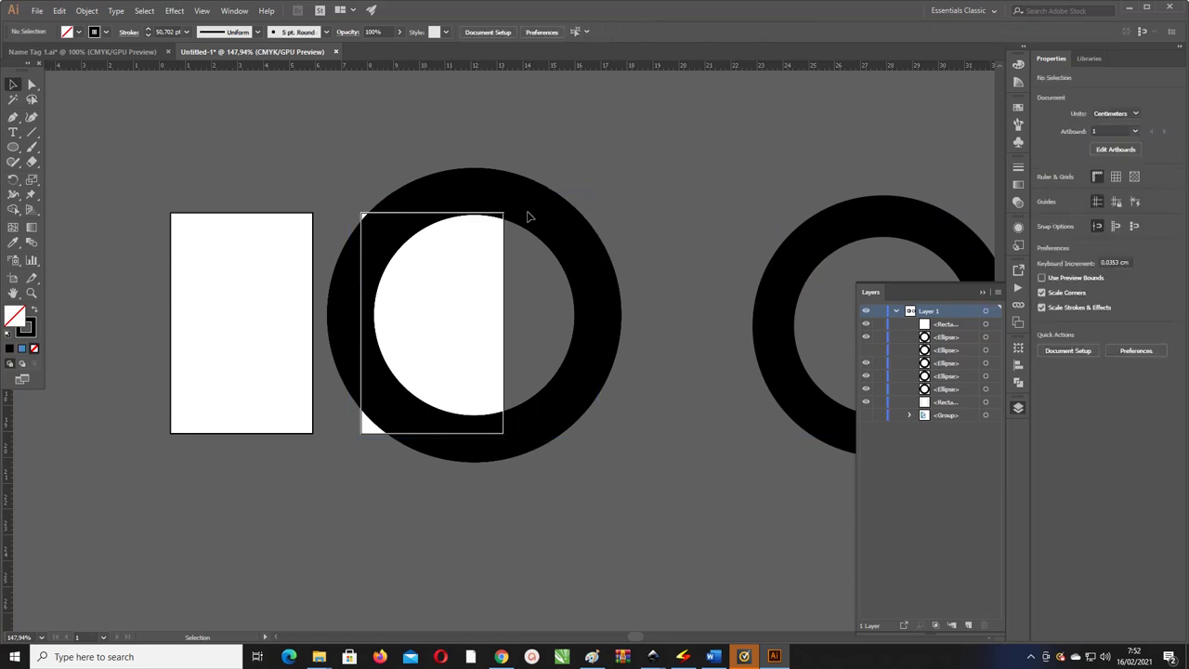
{"action": "left_click_drag", "start_coordinate": [562, 206], "coordinate": [561, 206]}
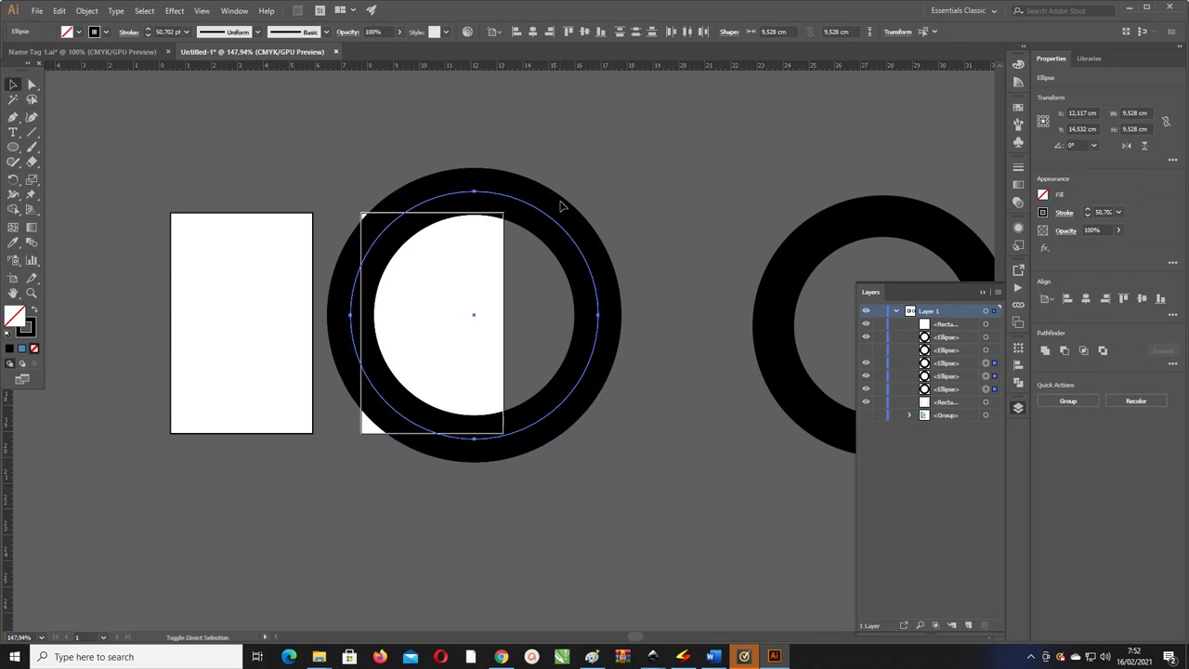
{"action": "key", "text": "ctrl+shift+bracketright"}
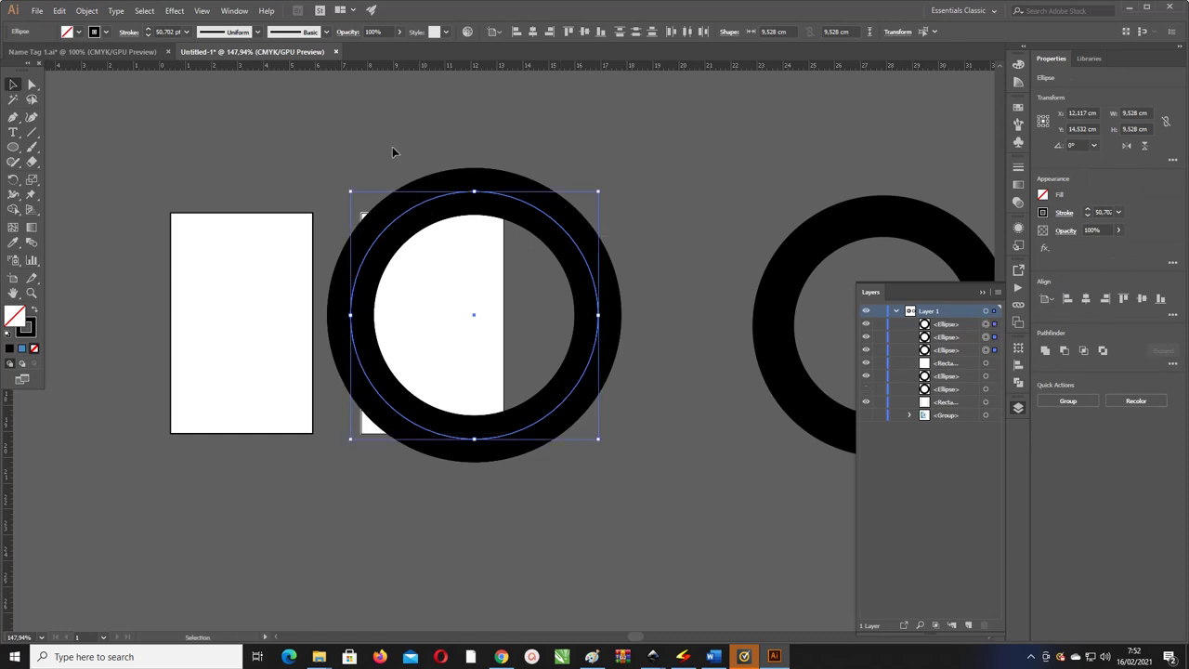
{"action": "left_click", "coordinate": [392, 146]}
{"action": "scroll", "coordinate": [414, 221], "scroll_direction": "up", "scroll_amount": 2}
{"action": "left_click_drag", "start_coordinate": [629, 234], "coordinate": [558, 311]}
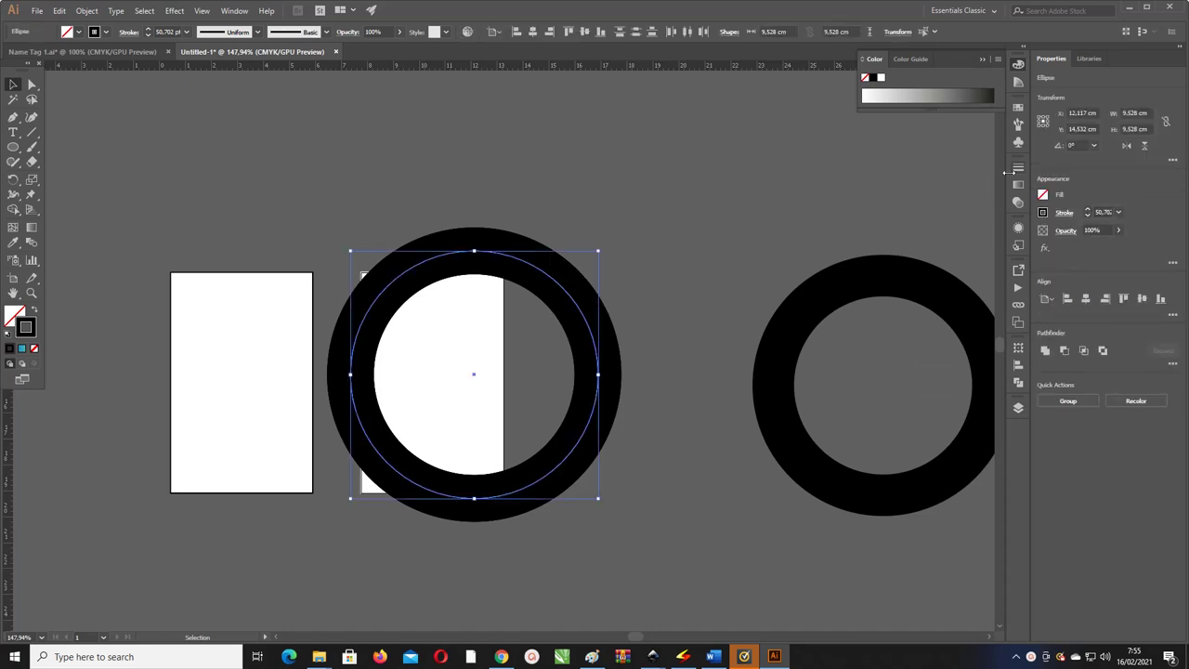
- Apply the blue-to-teal gradient swatch to the middle ring's stroke
{"action": "left_click", "coordinate": [1018, 107]}
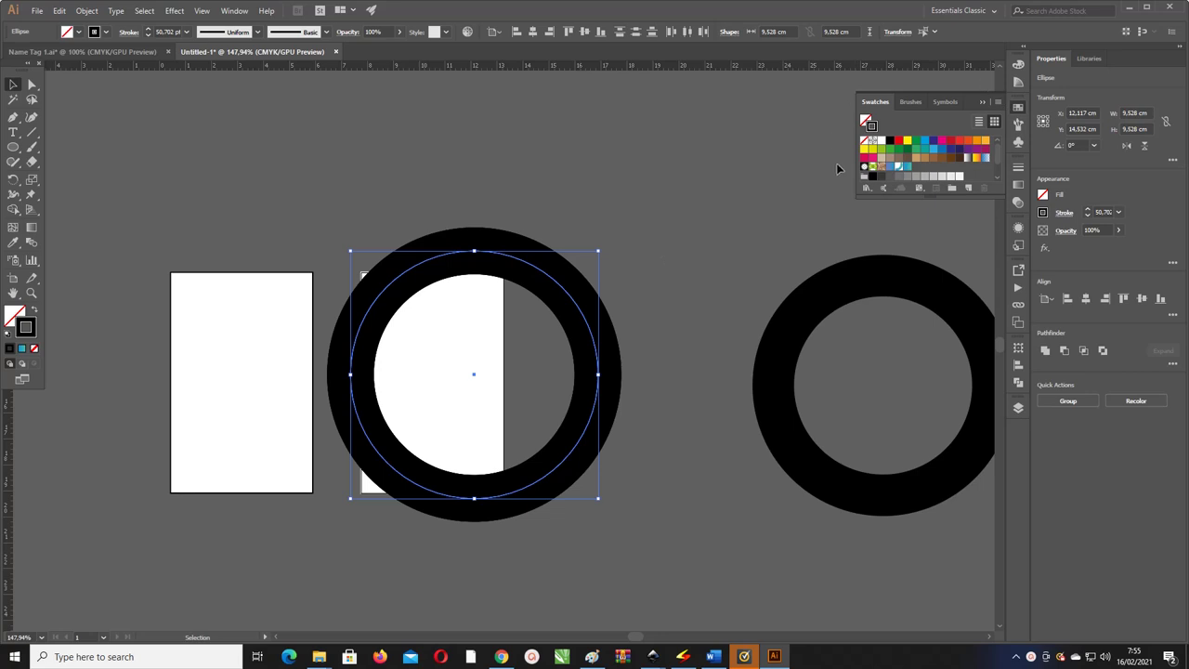
{"action": "left_click", "coordinate": [895, 167]}
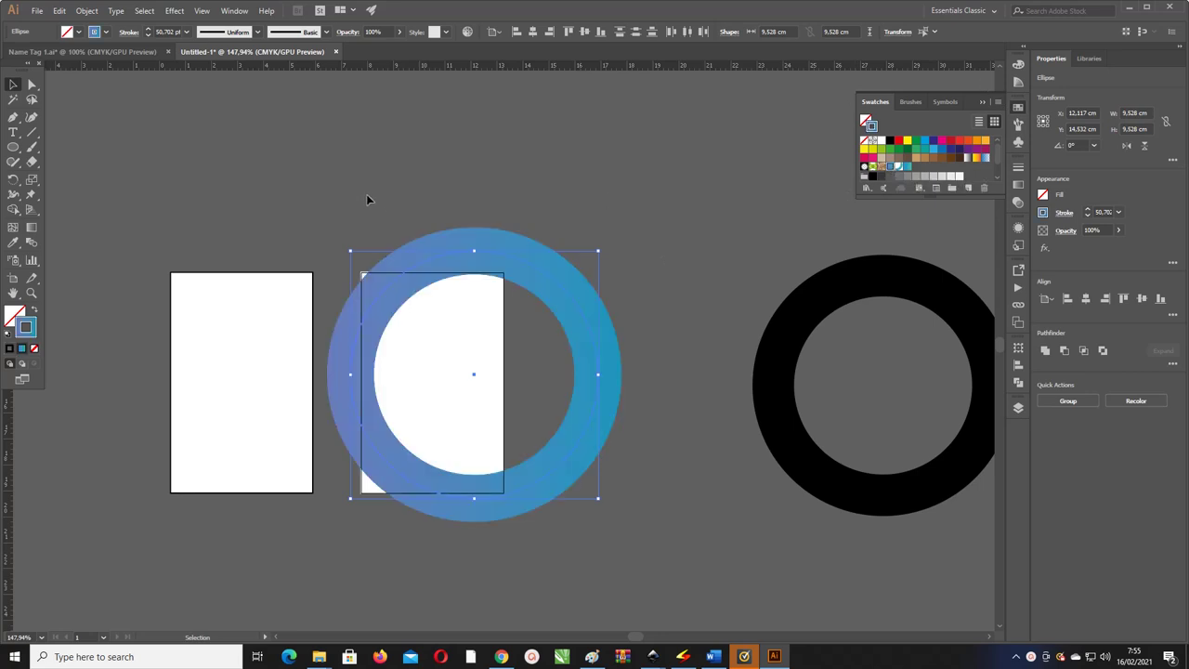
{"action": "left_click", "coordinate": [984, 102]}
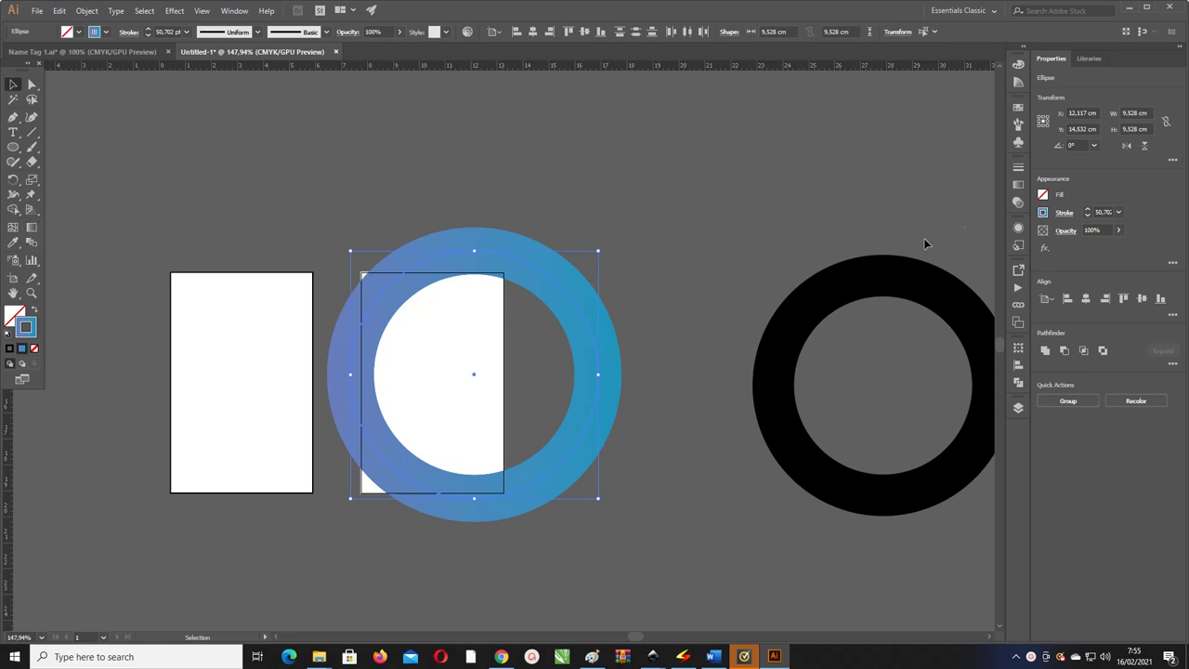
{"action": "left_click", "coordinate": [1019, 187]}
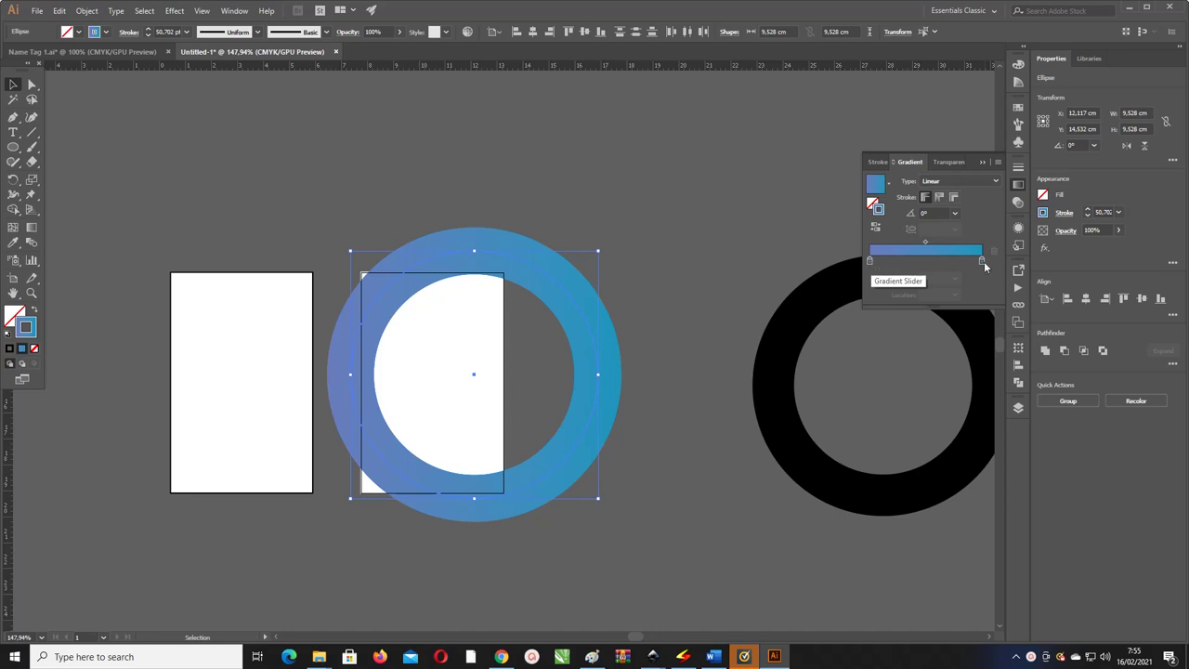
- Set the gradient's left stop to blue and right stop to teal using CMYK values
{"action": "double_click", "coordinate": [871, 262]}
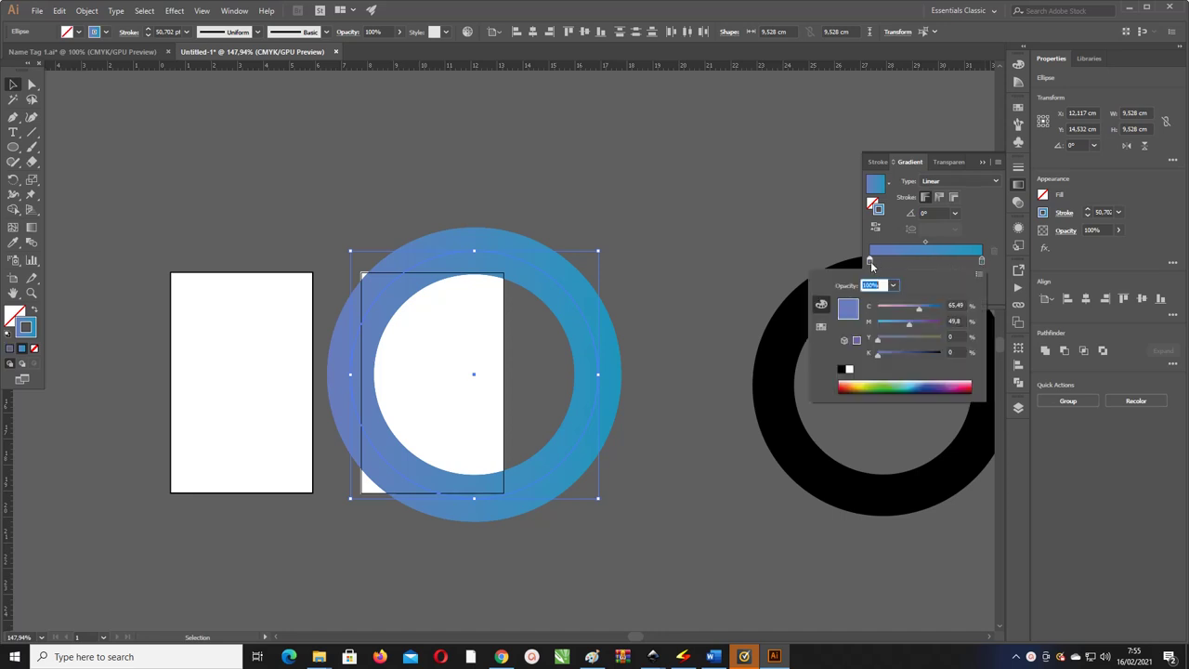
{"action": "left_click_drag", "start_coordinate": [919, 313], "coordinate": [927, 313]}
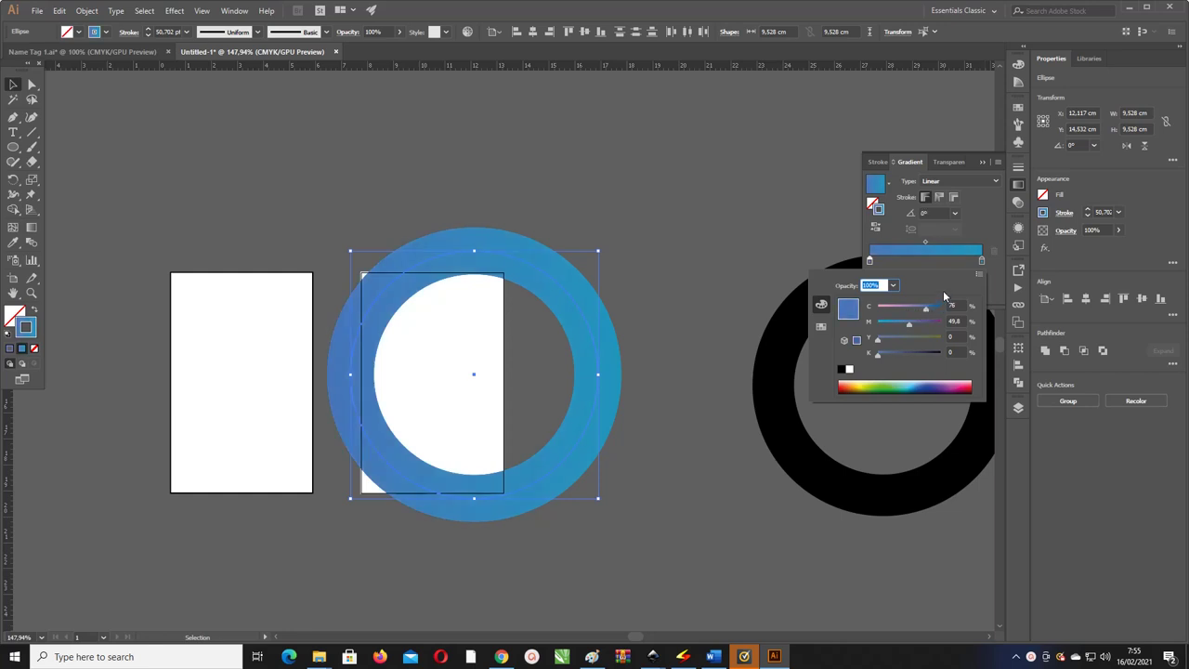
{"action": "left_click", "coordinate": [979, 275]}
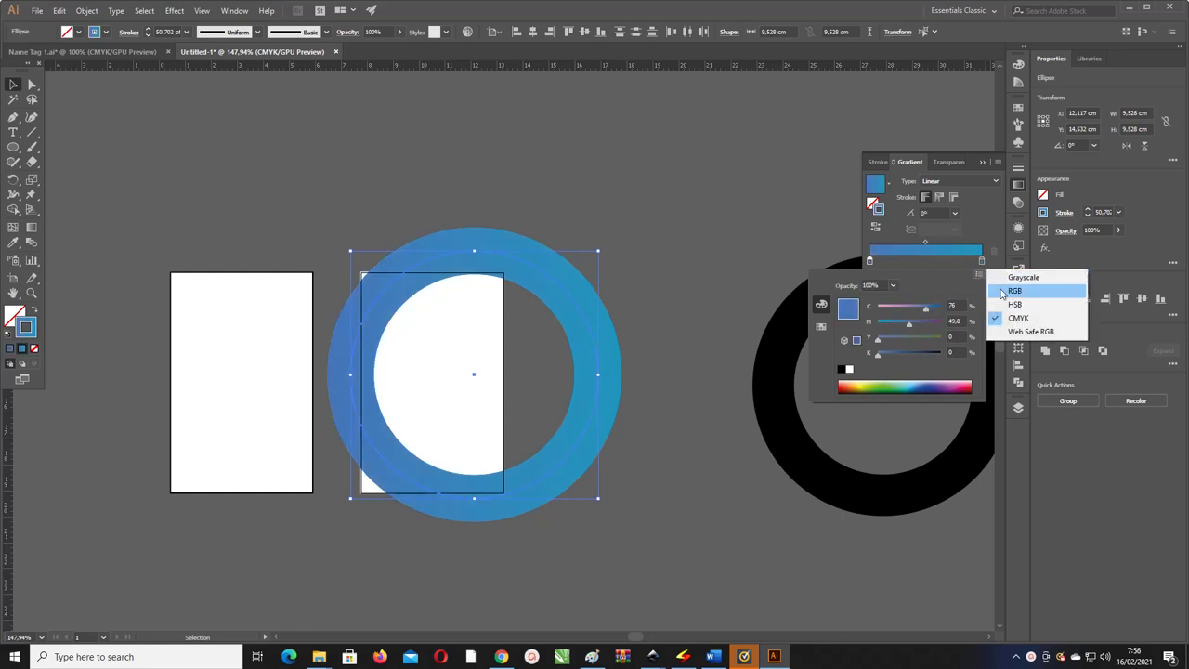
{"action": "left_click", "coordinate": [928, 316]}
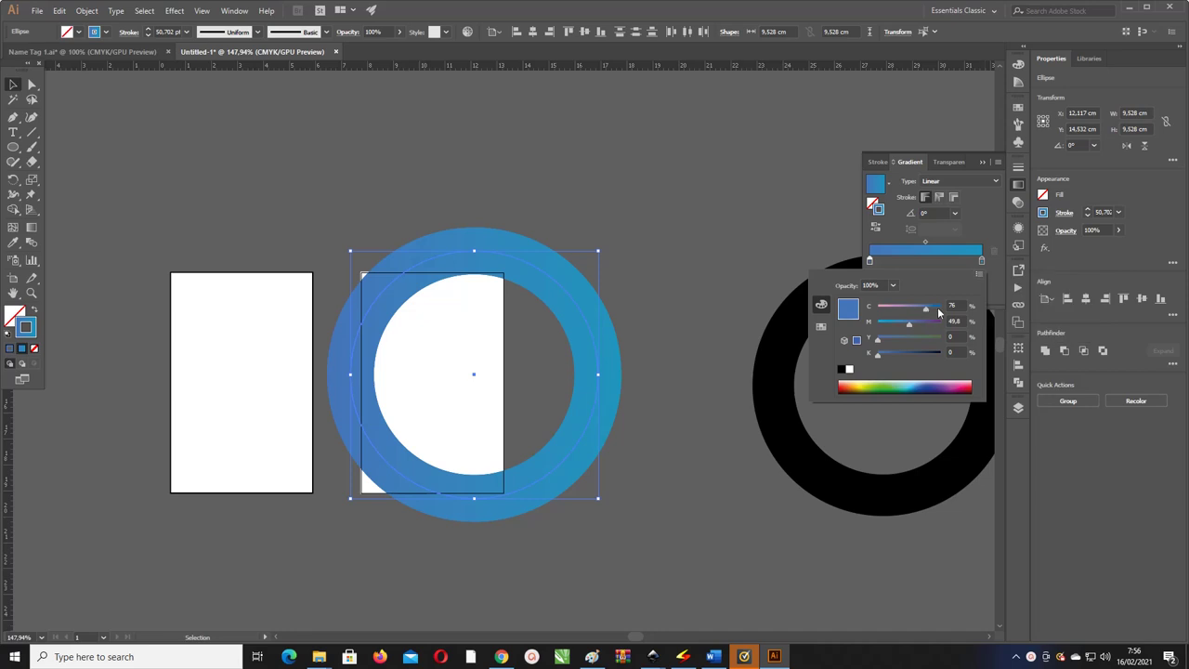
{"action": "left_click", "coordinate": [978, 277]}
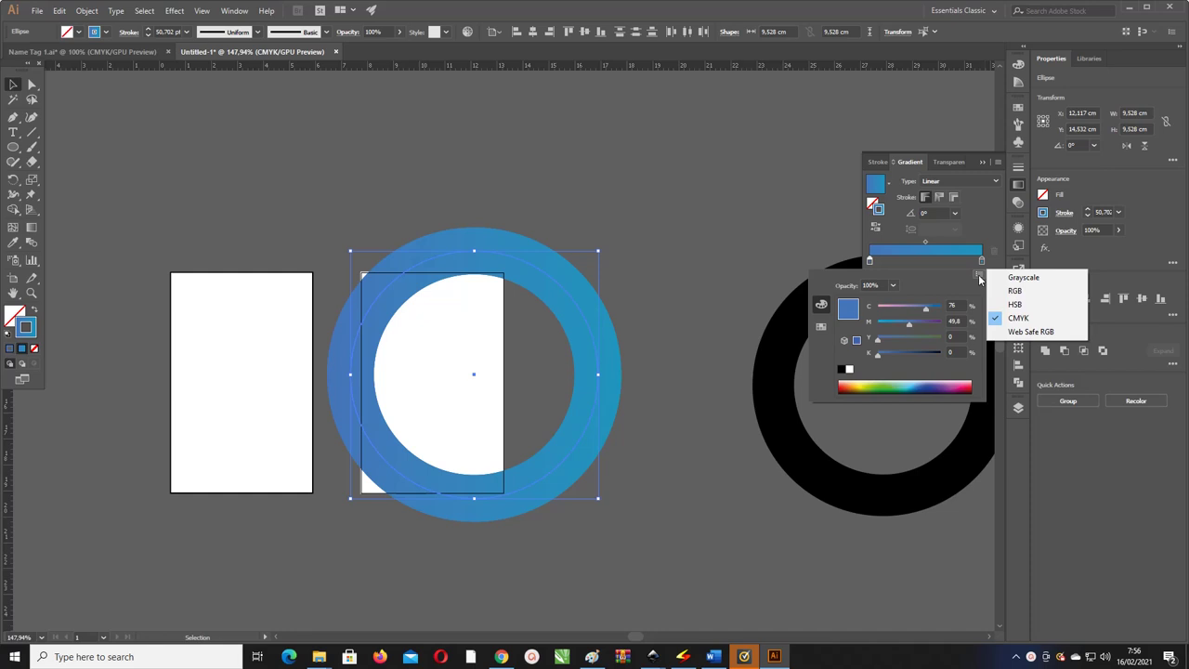
{"action": "left_click", "coordinate": [952, 268]}
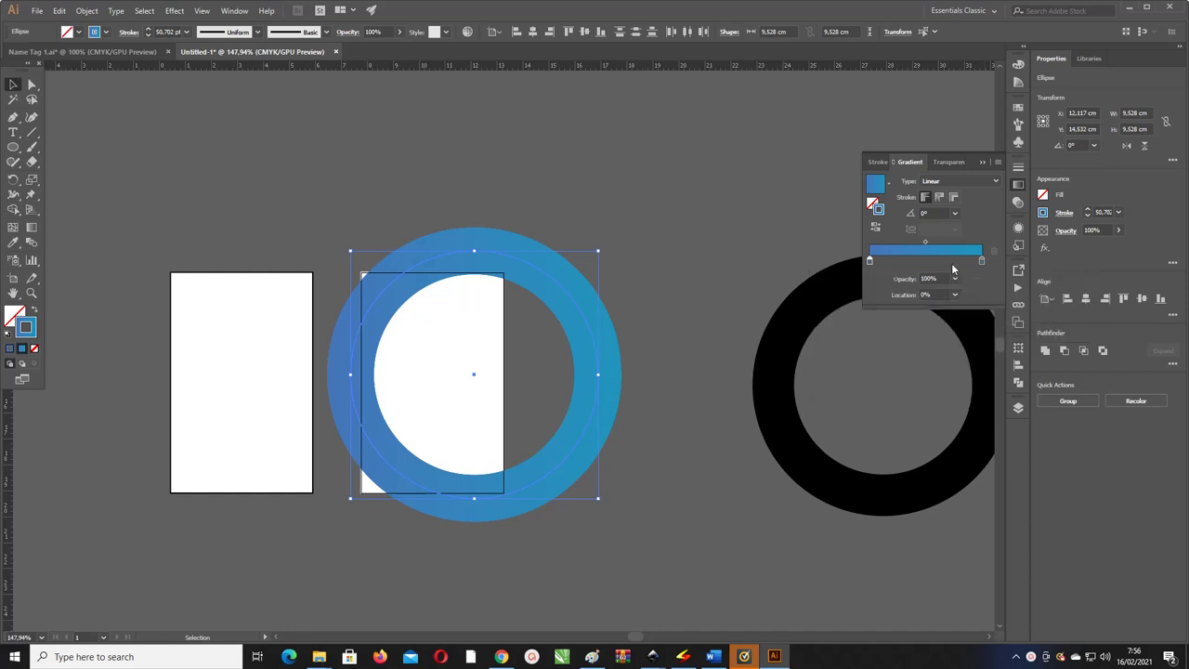
{"action": "double_click", "coordinate": [982, 263]}
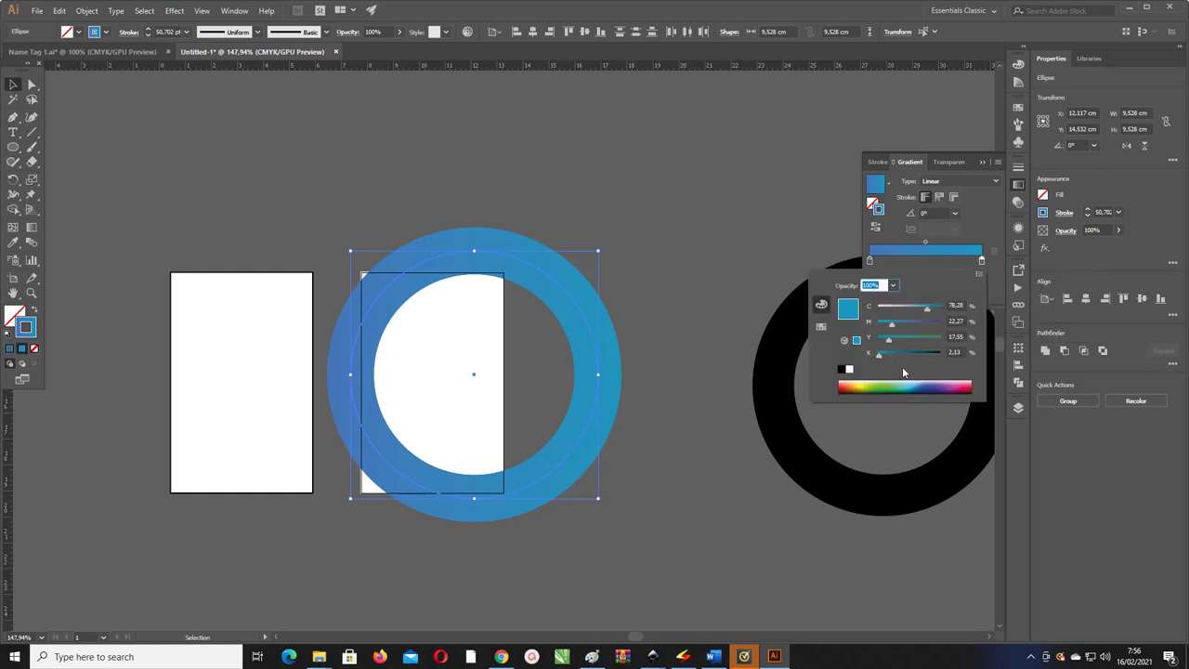
{"action": "left_click", "coordinate": [985, 228]}
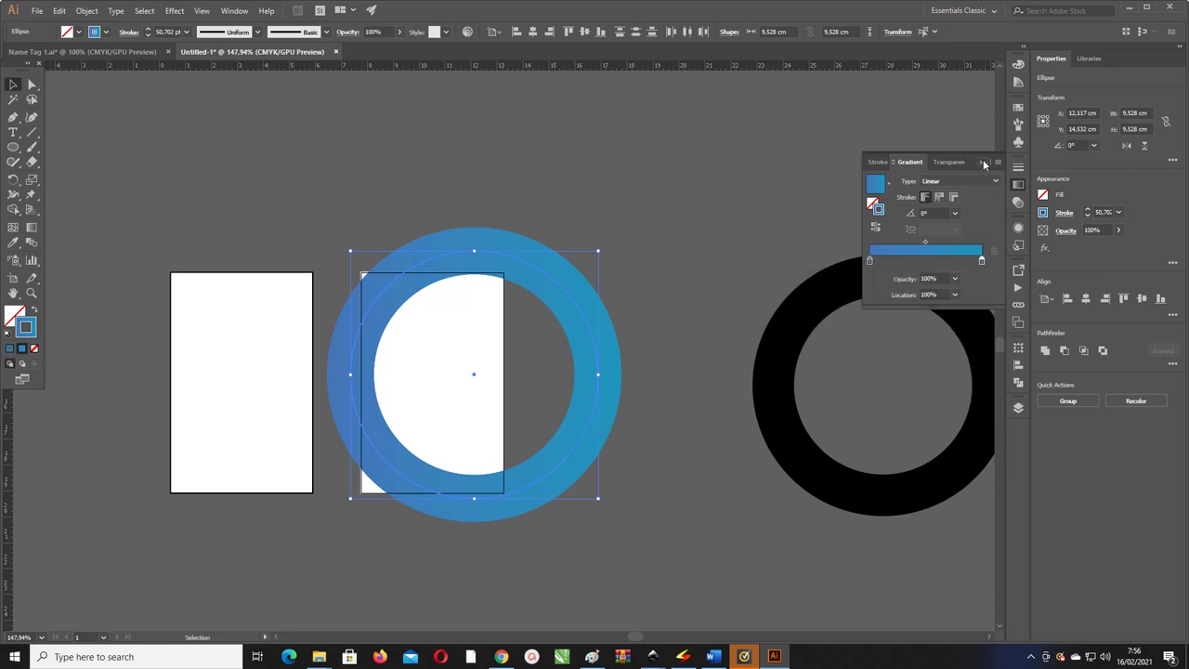
{"action": "left_click", "coordinate": [985, 164]}
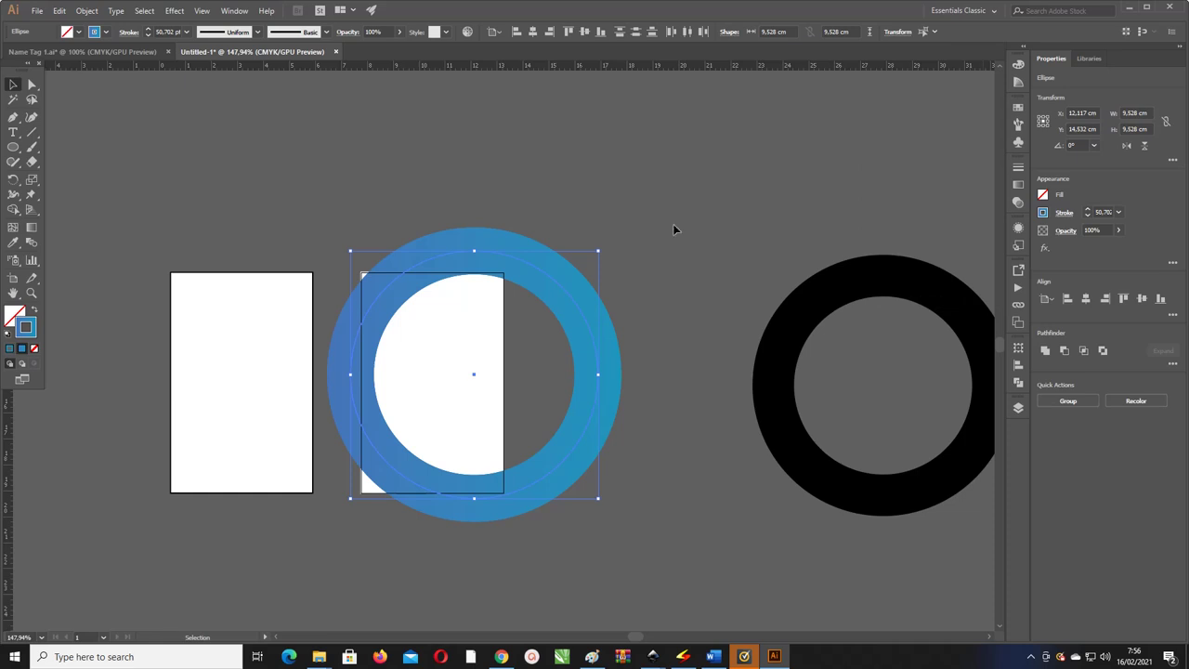
{"action": "left_click", "coordinate": [1018, 408]}
{"action": "left_click", "coordinate": [656, 286]}
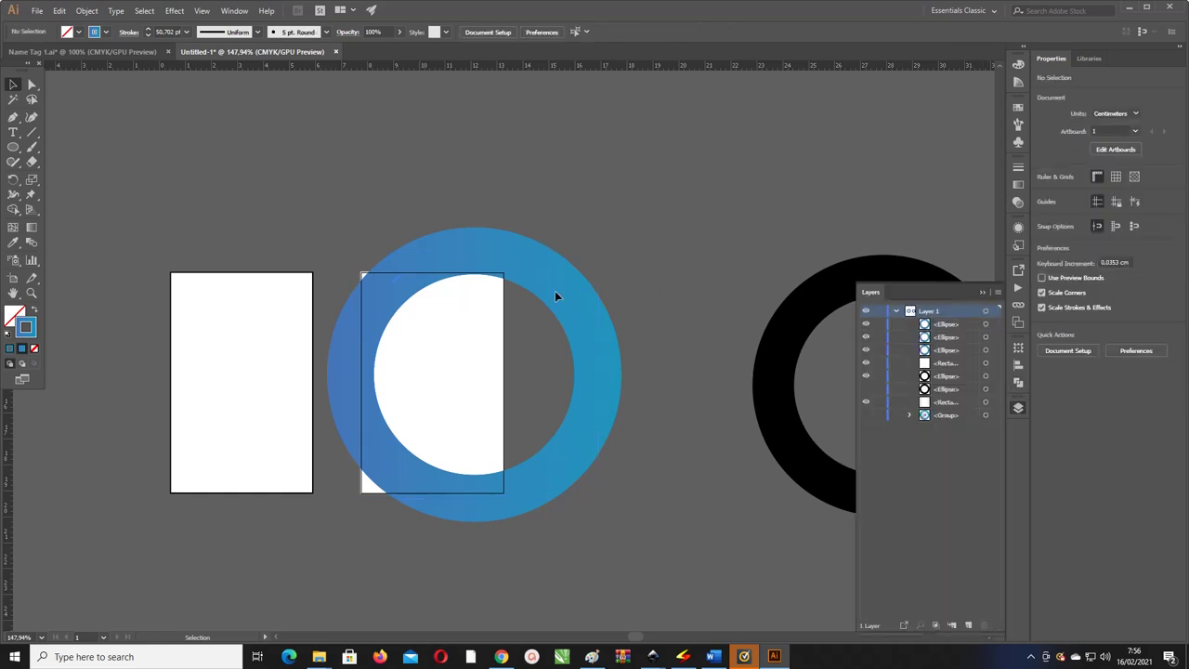
{"action": "left_click", "coordinate": [545, 290]}
{"action": "left_click", "coordinate": [615, 275]}
{"action": "left_click", "coordinate": [566, 294]}
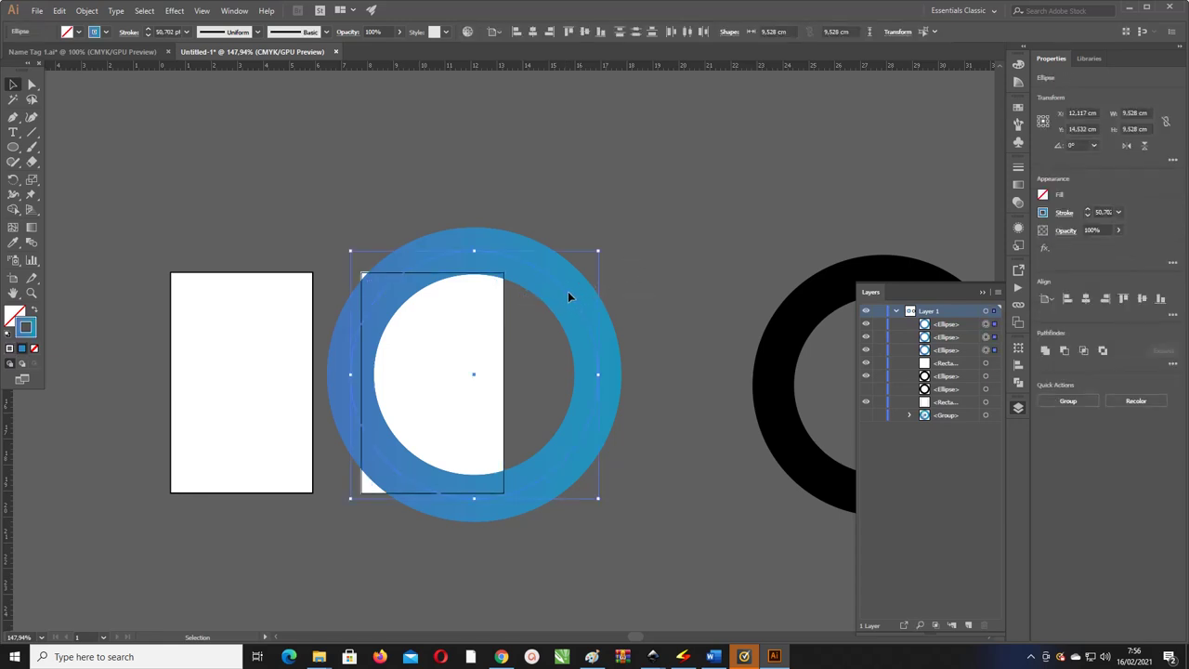
{"action": "left_click", "coordinate": [567, 299]}
{"action": "left_click", "coordinate": [569, 302]}
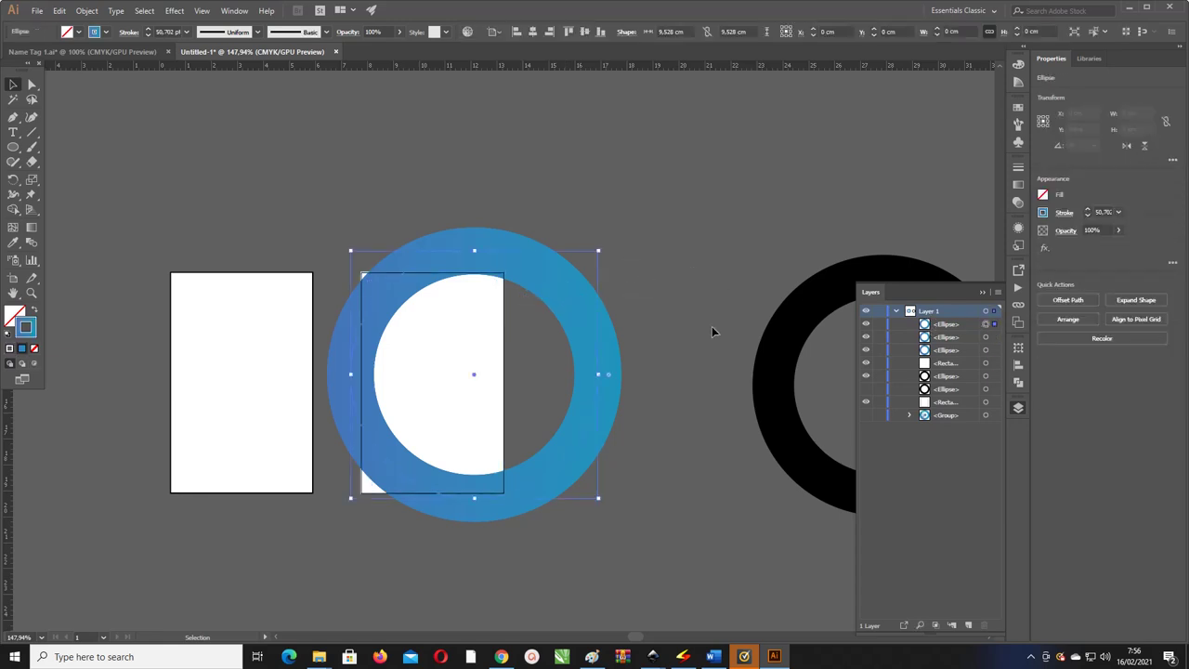
{"action": "left_click_drag", "start_coordinate": [569, 300], "coordinate": [499, 247]}
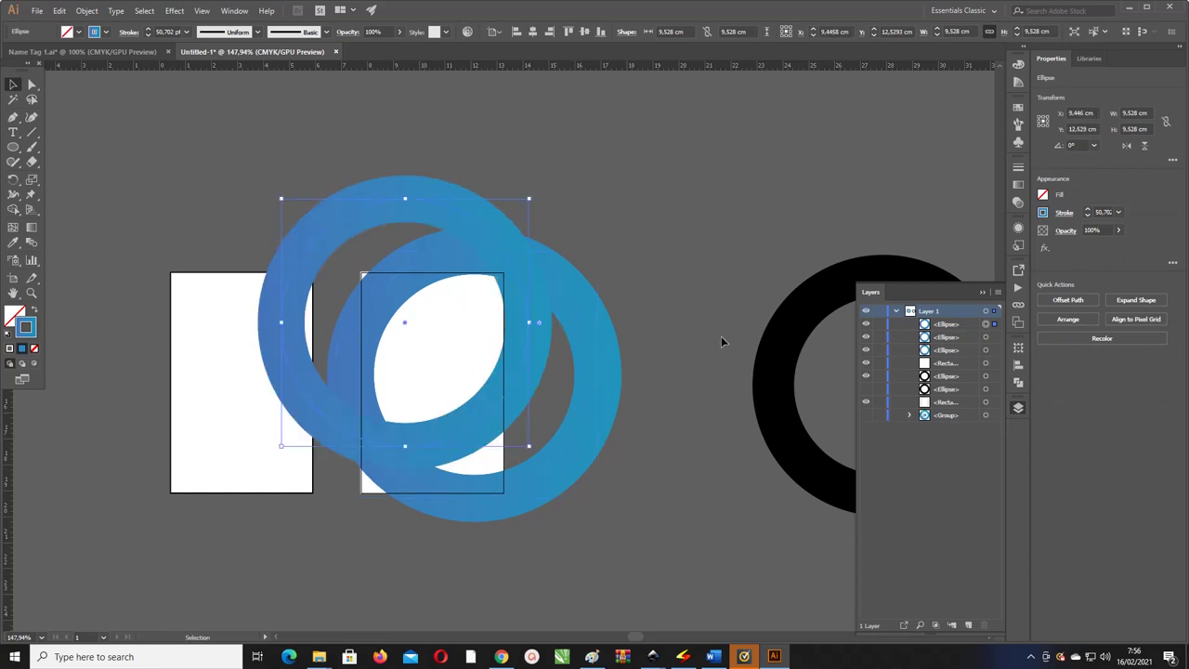
{"action": "key", "text": "ctrl+z"}
{"action": "left_click", "coordinate": [867, 349]}
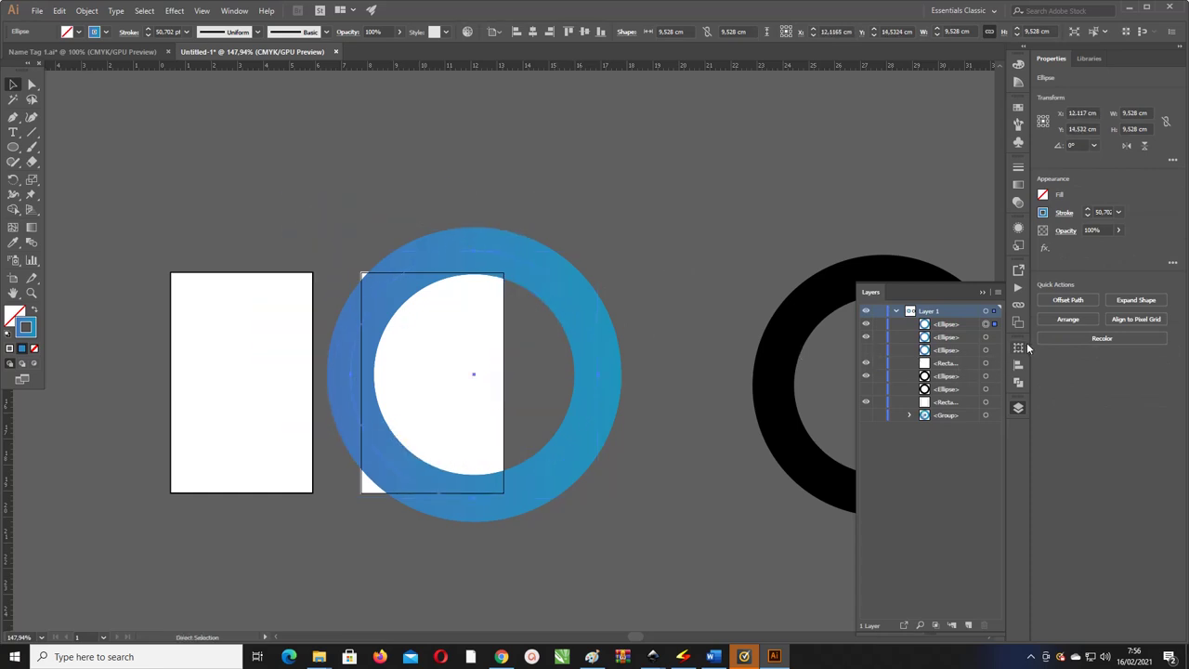
{"action": "left_click", "coordinate": [985, 337]}
{"action": "left_click", "coordinate": [986, 324]}
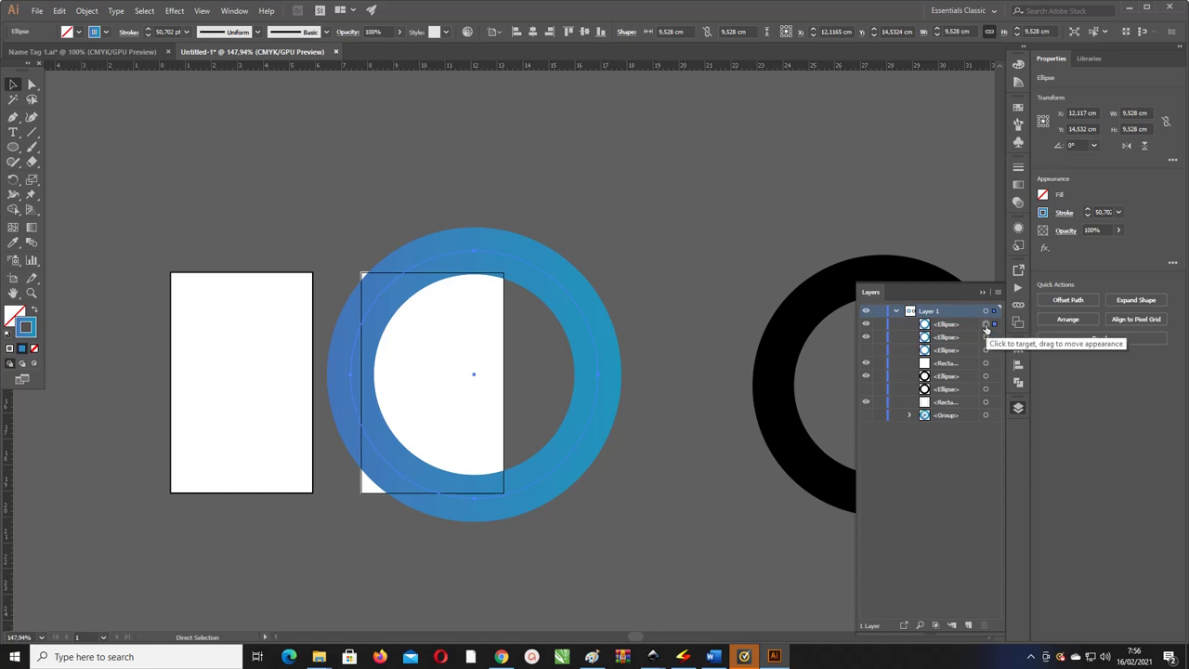
{"action": "left_click", "coordinate": [986, 325]}
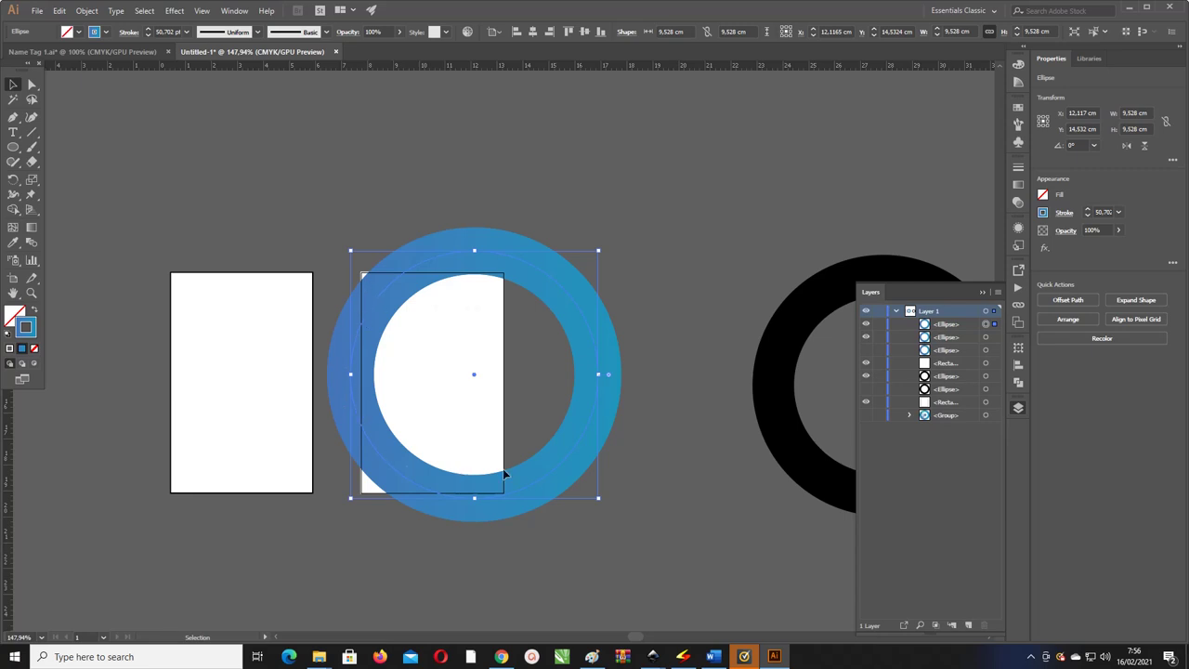
{"action": "key", "text": "F7"}
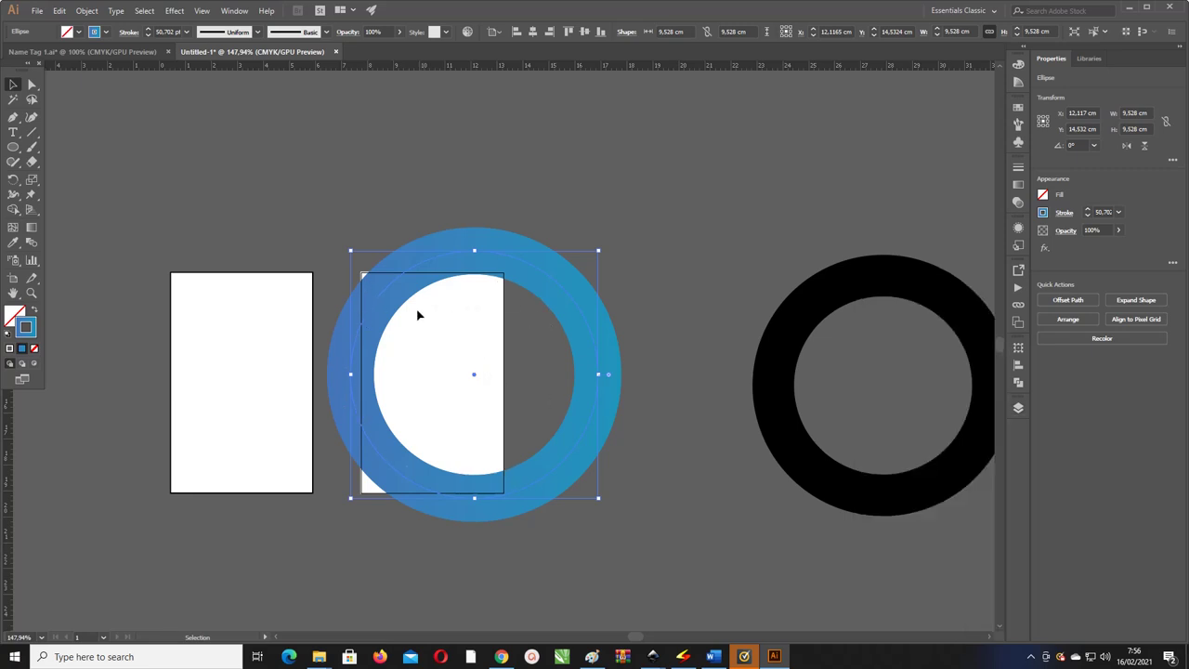
- Add an anchor point on the ring's upper left and select it to split the path
{"action": "key", "text": "p"}
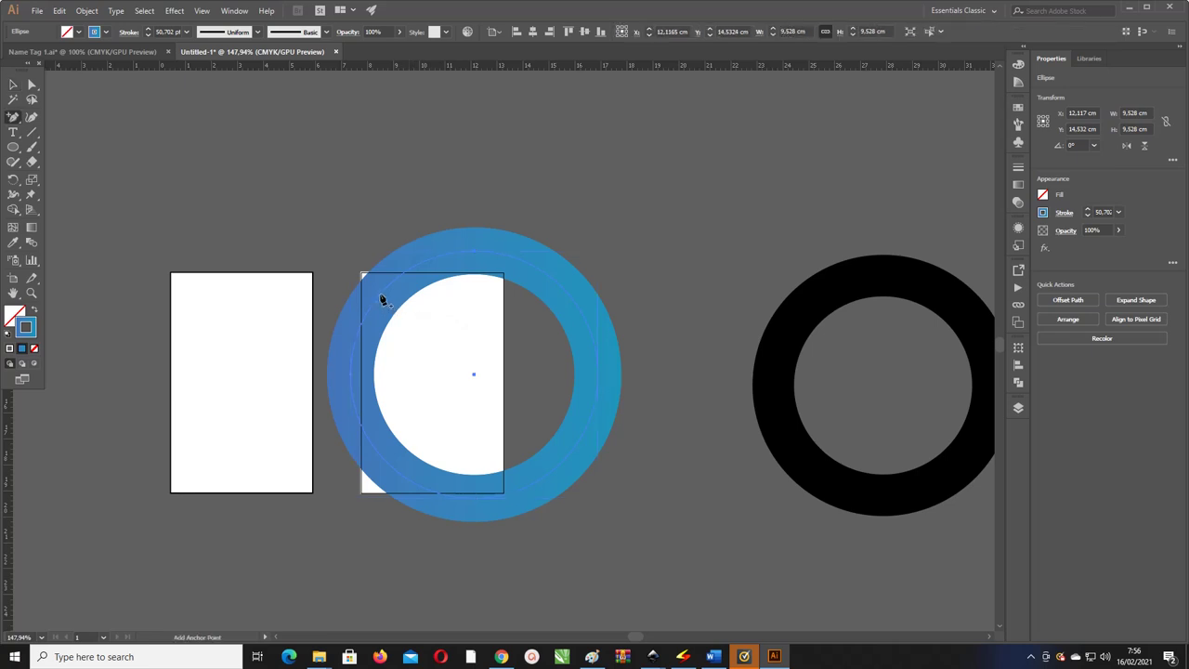
{"action": "left_click", "coordinate": [382, 297]}
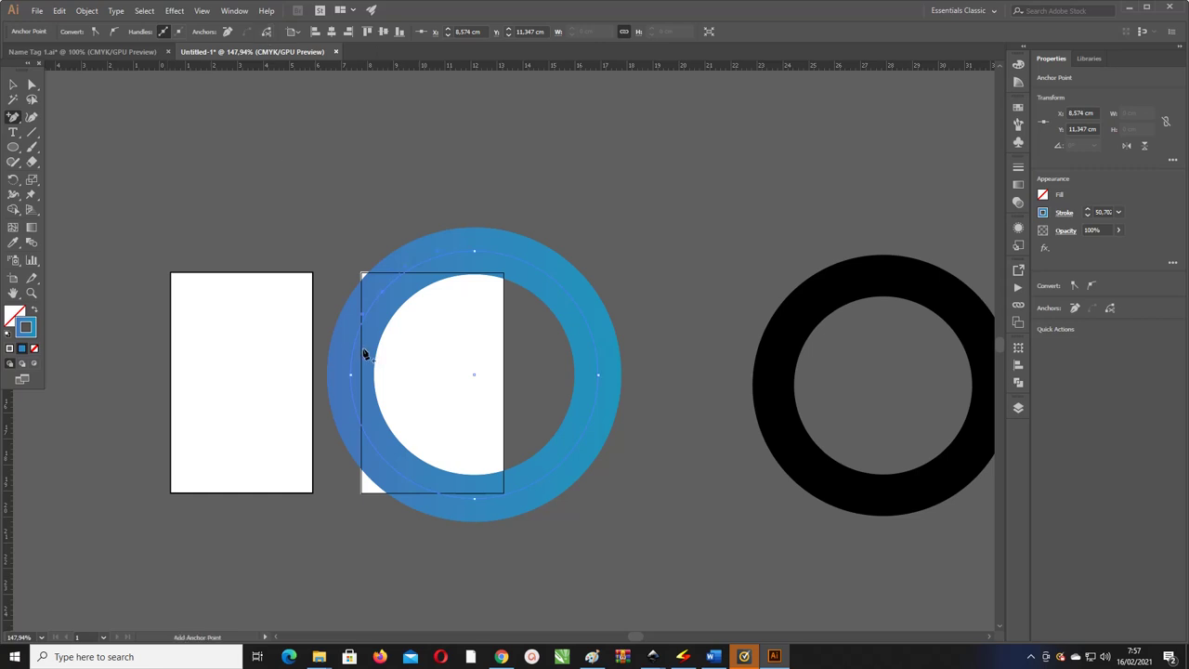
{"action": "left_click", "coordinate": [31, 83]}
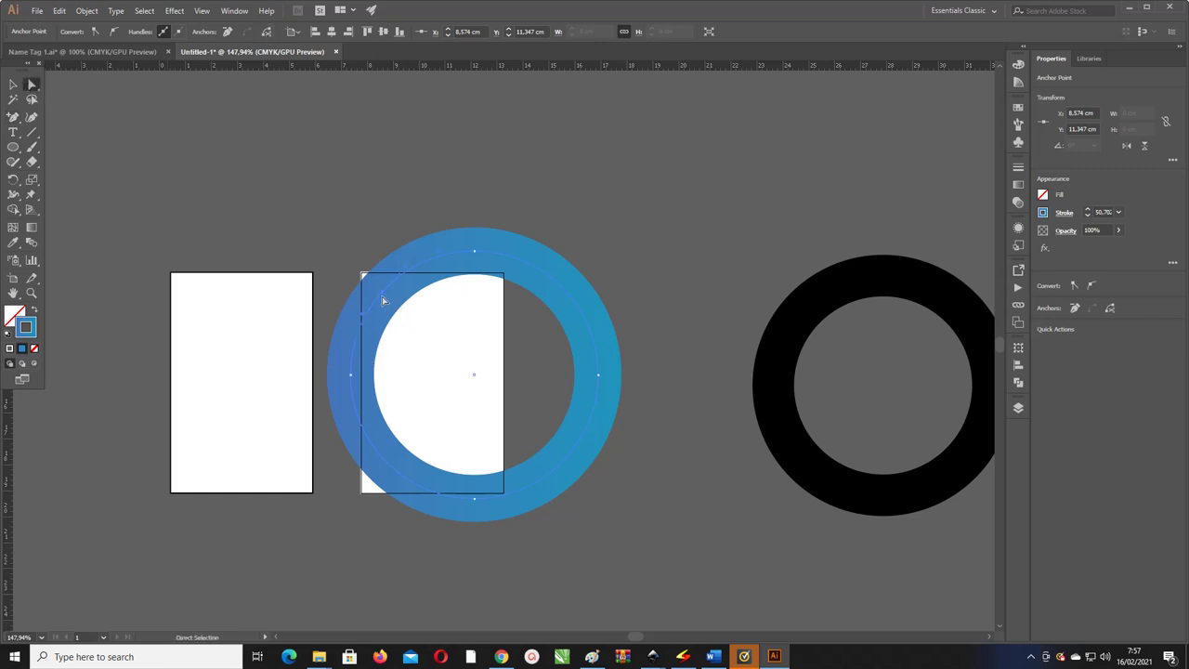
{"action": "left_click", "coordinate": [382, 296]}
{"action": "left_click", "coordinate": [502, 215]}
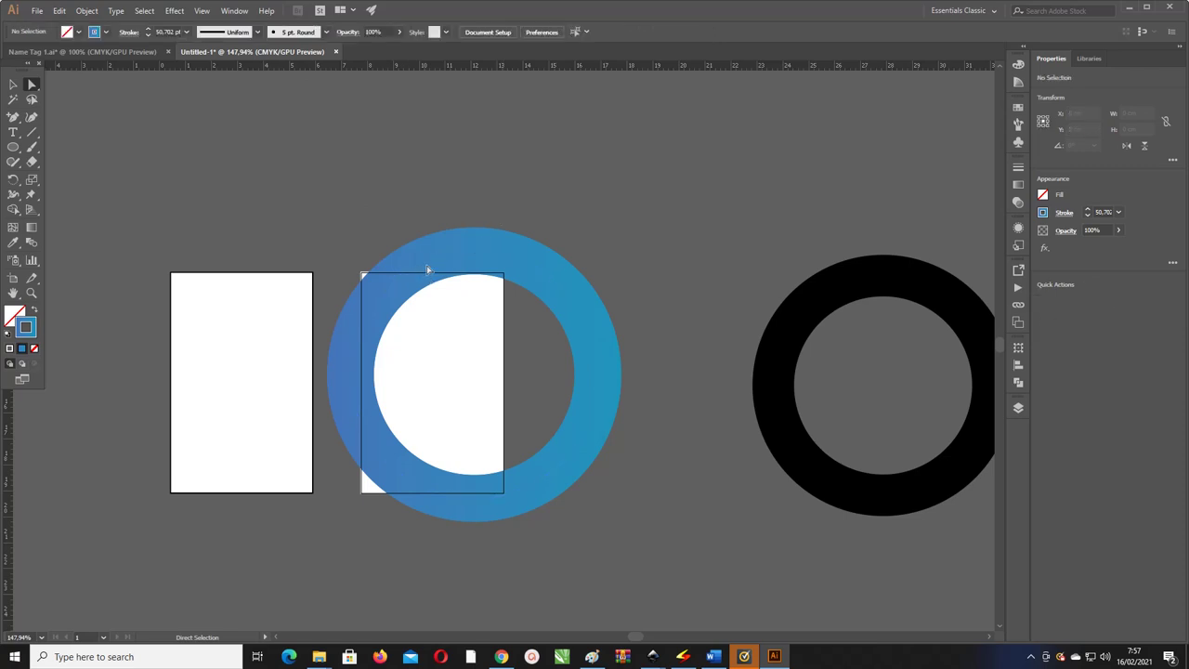
{"action": "left_click", "coordinate": [427, 270]}
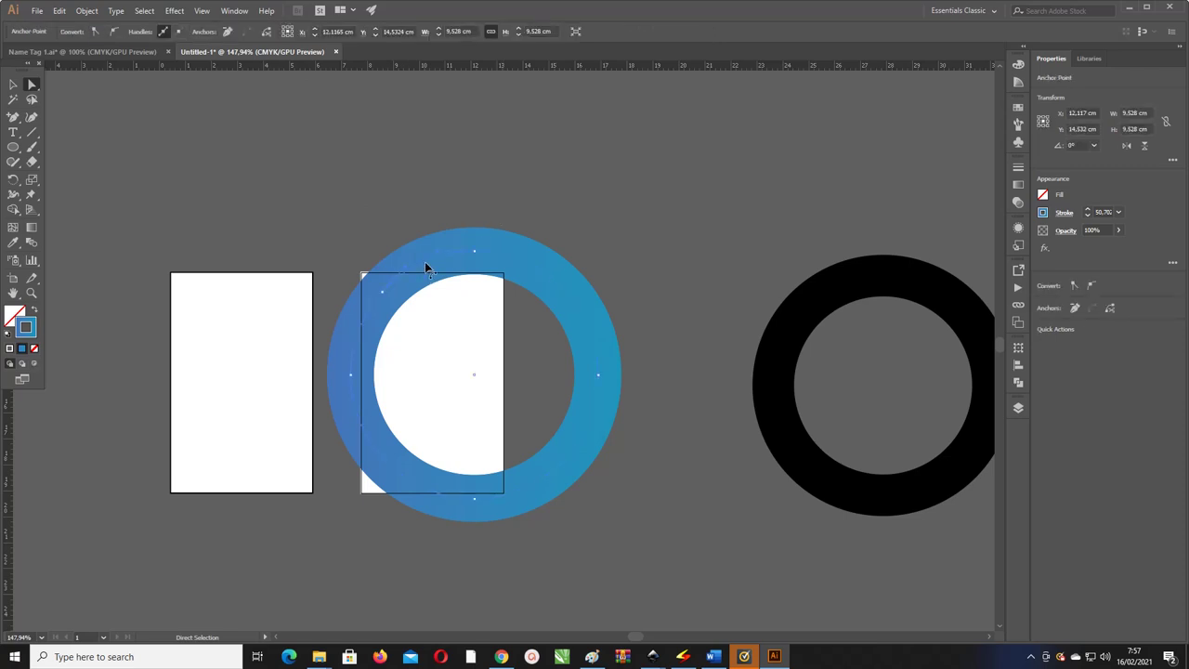
{"action": "left_click", "coordinate": [426, 268]}
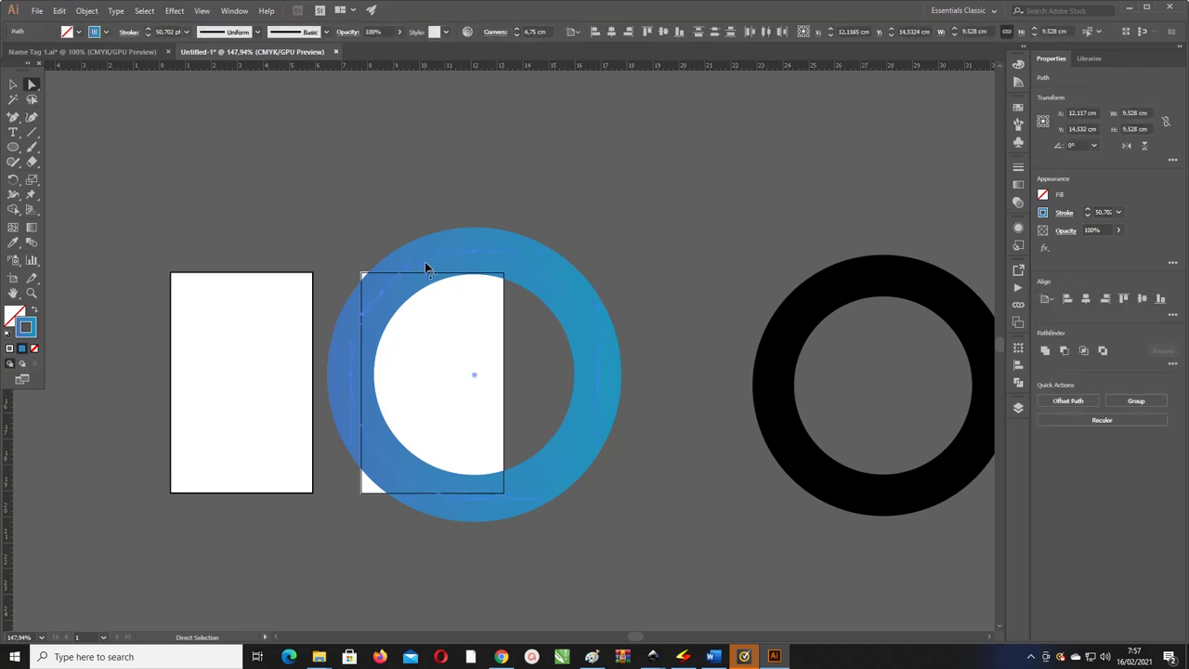
{"action": "left_click", "coordinate": [384, 297]}
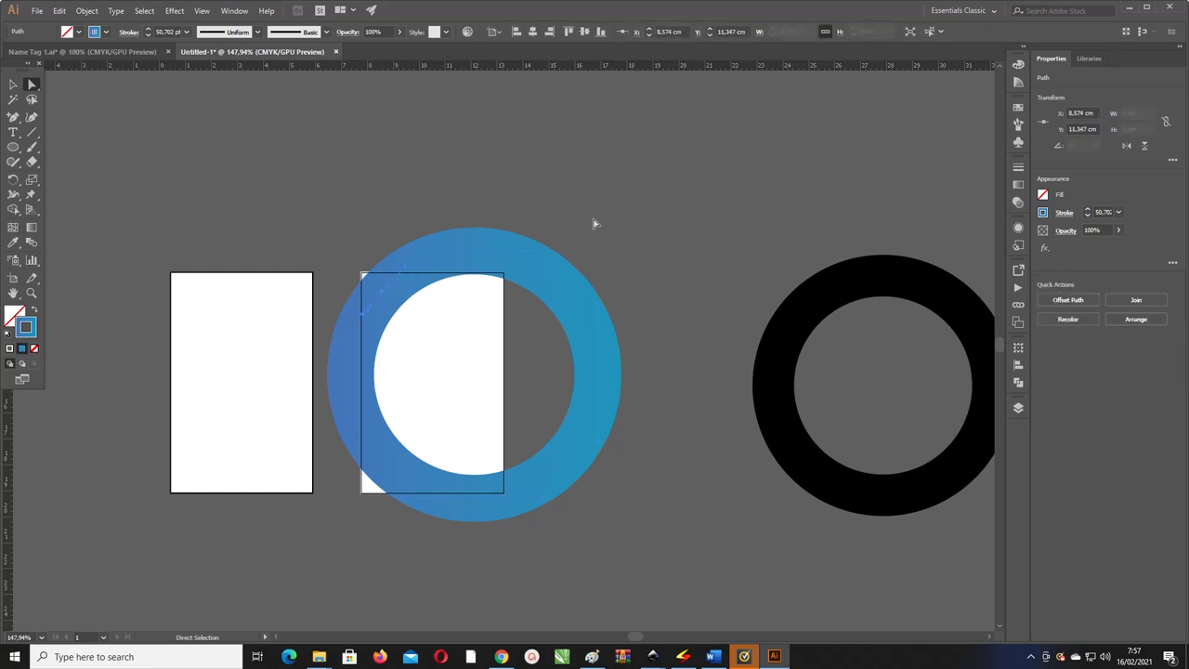
- Reapply the blue gradient swatch to the ring's stroke and clear the selection
{"action": "left_click", "coordinate": [1018, 186]}
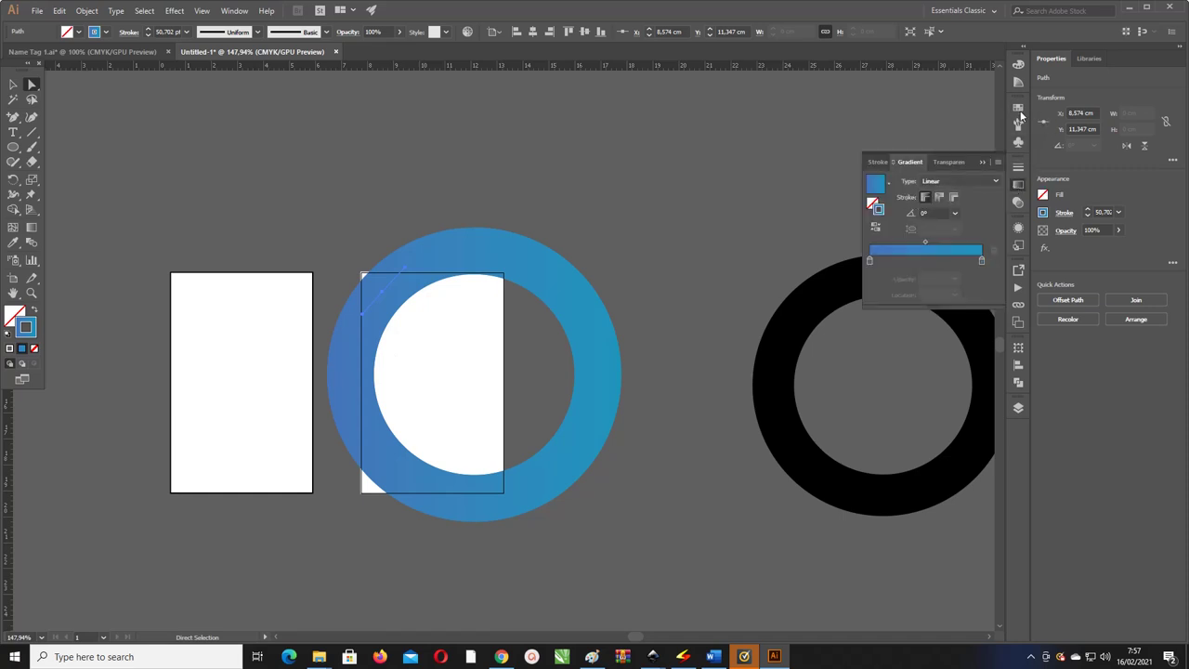
{"action": "left_click", "coordinate": [1019, 109]}
{"action": "left_click", "coordinate": [907, 168]}
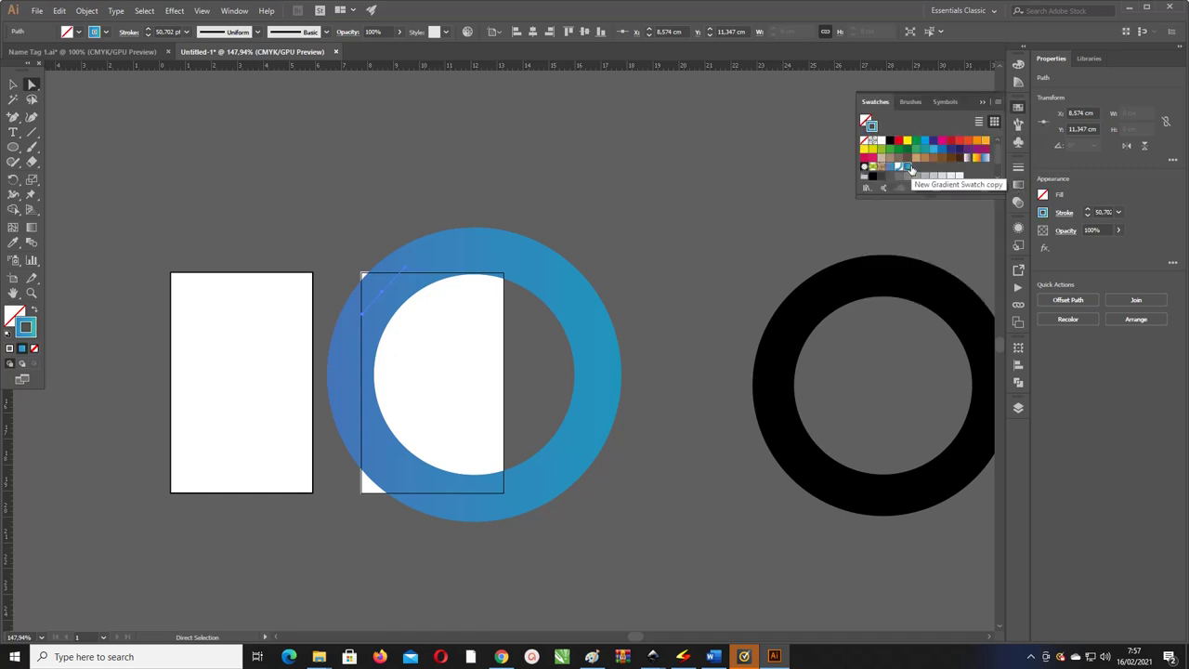
{"action": "left_click", "coordinate": [13, 84]}
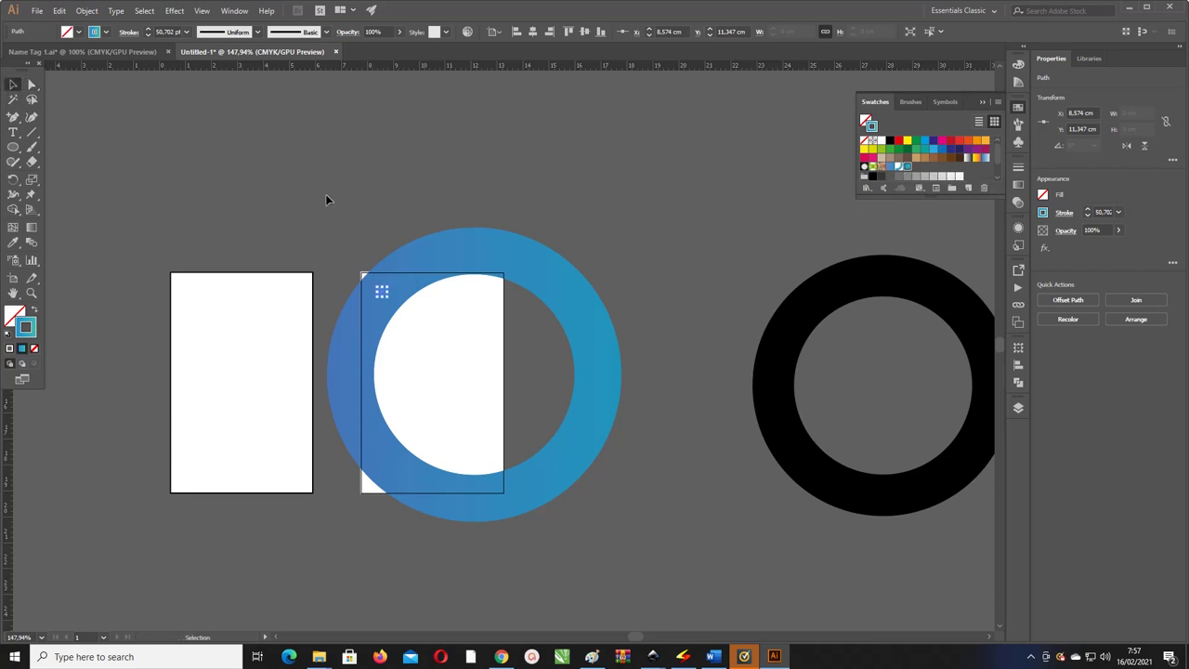
{"action": "left_click", "coordinate": [326, 196]}
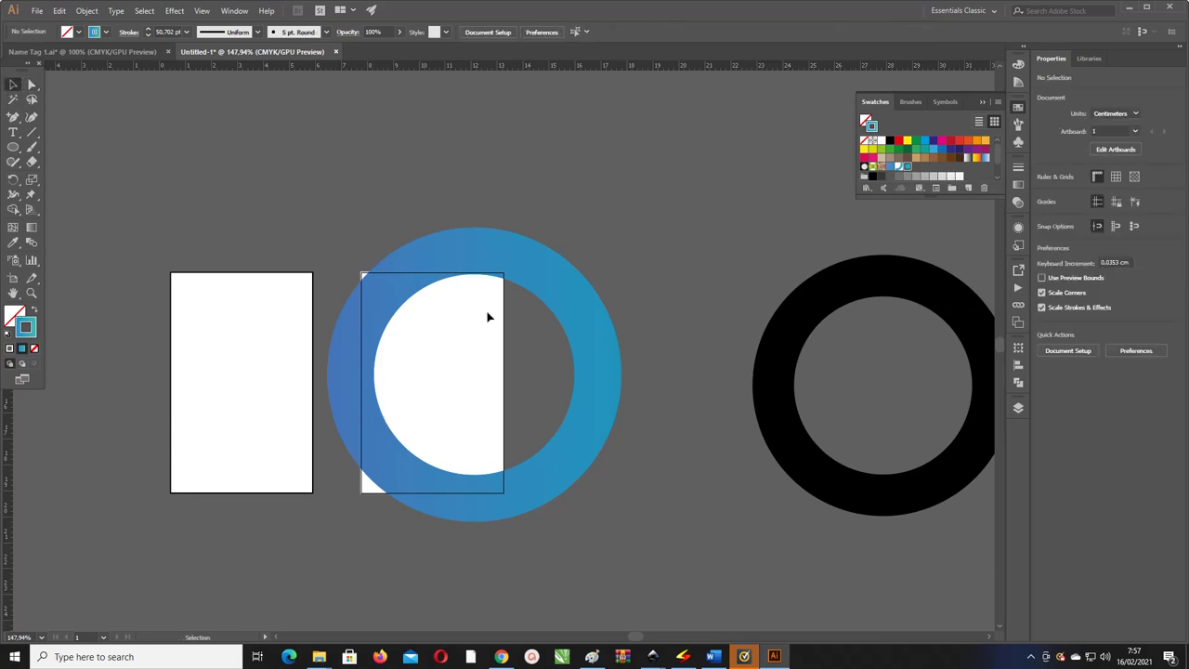
- Give the ring's stroke the blue-to-teal gradient and round end caps
{"action": "left_click", "coordinate": [526, 276]}
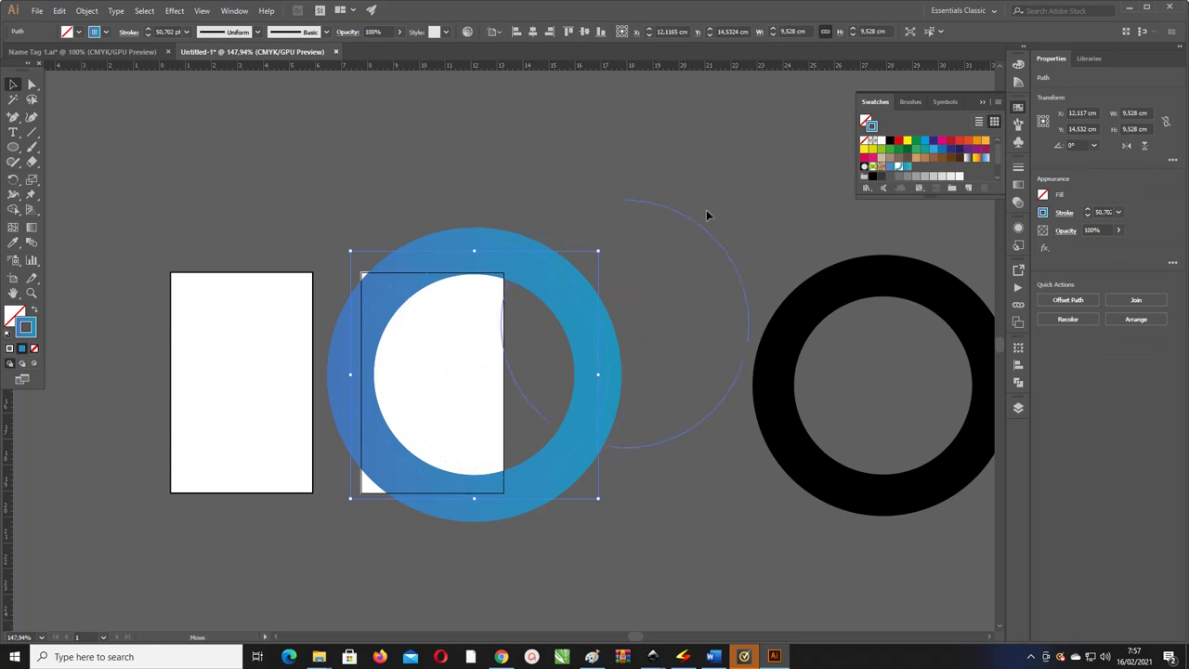
{"action": "left_click_drag", "start_coordinate": [526, 276], "coordinate": [706, 213]}
{"action": "key", "text": "ctrl+z"}
{"action": "left_click", "coordinate": [899, 166]}
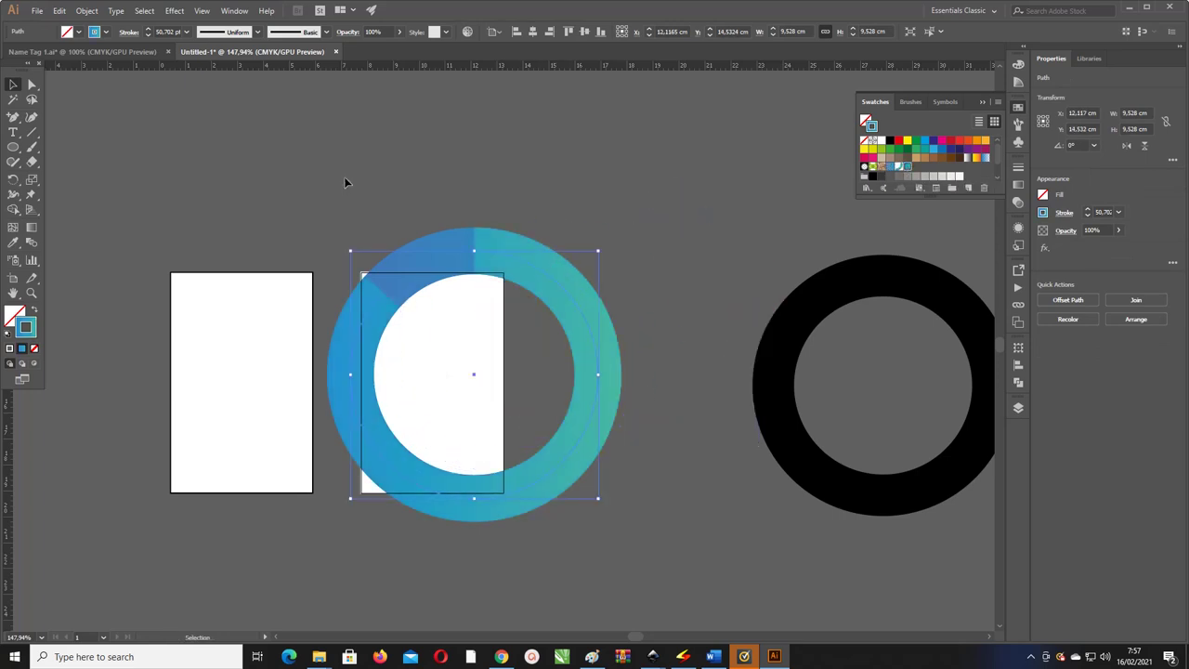
{"action": "left_click", "coordinate": [129, 32]}
{"action": "left_click", "coordinate": [63, 63]}
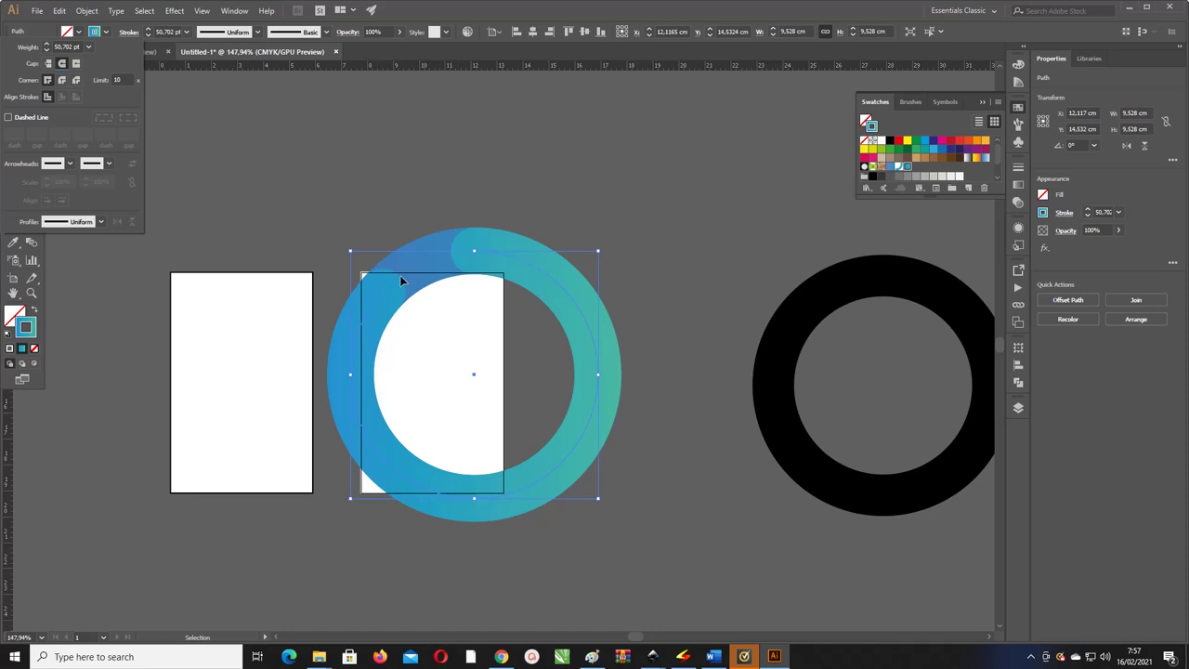
{"action": "key", "text": "F6"}
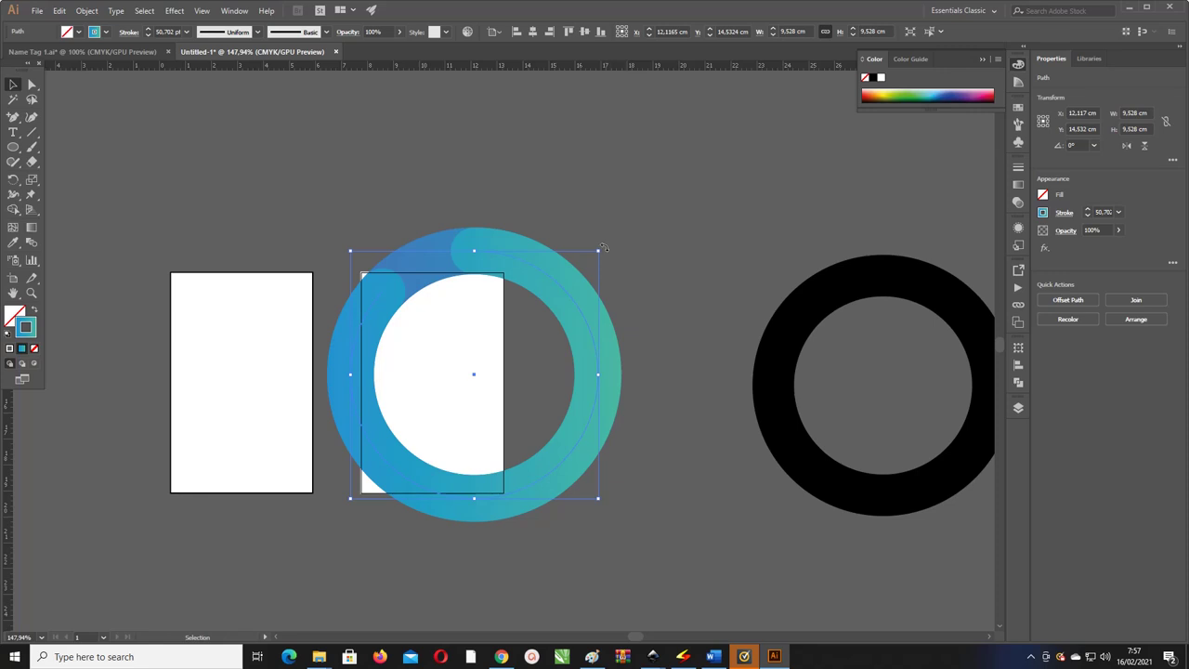
- Rotate the ring about 14° so its overlapping end sits upper left, then deselect
{"action": "mouse_move", "coordinate": [616, 253]}
{"action": "left_mouse_down"}
{"action": "mouse_move", "coordinate": [586, 217]}
{"action": "mouse_move", "coordinate": [573, 224]}
{"action": "left_mouse_up"}
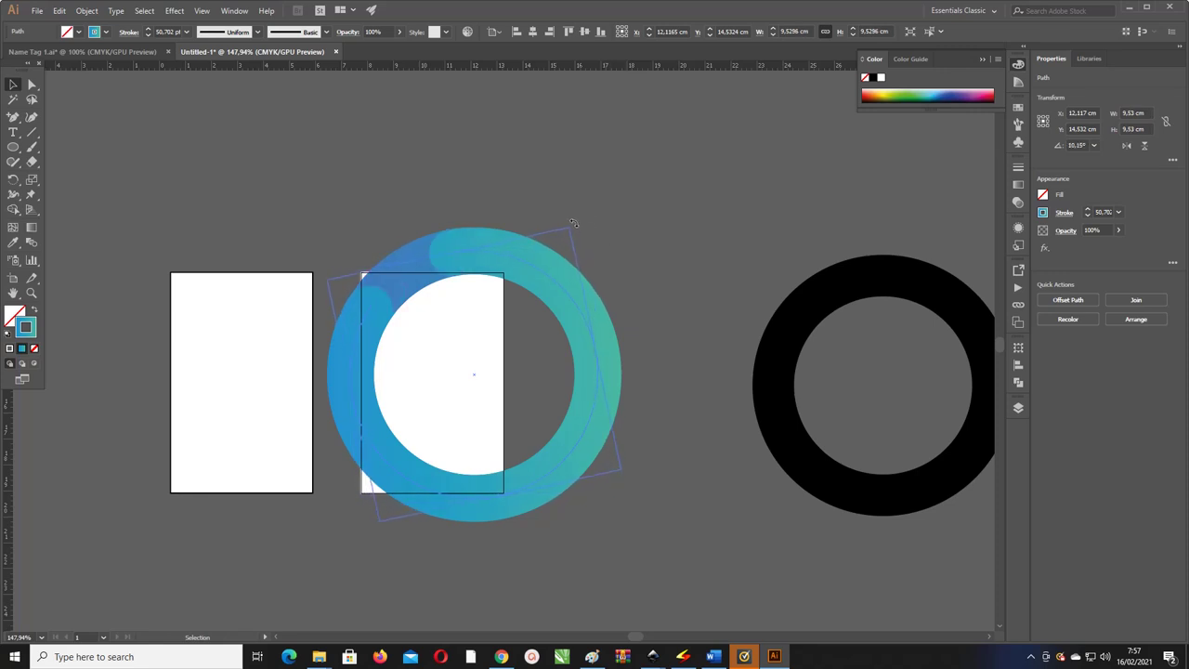
{"action": "left_click", "coordinate": [576, 183]}
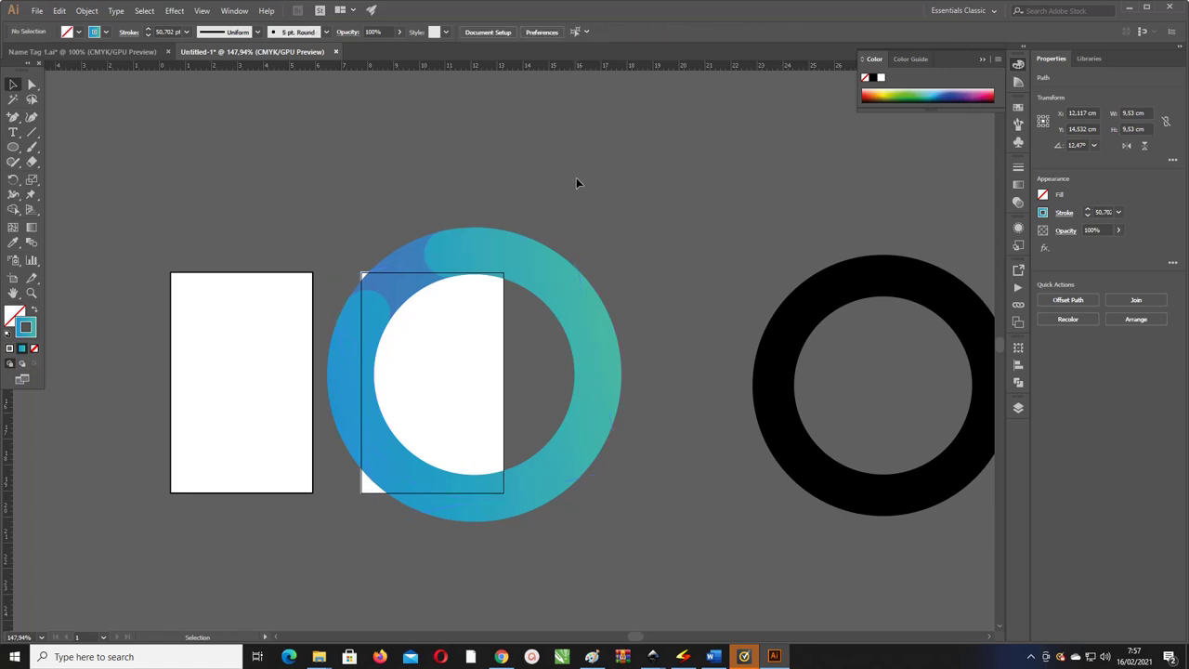
{"action": "scroll", "coordinate": [576, 177], "scroll_direction": "down", "scroll_amount": 1}
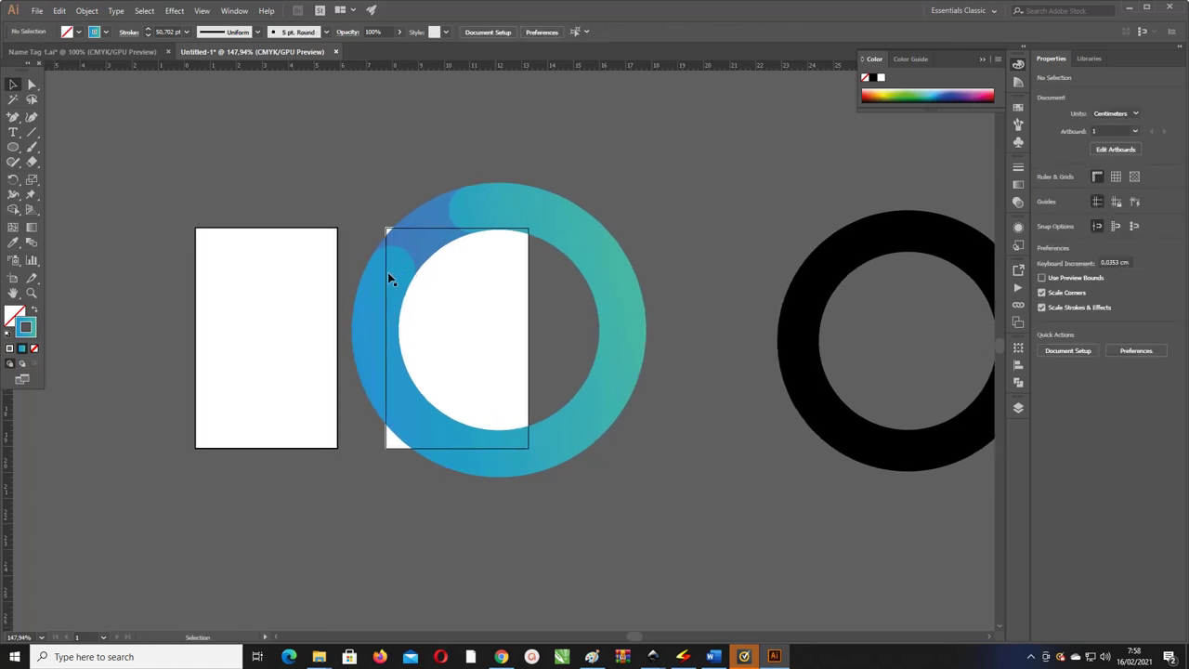
- Expand the gradient ring's fill and stroke into a filled group with Object > Expand
{"action": "left_click", "coordinate": [378, 305]}
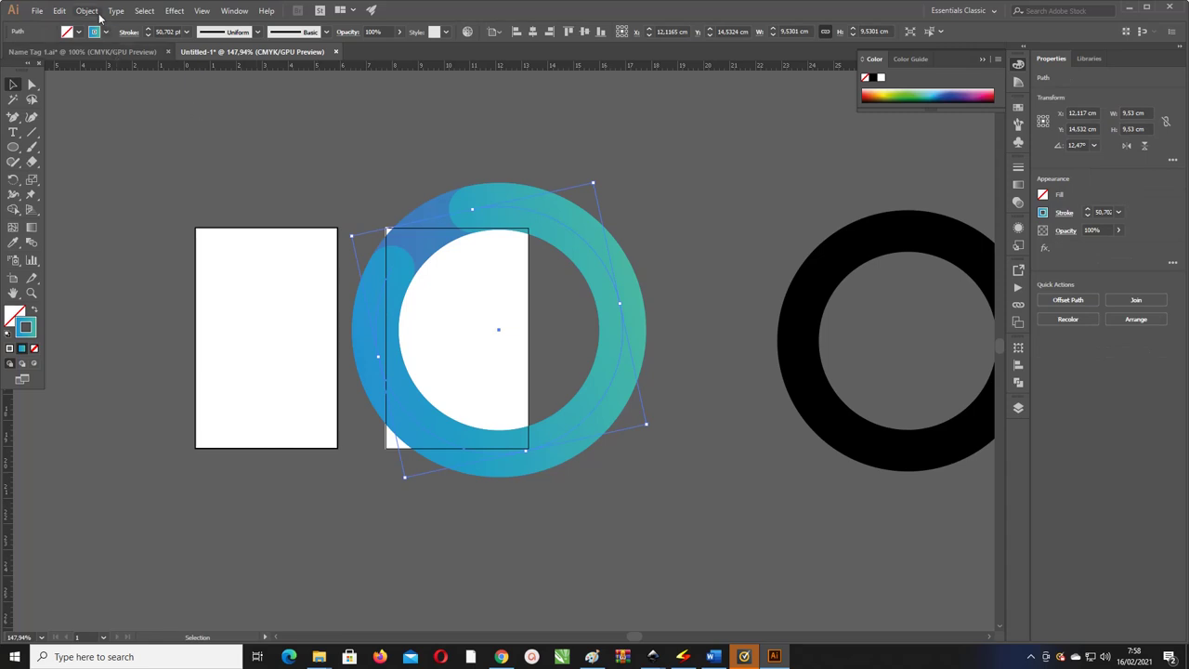
{"action": "left_click", "coordinate": [92, 11]}
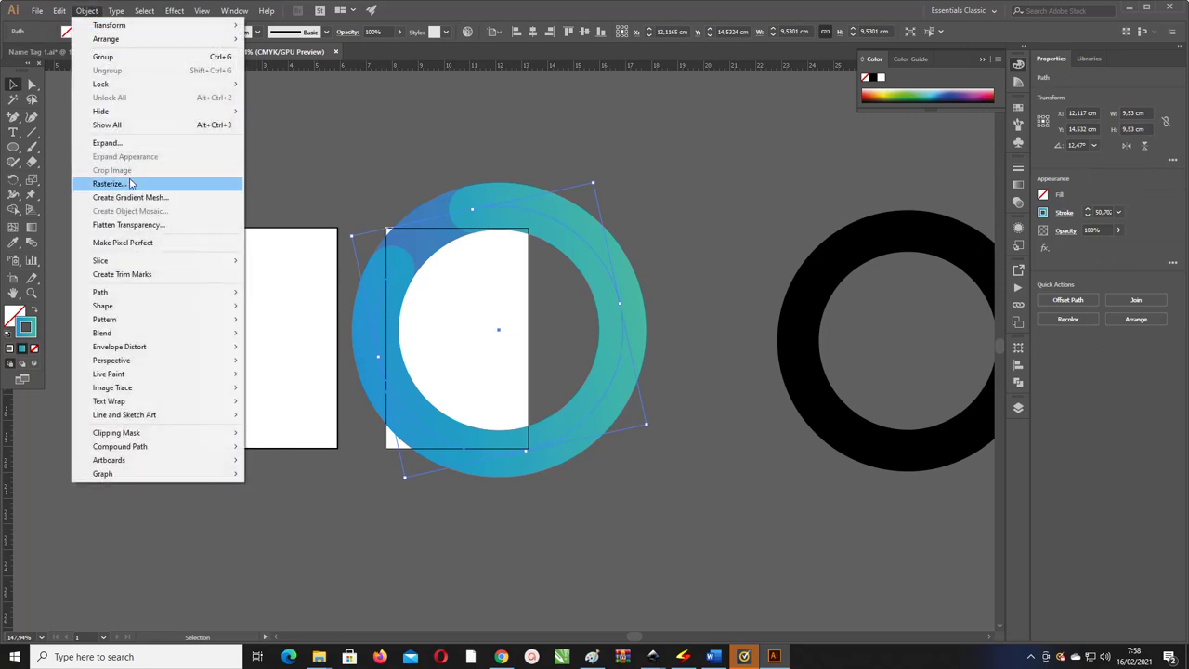
{"action": "left_click", "coordinate": [121, 145]}
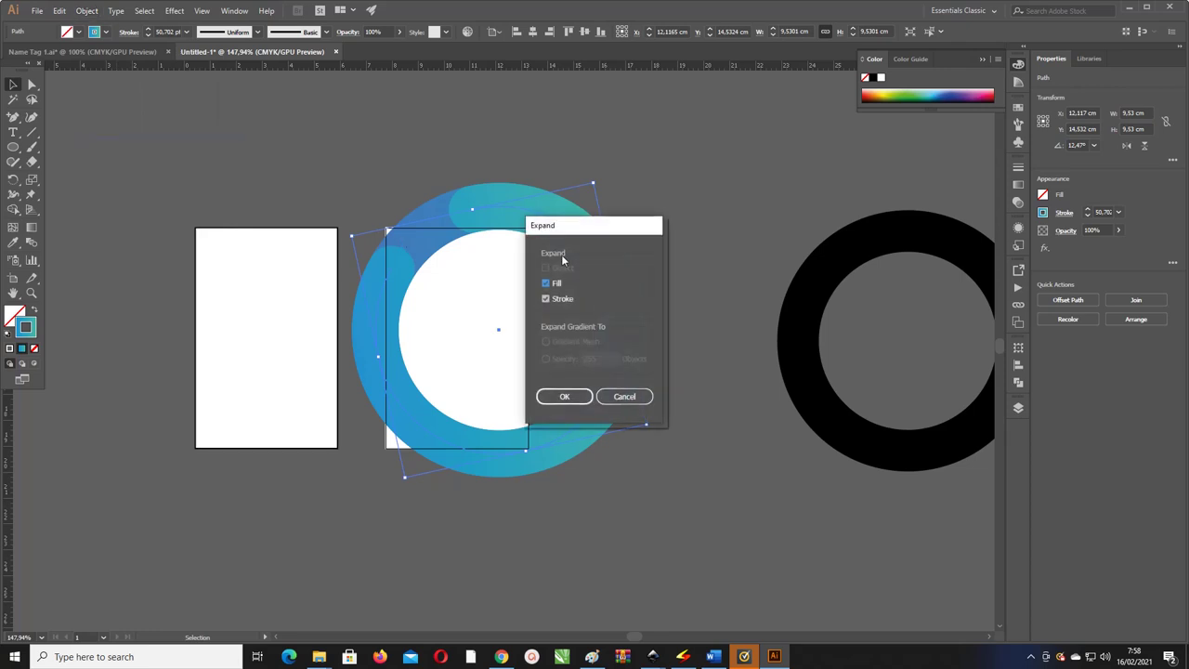
{"action": "left_click", "coordinate": [564, 397]}
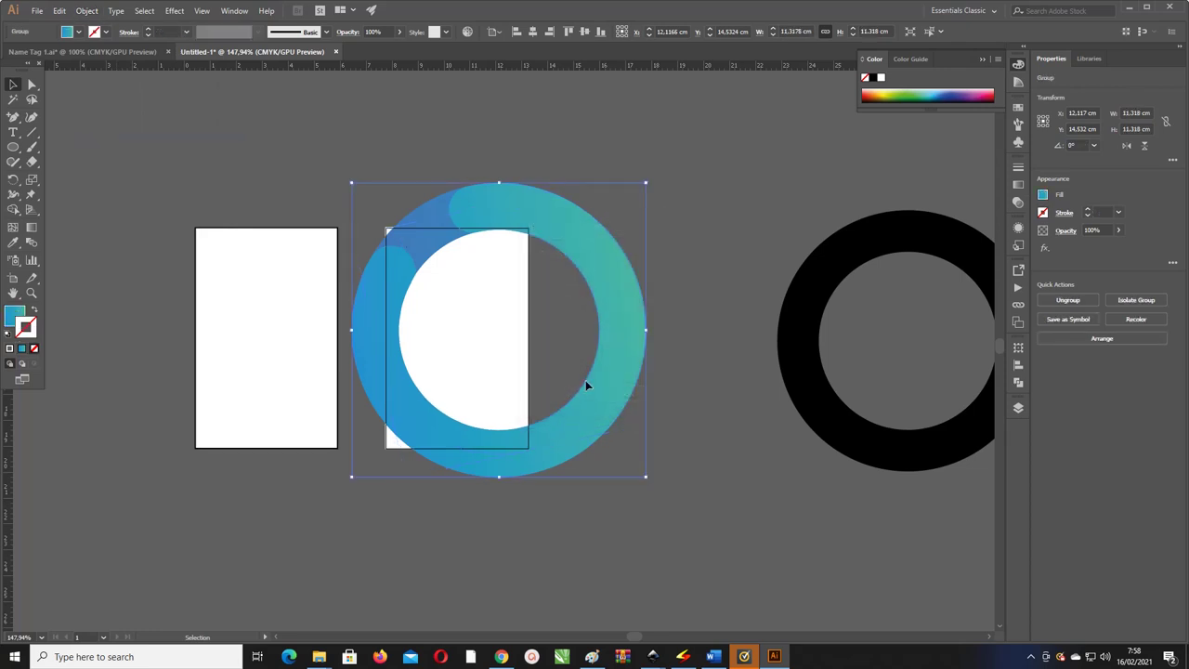
- Add a drop shadow to the ring with 0,2 cm X offset and 50% opacity, then deselect
{"action": "left_click", "coordinate": [172, 11]}
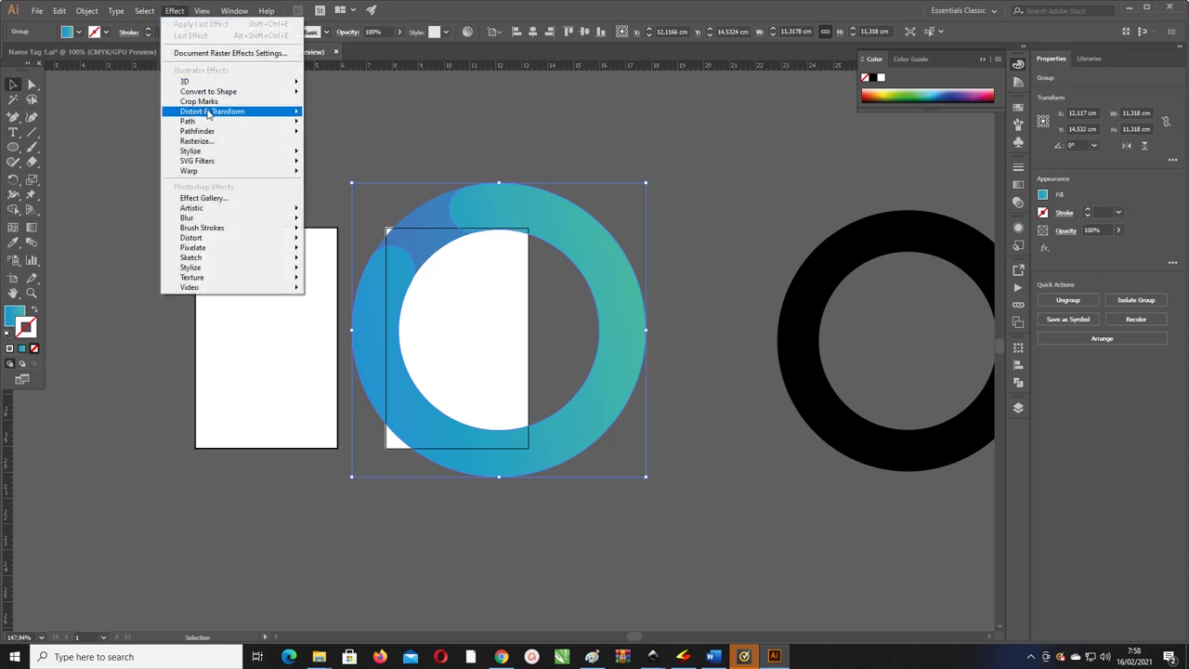
{"action": "mouse_move", "coordinate": [191, 150]}
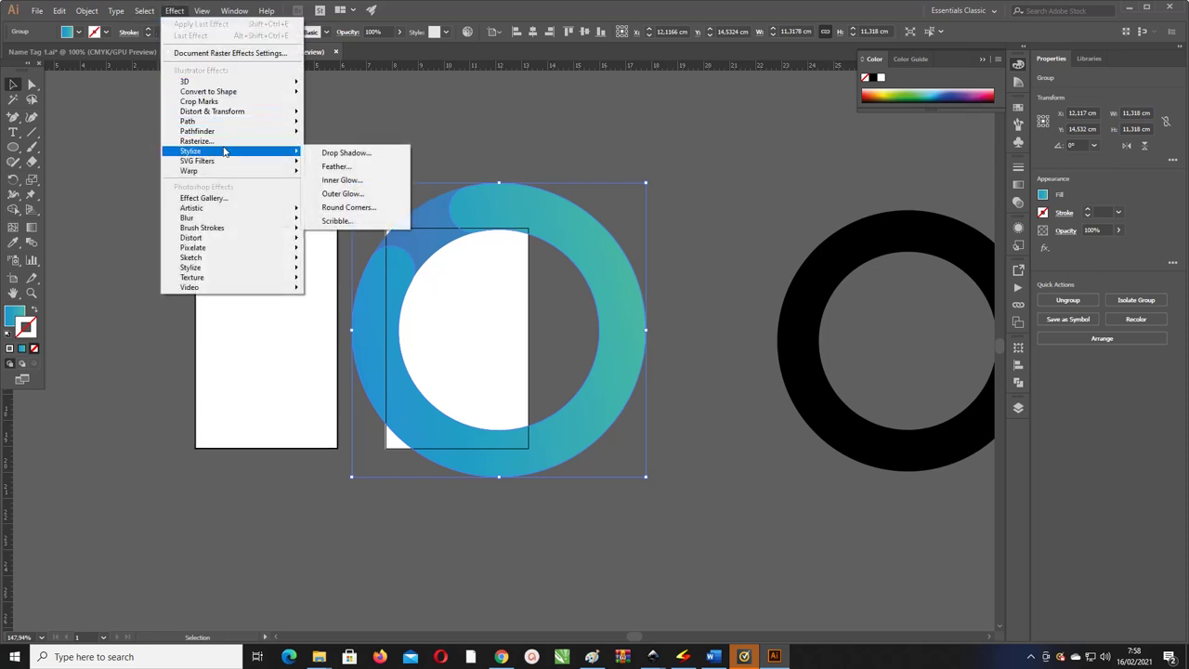
{"action": "left_click", "coordinate": [343, 152]}
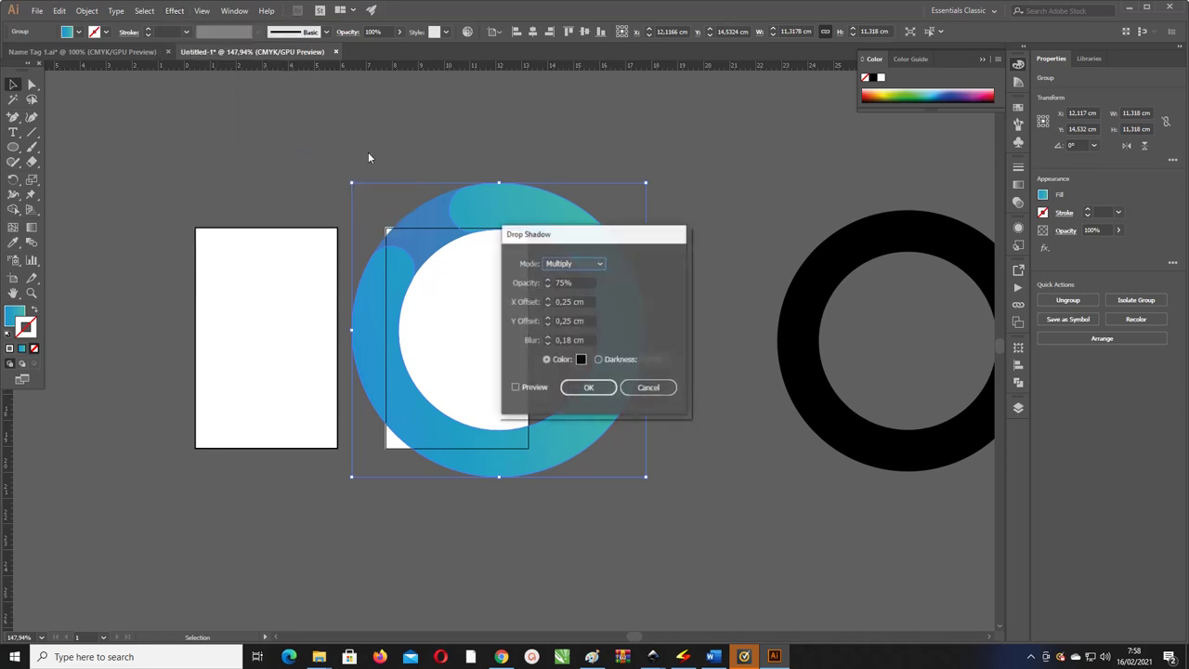
{"action": "left_click", "coordinate": [516, 388]}
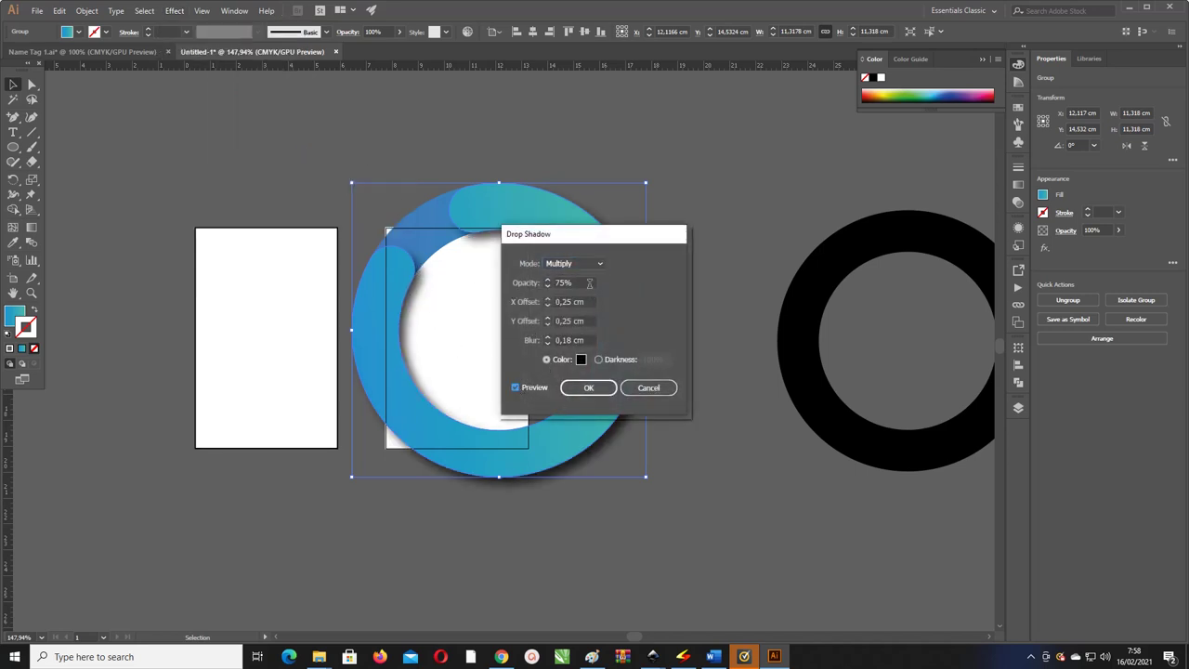
{"action": "left_click", "coordinate": [549, 305]}
{"action": "type", "text": "0,1"}
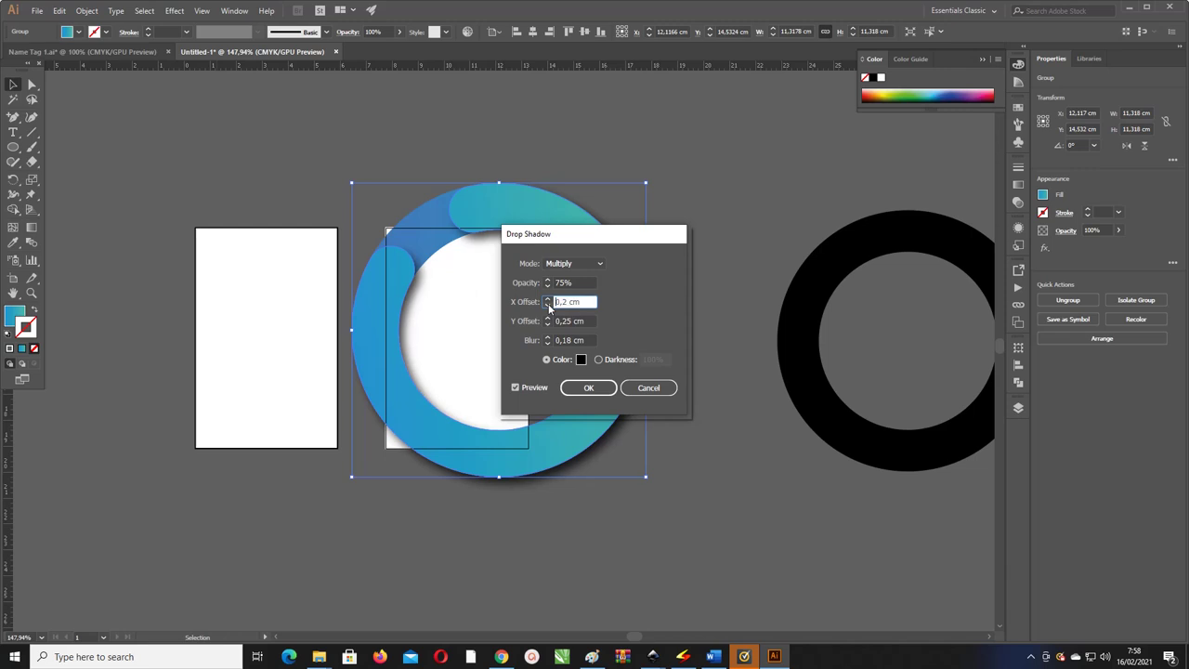
{"action": "left_click", "coordinate": [549, 300]}
{"action": "left_click", "coordinate": [549, 299]}
{"action": "left_click", "coordinate": [548, 305]}
{"action": "key", "text": "shift+Tab"}
{"action": "type", "text": "5"}
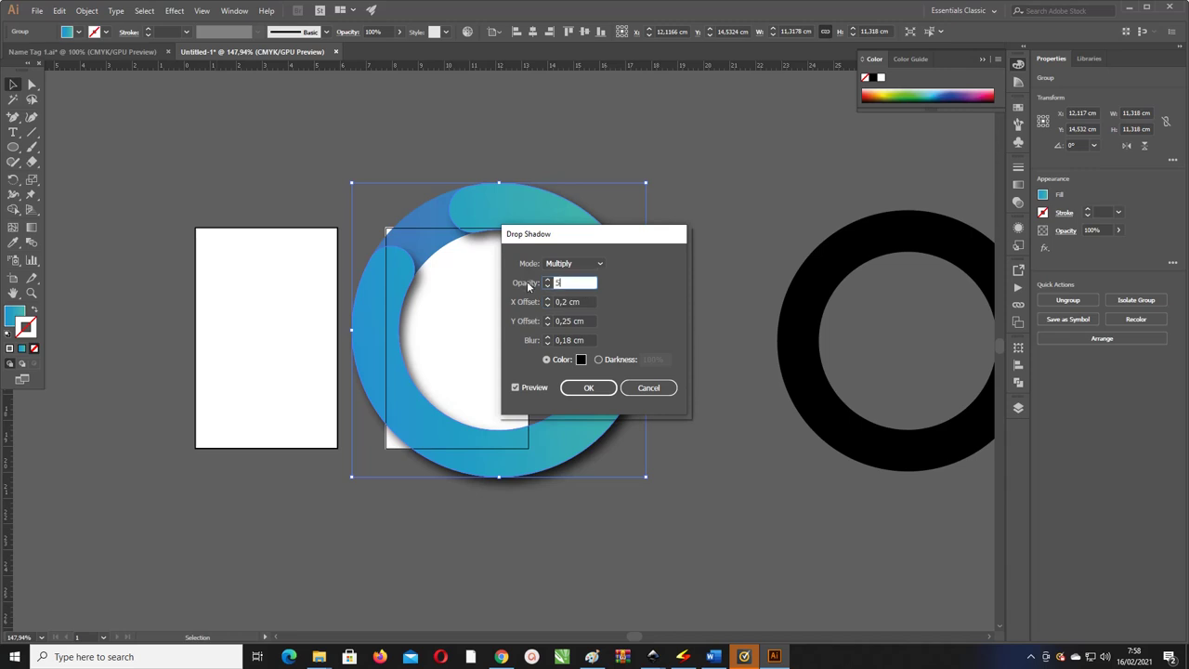
{"action": "type", "text": "0"}
{"action": "key", "text": "Tab"}
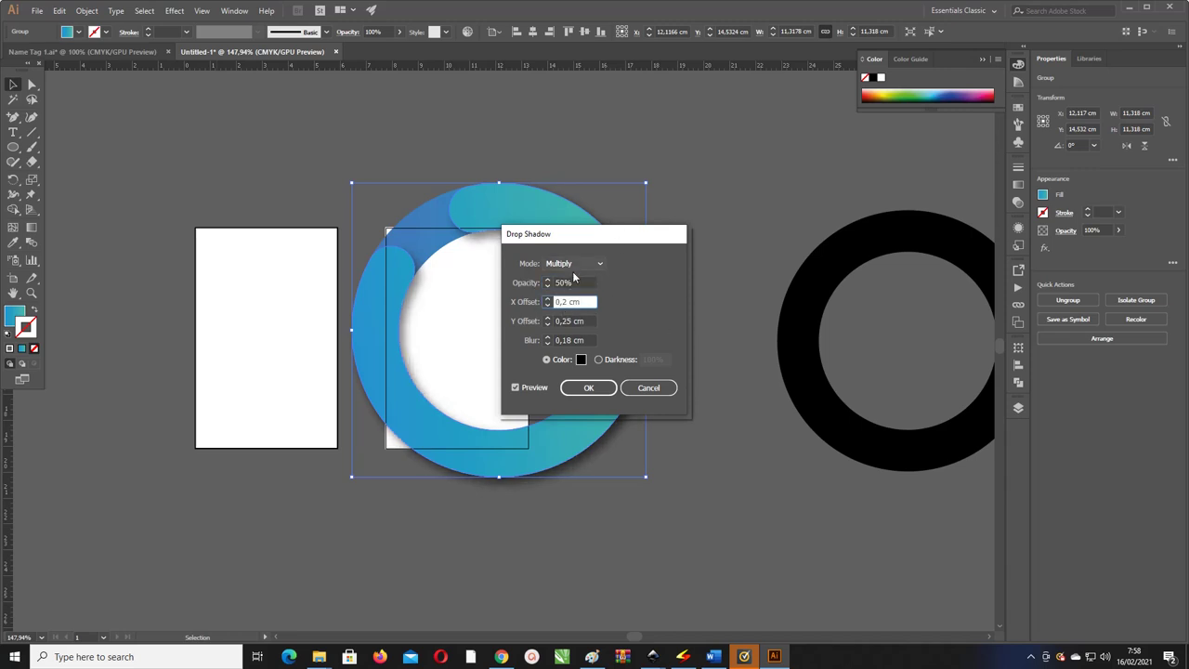
{"action": "left_click", "coordinate": [588, 388]}
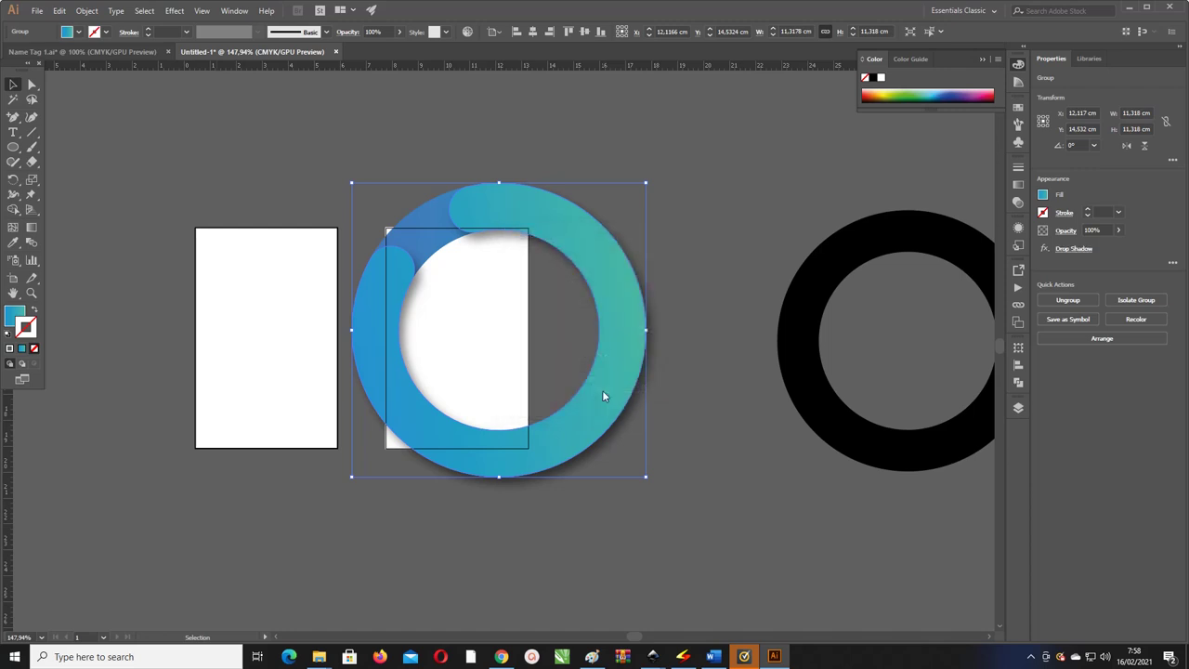
{"action": "left_click", "coordinate": [561, 164]}
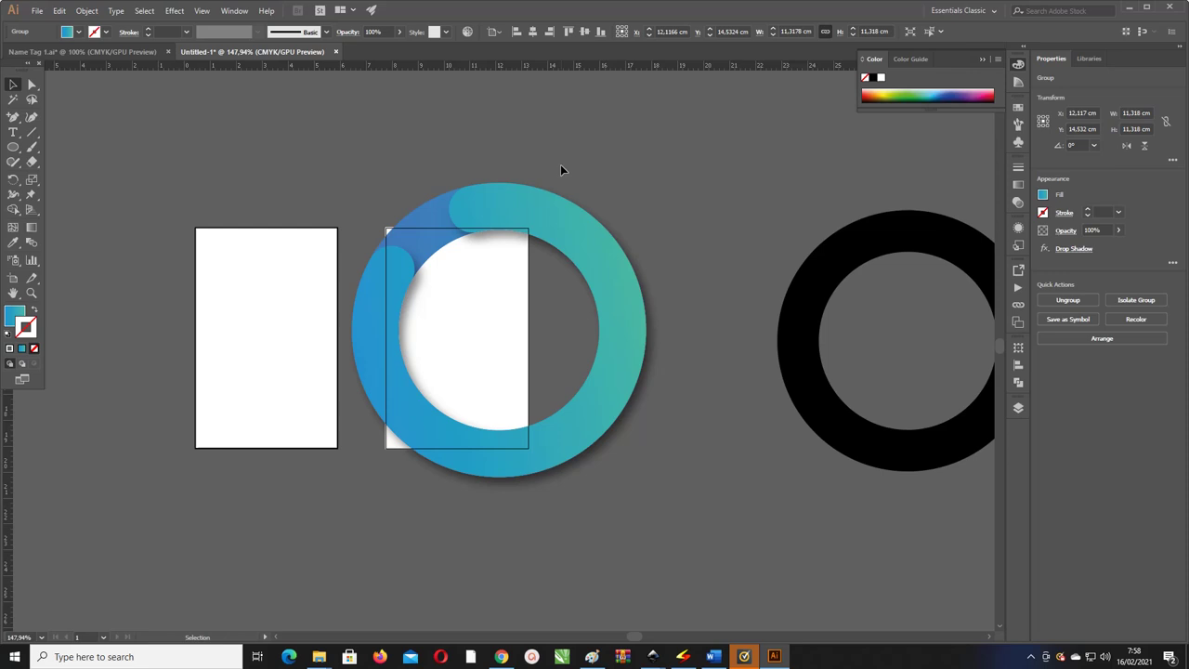
- Apply a blue swatch to the ring ellipse's upper-left overlap
{"action": "left_click", "coordinate": [426, 239]}
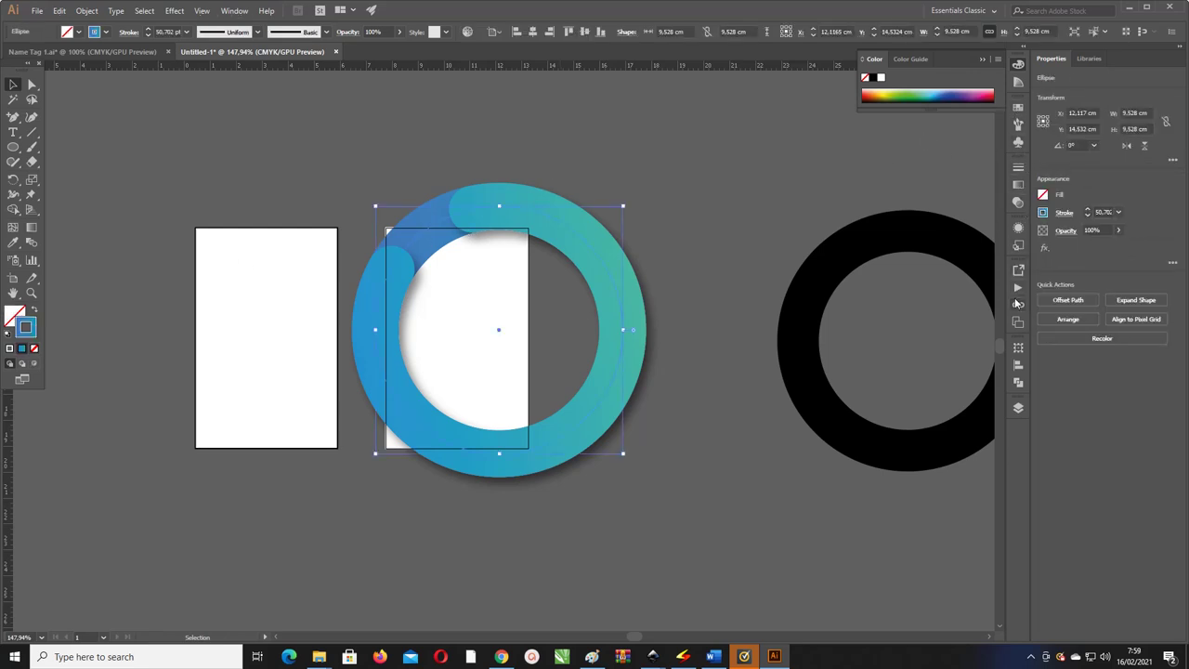
{"action": "left_click", "coordinate": [1019, 110]}
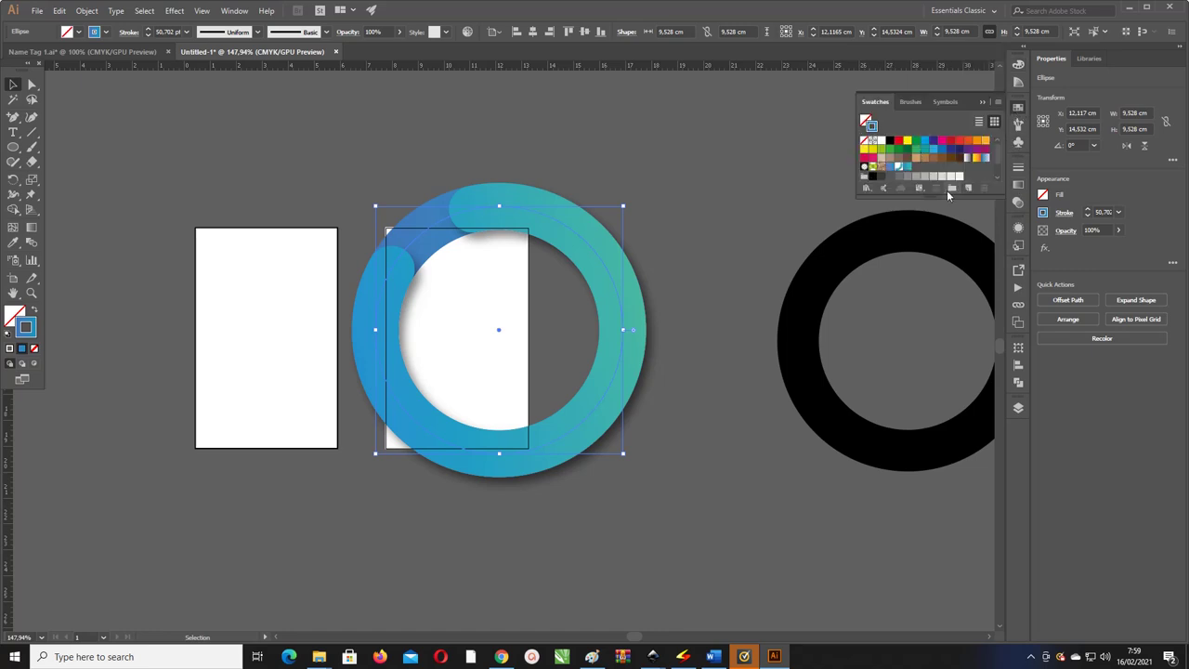
{"action": "left_click", "coordinate": [909, 169]}
{"action": "left_click", "coordinate": [683, 197]}
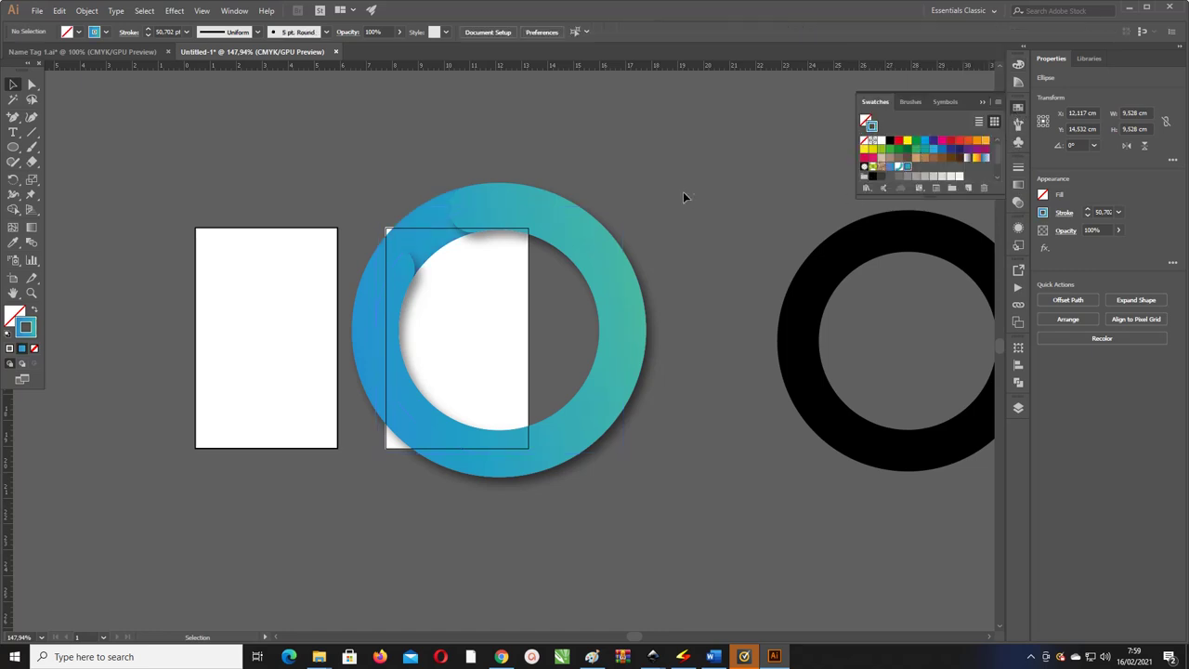
- Give the ring group a thin 1 pt blue outline
{"action": "left_click", "coordinate": [587, 252]}
{"action": "left_click", "coordinate": [894, 169]}
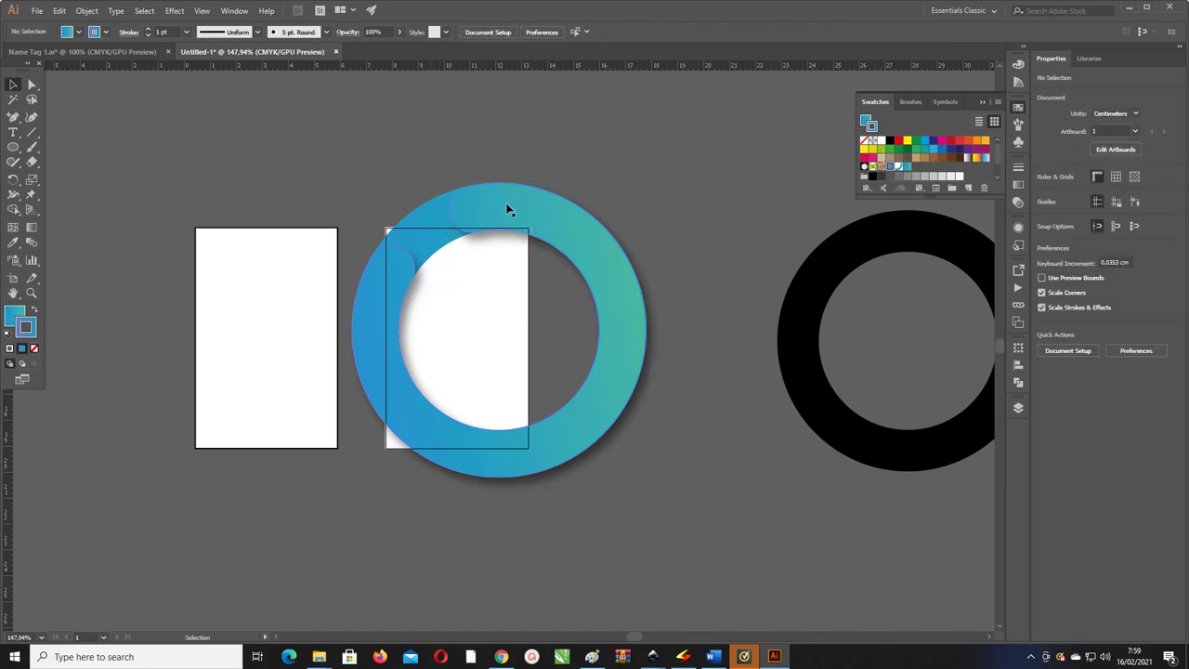
{"action": "key", "text": "ctrl+z"}
{"action": "key", "text": "ctrl+shift+z"}
{"action": "left_click", "coordinate": [417, 225], "text": "ctrl"}
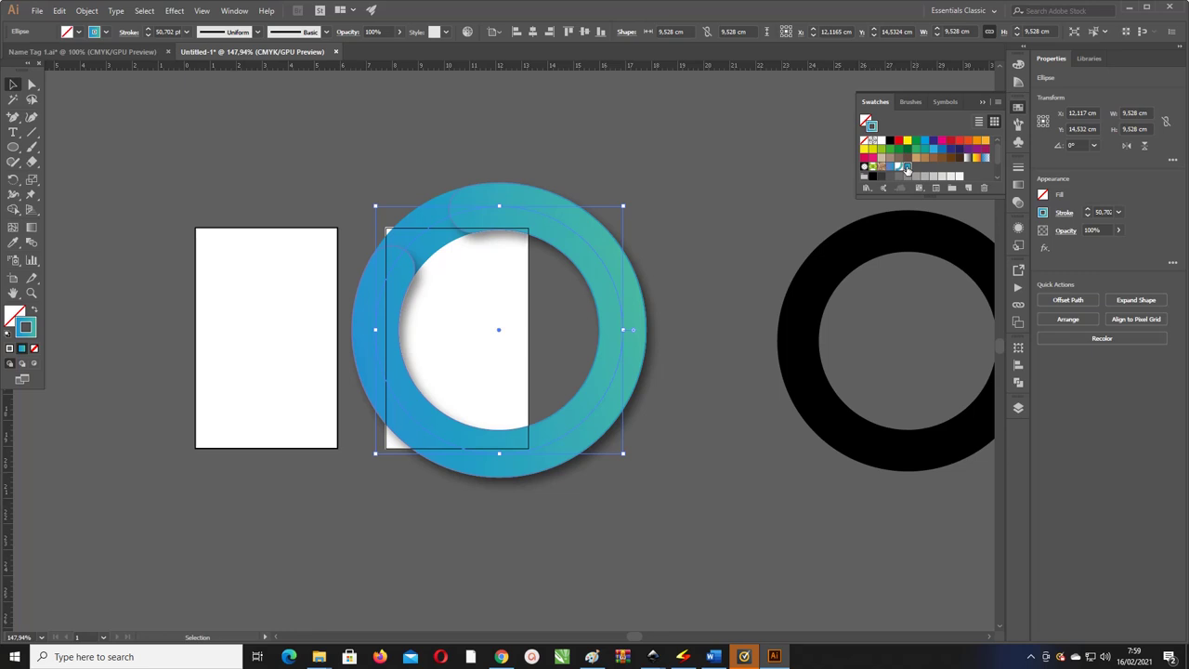
{"action": "left_click", "coordinate": [497, 169]}
{"action": "left_click", "coordinate": [486, 212]}
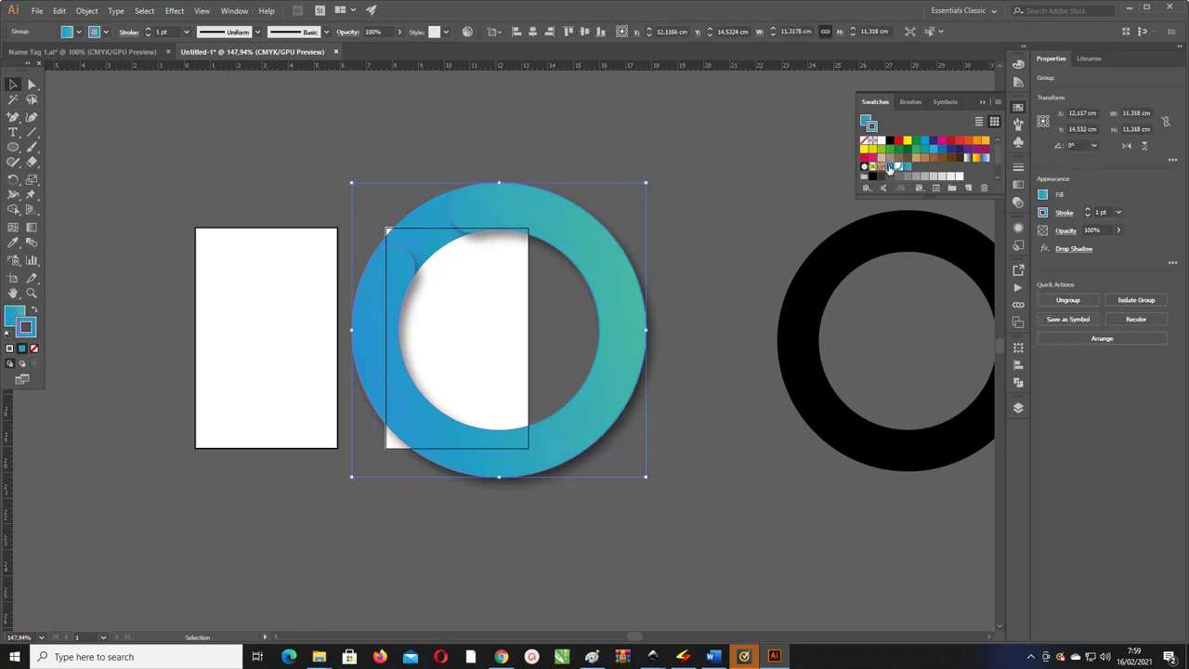
{"action": "left_click", "coordinate": [463, 230]}
- Reselect just the ring ellipse within the group
{"action": "key", "text": "ctrl+shift+a"}
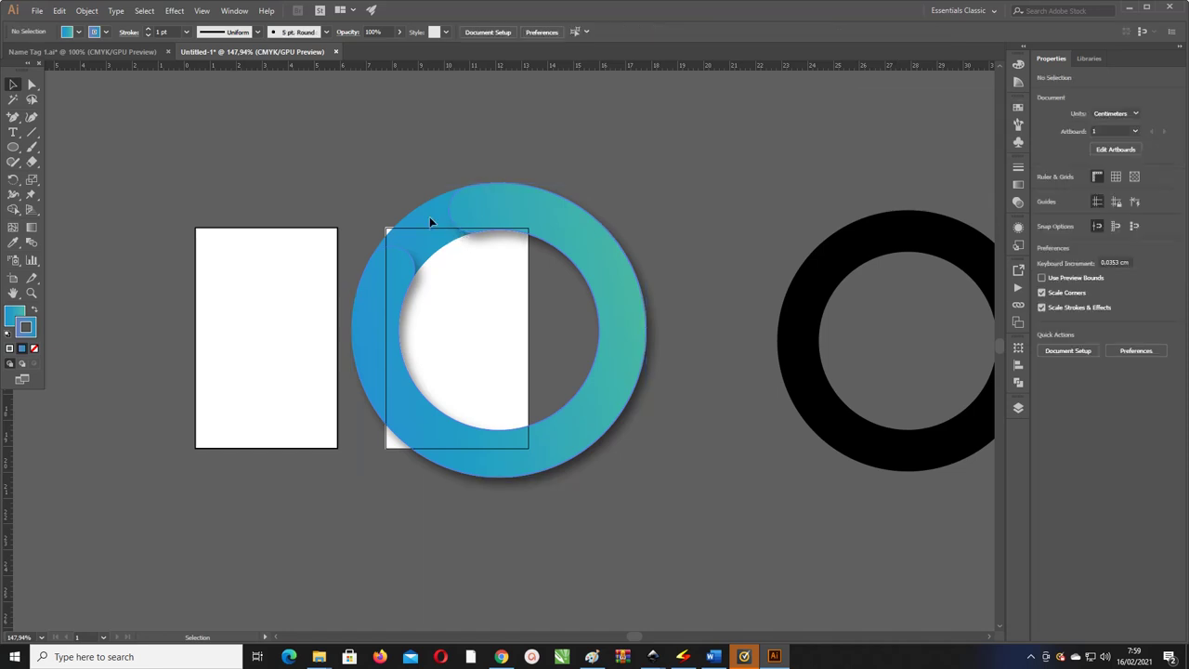
{"action": "left_click", "coordinate": [413, 231]}
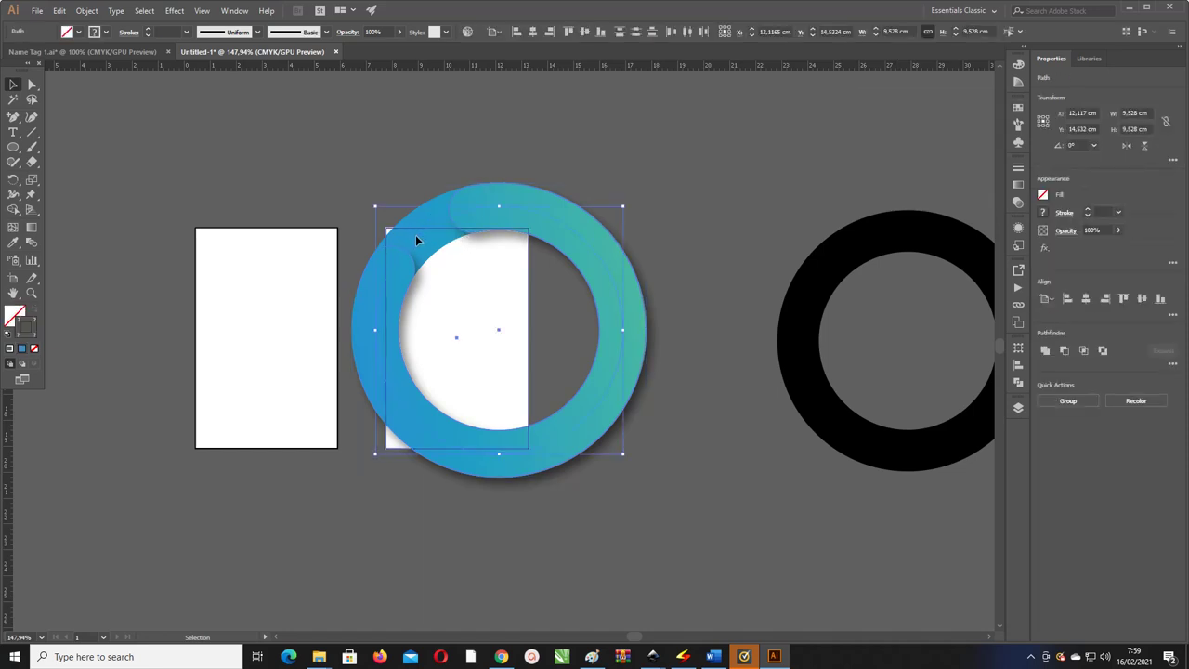
{"action": "key", "text": "ctrl+shift+a"}
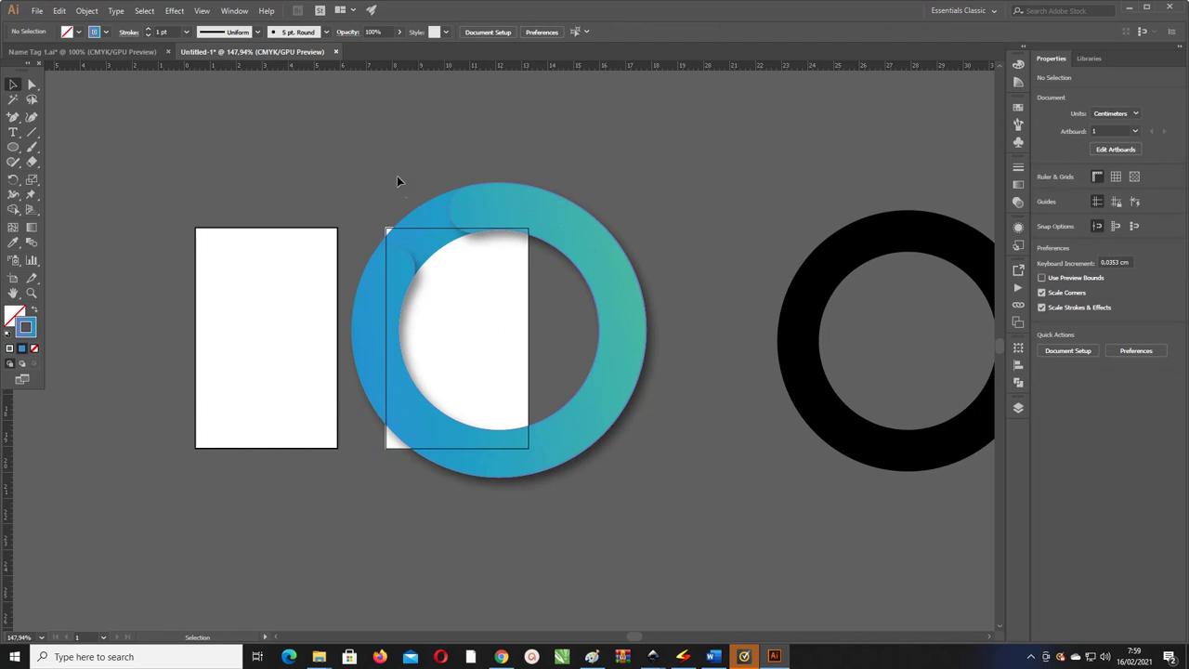
{"action": "left_click", "coordinate": [430, 235]}
{"action": "left_click", "coordinate": [530, 267], "text": "shift"}
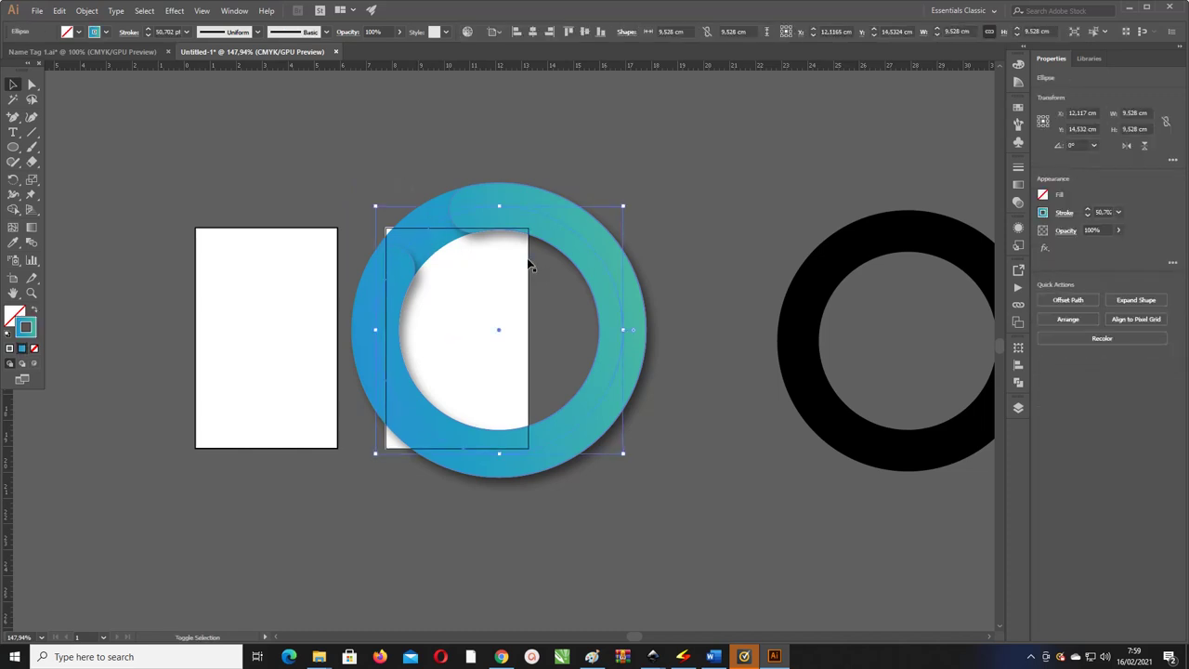
{"action": "left_click", "coordinate": [32, 227]}
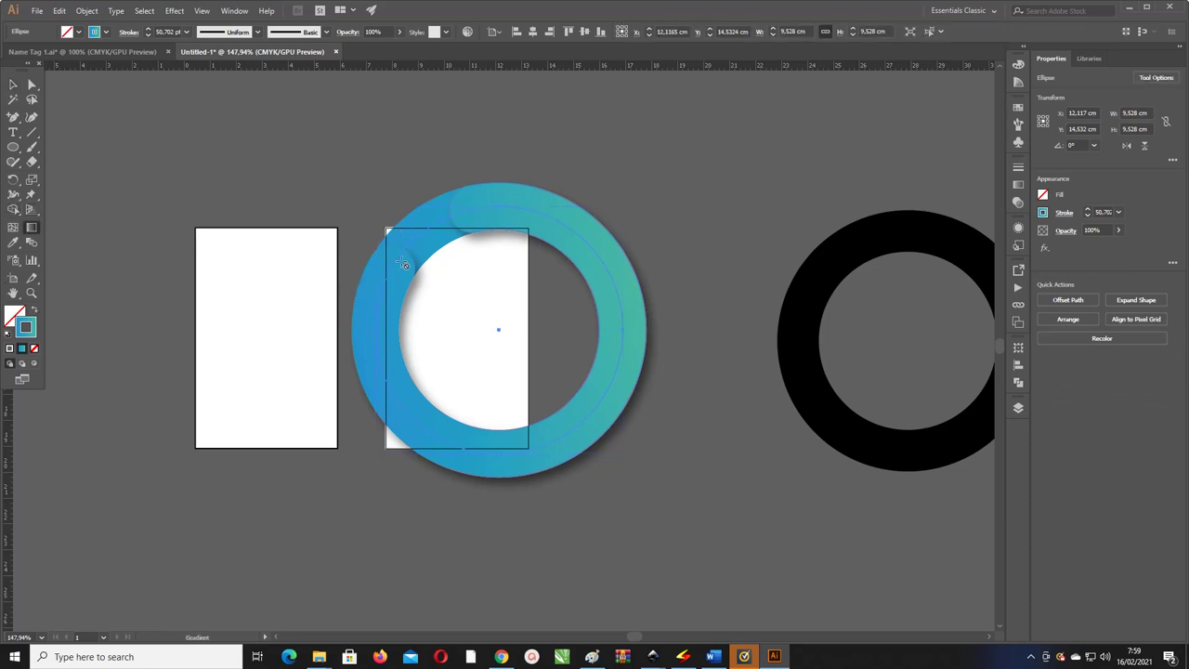
- Move the gradient's right stop to about 53% and the left stop to 0%
{"action": "left_click", "coordinate": [1018, 185]}
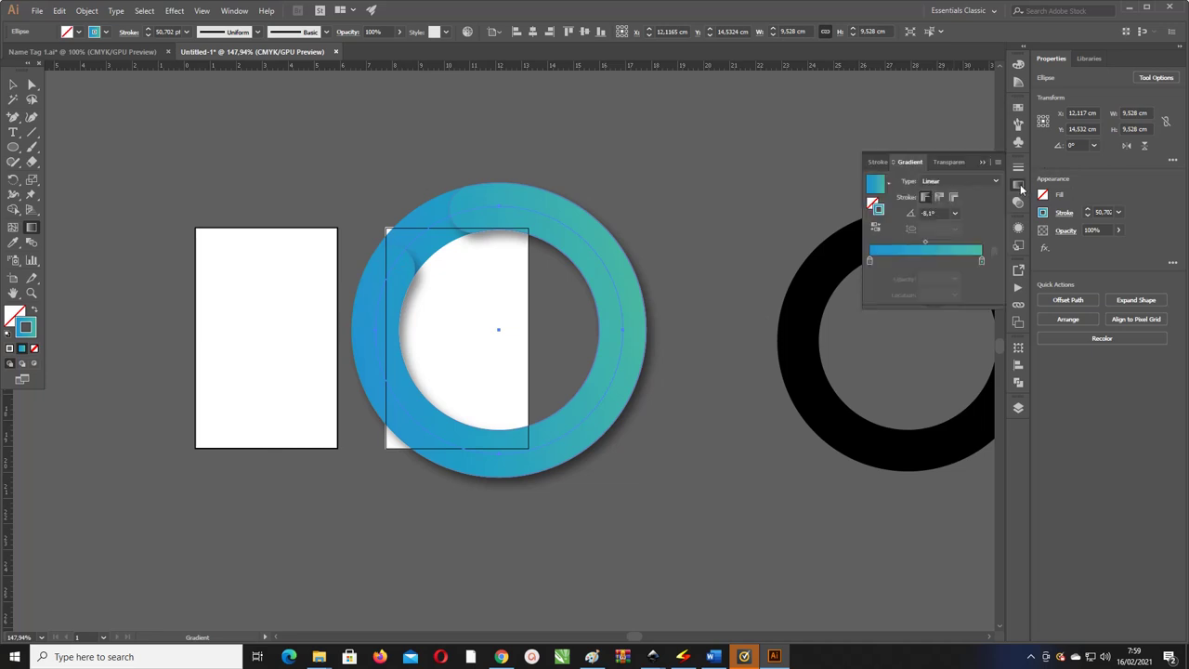
{"action": "mouse_move", "coordinate": [982, 262]}
{"action": "left_mouse_down"}
{"action": "mouse_move", "coordinate": [869, 262]}
{"action": "mouse_move", "coordinate": [893, 263]}
{"action": "left_mouse_up"}
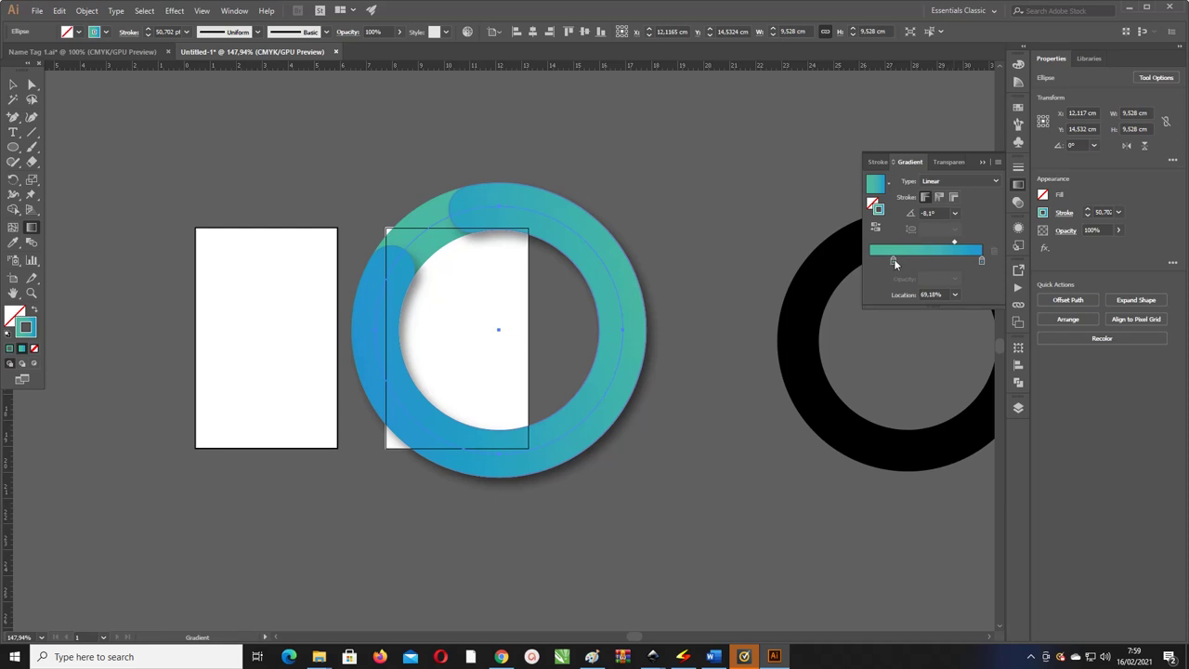
{"action": "left_click_drag", "start_coordinate": [893, 262], "coordinate": [870, 262]}
{"action": "left_click", "coordinate": [13, 85]}
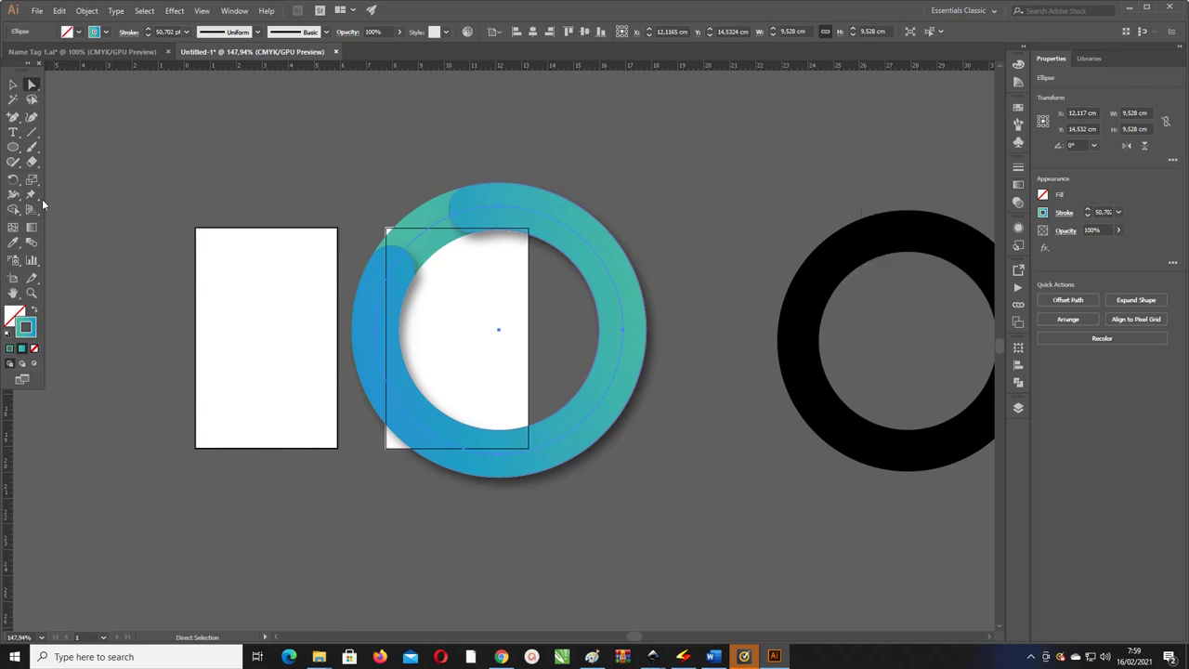
{"action": "left_click", "coordinate": [32, 229]}
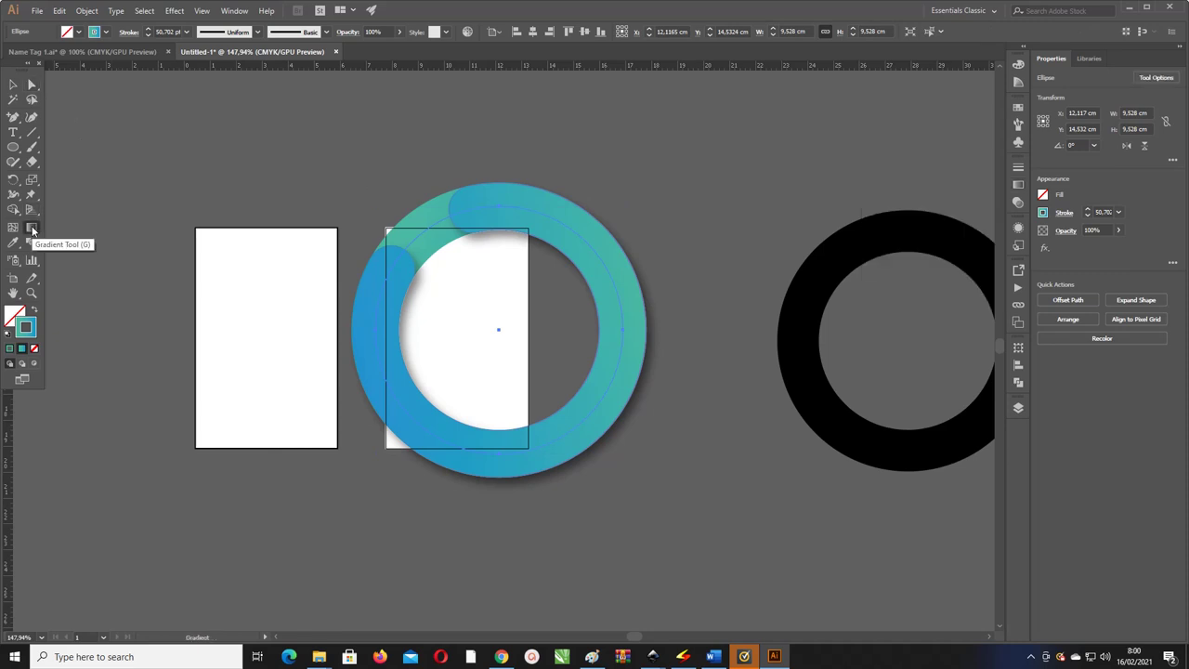
{"action": "left_click", "coordinate": [115, 10]}
{"action": "mouse_move", "coordinate": [87, 10]}
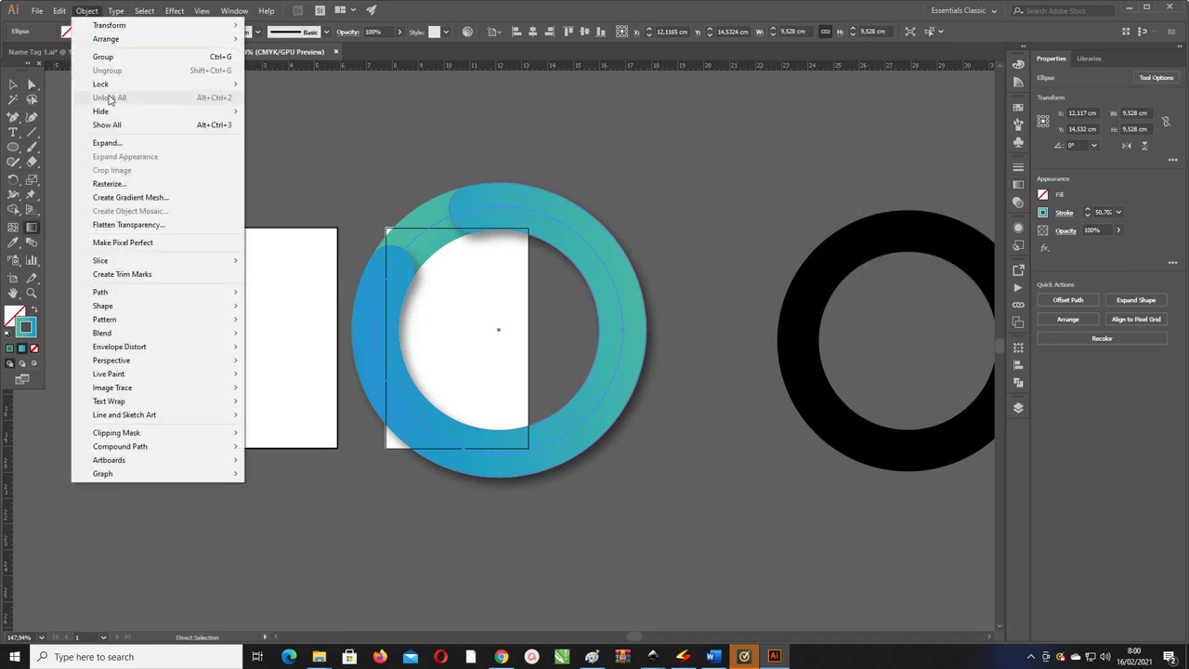
- Expand the ring's gradient stroke into filled shapes
{"action": "left_click", "coordinate": [122, 144]}
{"action": "left_click", "coordinate": [564, 396]}
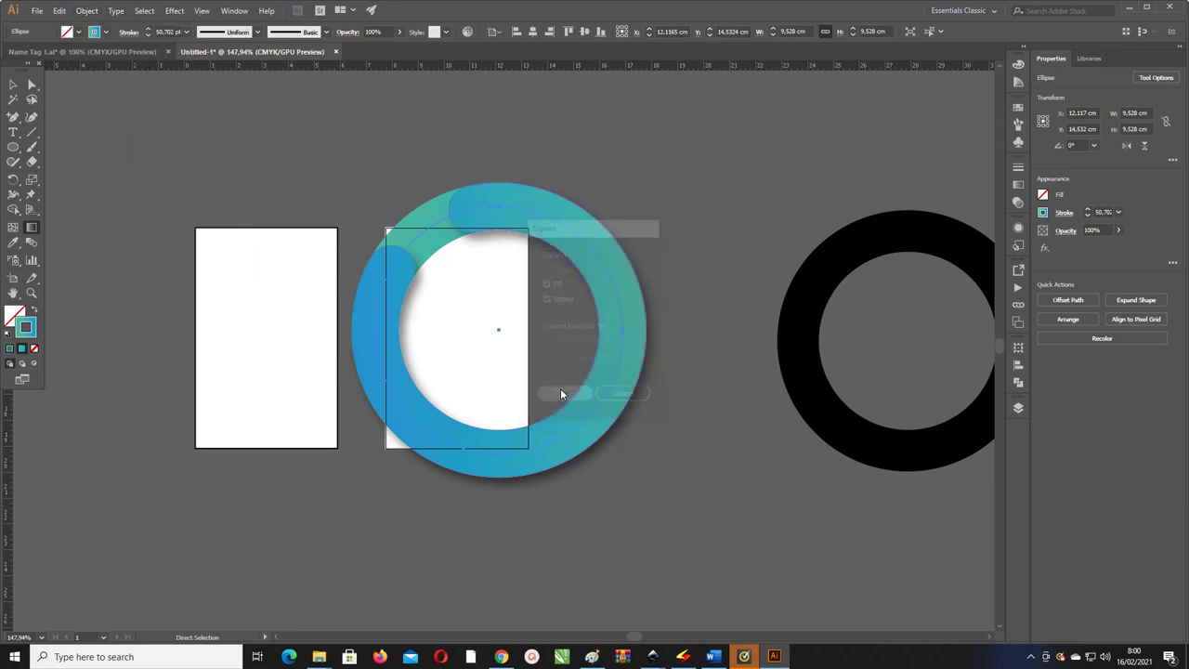
{"action": "left_click", "coordinate": [30, 226]}
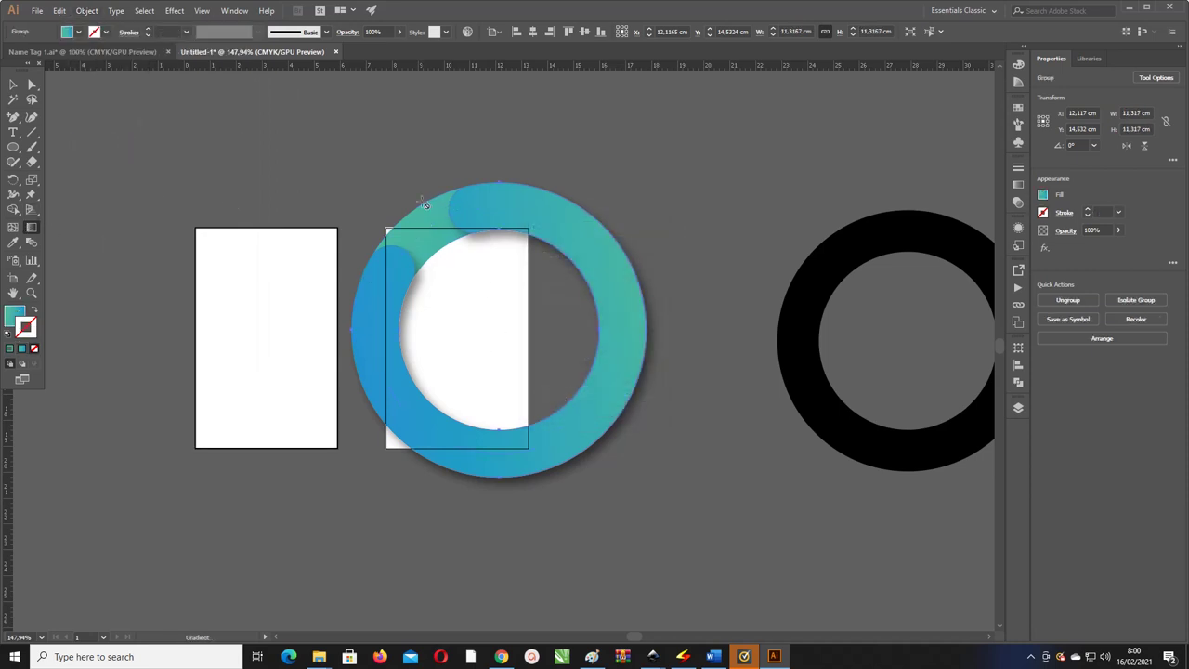
{"action": "left_click", "coordinate": [17, 314]}
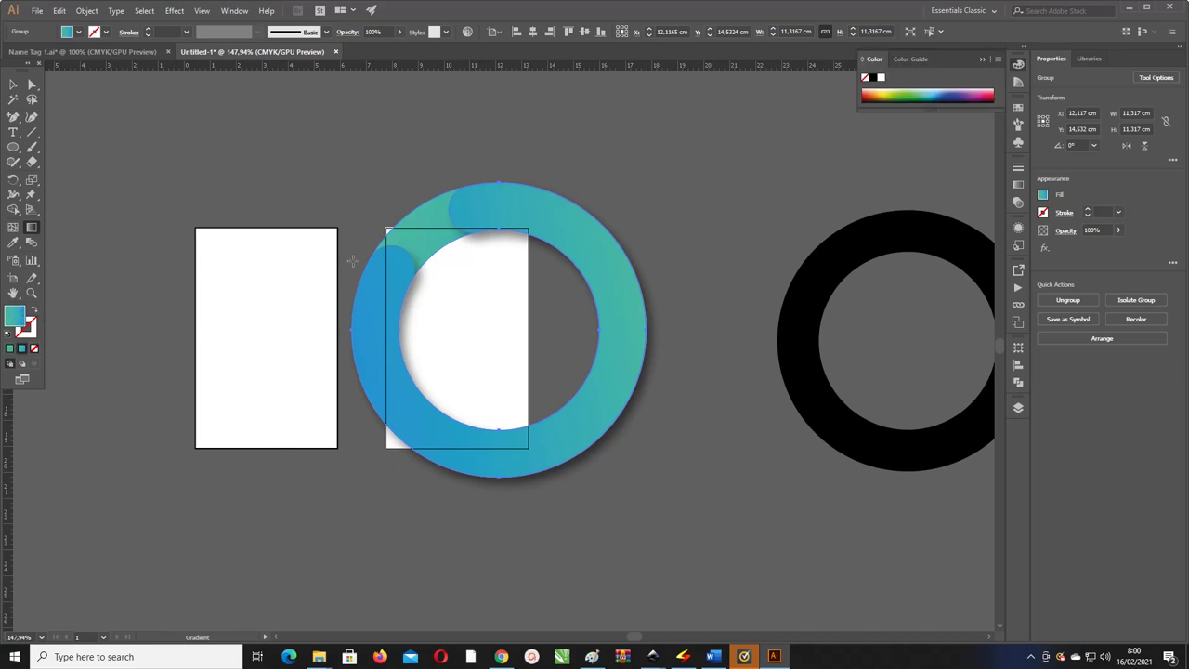
- Angle the ring's gradient about −53°, blue lower left to teal upper right, midpoint nudged
{"action": "mouse_move", "coordinate": [409, 219]}
{"action": "left_mouse_down"}
{"action": "mouse_move", "coordinate": [566, 432]}
{"action": "mouse_move", "coordinate": [419, 217]}
{"action": "mouse_move", "coordinate": [557, 455]}
{"action": "left_mouse_up"}
{"action": "mouse_move", "coordinate": [484, 467]}
{"action": "left_mouse_down"}
{"action": "mouse_move", "coordinate": [447, 228]}
{"action": "mouse_move", "coordinate": [549, 461]}
{"action": "left_mouse_up"}
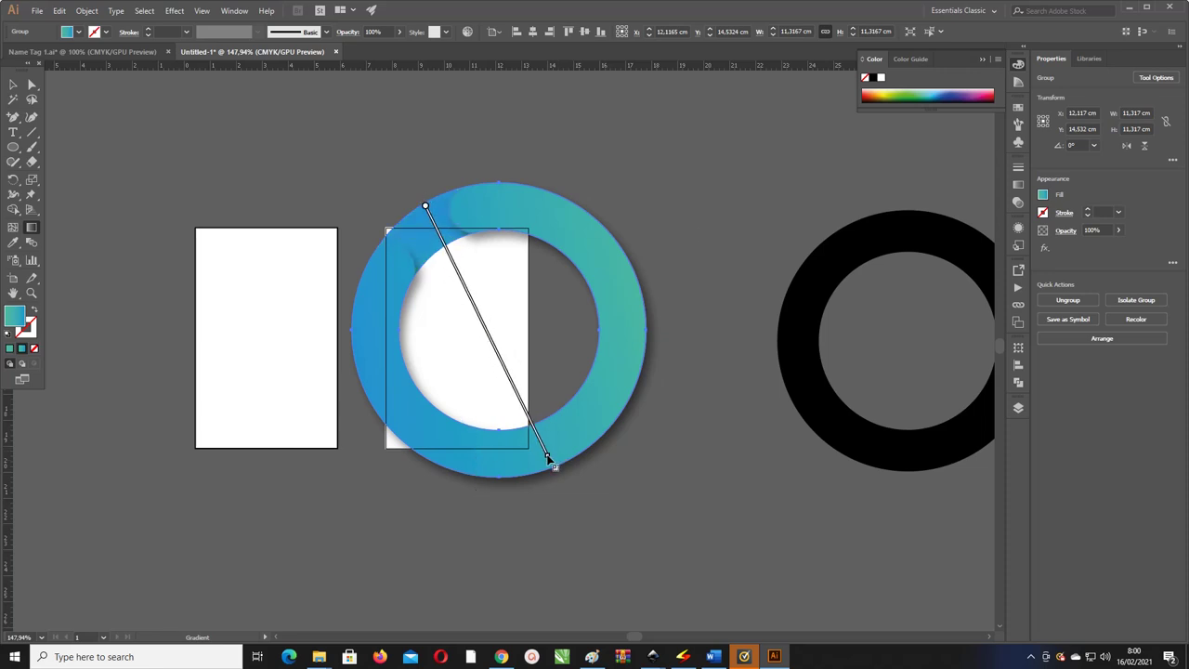
{"action": "left_click", "coordinate": [1019, 189]}
{"action": "left_click_drag", "start_coordinate": [947, 243], "coordinate": [921, 246]}
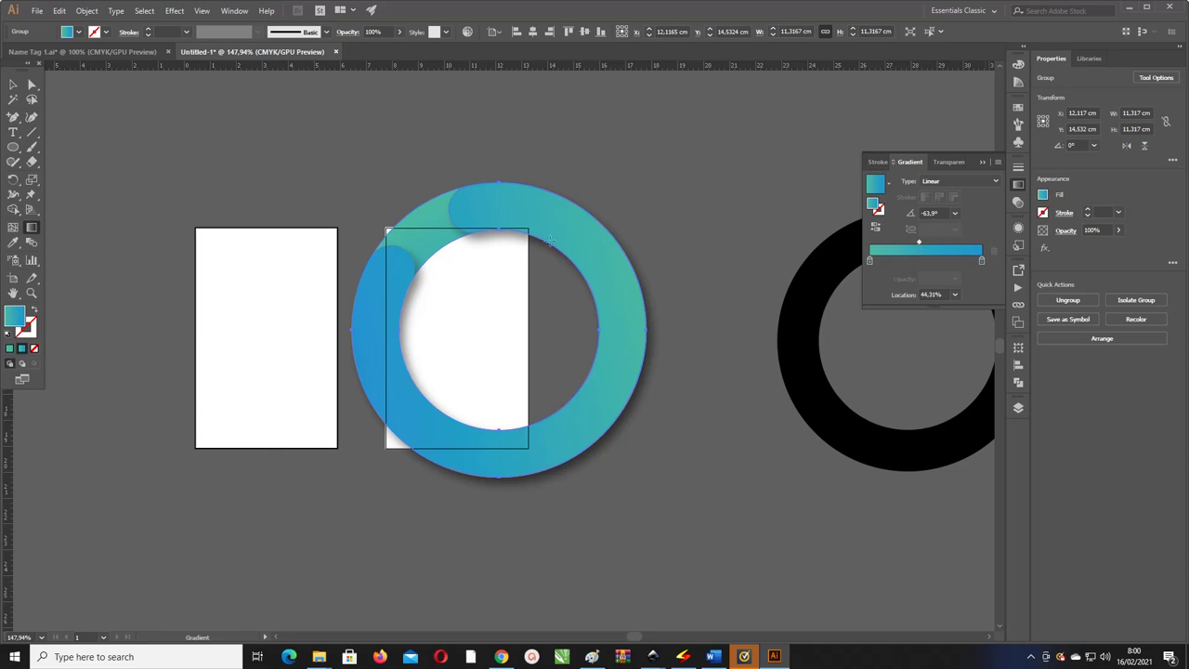
{"action": "left_click_drag", "start_coordinate": [413, 197], "coordinate": [579, 415]}
{"action": "left_click", "coordinate": [14, 86]}
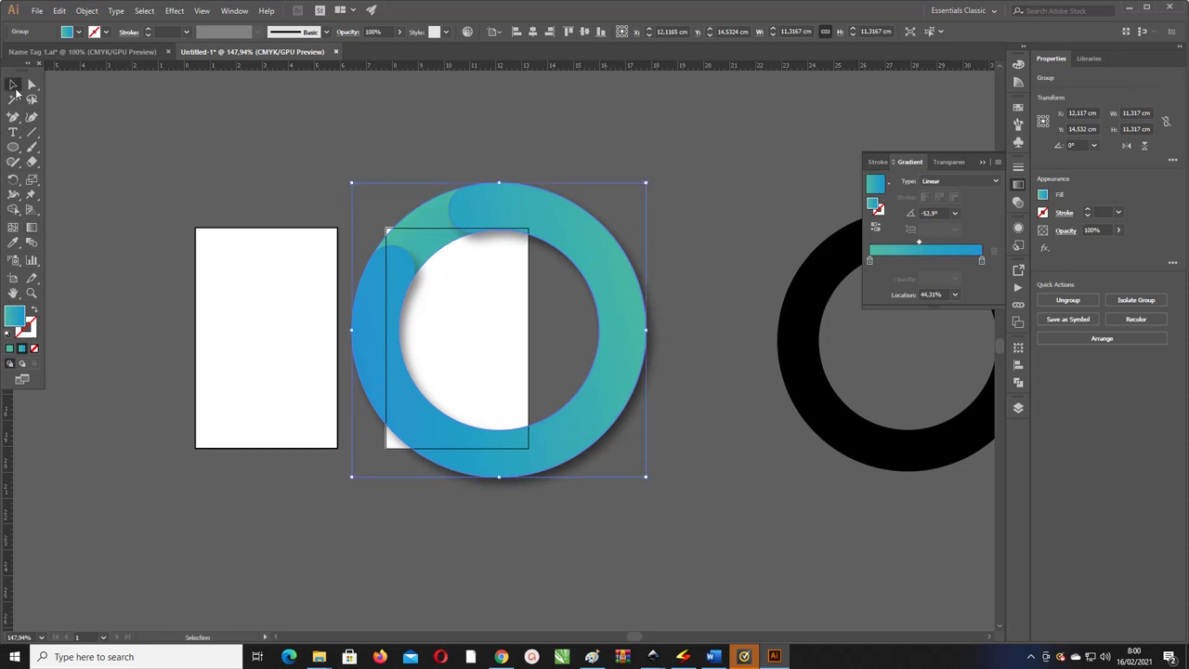
{"action": "left_click", "coordinate": [229, 101]}
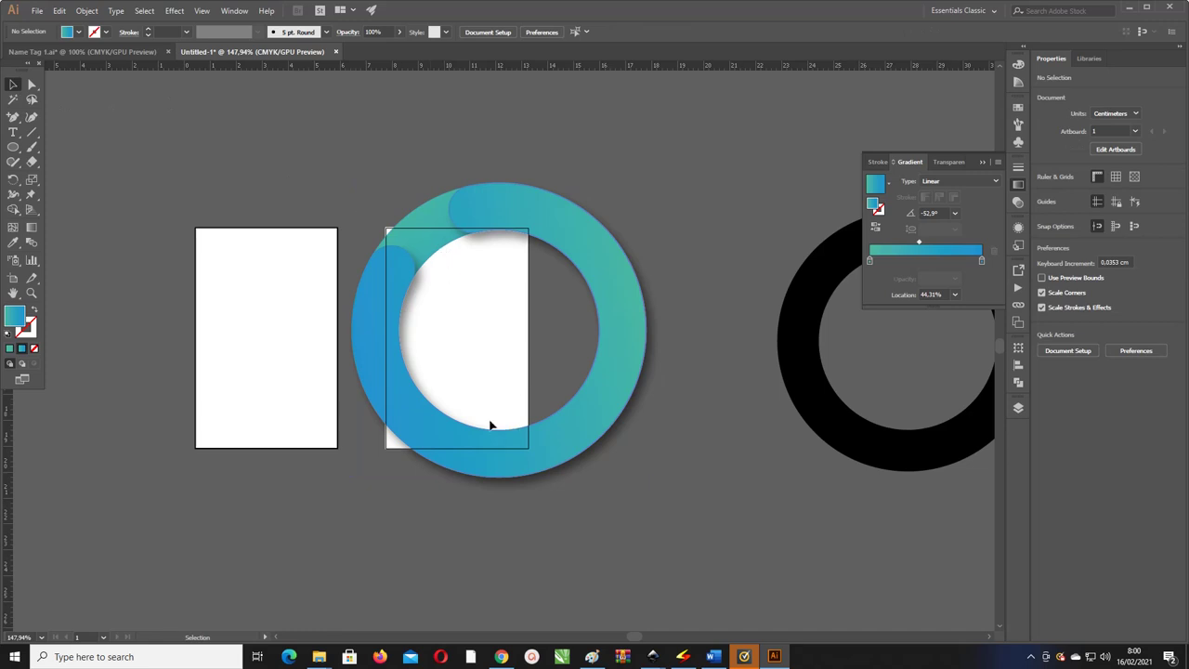
{"action": "key", "text": "ctrl+F9"}
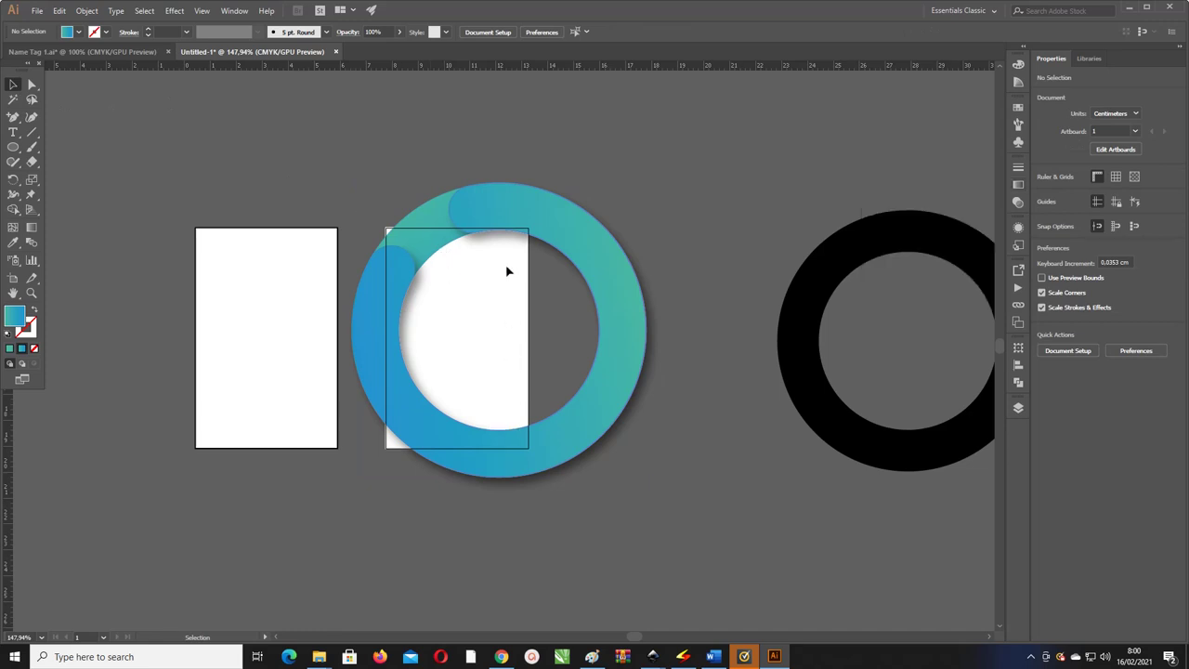
- Duplicate the ring group down-left, scale it to about 13.8 cm wide and nudge it left
{"action": "left_click", "coordinate": [395, 264]}
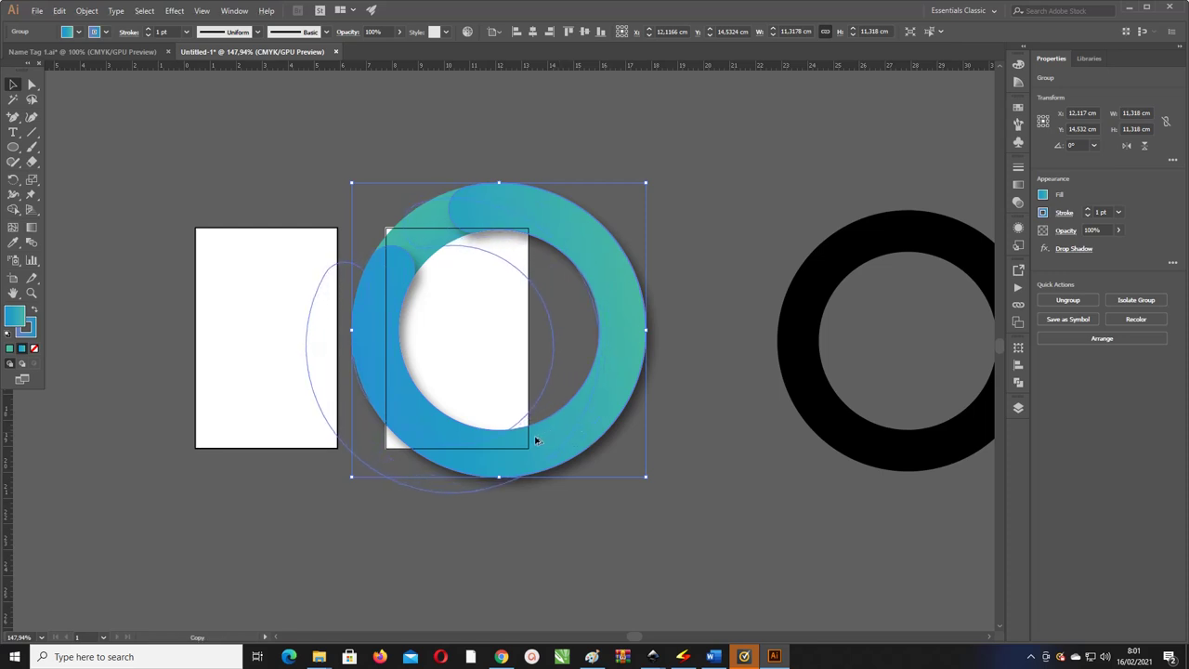
{"action": "left_click_drag", "start_coordinate": [576, 425], "coordinate": [534, 442]}
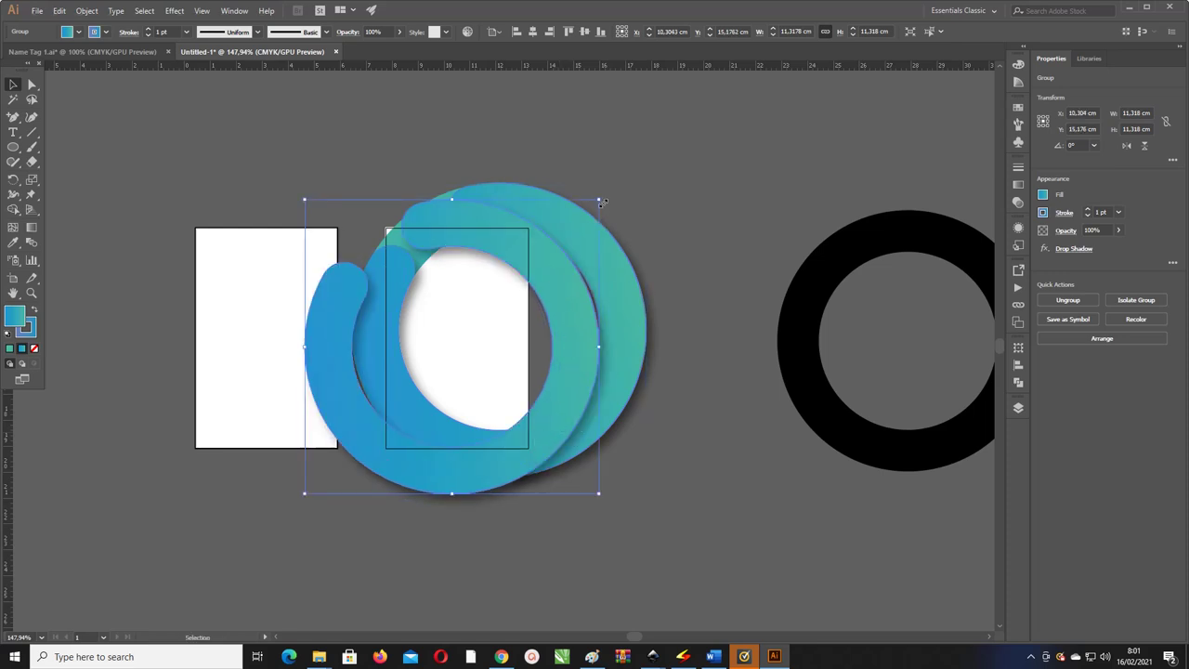
{"action": "left_click_drag", "start_coordinate": [602, 201], "coordinate": [663, 135]}
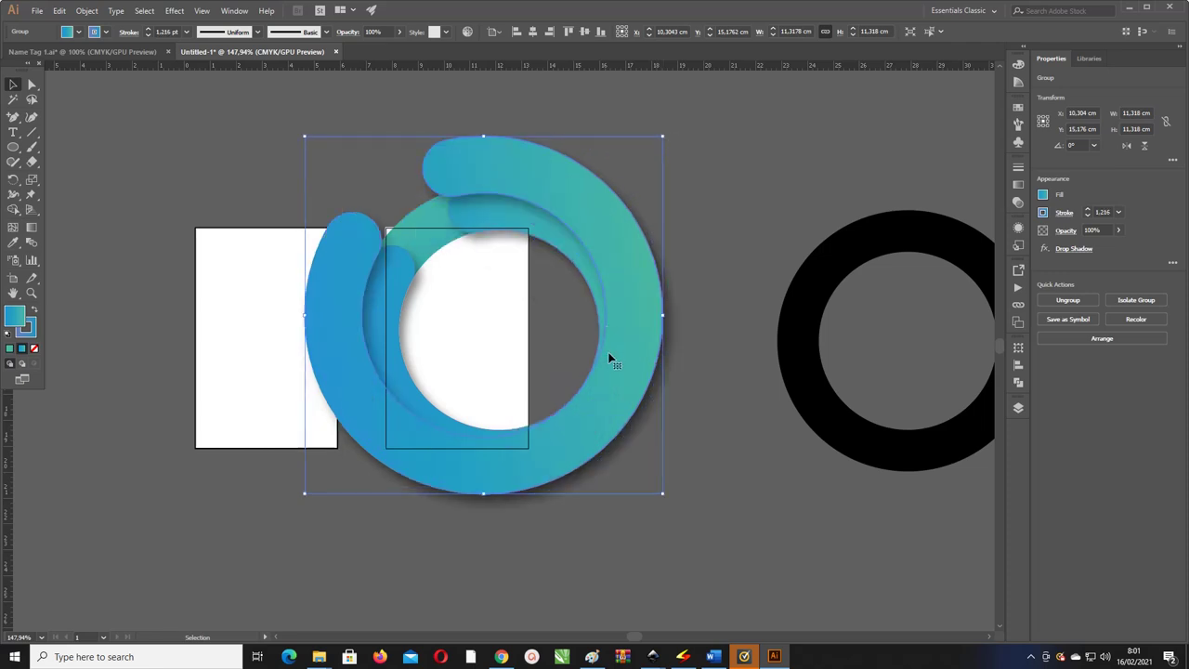
{"action": "left_click_drag", "start_coordinate": [576, 365], "coordinate": [555, 369]}
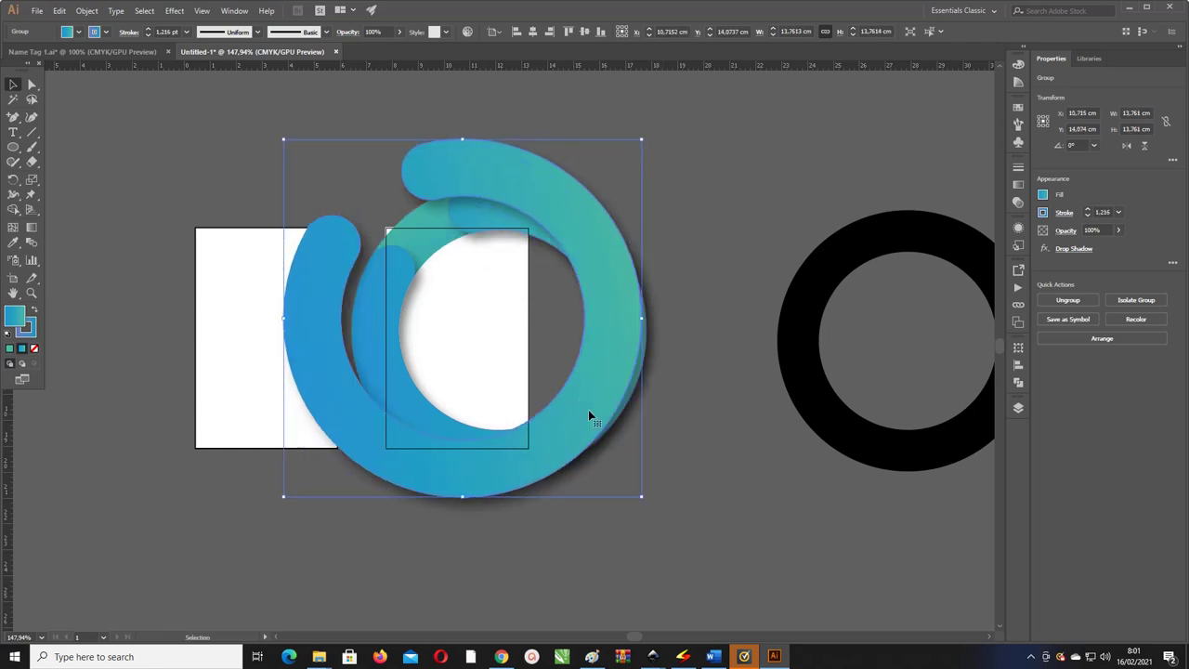
{"action": "left_click_drag", "start_coordinate": [581, 415], "coordinate": [549, 423]}
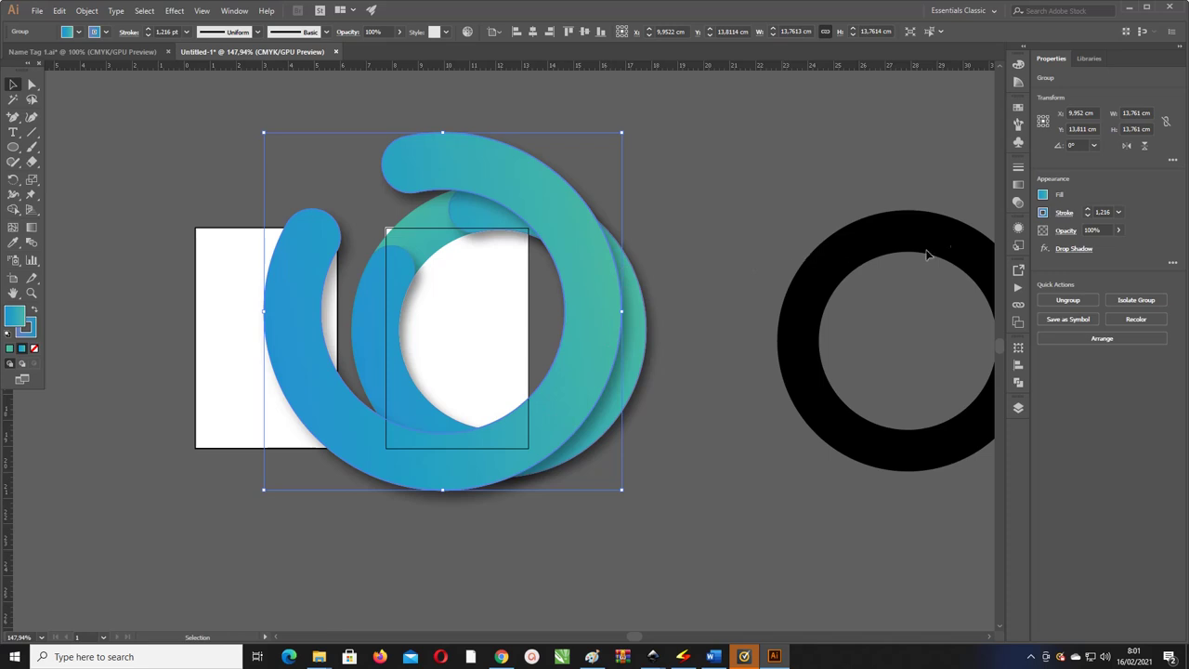
- Edit the larger ring's Drop Shadow from Appearance, shifting it left and down with Preview on
{"action": "left_click", "coordinate": [1019, 229]}
{"action": "left_click", "coordinate": [928, 277]}
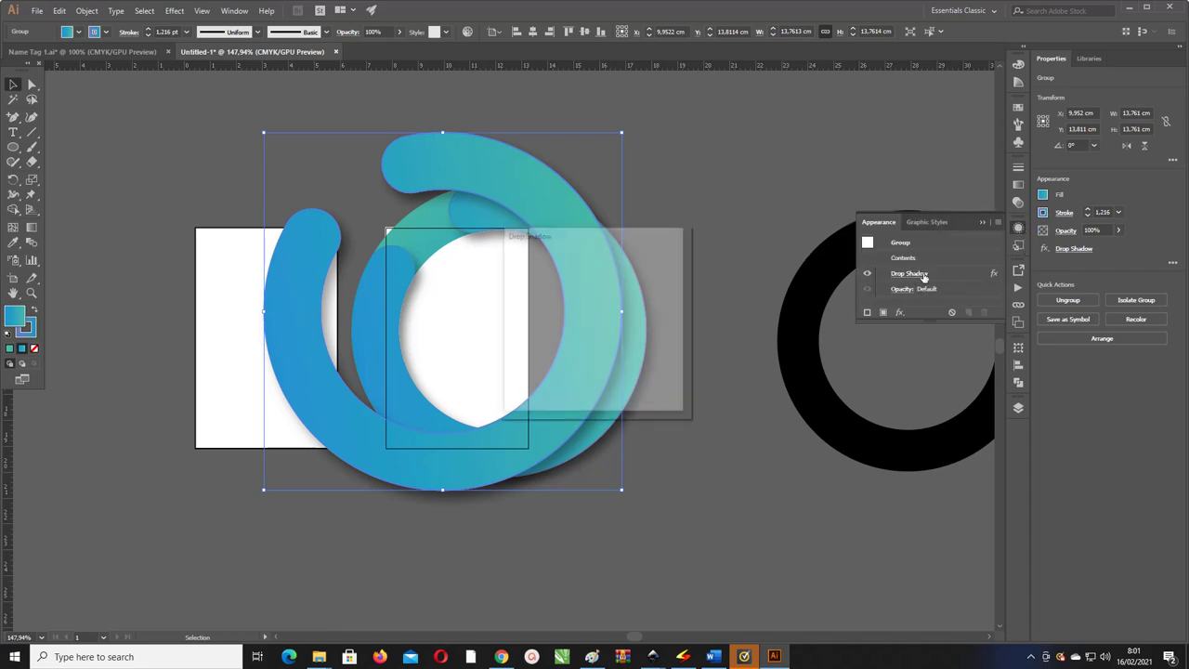
{"action": "left_click_drag", "start_coordinate": [637, 242], "coordinate": [836, 209]}
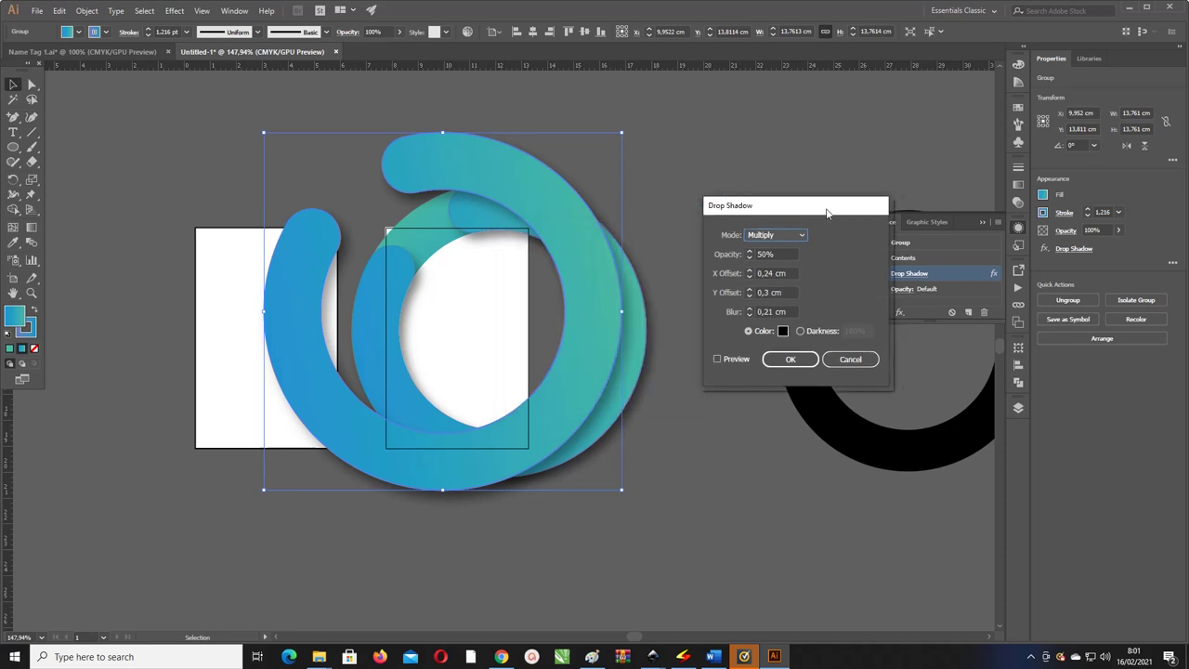
{"action": "left_click", "coordinate": [760, 274]}
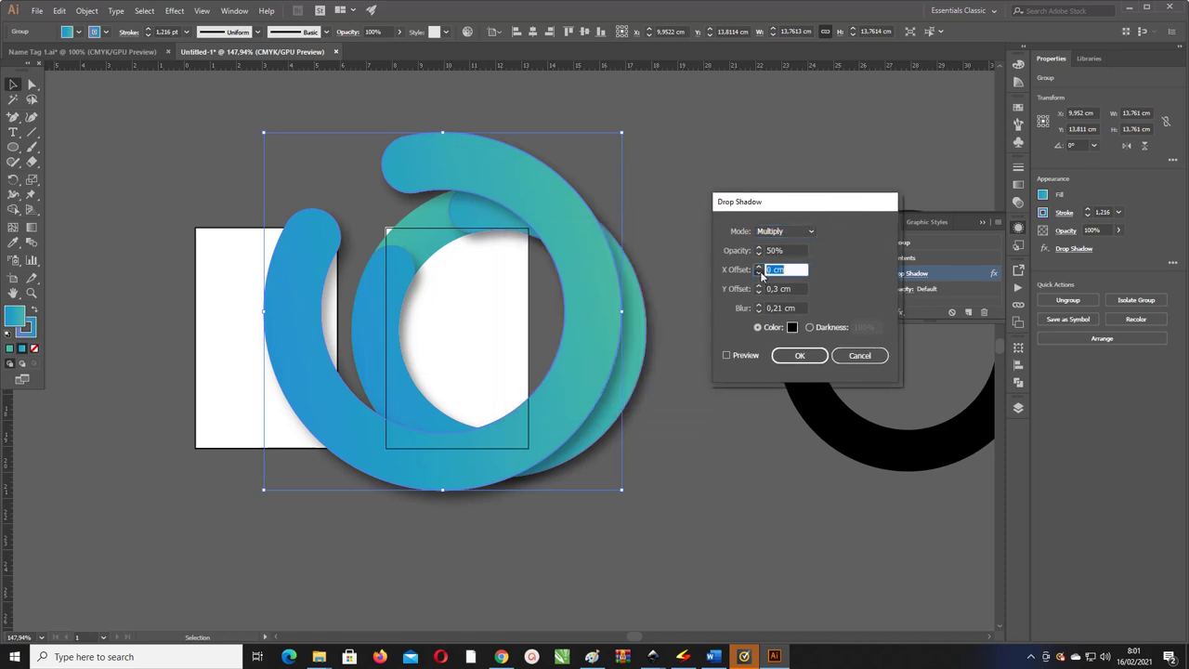
{"action": "left_click", "coordinate": [760, 273]}
{"action": "left_click", "coordinate": [760, 273]}
{"action": "left_click", "coordinate": [760, 273]}
{"action": "left_click", "coordinate": [760, 273]}
{"action": "left_click", "coordinate": [761, 274]}
{"action": "left_click", "coordinate": [761, 288]}
{"action": "left_click", "coordinate": [761, 288]}
{"action": "left_click", "coordinate": [760, 288]}
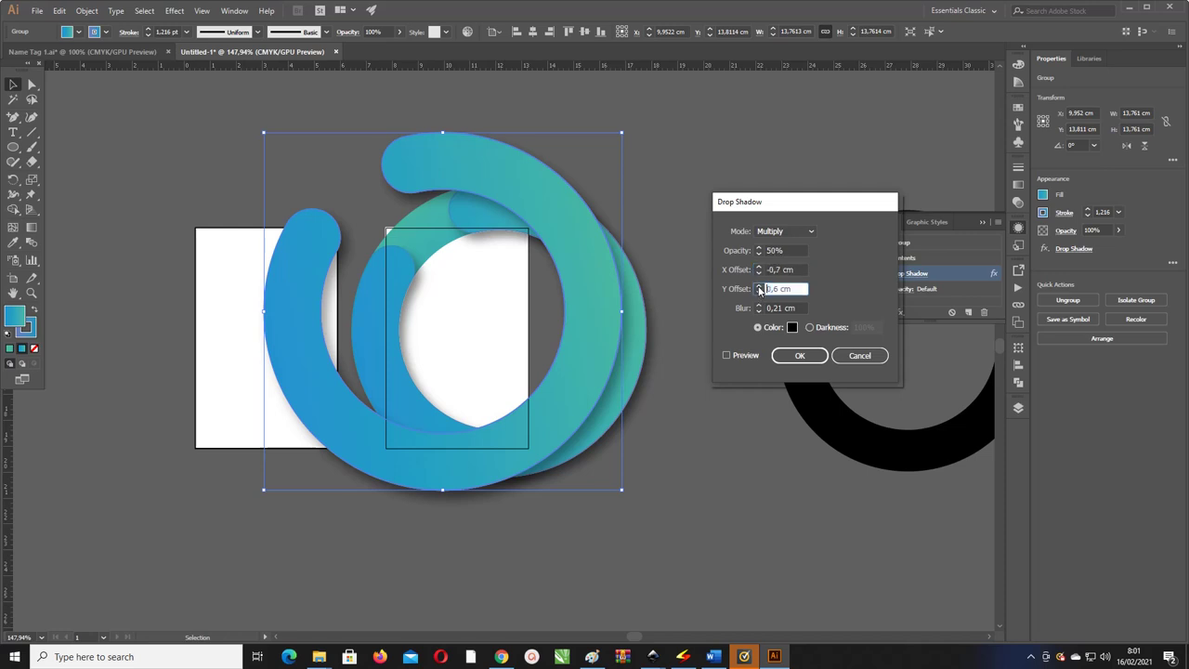
{"action": "left_click", "coordinate": [727, 356]}
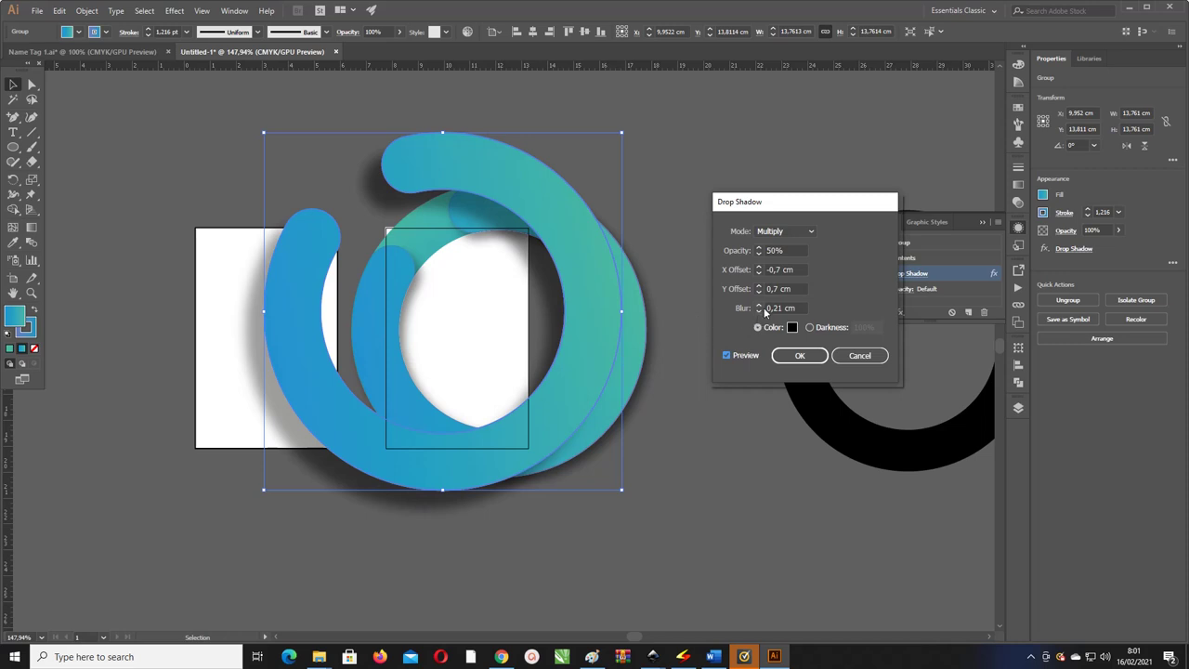
- Fine-tune the shadow offsets to −0,3 cm X and 0,3 cm Y and apply
{"action": "left_click", "coordinate": [759, 267]}
{"action": "left_click", "coordinate": [760, 266]}
{"action": "left_click", "coordinate": [759, 267]}
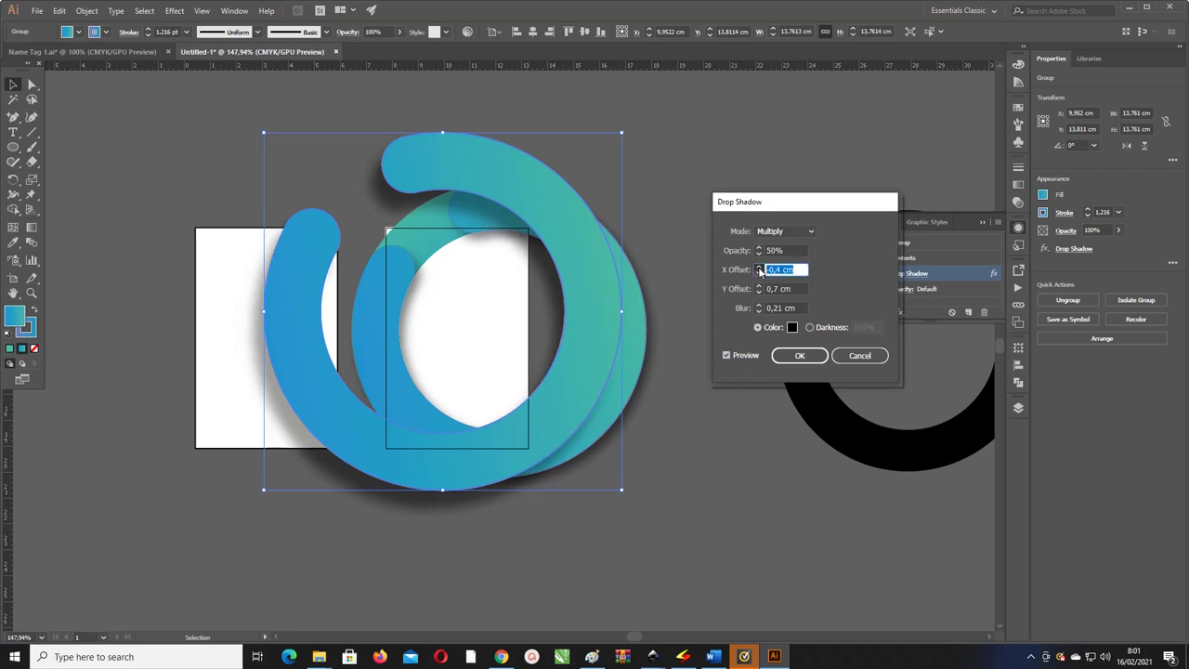
{"action": "left_click", "coordinate": [759, 267]}
{"action": "left_click", "coordinate": [759, 286]}
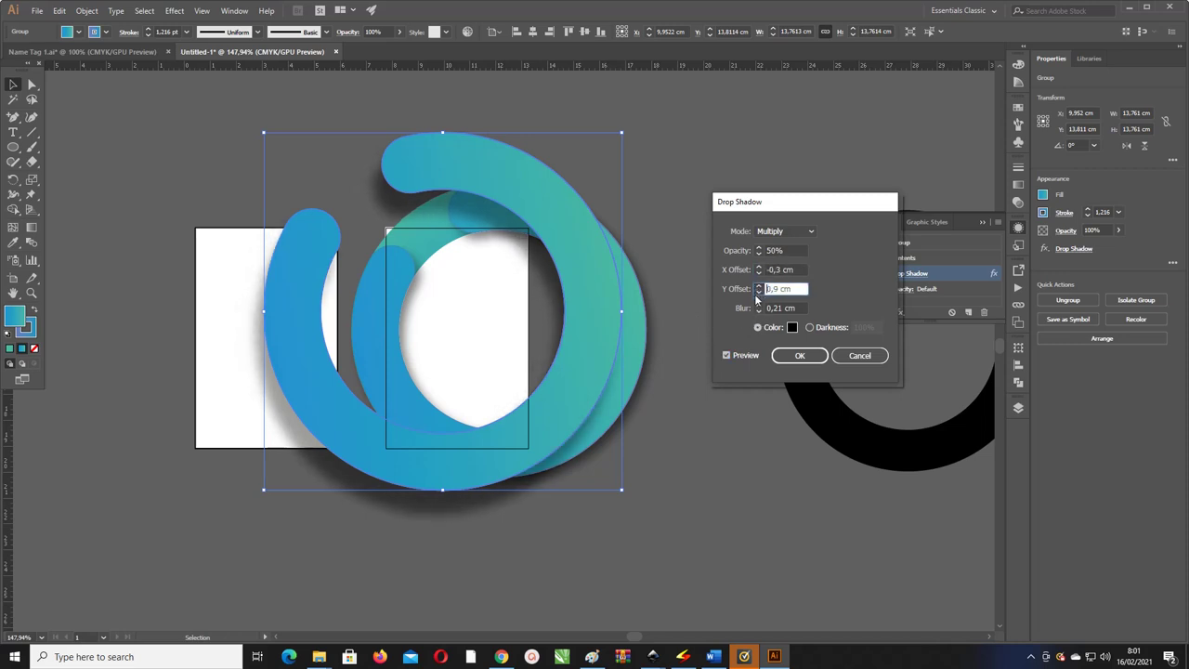
{"action": "left_click", "coordinate": [758, 292]}
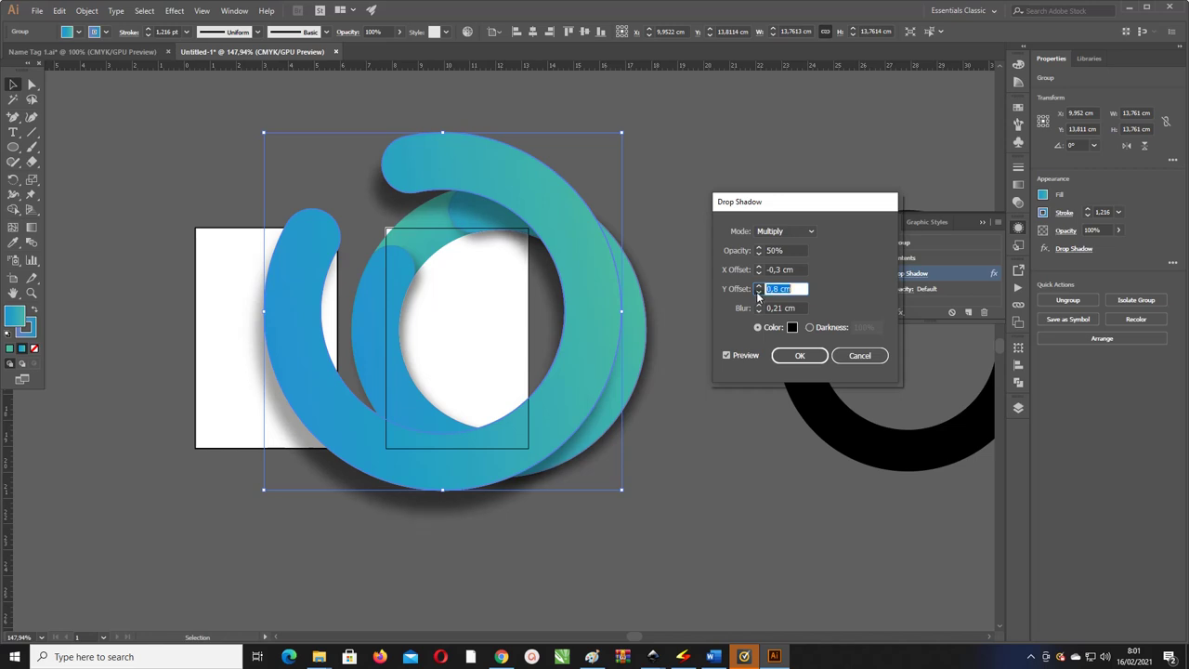
{"action": "left_click", "coordinate": [758, 294]}
{"action": "left_click", "coordinate": [759, 294]}
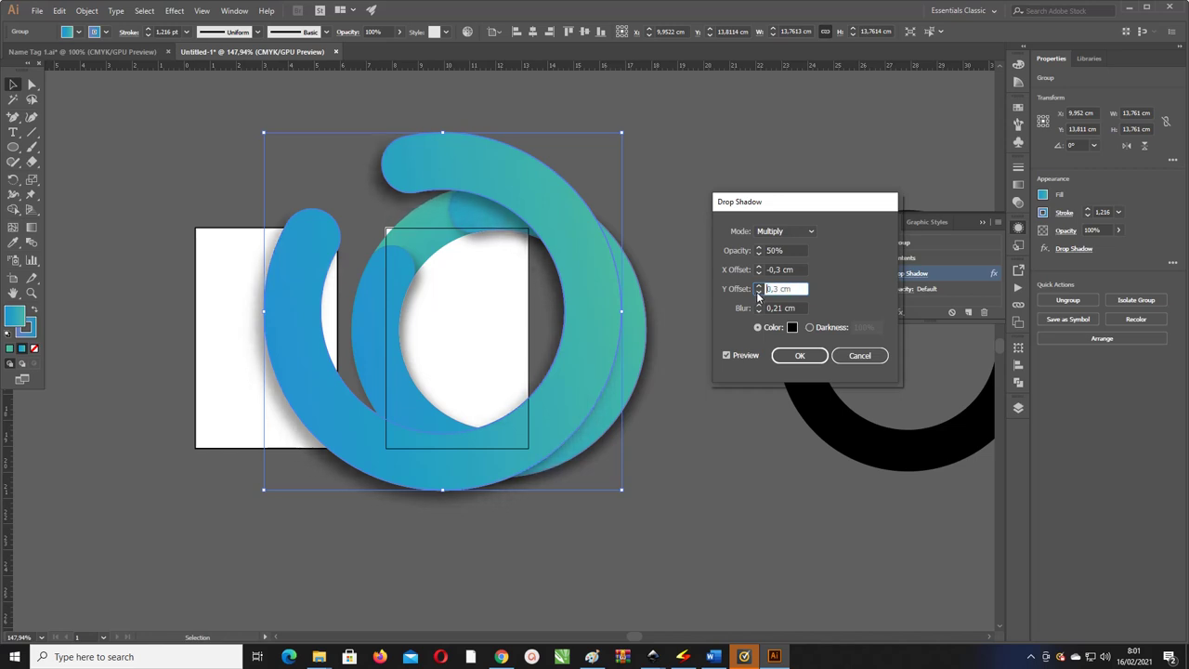
{"action": "left_click", "coordinate": [798, 357]}
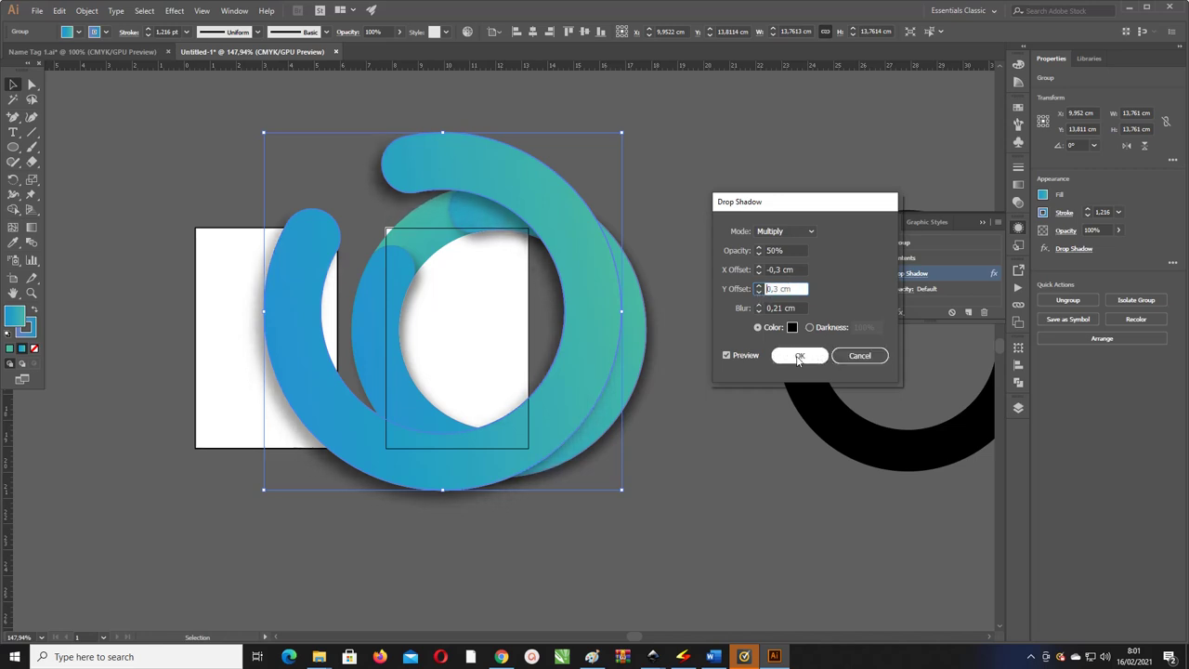
{"action": "left_click", "coordinate": [800, 359]}
- At 150% zoom, enlarge the outer ring further and move it up-left over the cards
{"action": "key", "text": "ctrl+plus"}
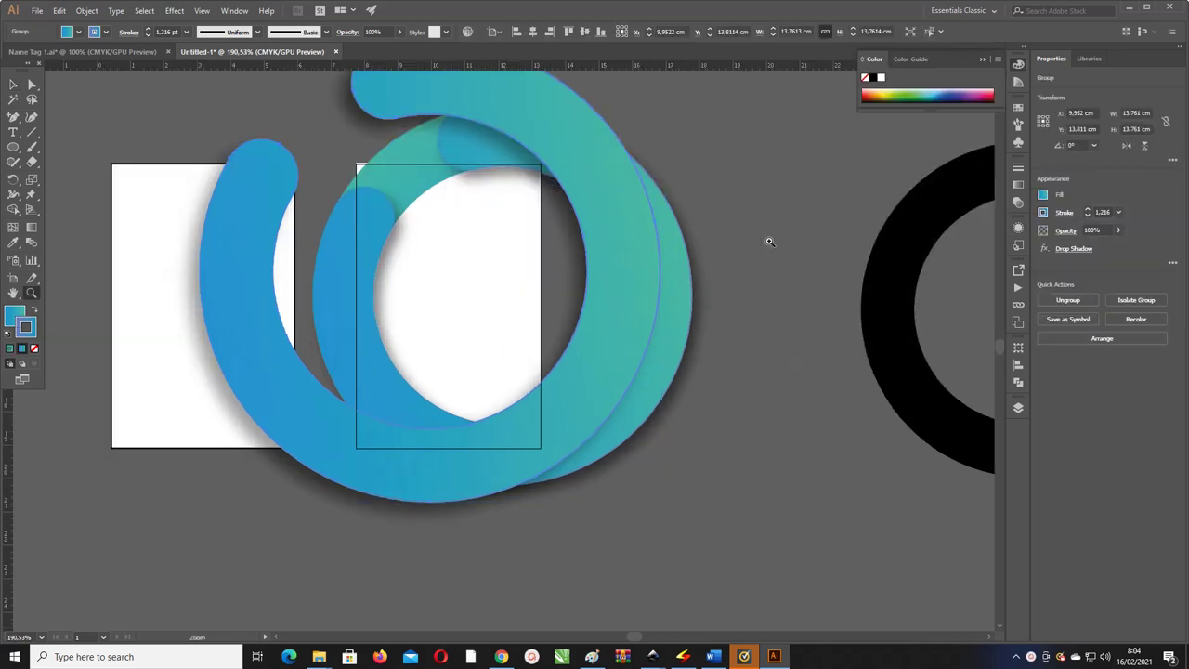
{"action": "key", "text": "ctrl+minus"}
{"action": "key", "text": "z"}
{"action": "left_click_drag", "start_coordinate": [755, 245], "coordinate": [696, 242]}
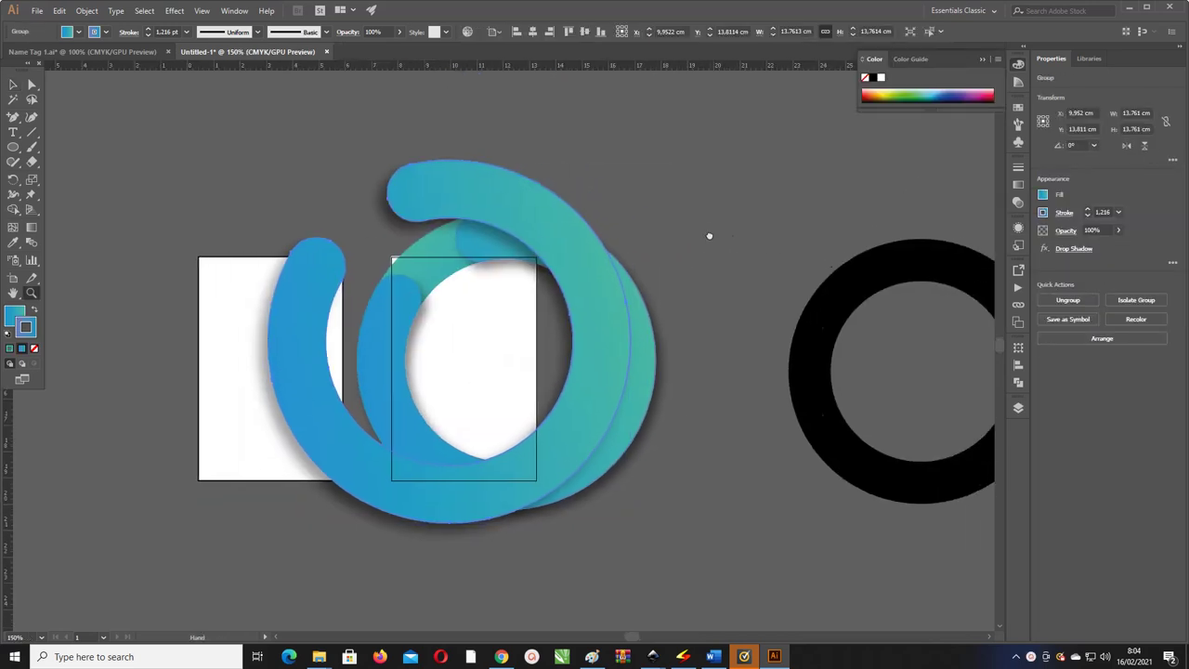
{"action": "key", "text": "v"}
{"action": "left_click_drag", "start_coordinate": [621, 162], "coordinate": [697, 107]}
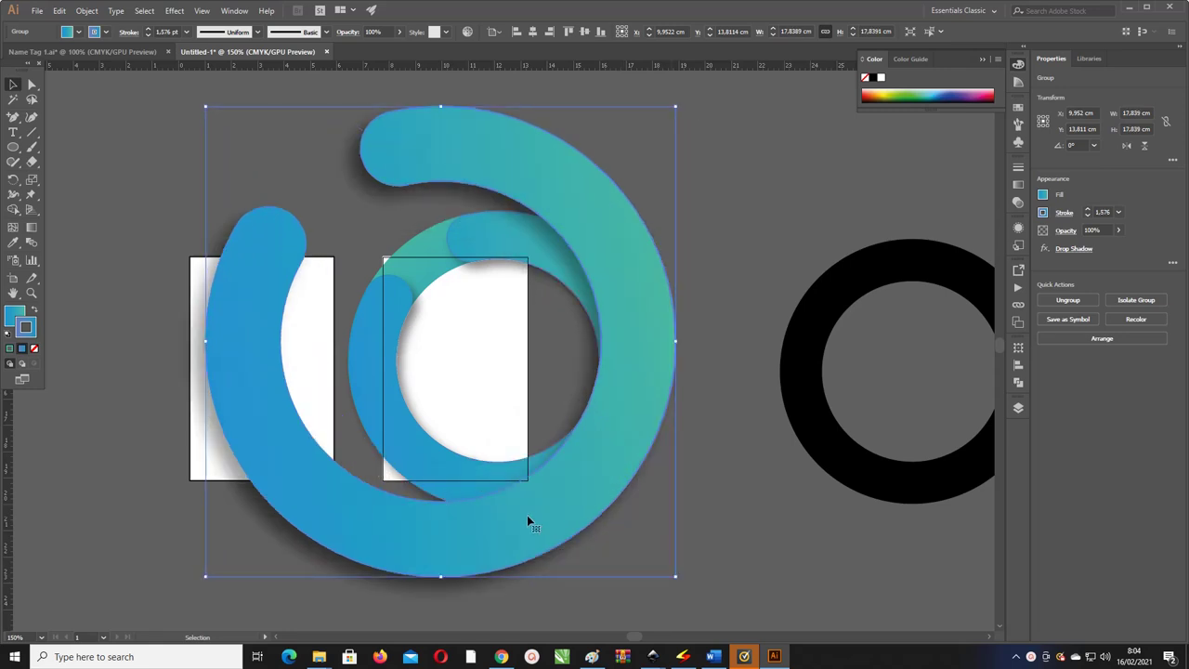
{"action": "mouse_move", "coordinate": [527, 520]}
{"action": "left_mouse_down"}
{"action": "mouse_move", "coordinate": [511, 502]}
{"action": "mouse_move", "coordinate": [501, 511]}
{"action": "left_mouse_up"}
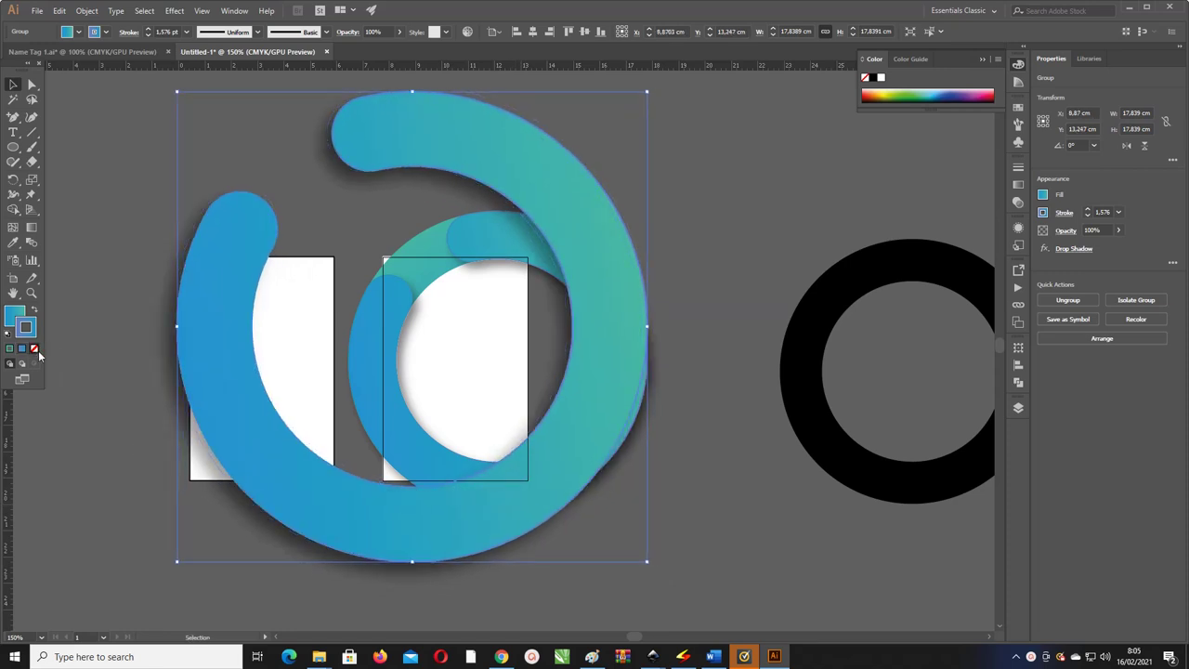
{"action": "left_click", "coordinate": [711, 453]}
- Select the white rectangle inside the rings with the Direct Selection tool
{"action": "left_click_drag", "start_coordinate": [574, 434], "coordinate": [551, 430]}
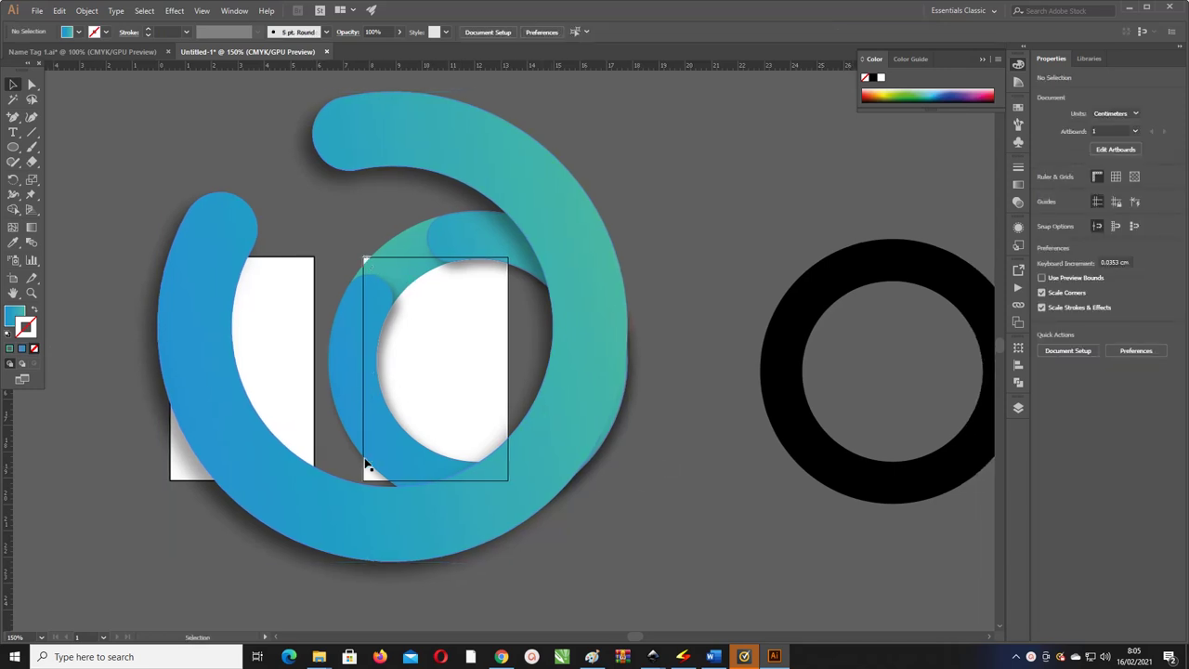
{"action": "key", "text": "a"}
{"action": "left_click", "coordinate": [510, 302]}
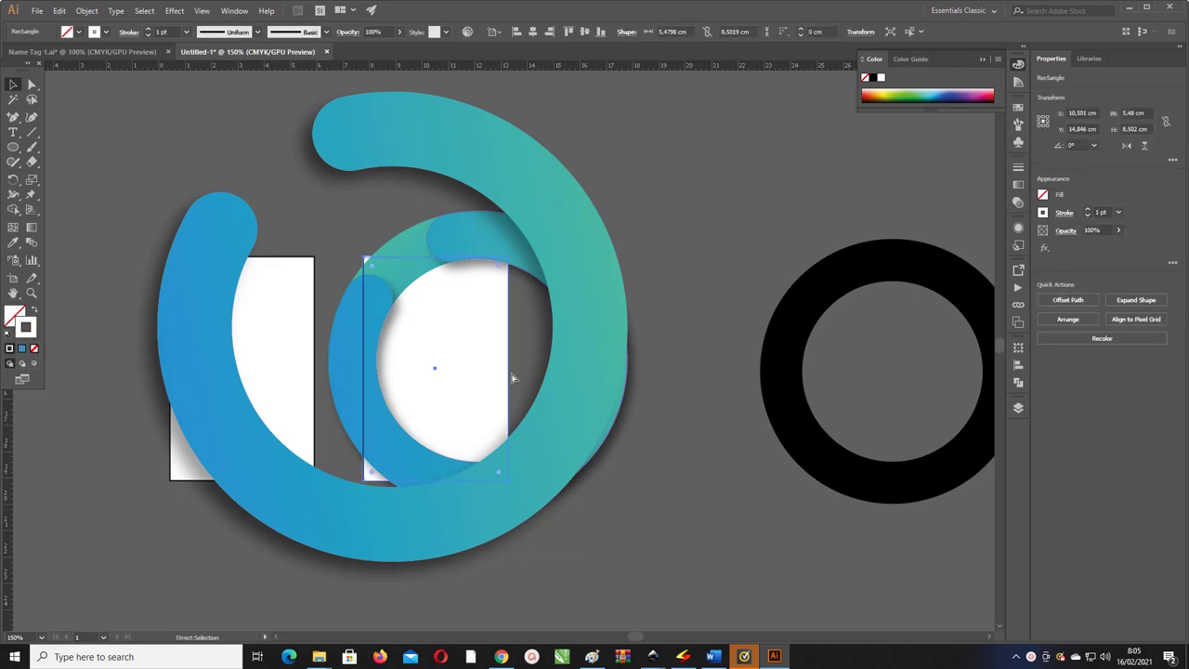
- Narrow the rectangle to a 0,4 cm strip and sample the ring's gradient onto it
{"action": "key", "text": "v"}
{"action": "left_click_drag", "start_coordinate": [510, 371], "coordinate": [374, 369]}
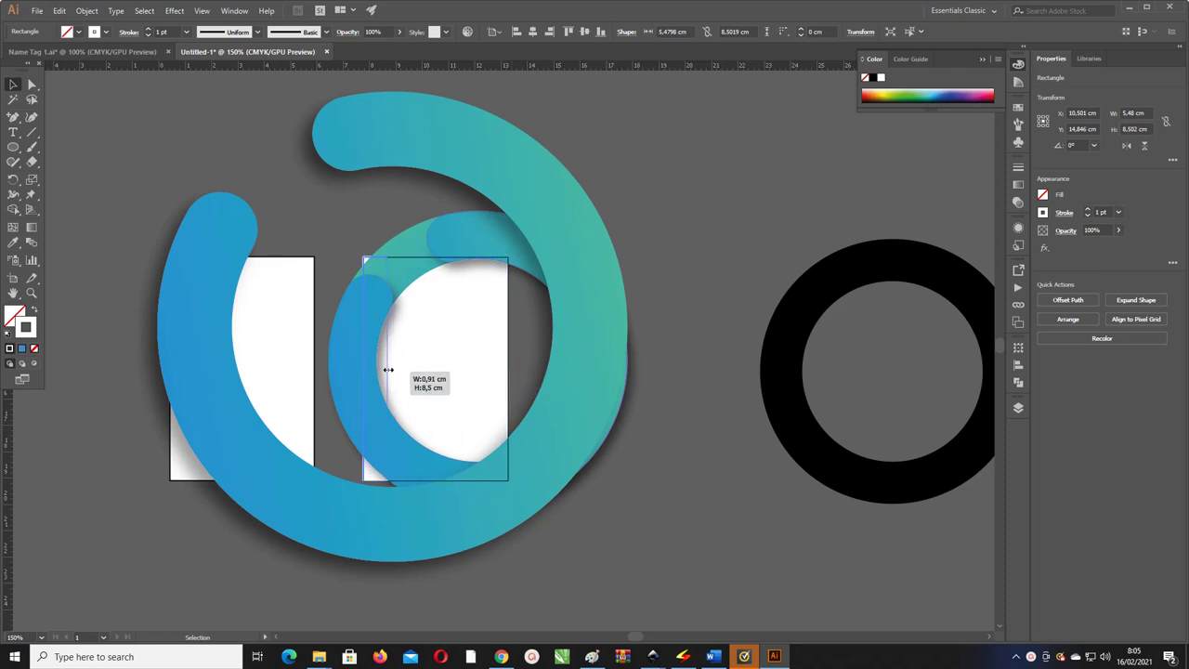
{"action": "left_click_drag", "start_coordinate": [374, 370], "coordinate": [372, 370]}
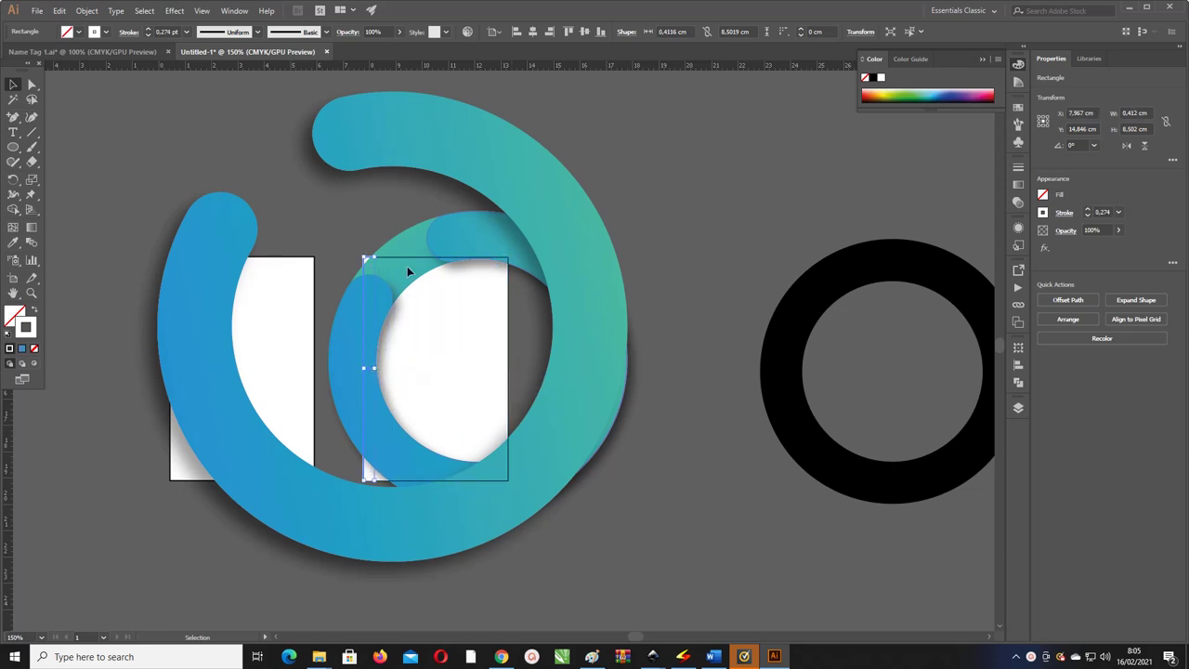
{"action": "left_click", "coordinate": [13, 242]}
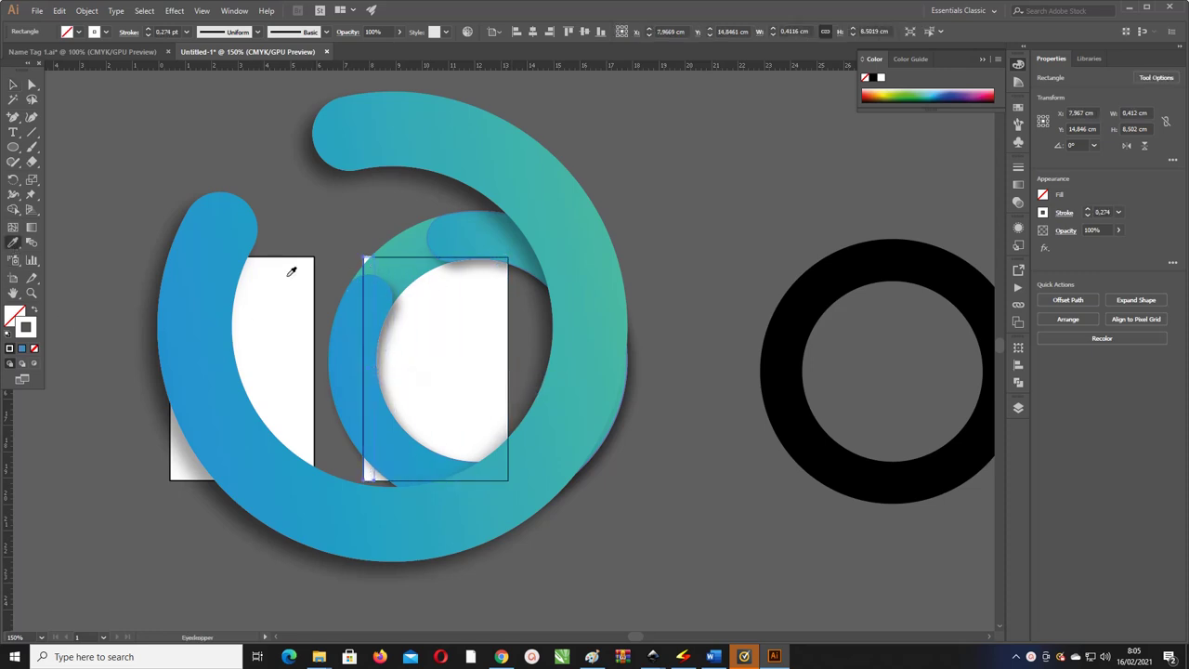
{"action": "left_click", "coordinate": [394, 247]}
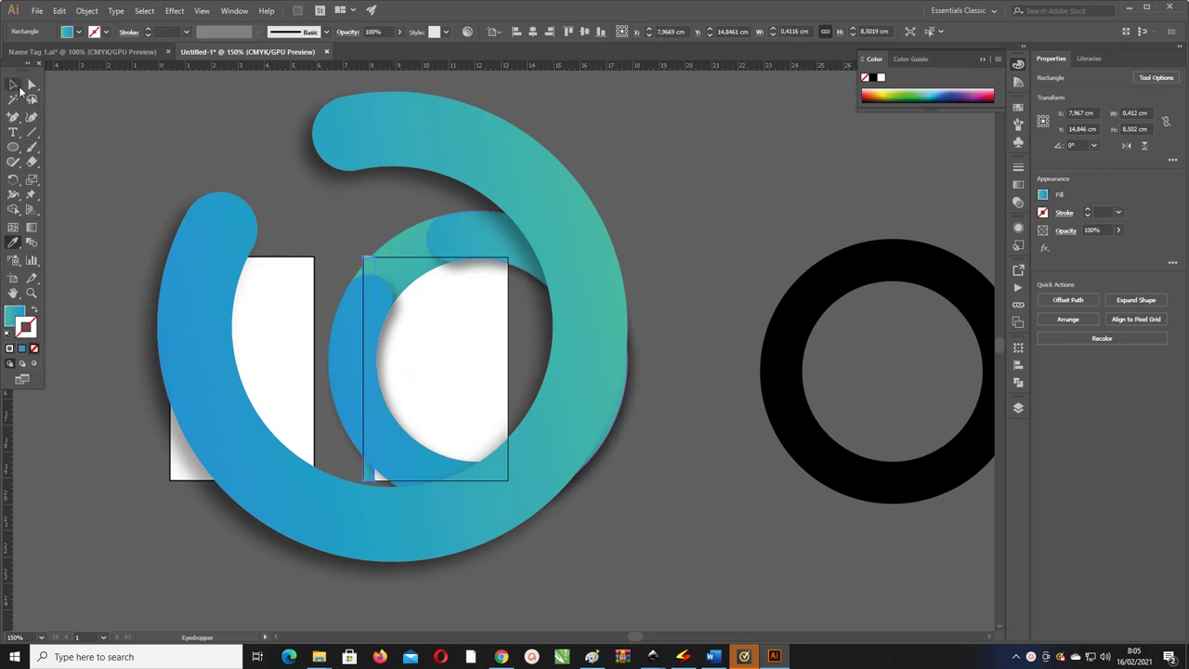
- Run the strip's gradient diagonally across it and zoom in on the strip
{"action": "key", "text": "g"}
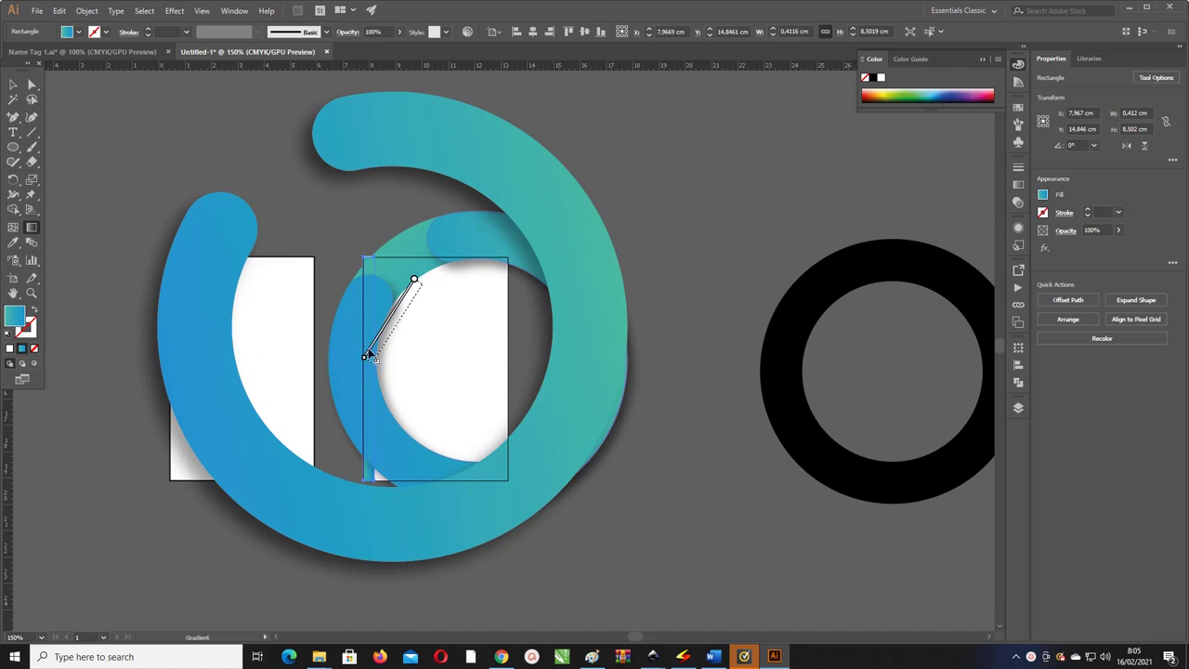
{"action": "left_click_drag", "start_coordinate": [421, 284], "coordinate": [333, 426]}
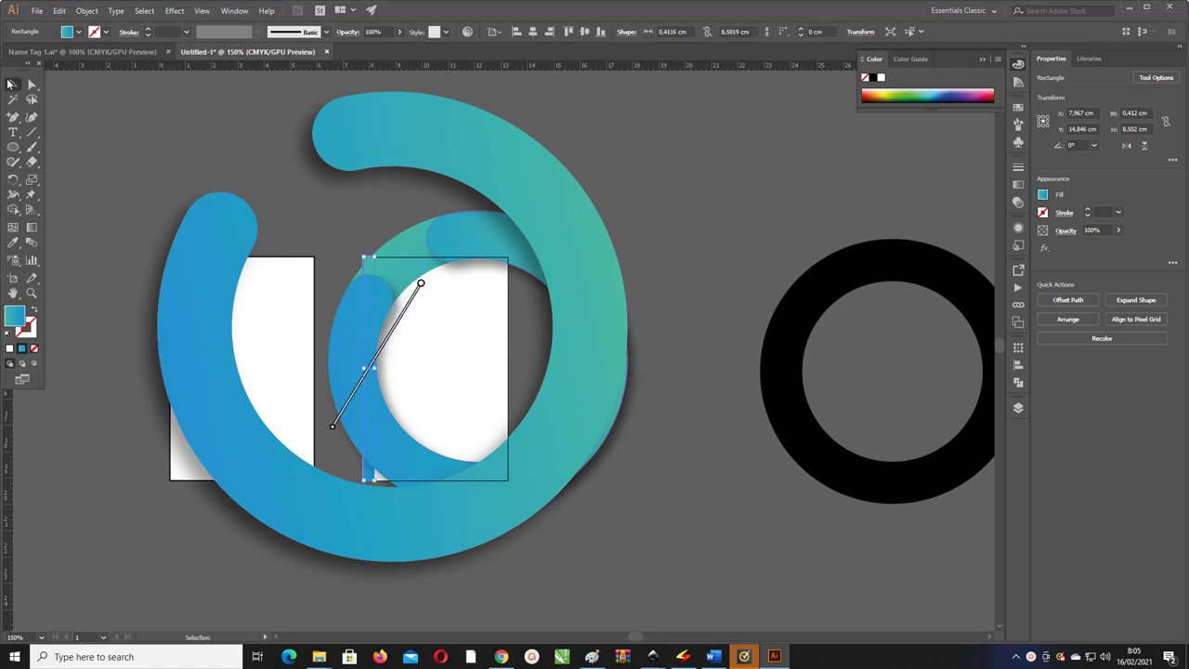
{"action": "mouse_move", "coordinate": [371, 474]}
{"action": "left_mouse_down"}
{"action": "mouse_move", "coordinate": [429, 479]}
{"action": "mouse_move", "coordinate": [408, 450]}
{"action": "left_mouse_up"}
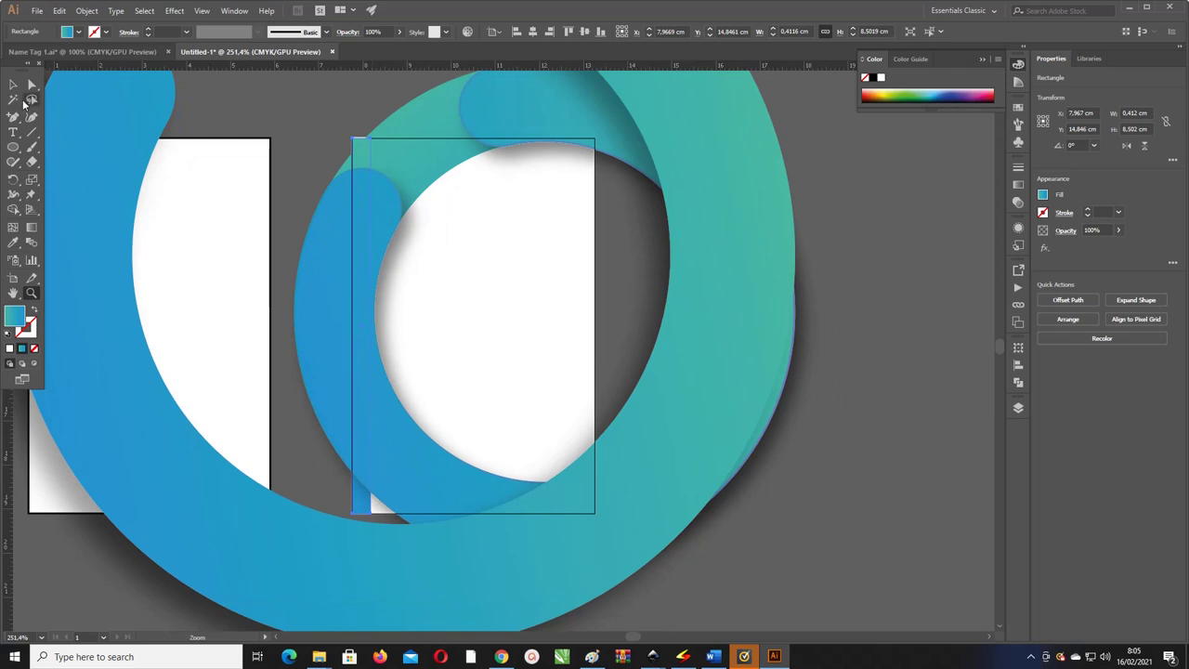
- Add an anchor point on the thin strip's edge and select a point on its path
{"action": "key", "text": "p"}
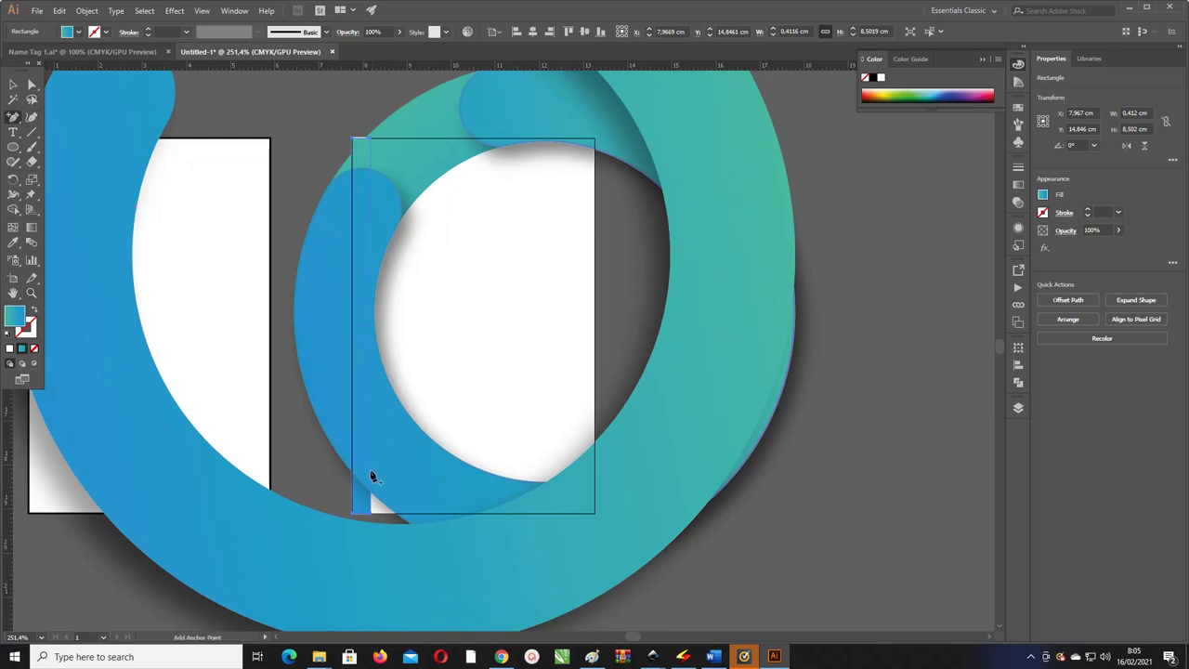
{"action": "left_click", "coordinate": [371, 477]}
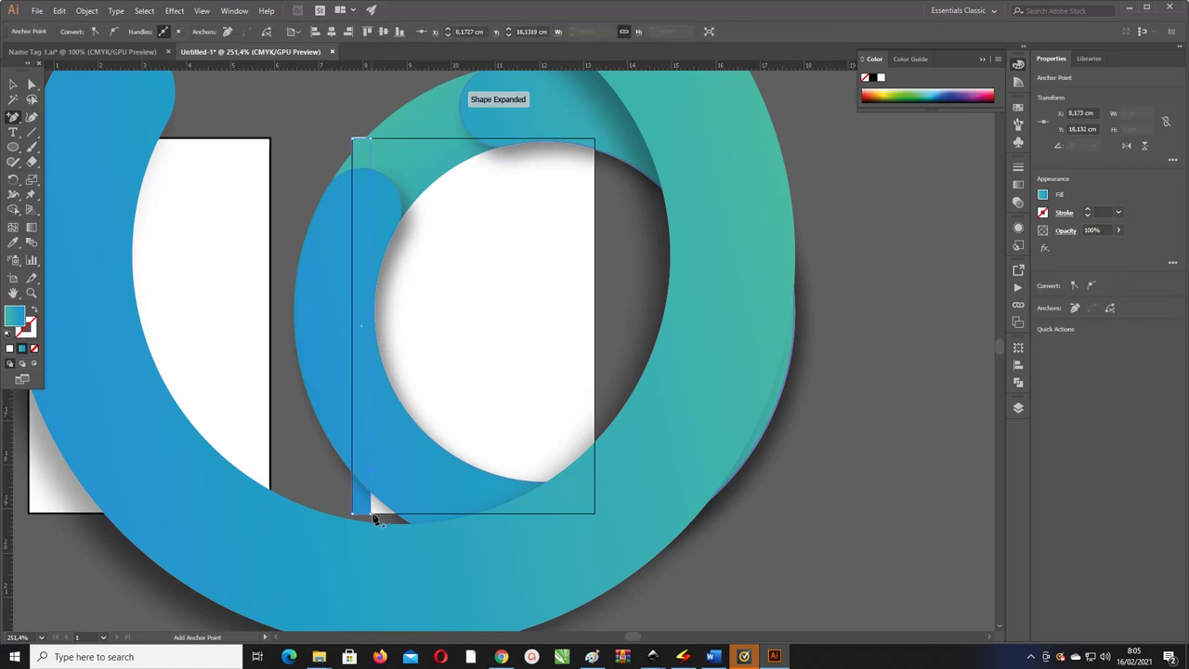
{"action": "key", "text": "a"}
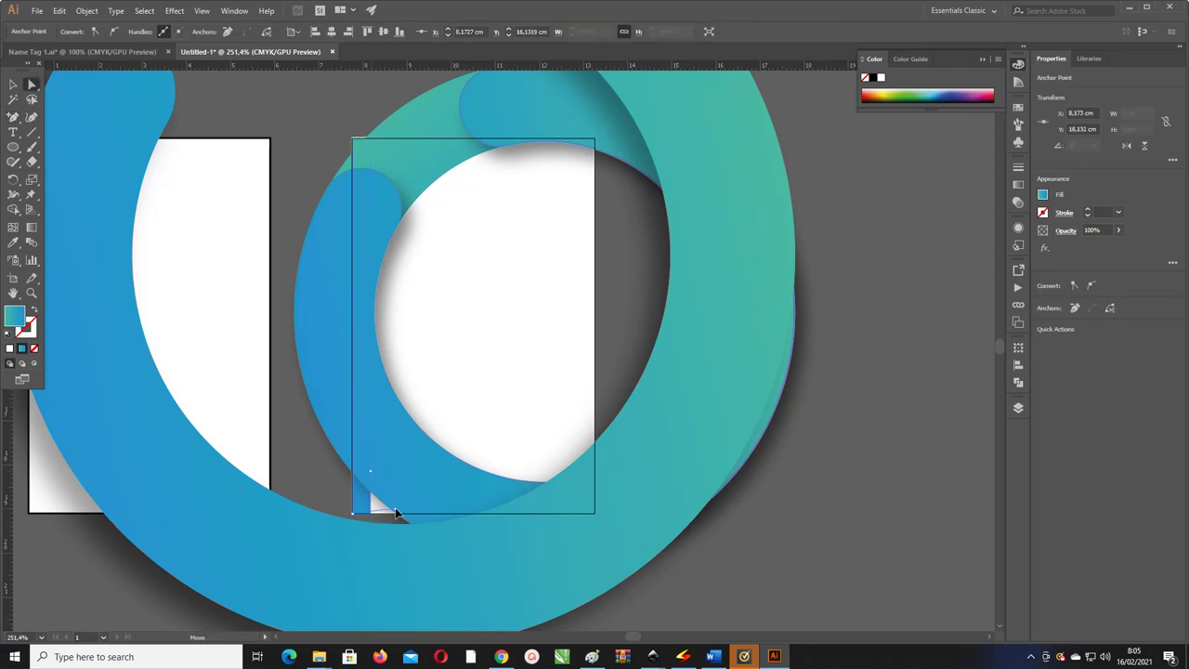
{"action": "left_click", "coordinate": [418, 513]}
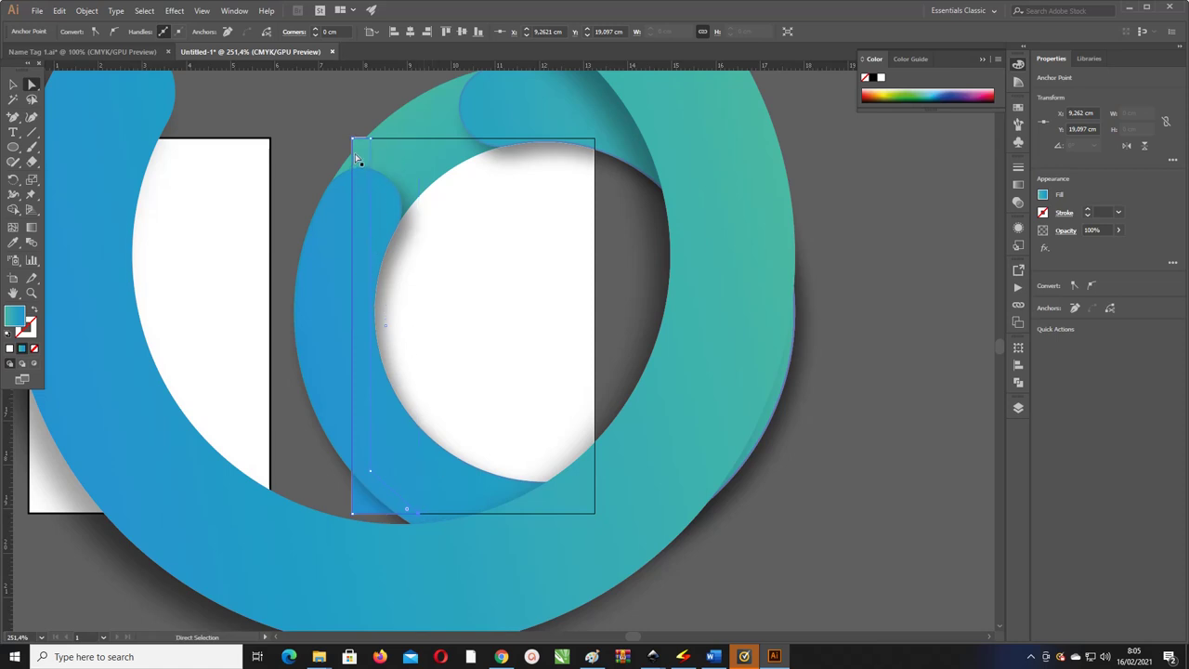
- Redraw the strip's gradient to run nearly vertically along its length, then deselect
{"action": "key", "text": "g"}
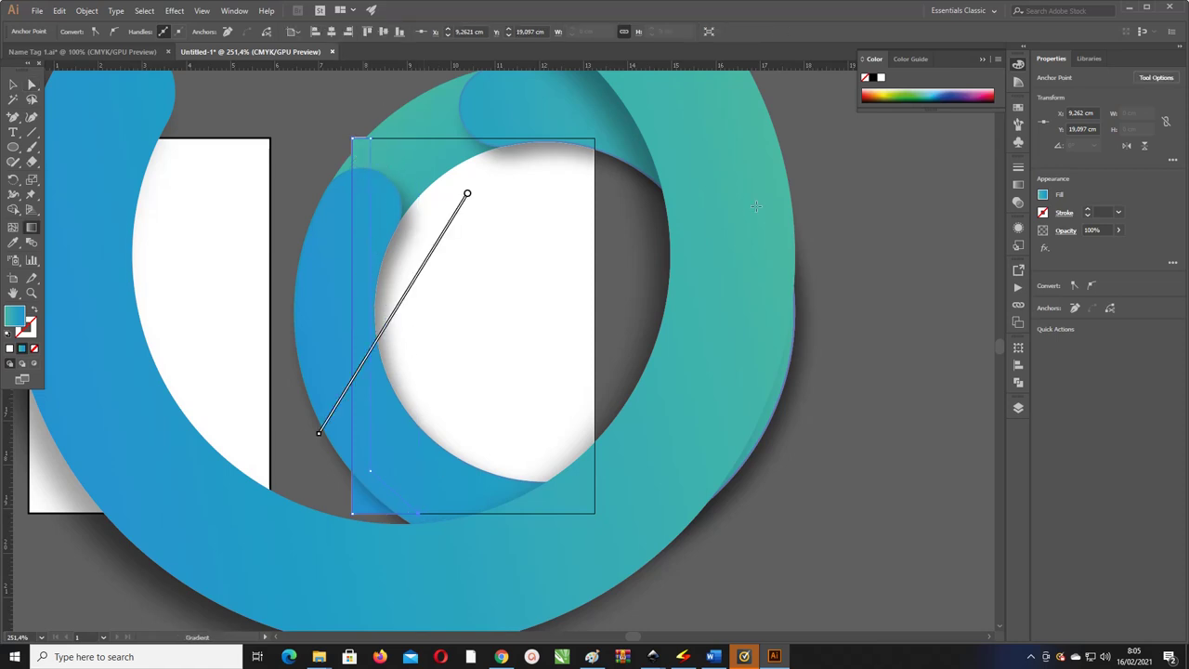
{"action": "left_click_drag", "start_coordinate": [350, 452], "coordinate": [394, 120]}
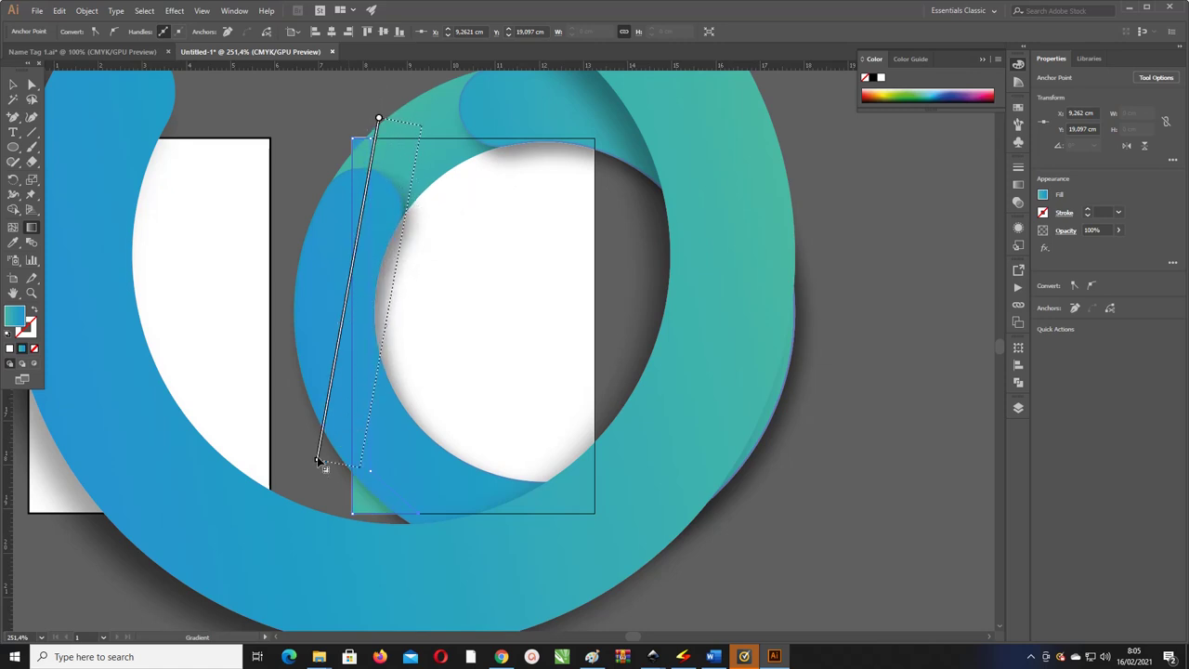
{"action": "mouse_move", "coordinate": [325, 469]}
{"action": "left_mouse_down"}
{"action": "mouse_move", "coordinate": [399, 221]}
{"action": "mouse_move", "coordinate": [397, 120]}
{"action": "left_mouse_up"}
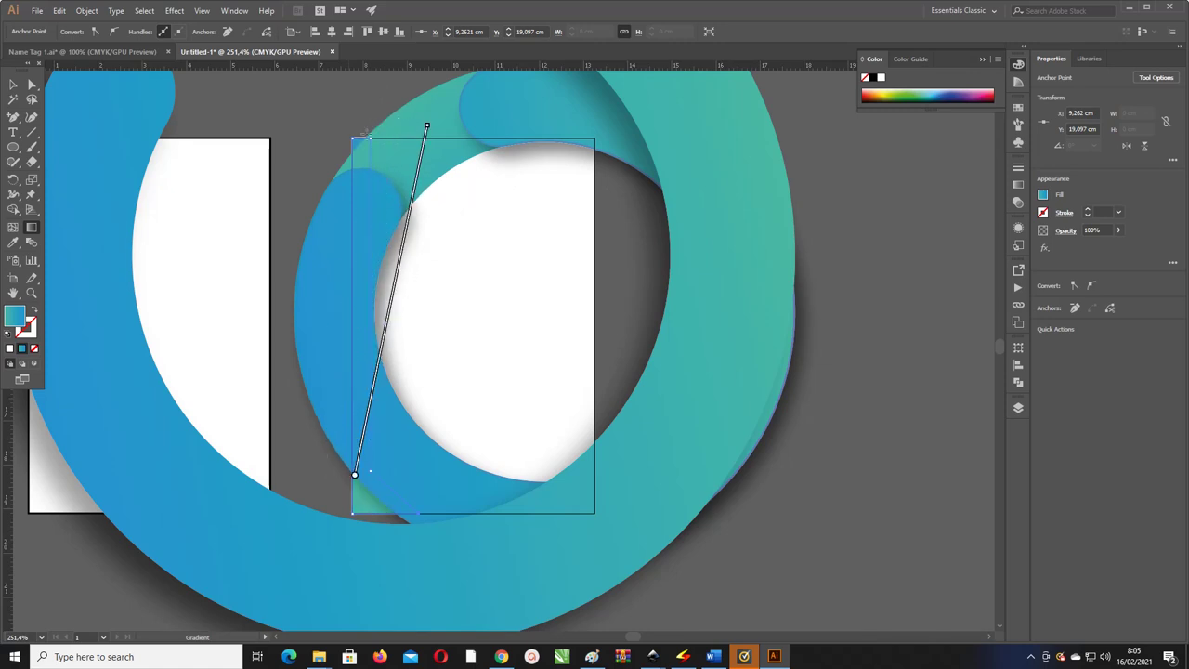
{"action": "left_click", "coordinate": [13, 85]}
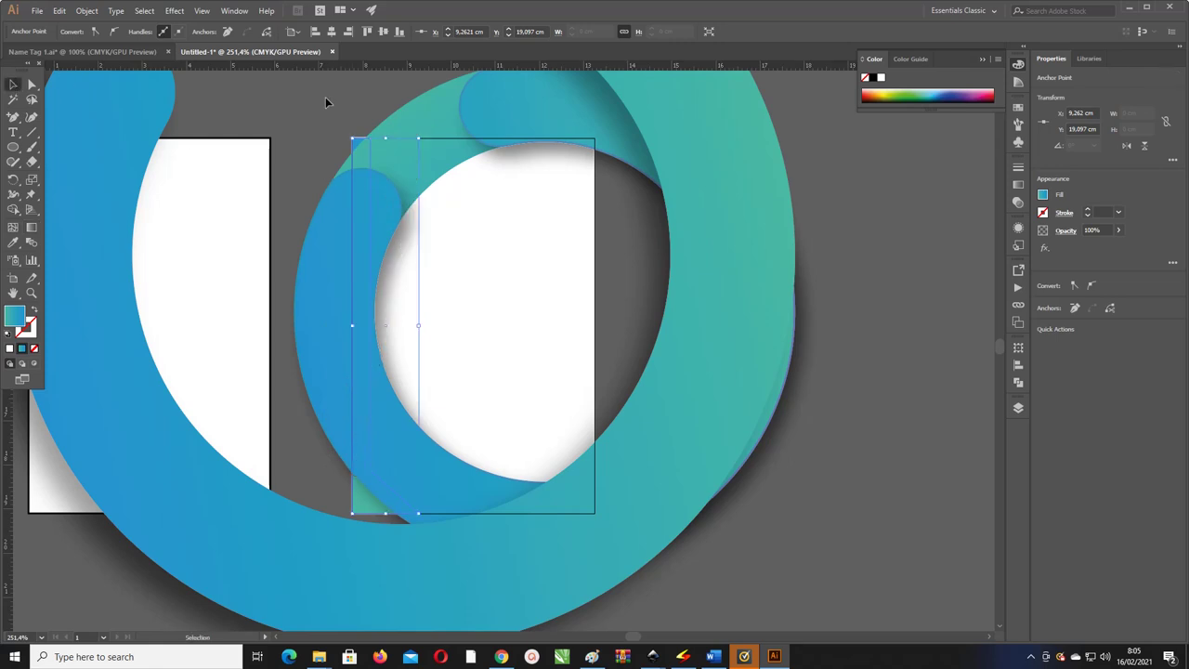
{"action": "left_click", "coordinate": [536, 187]}
- Group the gradient rings, leaving the white rectangle out of the group
{"action": "key", "text": "ctrl+minus"}
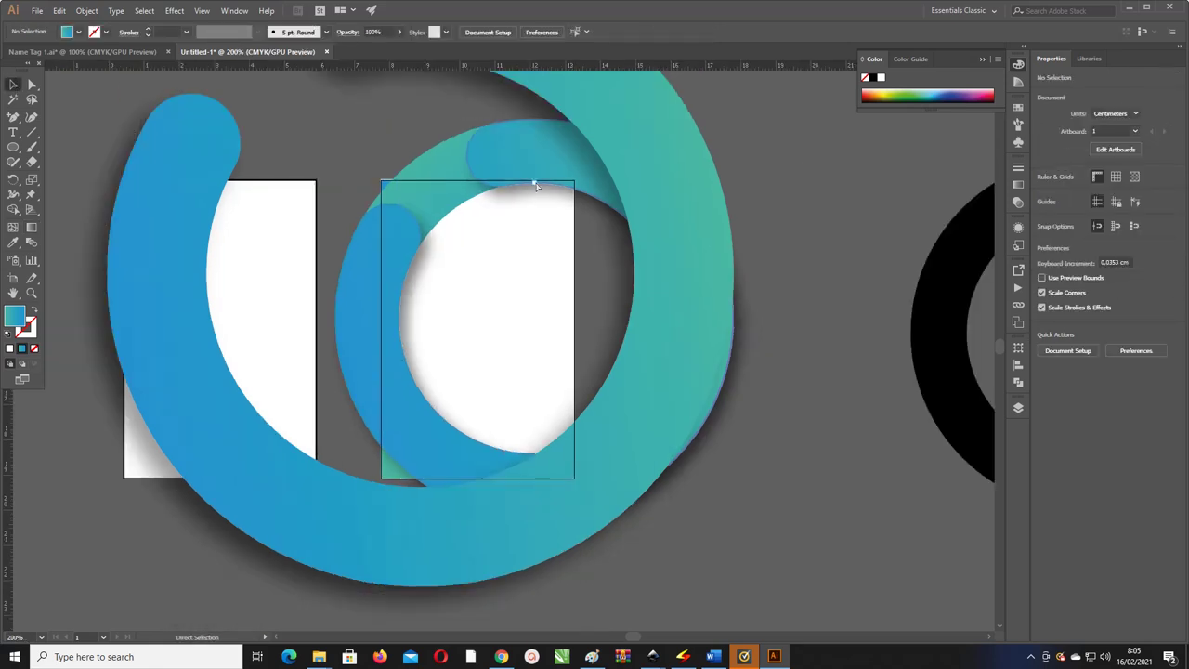
{"action": "key", "text": "ctrl+minus"}
{"action": "left_click_drag", "start_coordinate": [536, 187], "coordinate": [499, 183]}
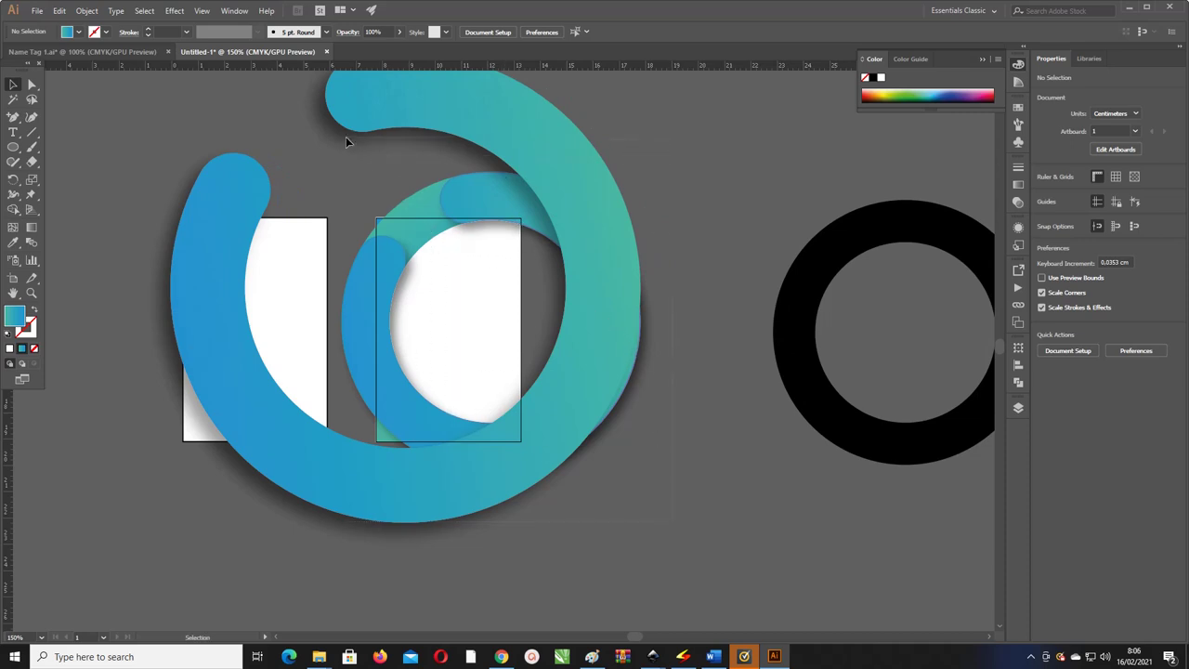
{"action": "left_click_drag", "start_coordinate": [346, 137], "coordinate": [389, 224]}
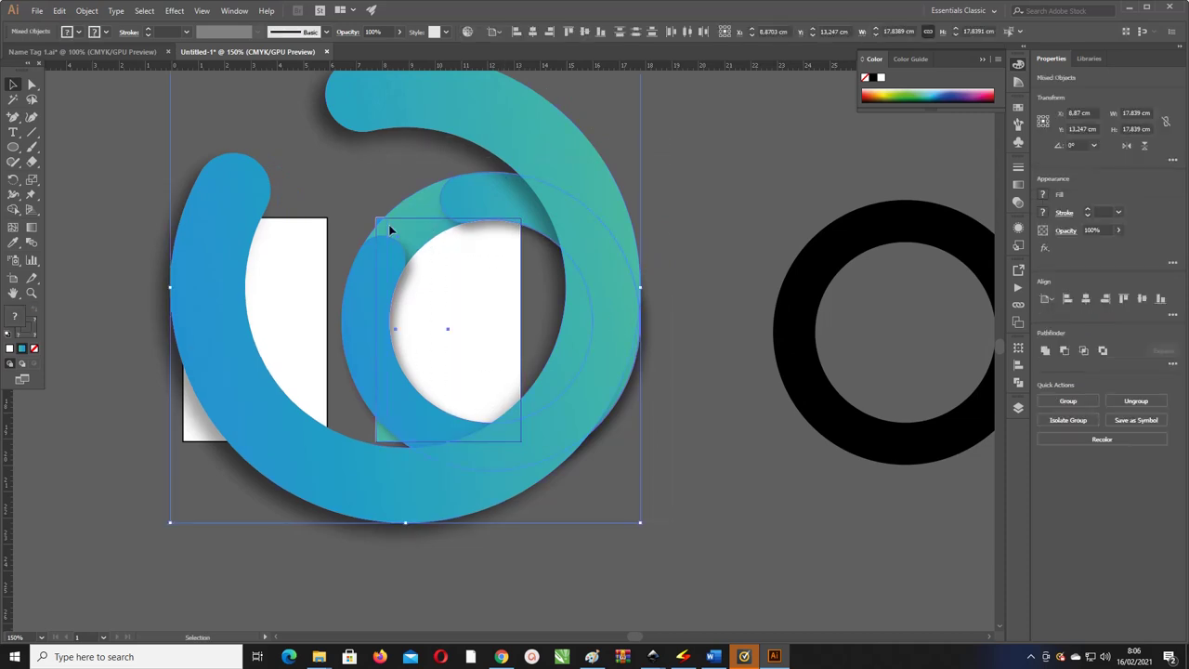
{"action": "left_click", "coordinate": [523, 283], "text": "shift"}
{"action": "right_click", "coordinate": [537, 205]}
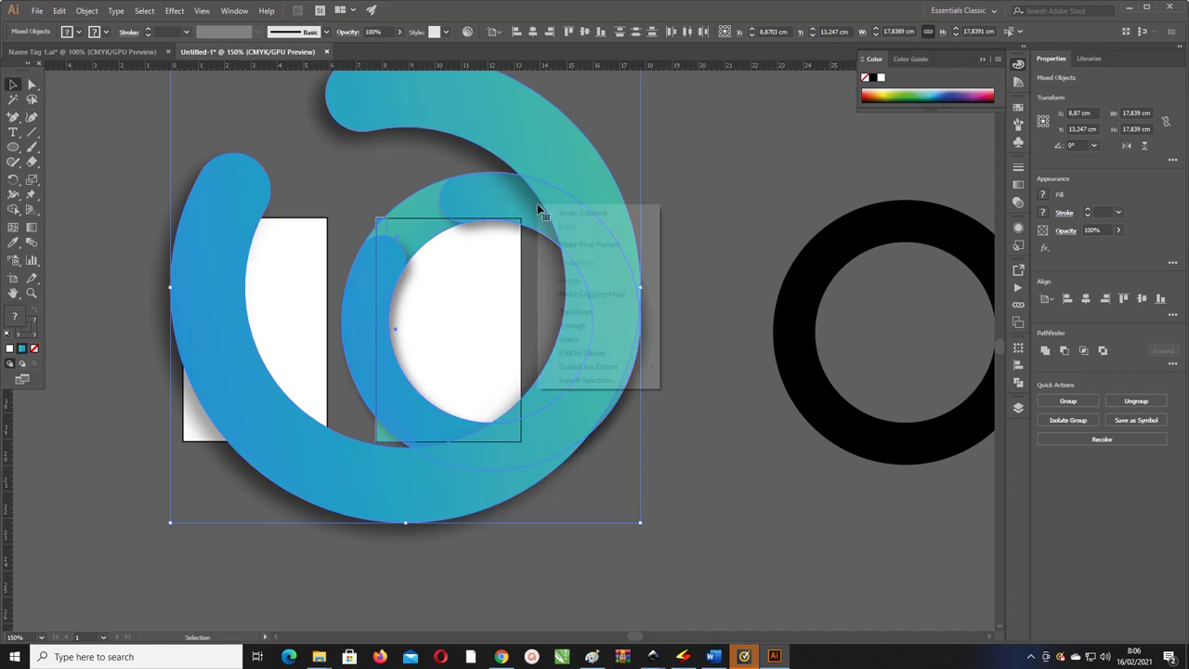
{"action": "left_click", "coordinate": [591, 275]}
{"action": "left_click_drag", "start_coordinate": [637, 246], "coordinate": [530, 282]}
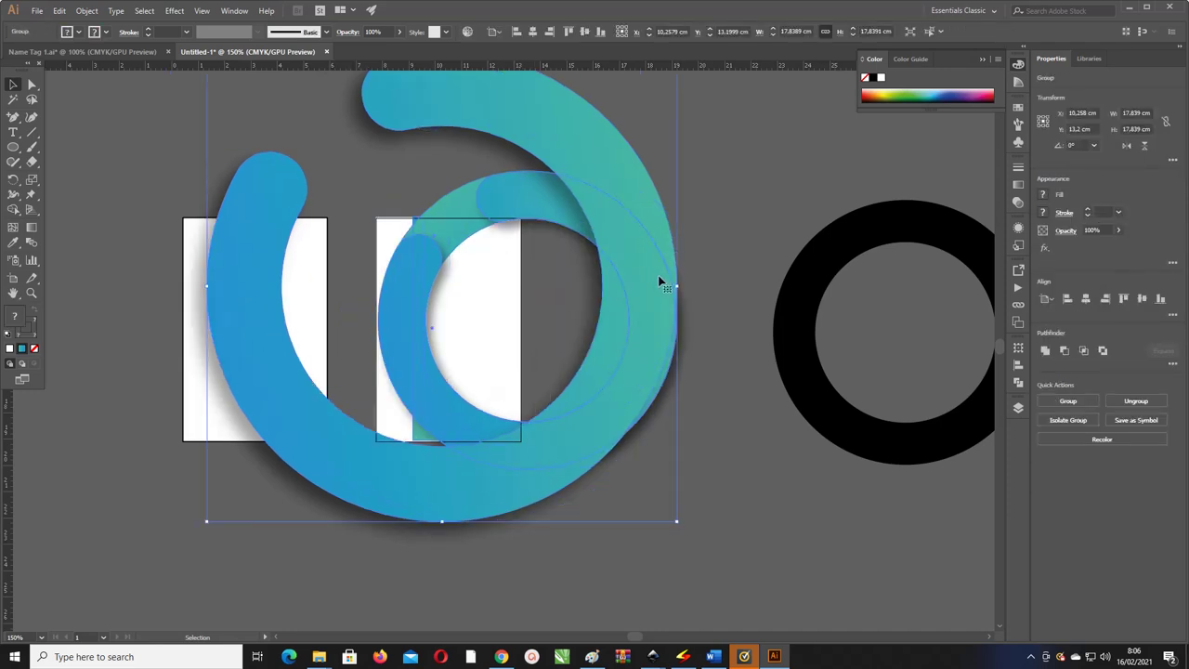
{"action": "key", "text": "ctrl+shift+a"}
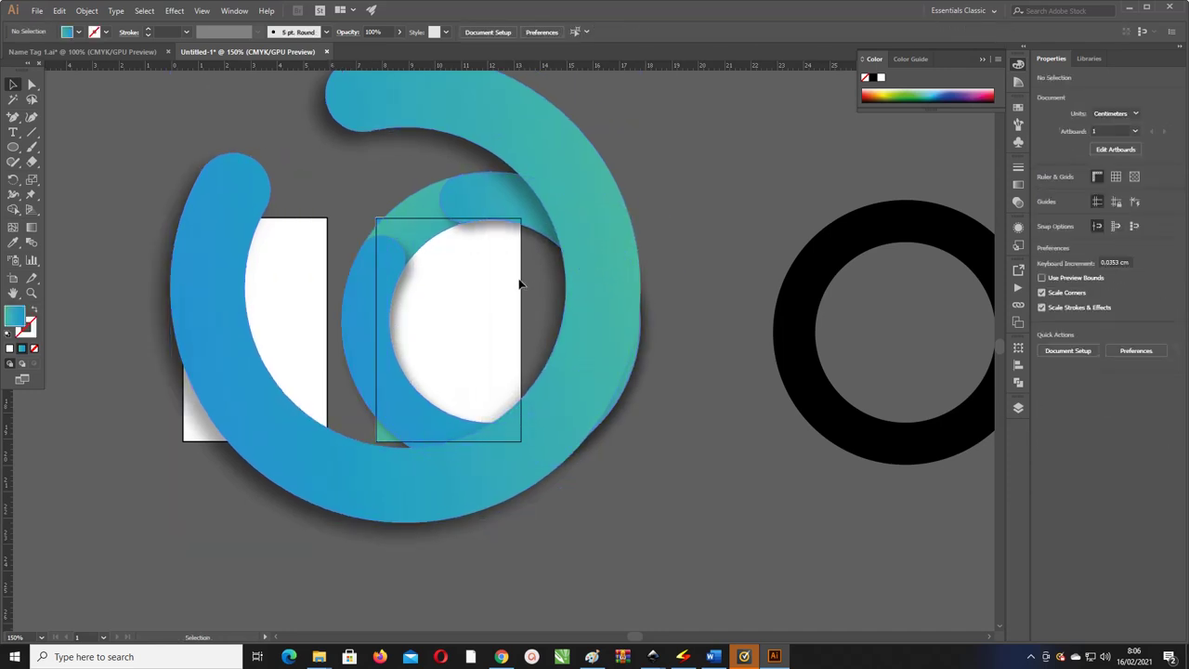
- Make a clipping mask from the second white rectangle and the ring group
{"action": "left_click", "coordinate": [521, 289]}
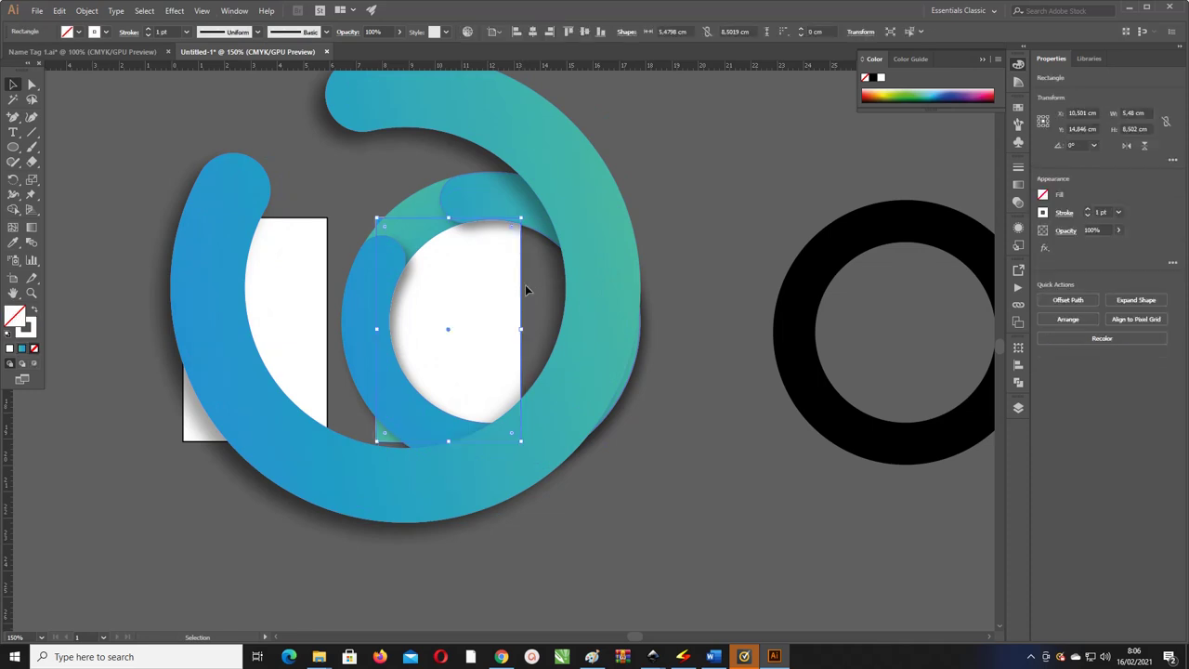
{"action": "key", "text": "ctrl"}
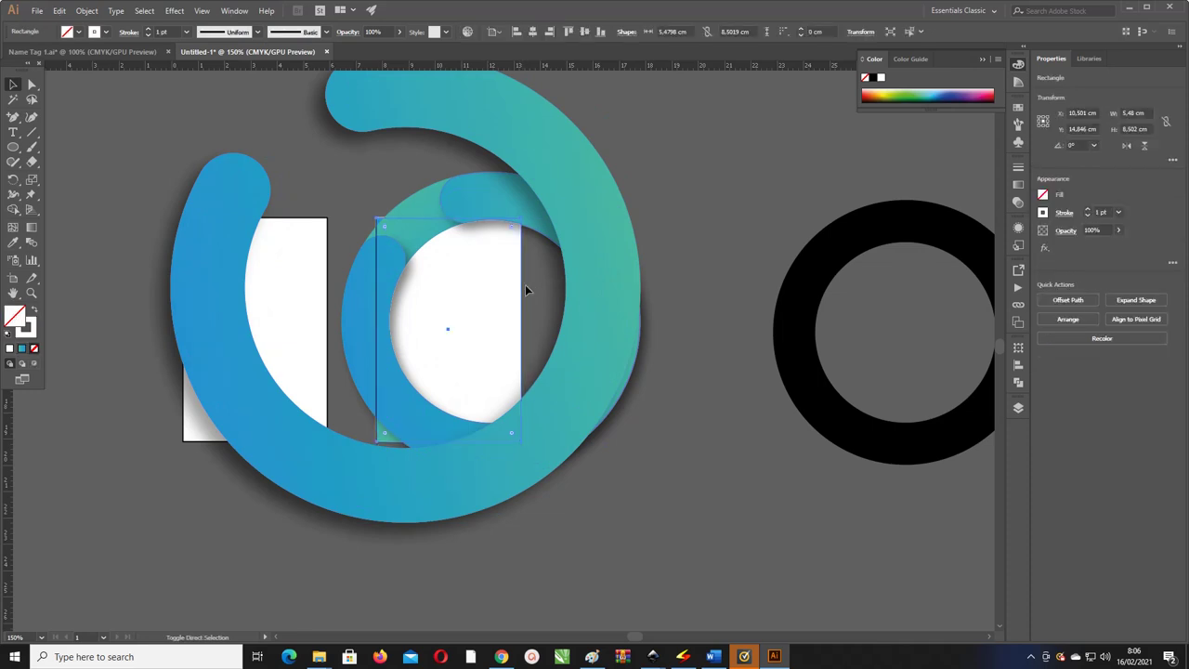
{"action": "left_click", "coordinate": [539, 192], "text": "shift"}
{"action": "right_click", "coordinate": [538, 190]}
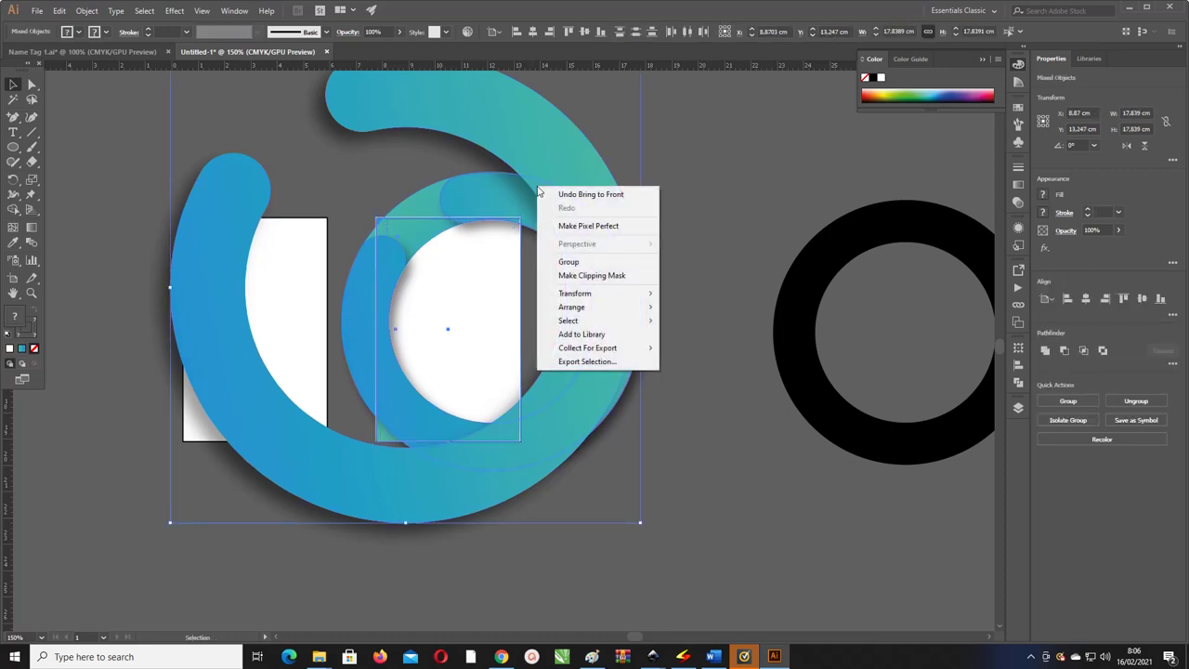
{"action": "left_click", "coordinate": [587, 276]}
- Zoom in on the two cards and enter the clip group to select the rings
{"action": "left_click", "coordinate": [584, 265]}
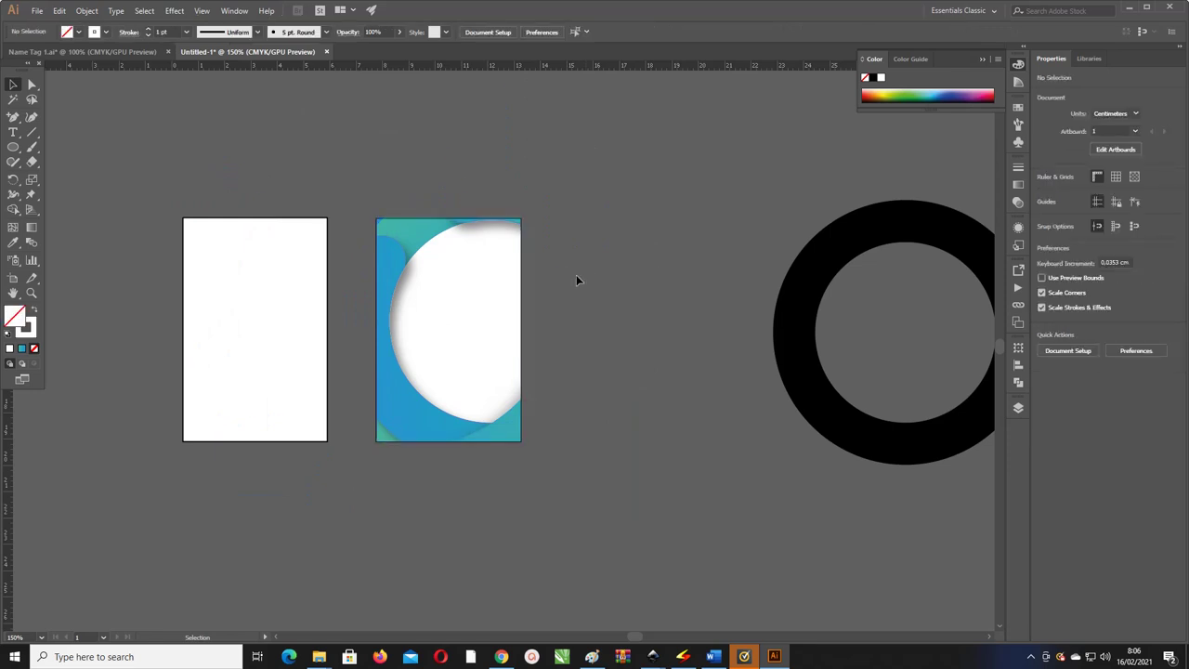
{"action": "key", "text": "z"}
{"action": "mouse_move", "coordinate": [453, 263]}
{"action": "left_mouse_down"}
{"action": "mouse_move", "coordinate": [542, 310]}
{"action": "mouse_move", "coordinate": [456, 296]}
{"action": "left_mouse_up"}
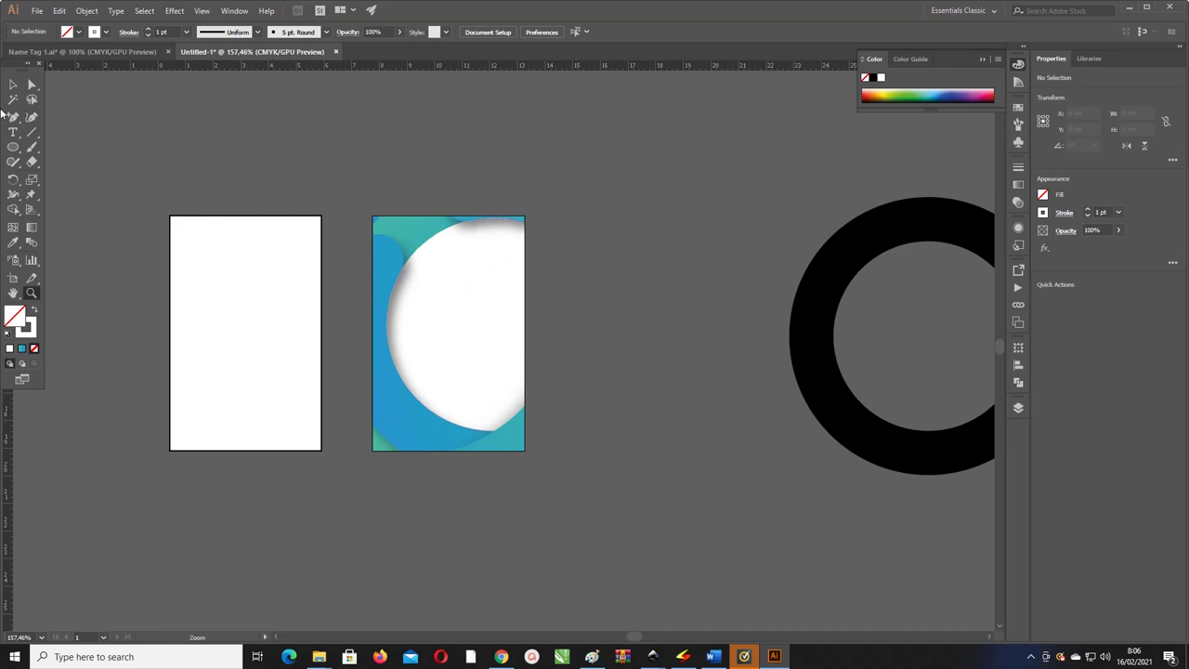
{"action": "left_click", "coordinate": [13, 84]}
{"action": "right_click", "coordinate": [406, 236]}
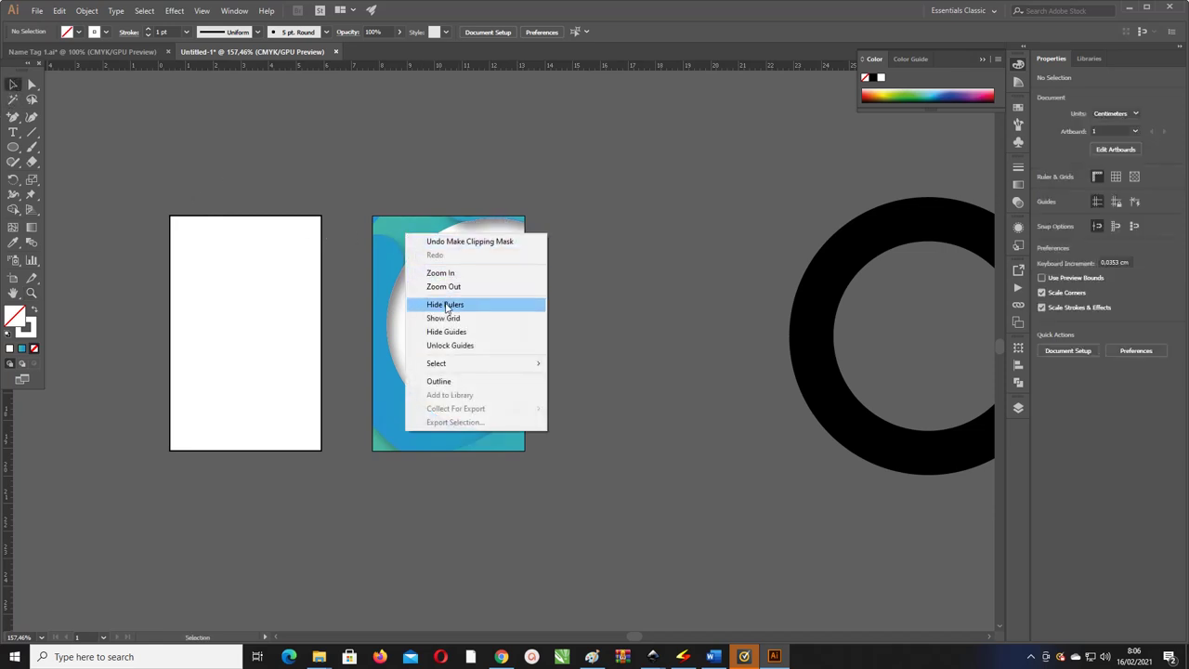
{"action": "left_click", "coordinate": [389, 256]}
{"action": "double_click", "coordinate": [390, 255]}
{"action": "right_click", "coordinate": [389, 256]}
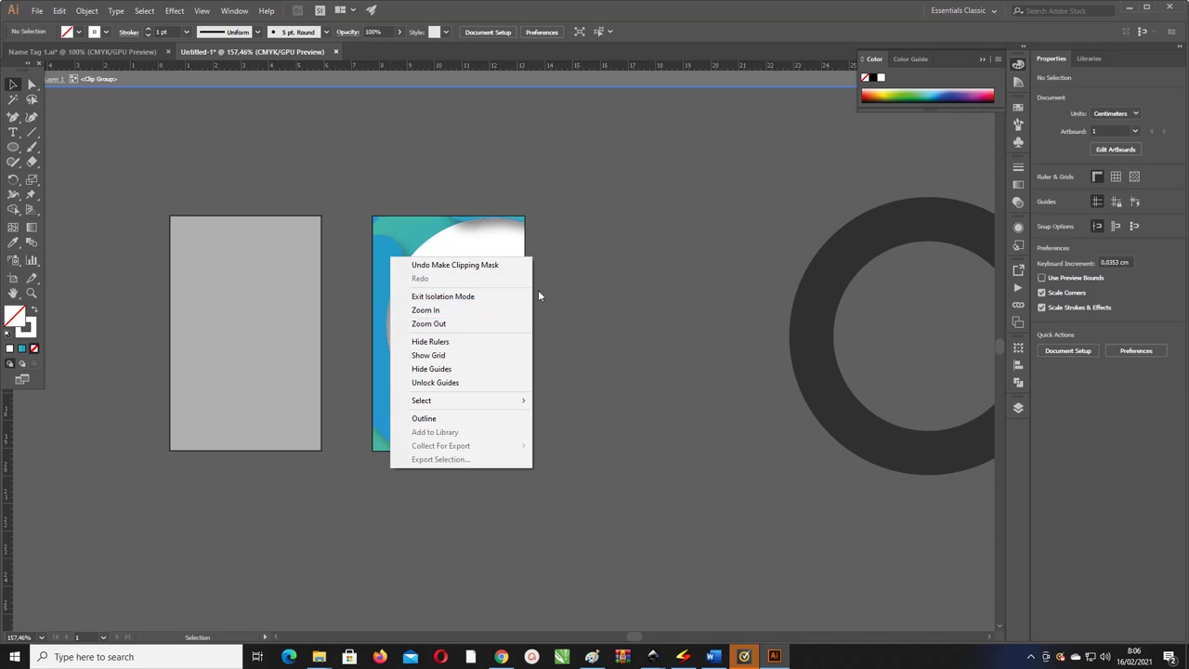
{"action": "left_click", "coordinate": [418, 253]}
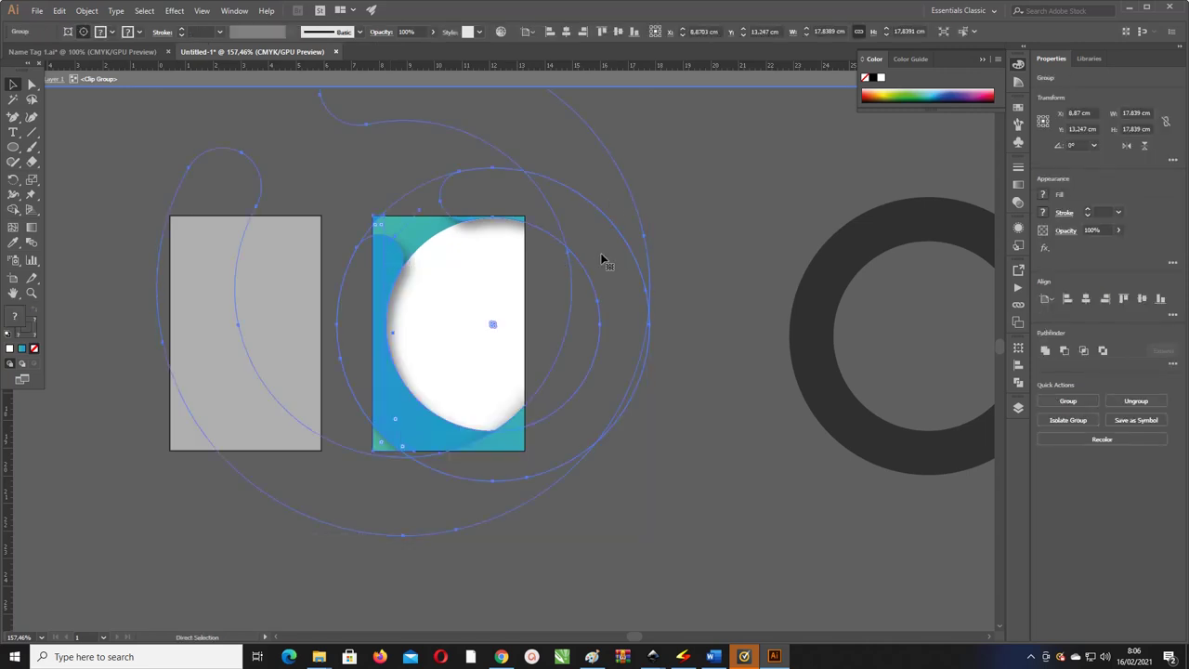
- Enlarge the ring group from its centre and ungroup the clipped artwork
{"action": "key", "text": "ctrl+1"}
{"action": "left_click_drag", "start_coordinate": [600, 252], "coordinate": [565, 259]}
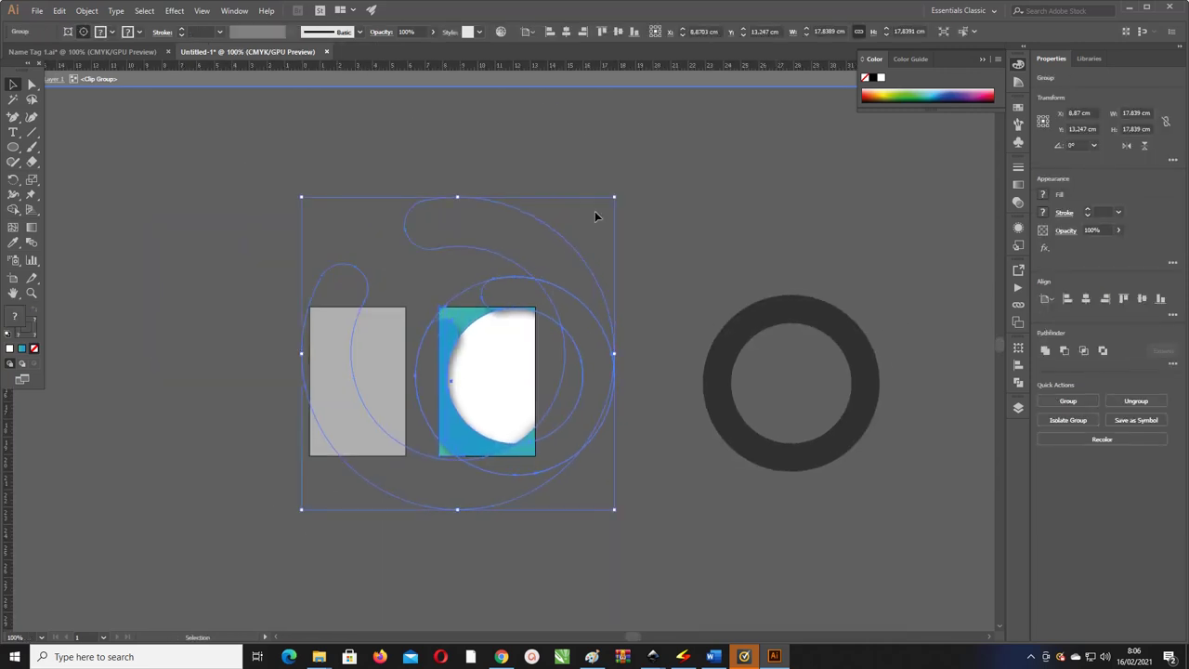
{"action": "left_click_drag", "start_coordinate": [615, 197], "coordinate": [627, 187]}
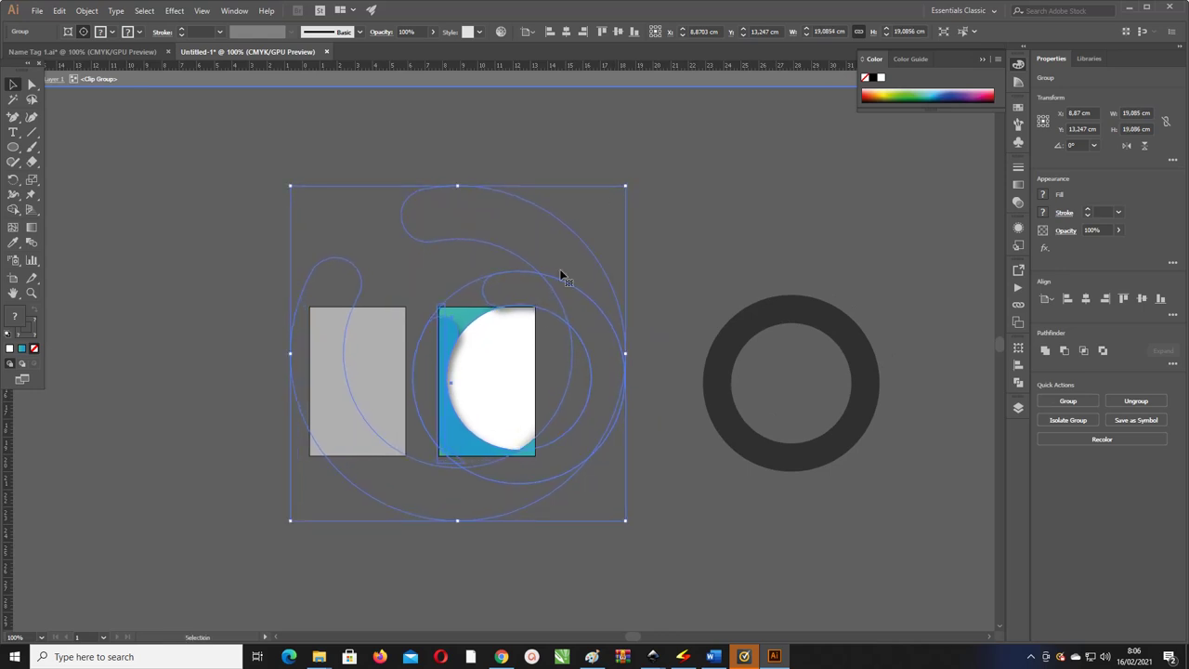
{"action": "key", "text": "a"}
{"action": "key", "text": "v"}
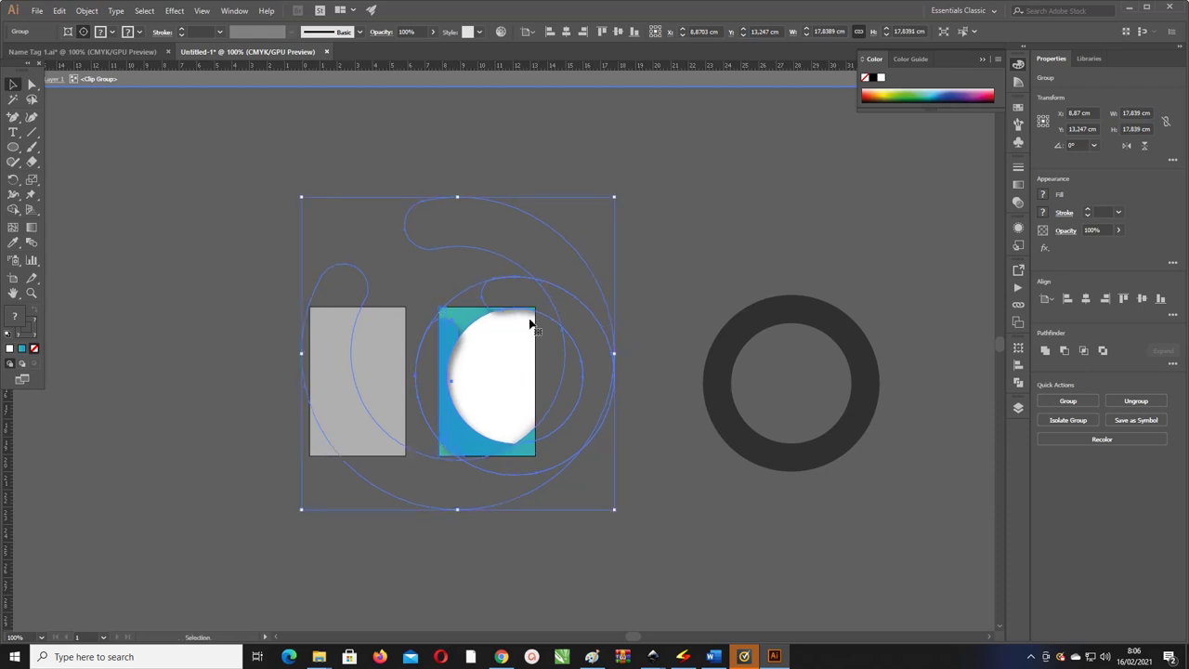
{"action": "left_click", "coordinate": [625, 283]}
{"action": "left_click", "coordinate": [502, 311]}
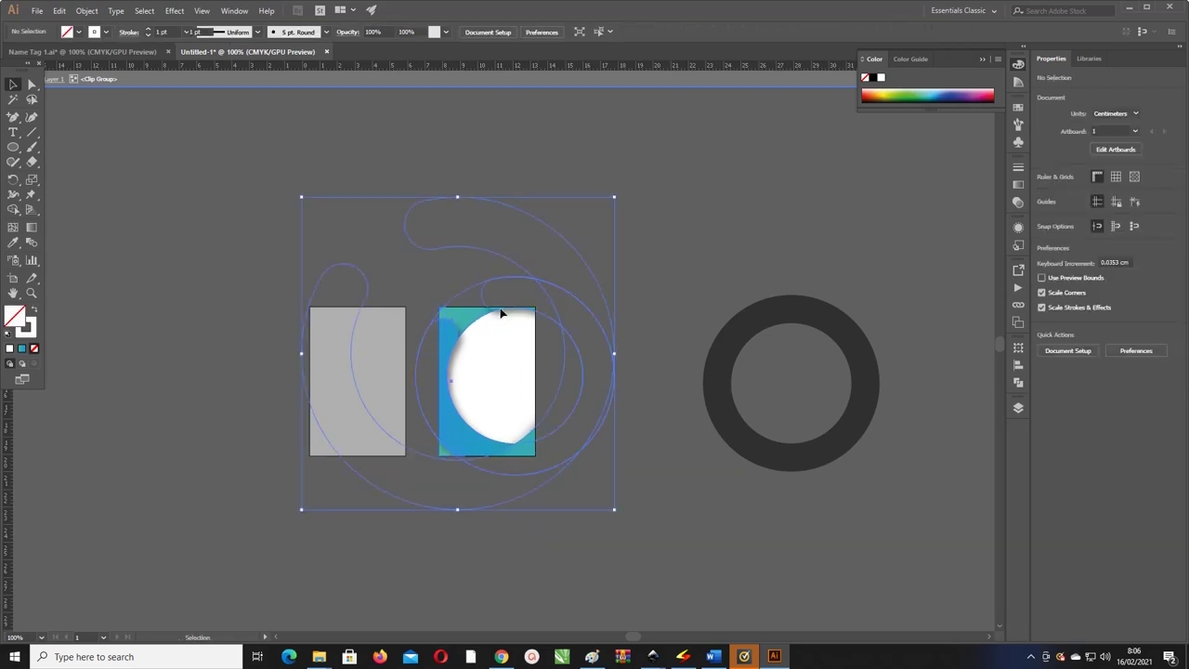
{"action": "right_click", "coordinate": [502, 310]}
{"action": "left_click", "coordinate": [555, 426]}
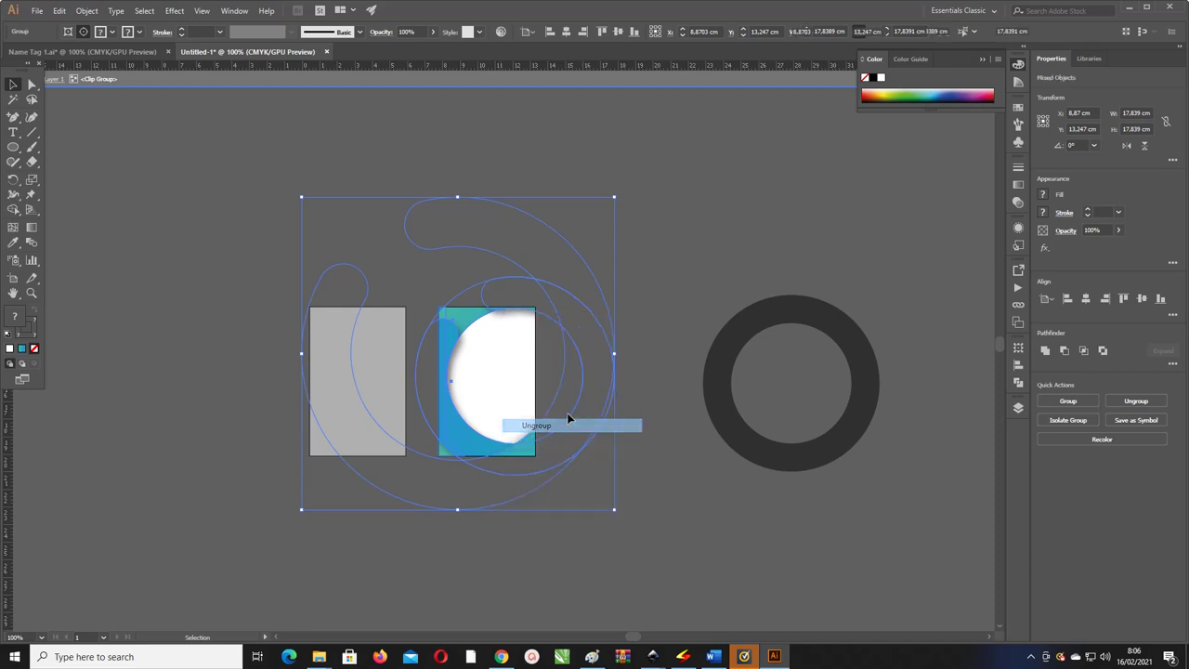
{"action": "left_click", "coordinate": [494, 312]}
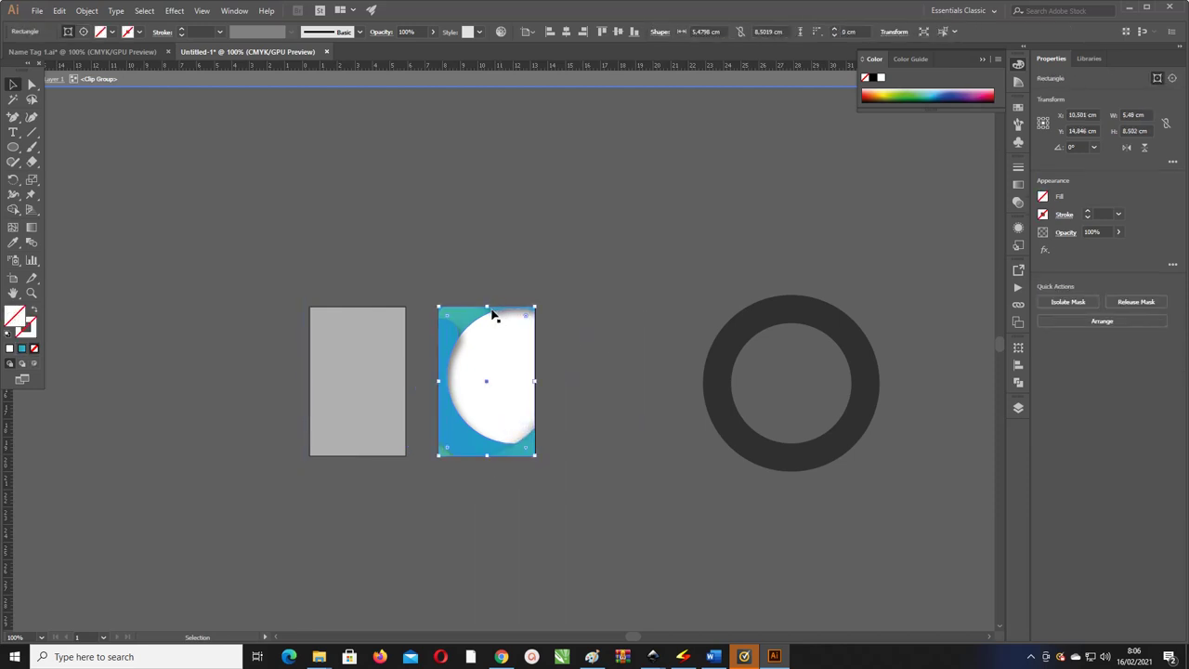
- Undo the ring group's enlargement so it keeps its earlier size, then exit the clipped card
{"action": "left_click", "coordinate": [492, 313]}
{"action": "left_click_drag", "start_coordinate": [617, 277], "coordinate": [620, 270]}
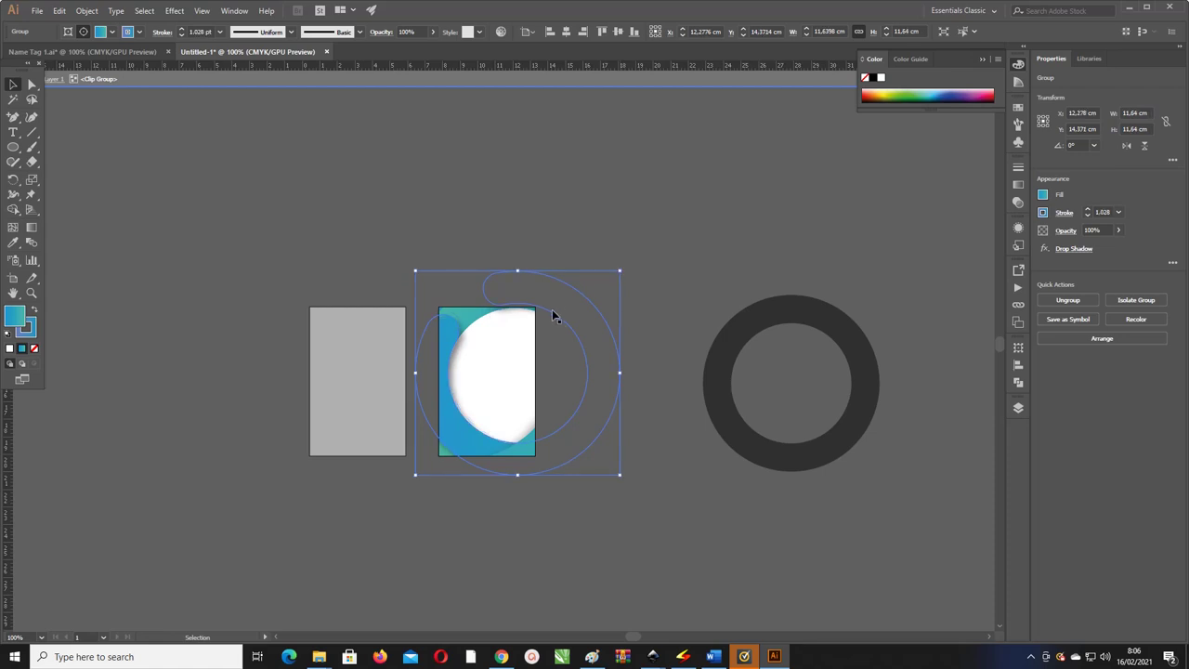
{"action": "right_click", "coordinate": [468, 313]}
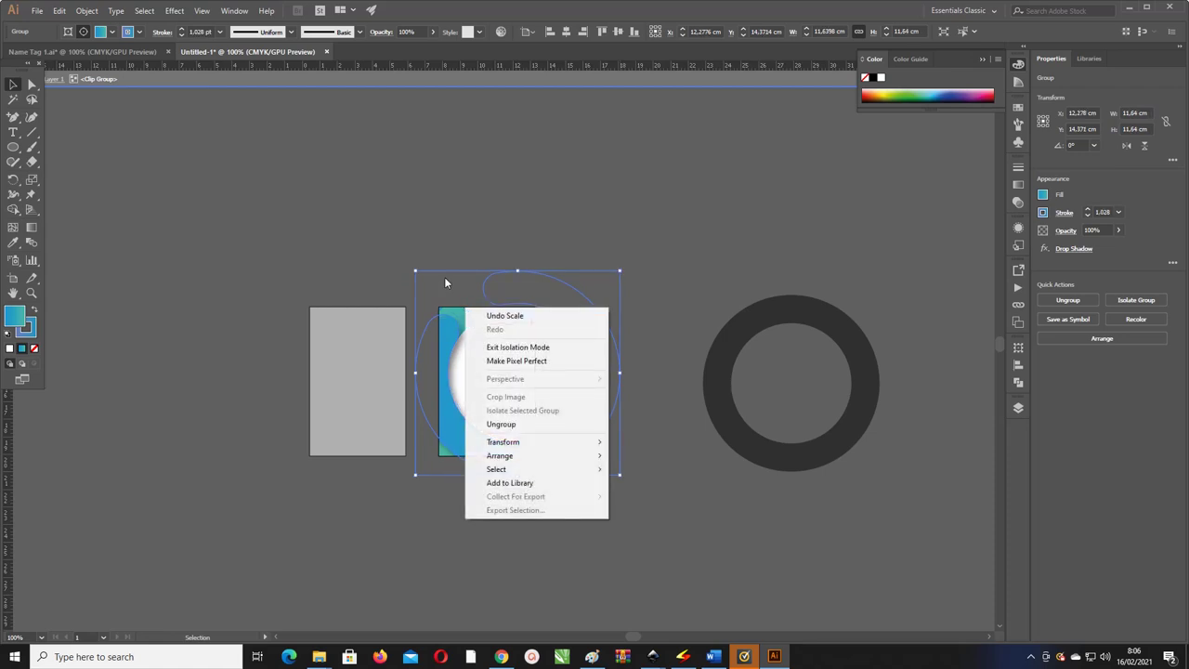
{"action": "left_click", "coordinate": [484, 314]}
{"action": "right_click", "coordinate": [456, 316]}
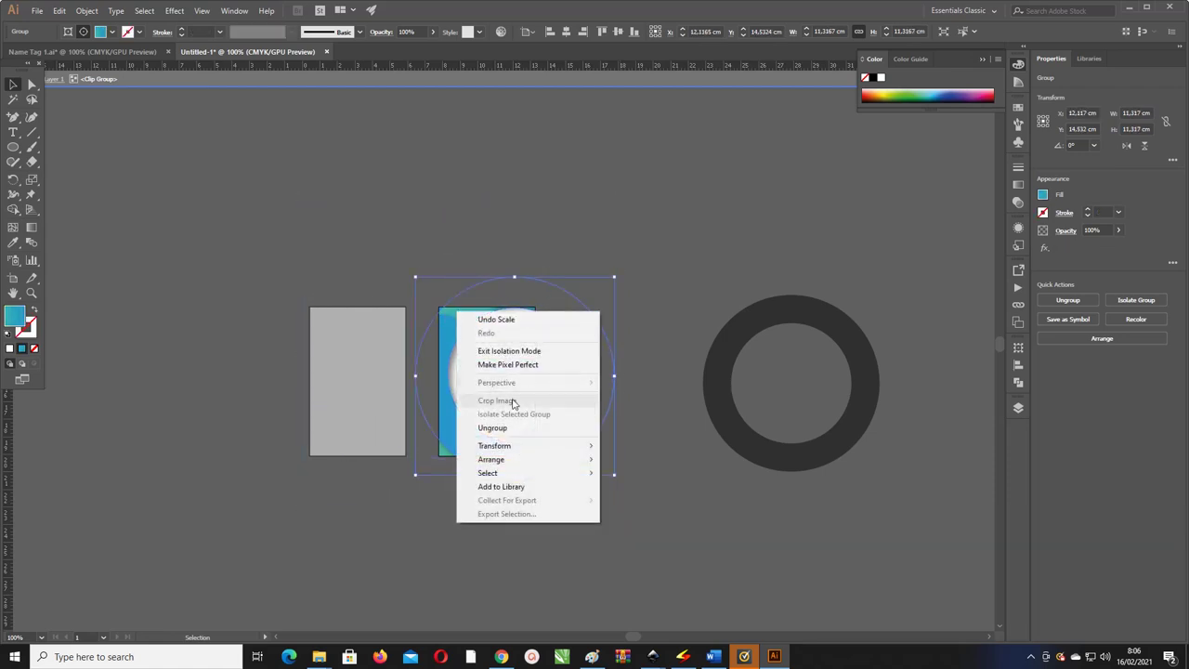
{"action": "left_click", "coordinate": [509, 316]}
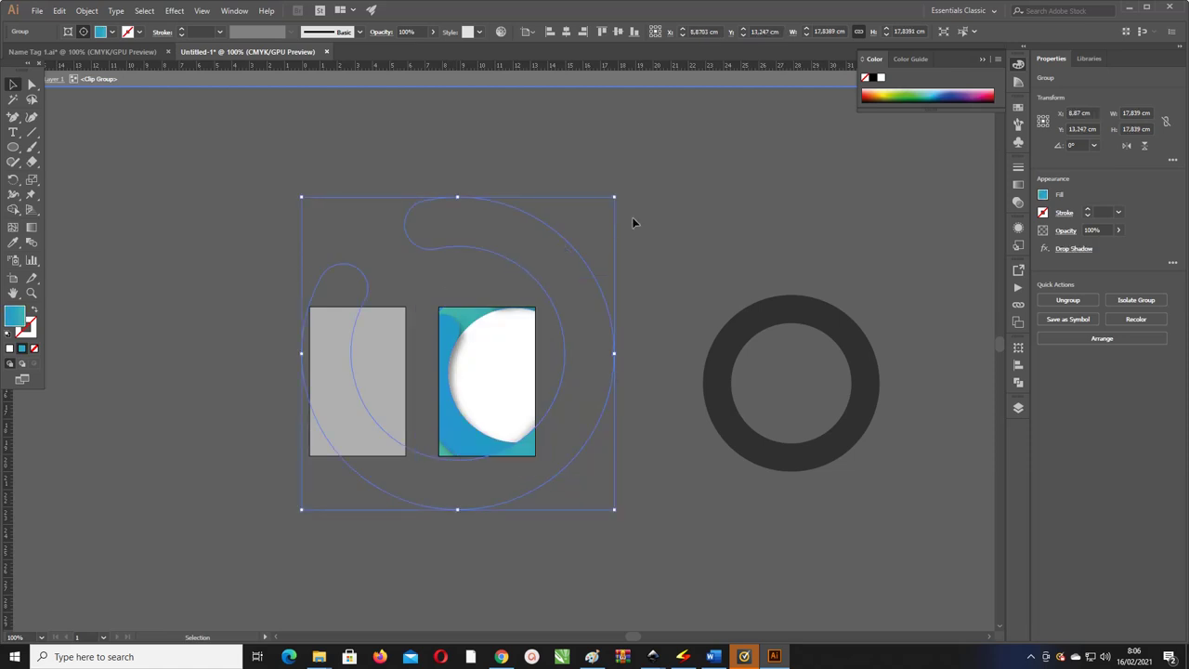
{"action": "left_click", "coordinate": [656, 220]}
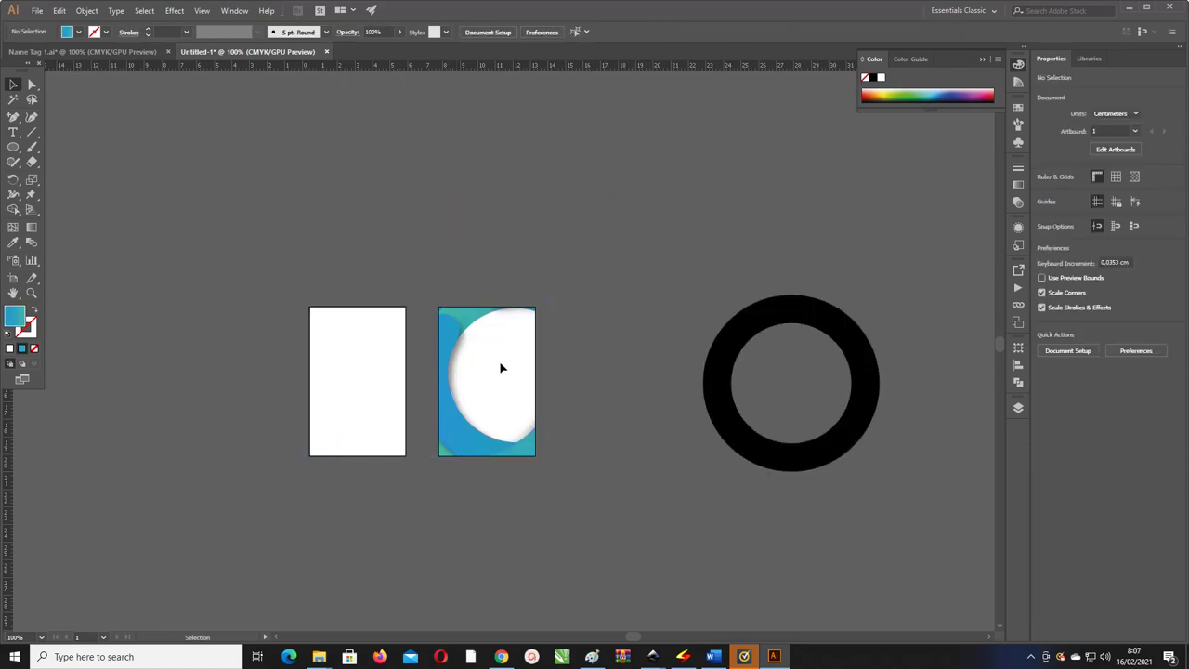
- Draw a small circle on the card's right edge and nudge it slightly lower
{"action": "key", "text": "z"}
{"action": "mouse_move", "coordinate": [501, 368]}
{"action": "left_mouse_down"}
{"action": "mouse_move", "coordinate": [585, 391]}
{"action": "mouse_move", "coordinate": [505, 341]}
{"action": "left_mouse_up"}
{"action": "left_click", "coordinate": [13, 147]}
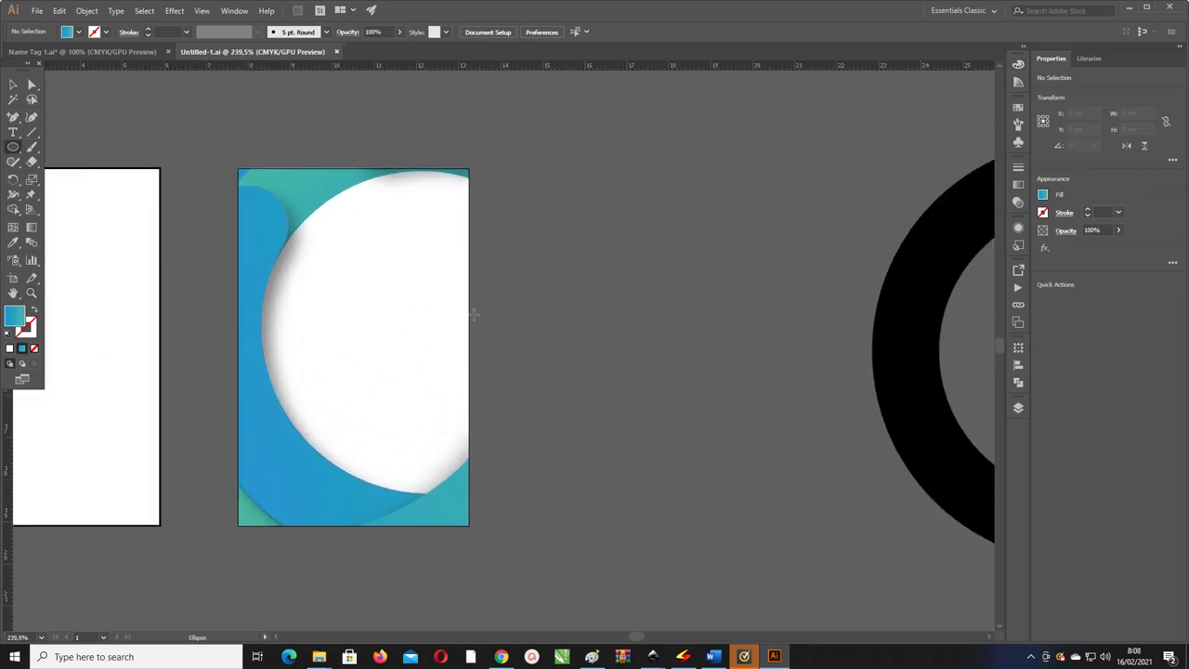
{"action": "left_click_drag", "start_coordinate": [462, 293], "coordinate": [537, 364]}
{"action": "left_click", "coordinate": [13, 85]}
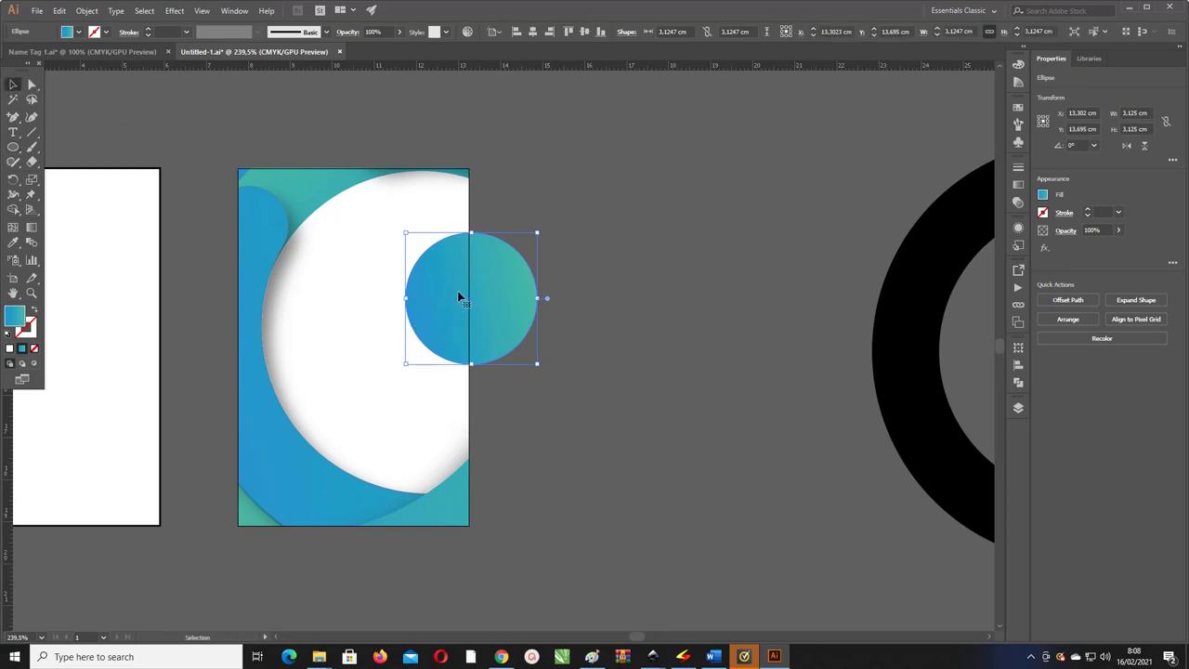
{"action": "left_click_drag", "start_coordinate": [458, 297], "coordinate": [454, 319]}
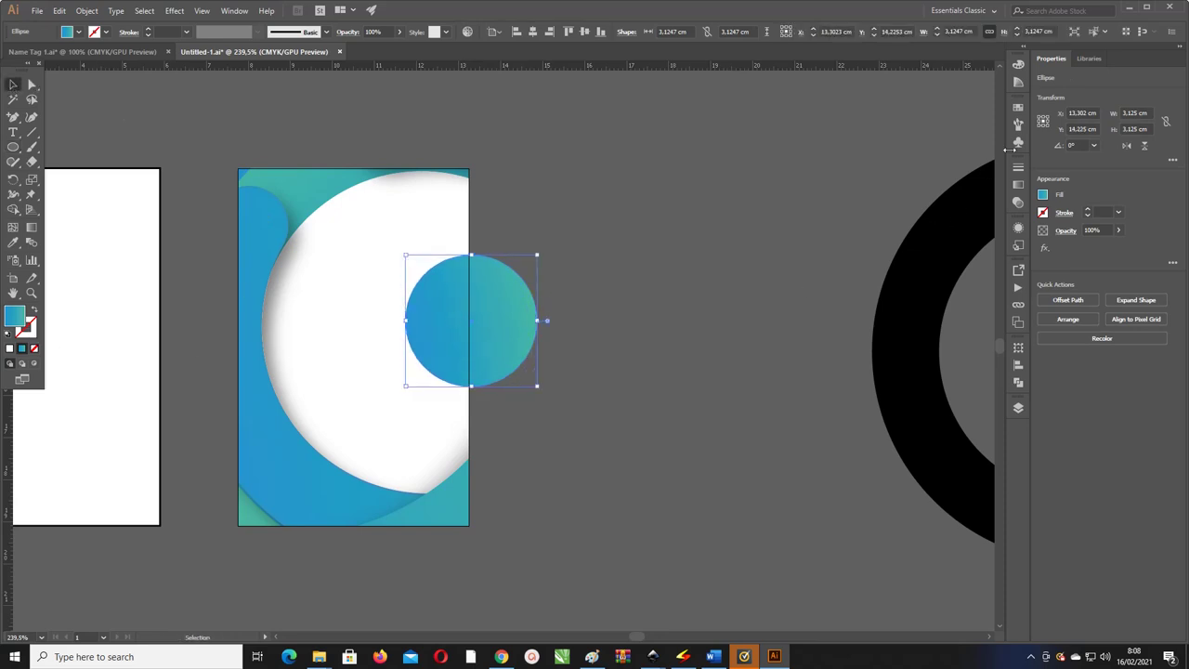
- Fill the circle with the purple-blue gradient swatch and reverse its direction
{"action": "left_click", "coordinate": [1018, 185]}
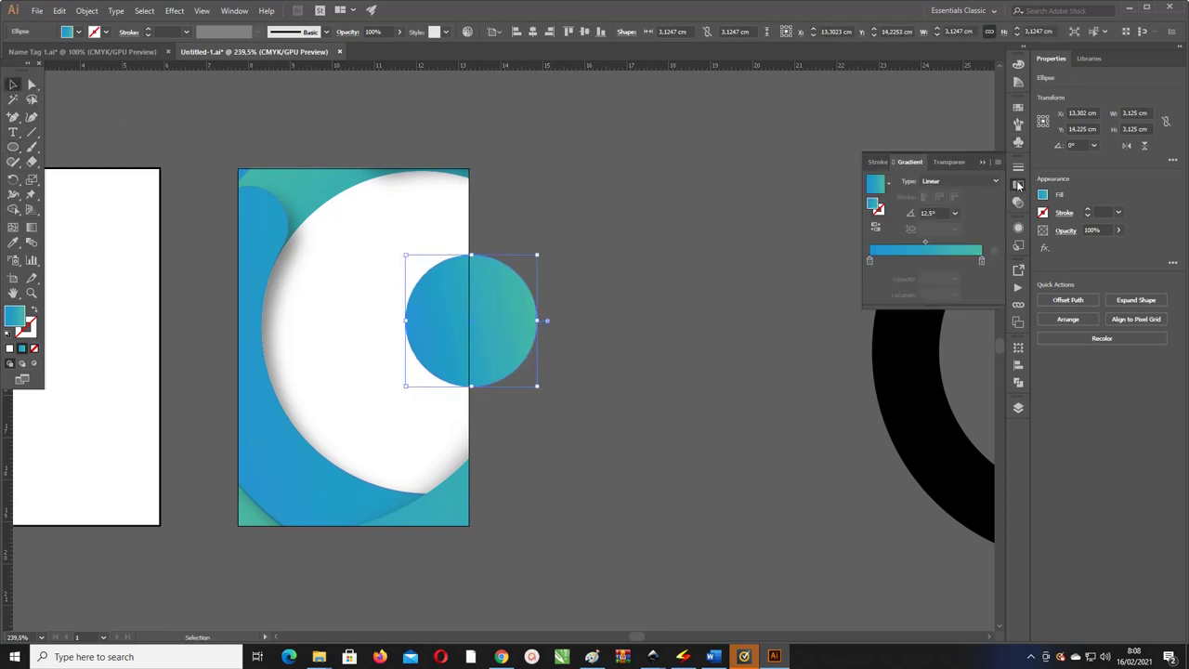
{"action": "left_click", "coordinate": [1019, 107]}
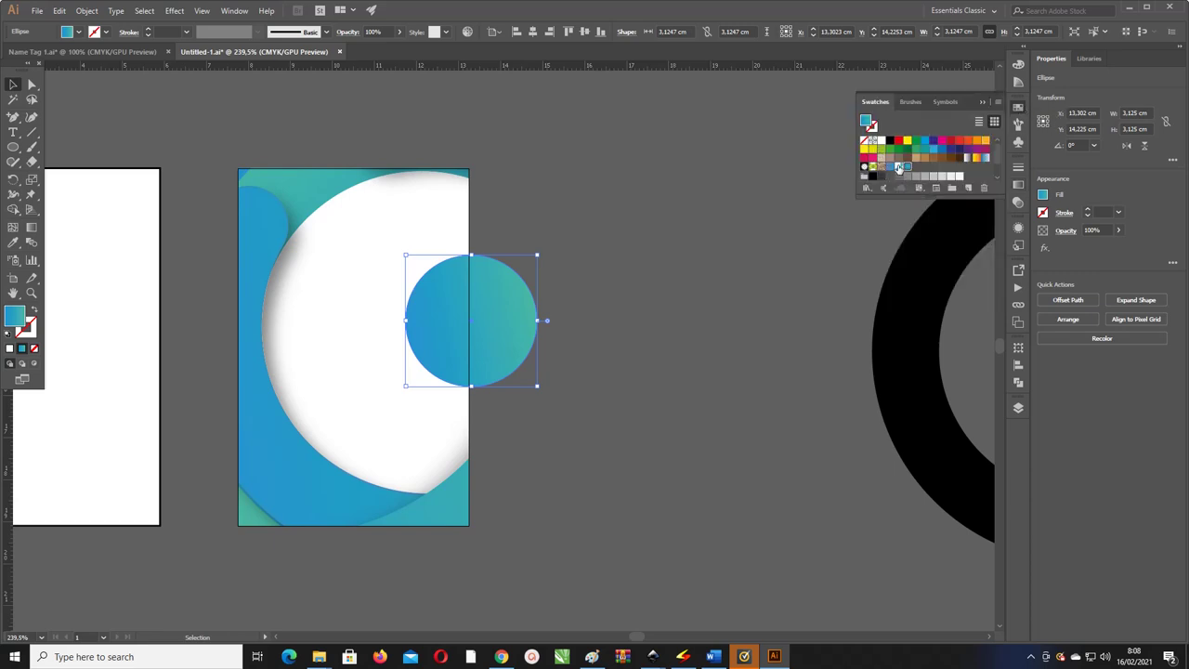
{"action": "left_click", "coordinate": [889, 167]}
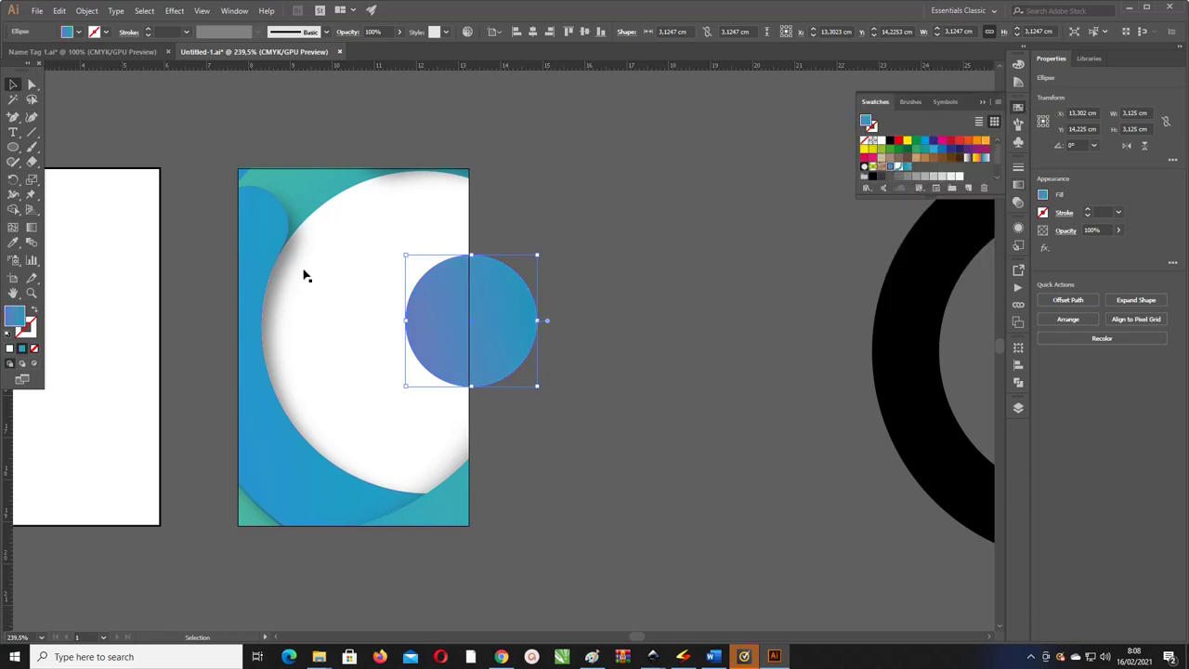
{"action": "key", "text": "g"}
{"action": "left_click_drag", "start_coordinate": [553, 303], "coordinate": [409, 337]}
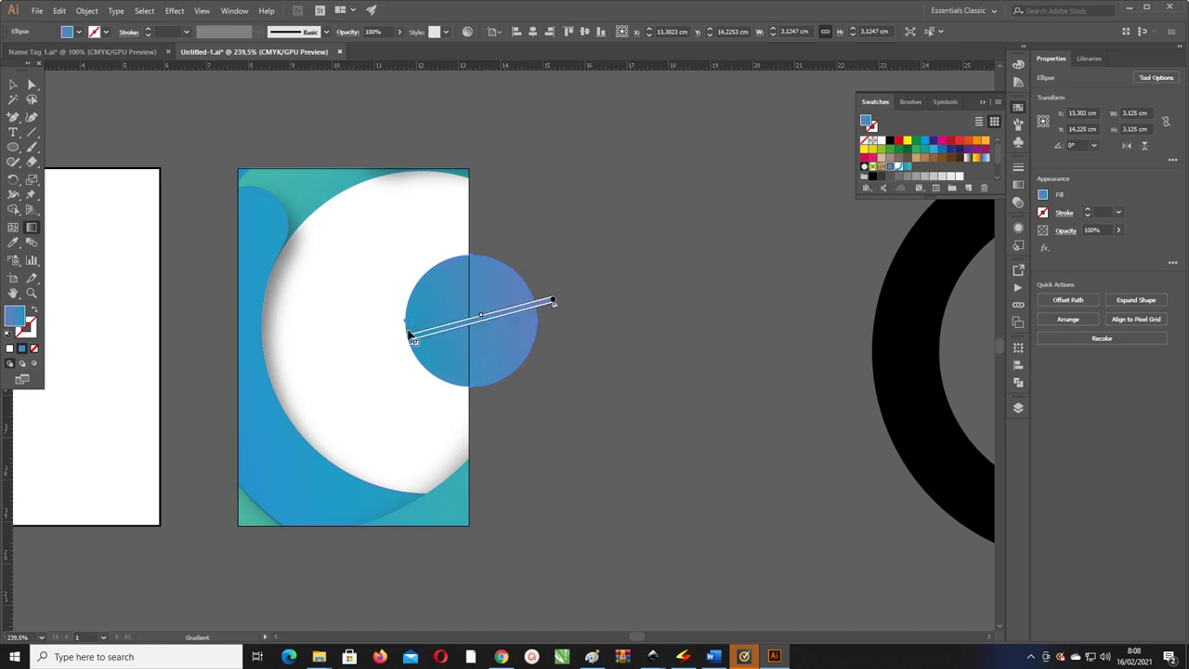
{"action": "key", "text": "v"}
- Vertically centre the circle to the artboard and nudge it into place
{"action": "key", "text": "ctrl+shift+a"}
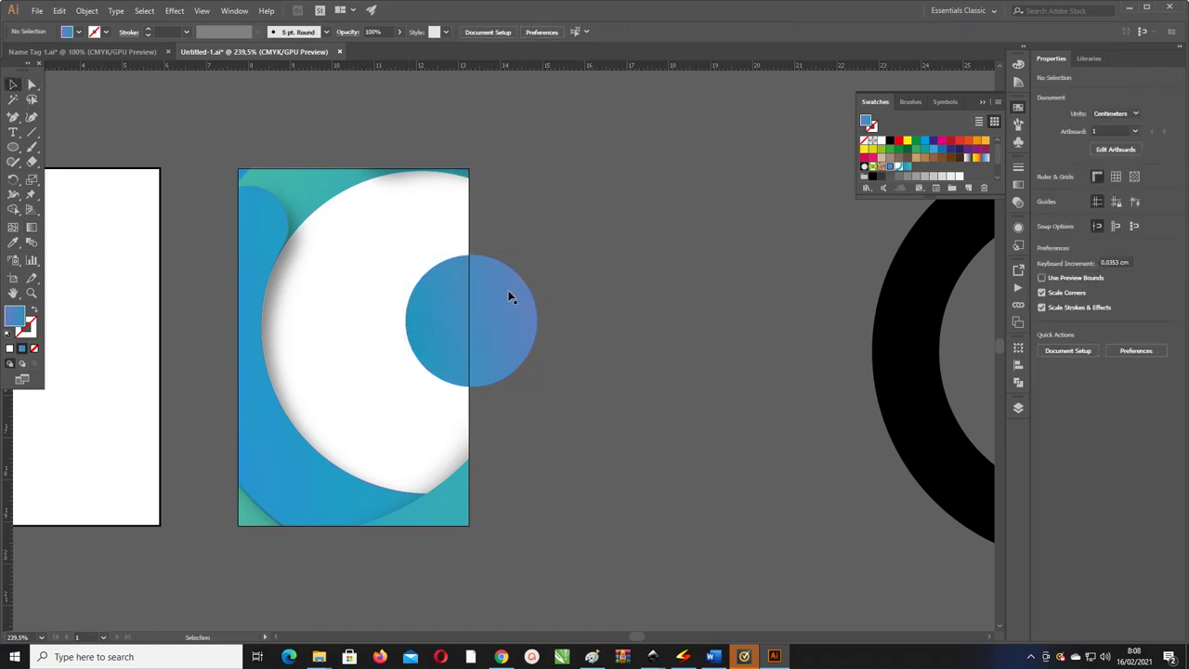
{"action": "left_click", "coordinate": [510, 298]}
{"action": "left_click", "coordinate": [493, 32]}
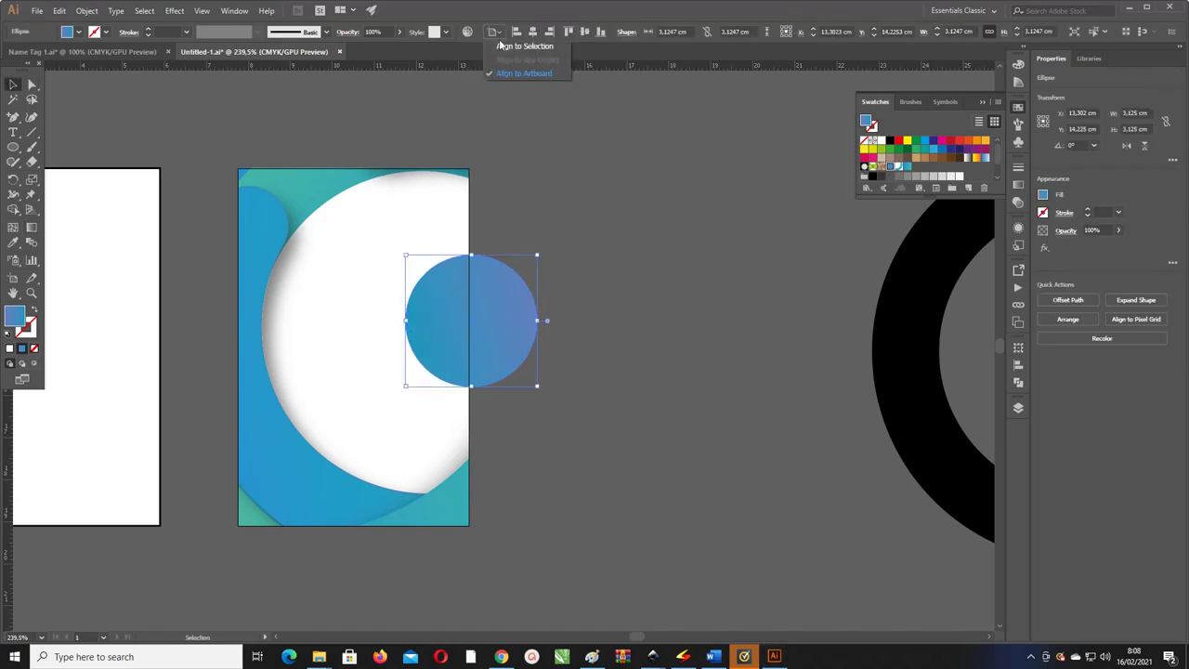
{"action": "left_click", "coordinate": [587, 34]}
{"action": "left_click", "coordinate": [552, 166]}
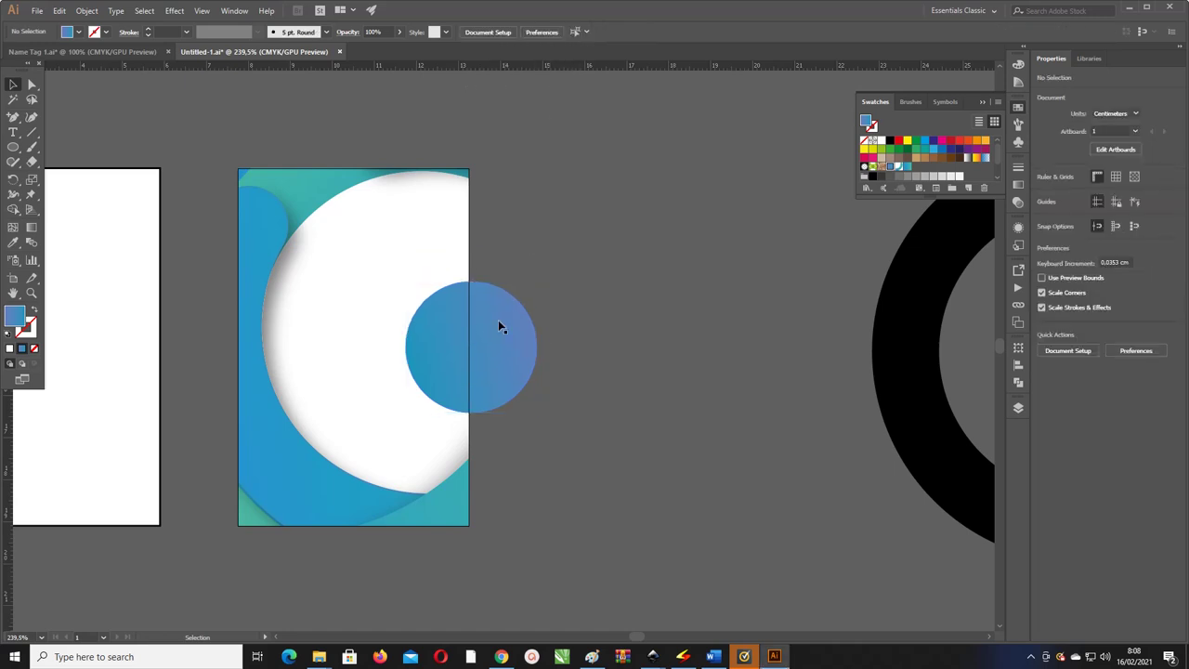
{"action": "left_click_drag", "start_coordinate": [498, 320], "coordinate": [502, 321]}
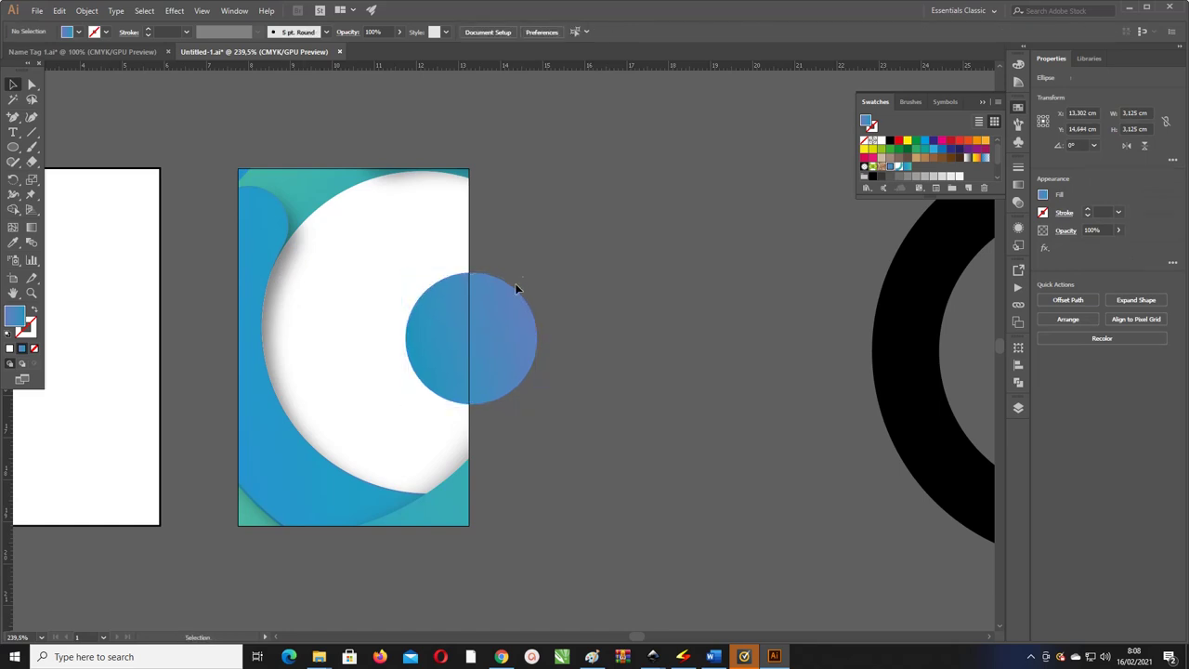
- Select the gradient circle and cut it from the artwork
{"action": "left_click", "coordinate": [582, 231]}
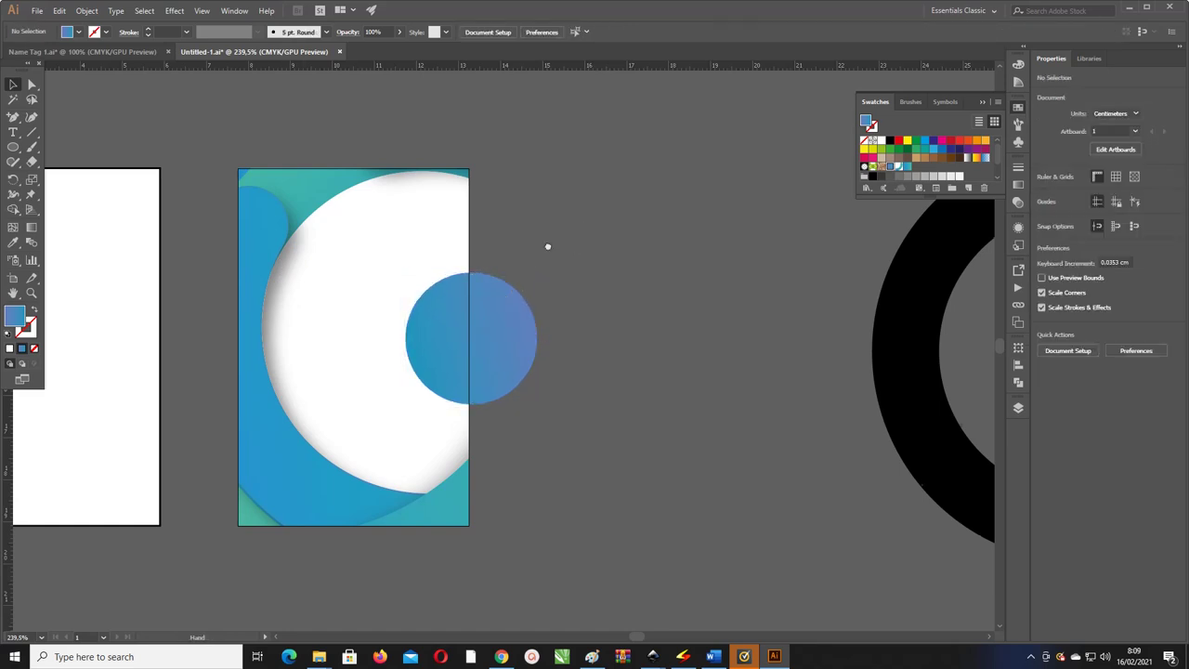
{"action": "scroll", "coordinate": [558, 250], "scroll_direction": "left", "scroll_amount": 1}
{"action": "left_click", "coordinate": [522, 286]}
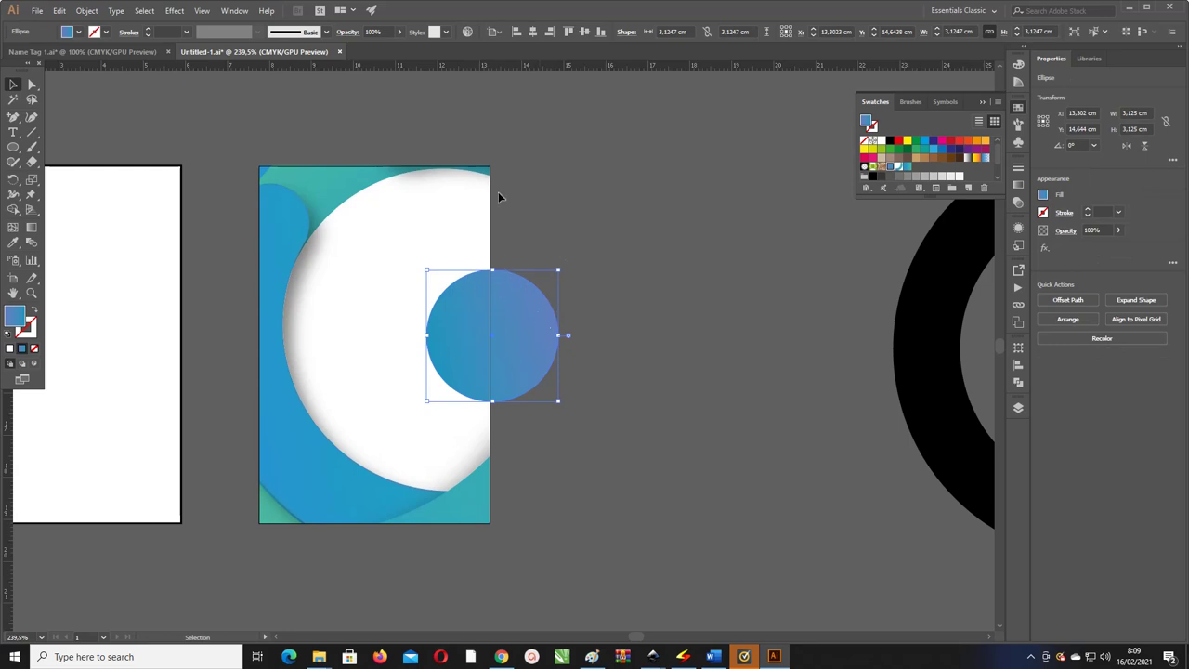
{"action": "left_click", "coordinate": [539, 257]}
{"action": "key", "text": "ctrl+z"}
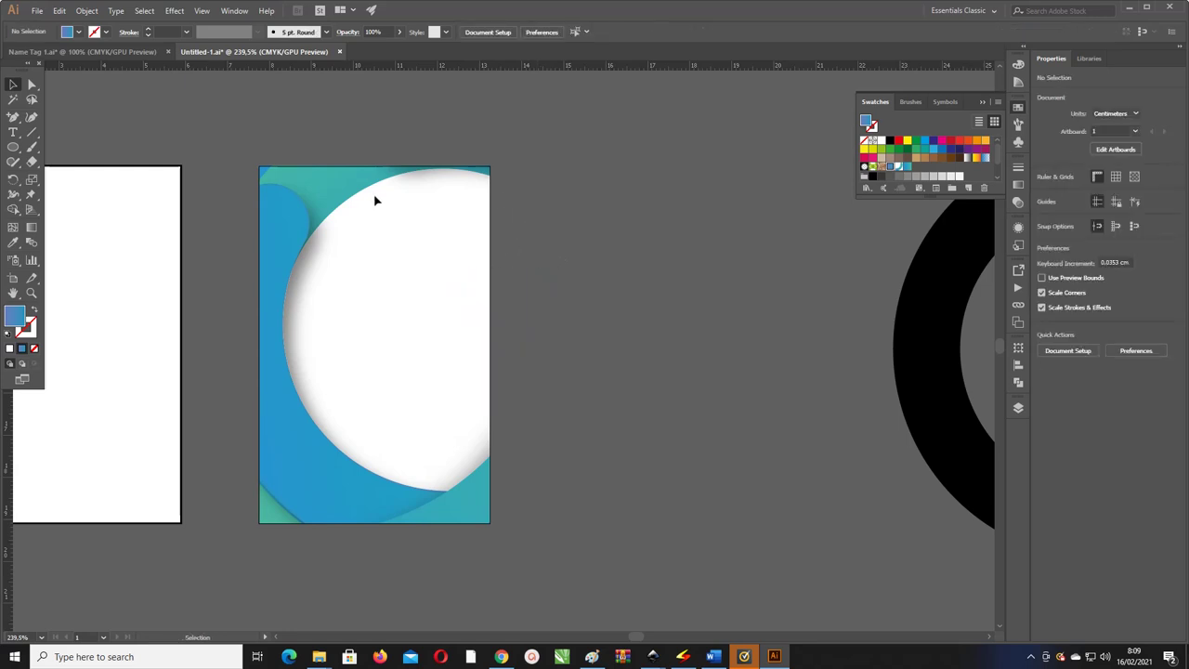
- Isolate the card's clipping group, paste the circle in place there, and exit isolation
{"action": "left_click", "coordinate": [366, 186]}
{"action": "right_click", "coordinate": [365, 184]}
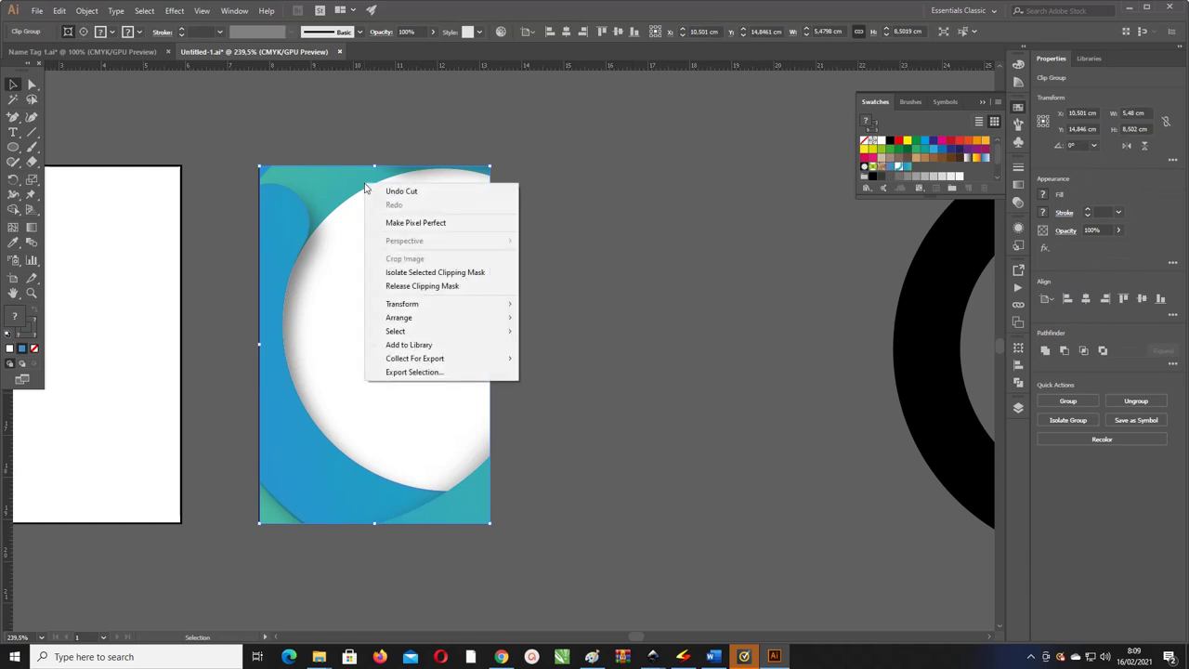
{"action": "left_click", "coordinate": [435, 273]}
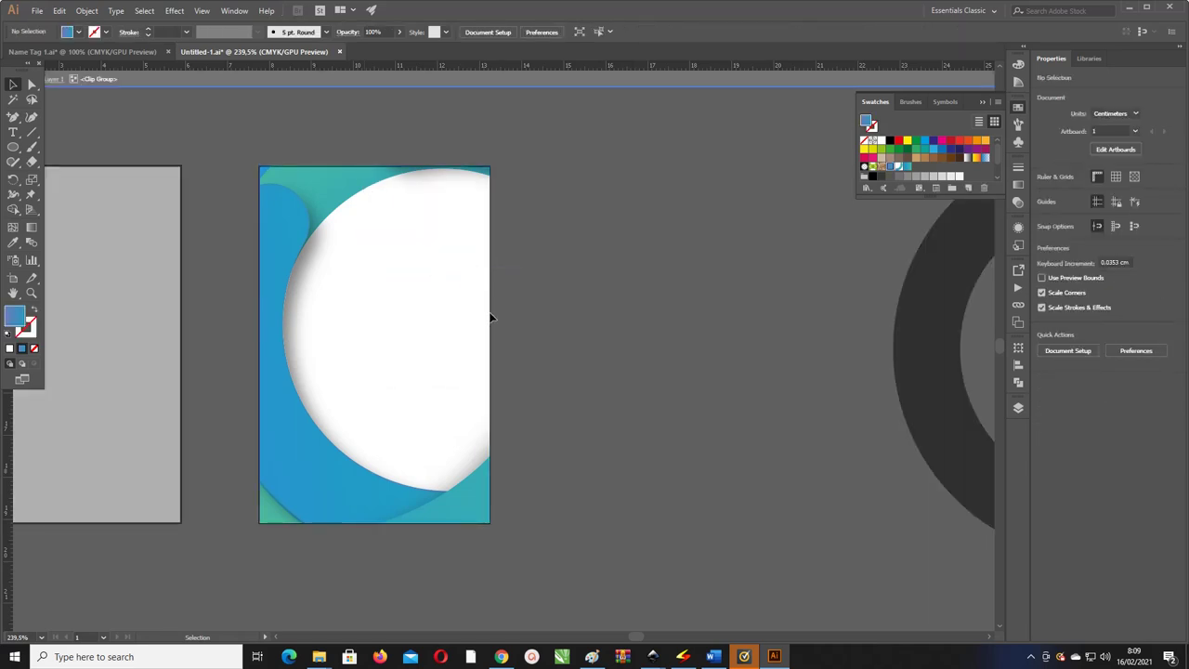
{"action": "key", "text": "a"}
{"action": "key", "text": "ctrl+v"}
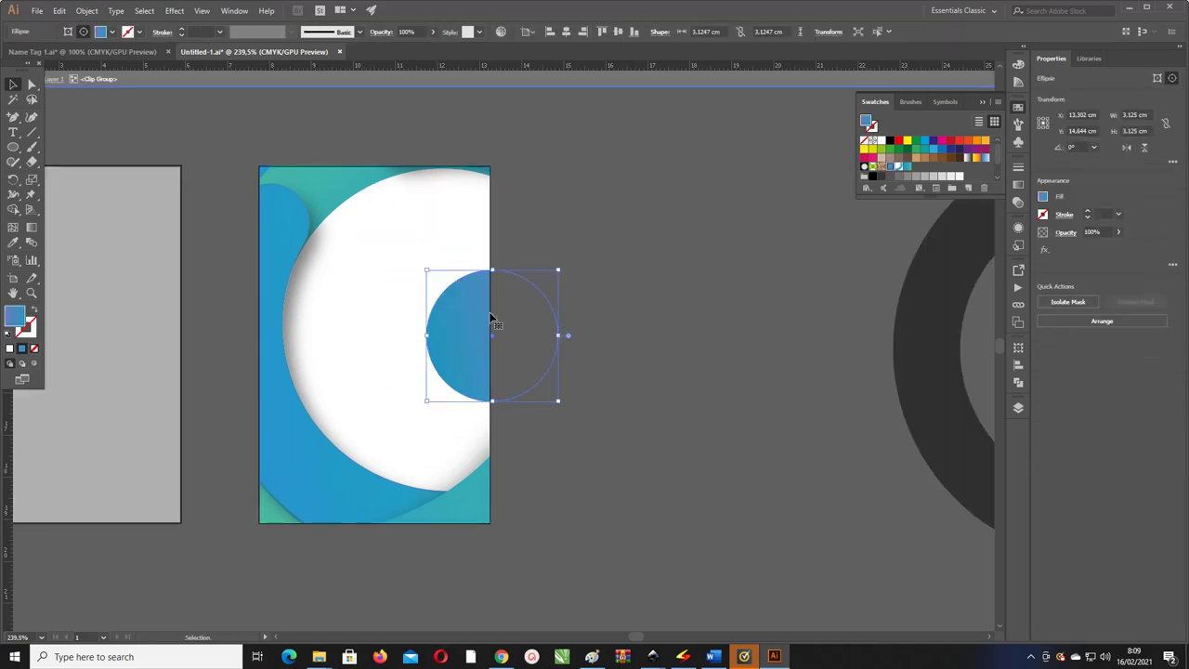
{"action": "key", "text": "Escape"}
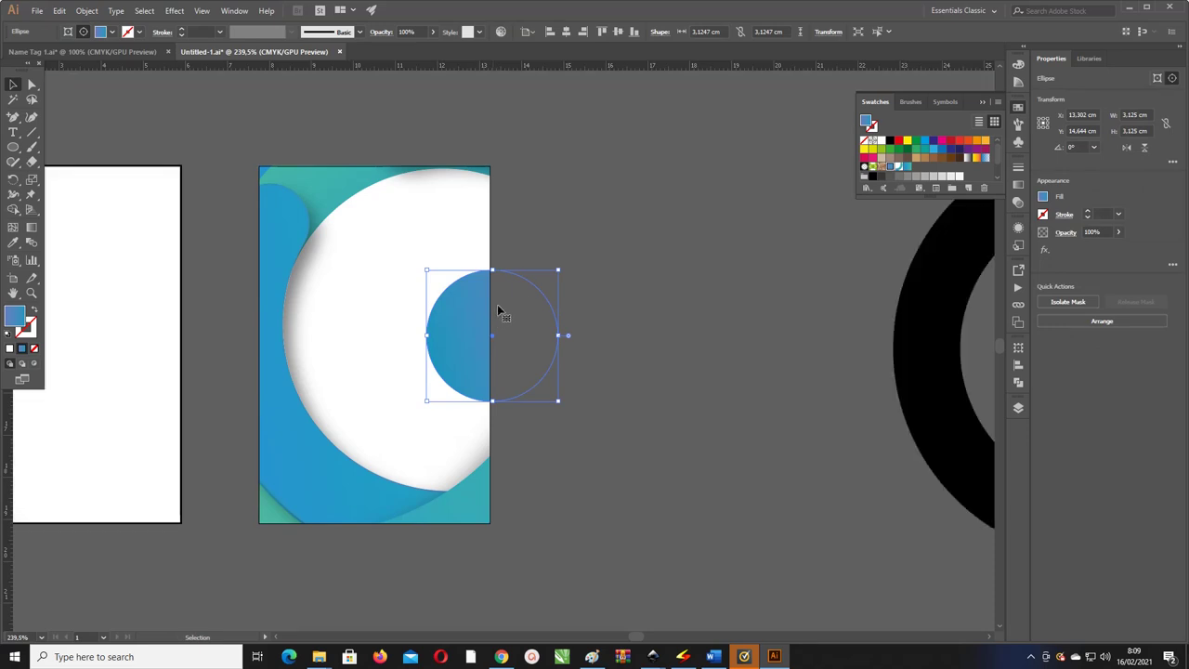
{"action": "left_click", "coordinate": [516, 288]}
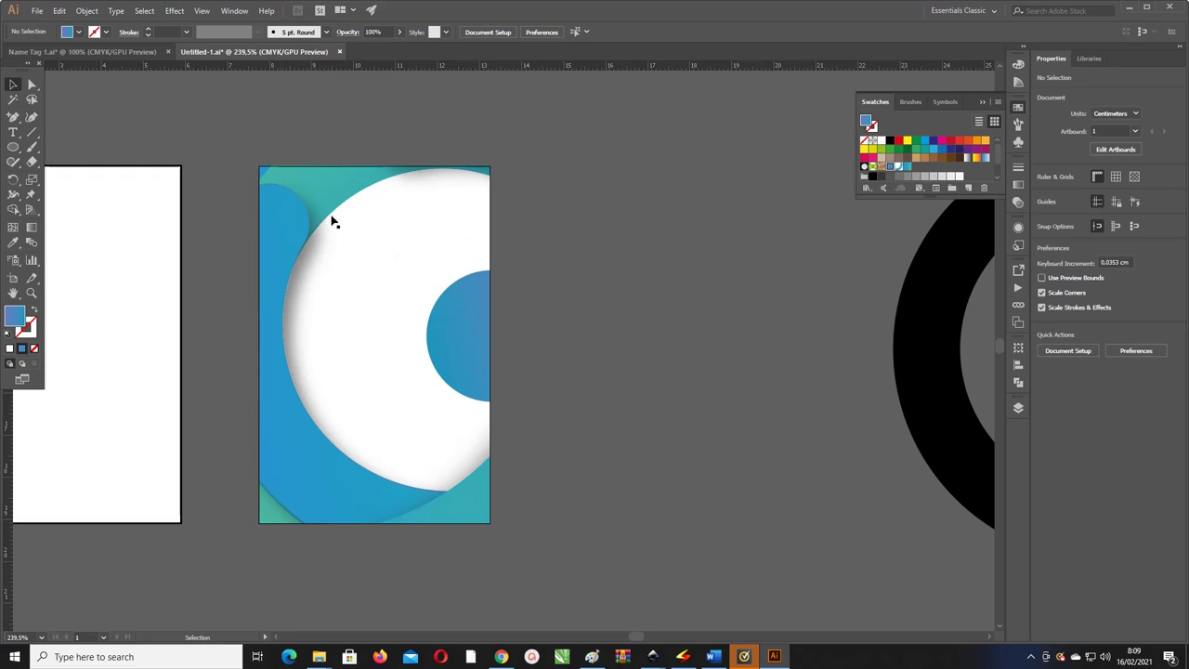
- Draw a circle right of the card as an unfilled gradient outline with 4 pt stroke
{"action": "left_click", "coordinate": [13, 148]}
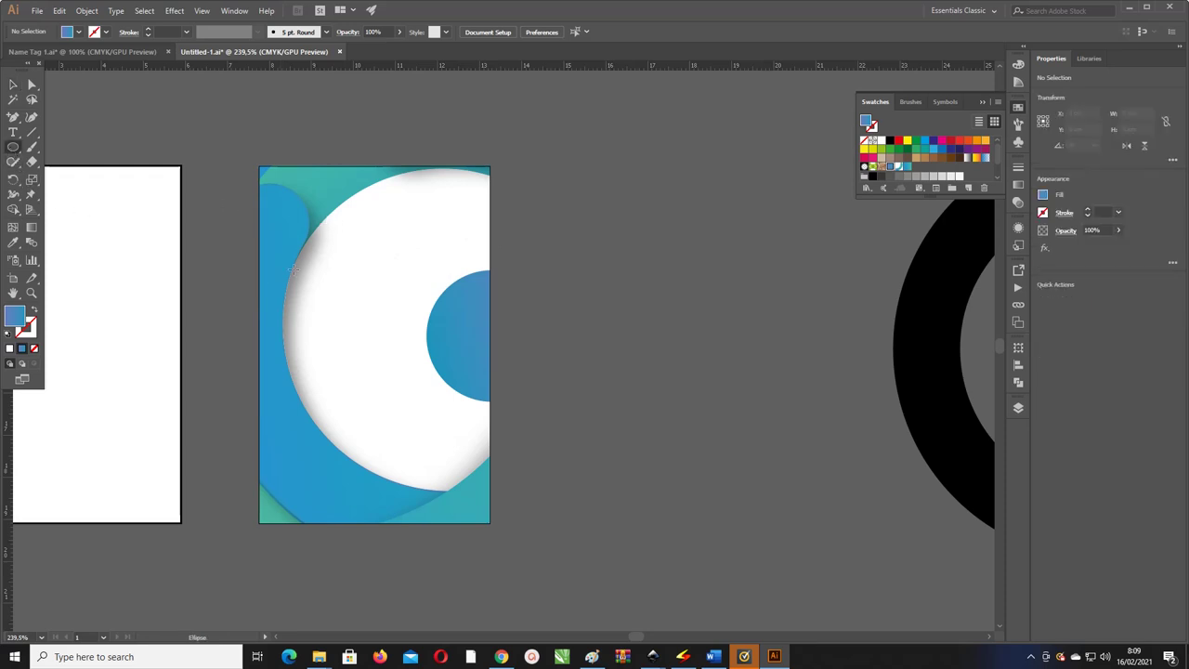
{"action": "key", "text": "v"}
{"action": "left_click_drag", "start_coordinate": [324, 252], "coordinate": [374, 300]}
{"action": "key", "text": "ctrl+z"}
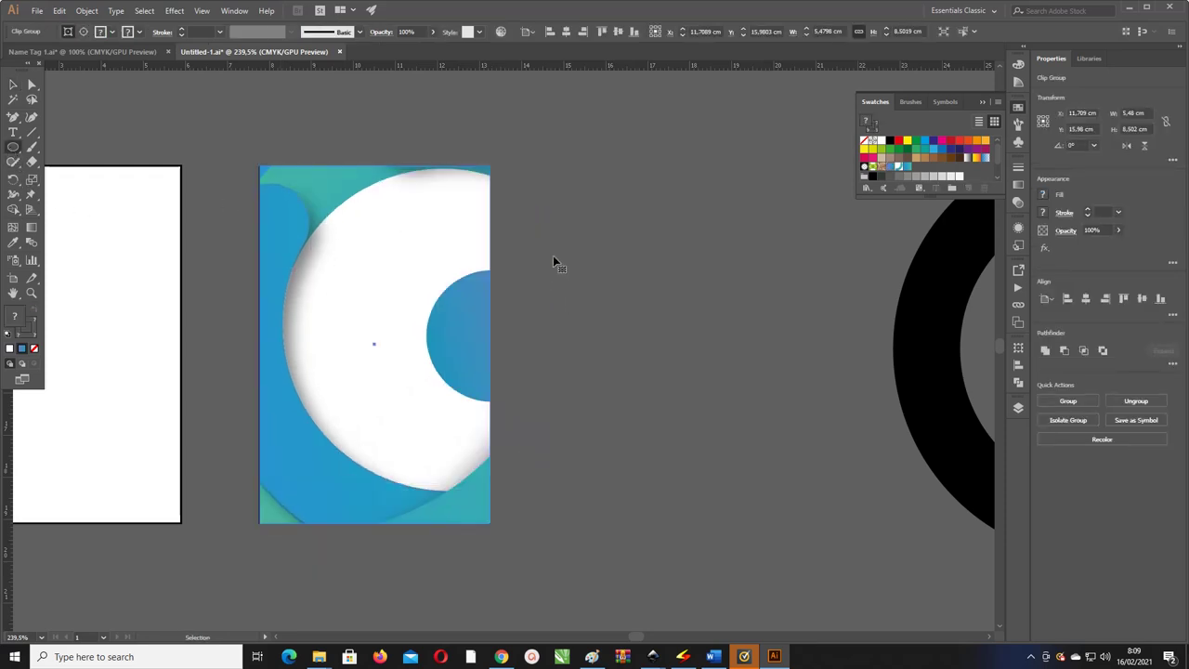
{"action": "key", "text": "l"}
{"action": "mouse_move", "coordinate": [588, 266]}
{"action": "left_mouse_down"}
{"action": "mouse_move", "coordinate": [641, 316]}
{"action": "mouse_move", "coordinate": [637, 306]}
{"action": "left_mouse_up"}
{"action": "key", "text": "v"}
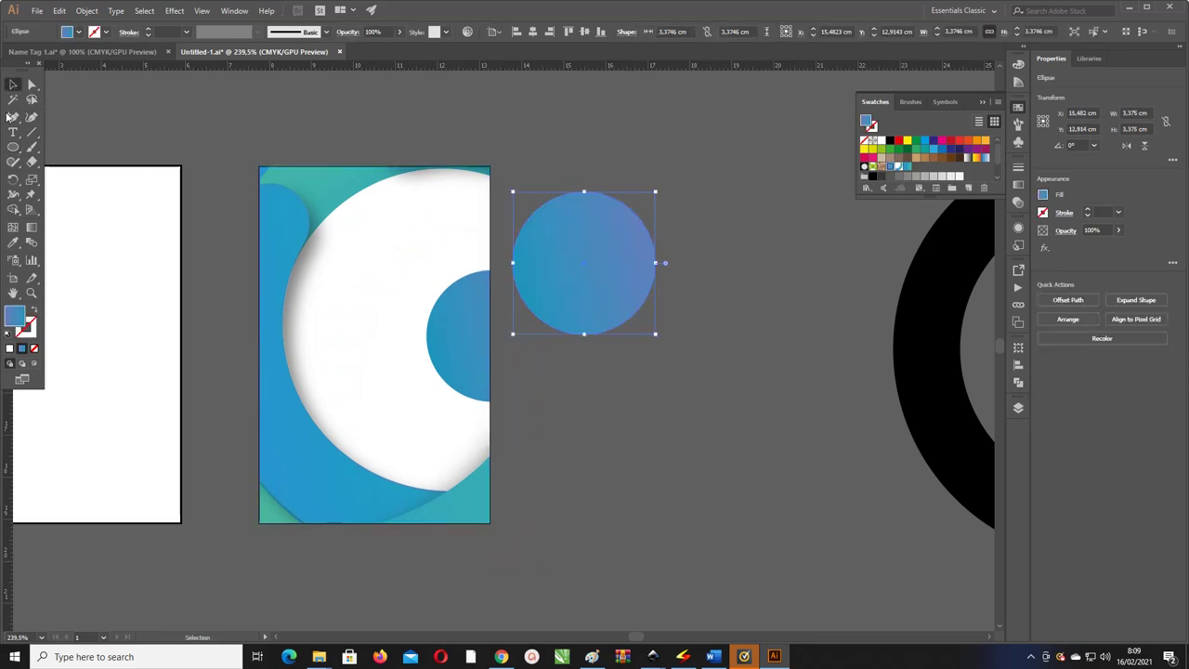
{"action": "left_click", "coordinate": [32, 310]}
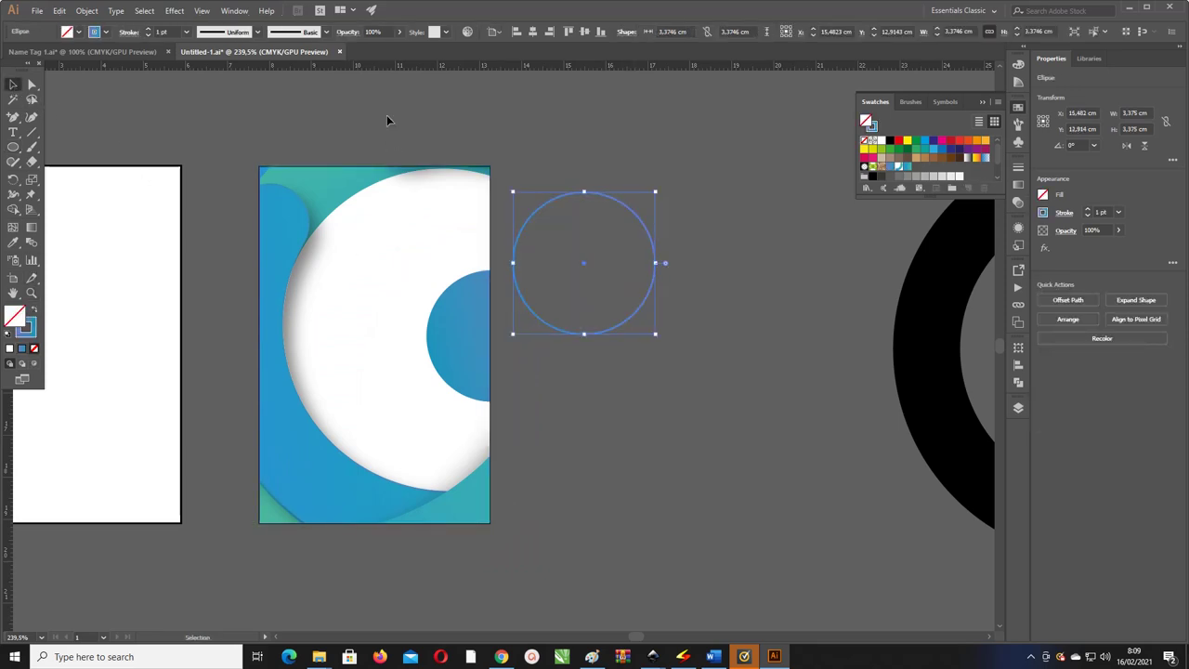
{"action": "left_click", "coordinate": [150, 31]}
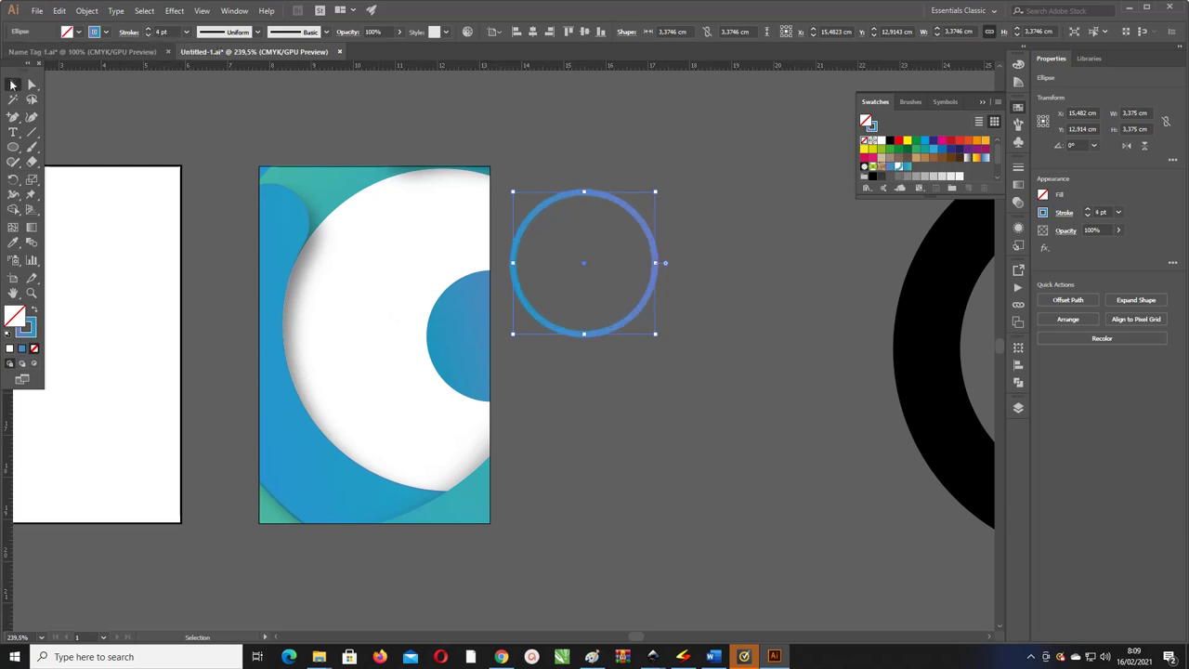
- Move the blue ring onto the card's white area and make it slightly smaller
{"action": "left_click_drag", "start_coordinate": [578, 196], "coordinate": [370, 254]}
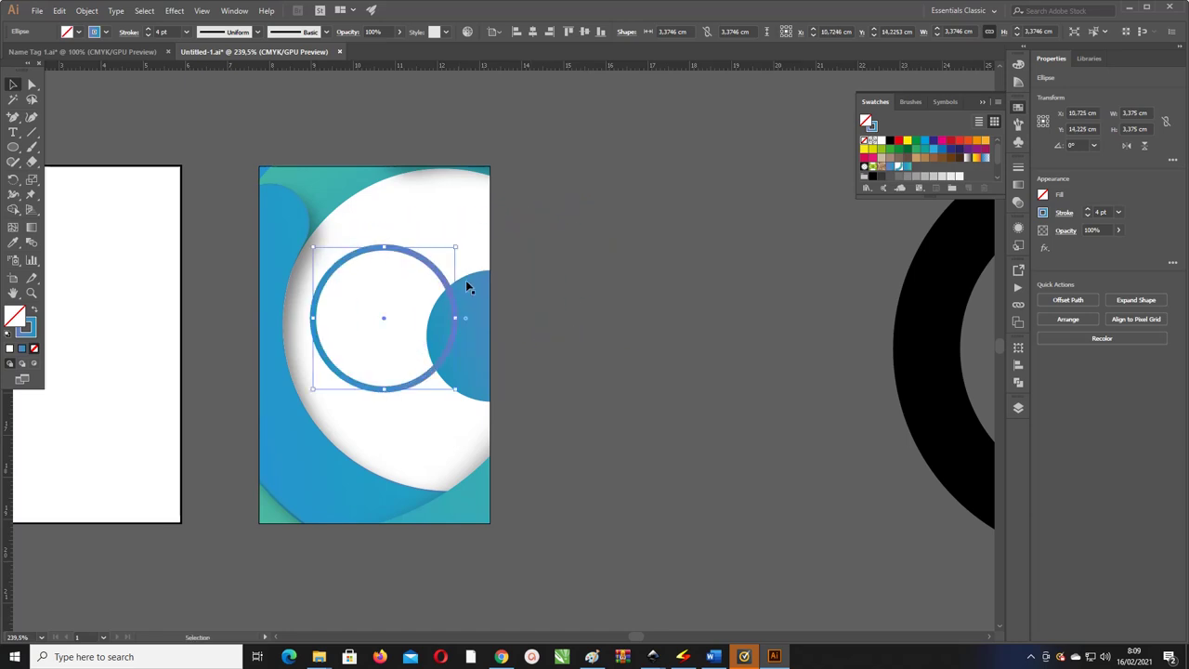
{"action": "left_click", "coordinate": [473, 283], "text": "shift"}
{"action": "key", "text": "ctrl+shift+a"}
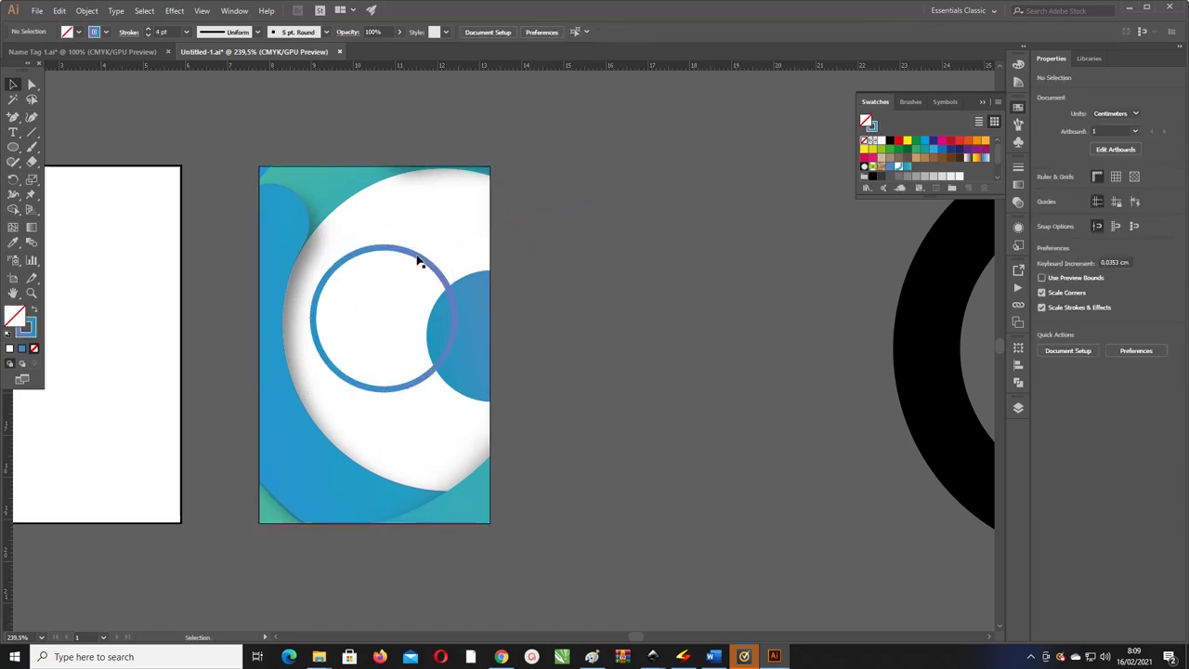
{"action": "left_click", "coordinate": [418, 261]}
{"action": "left_click_drag", "start_coordinate": [455, 248], "coordinate": [434, 280]}
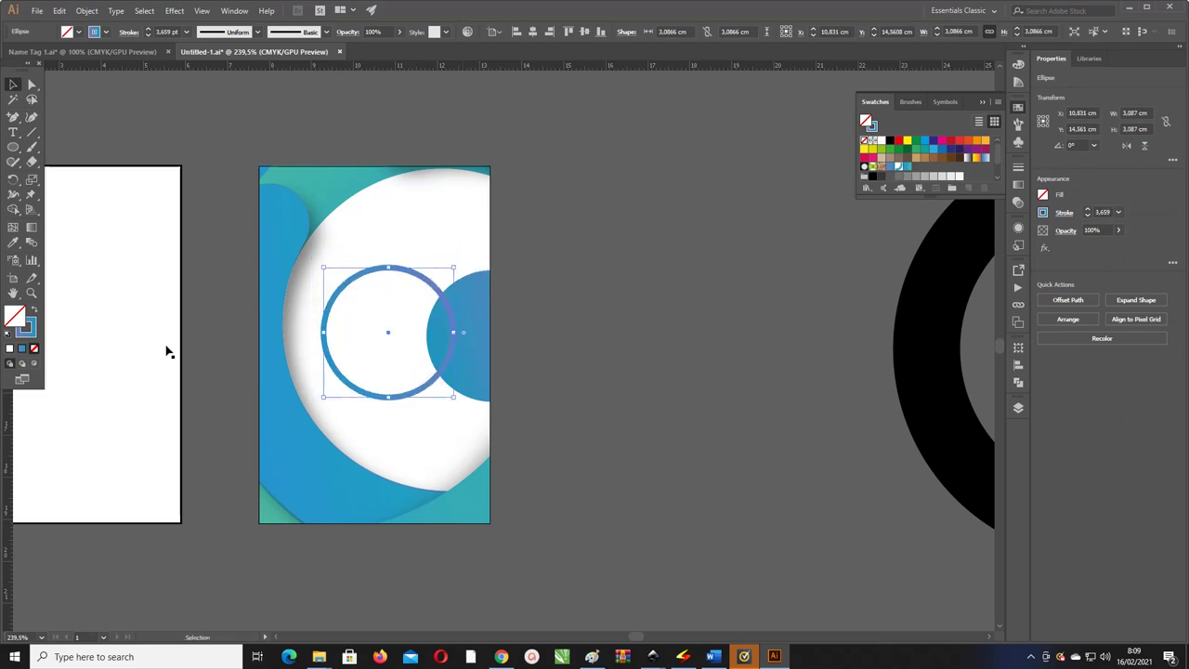
- Fill the ring with white (#ffffff) and nudge it back into place
{"action": "double_click", "coordinate": [15, 316]}
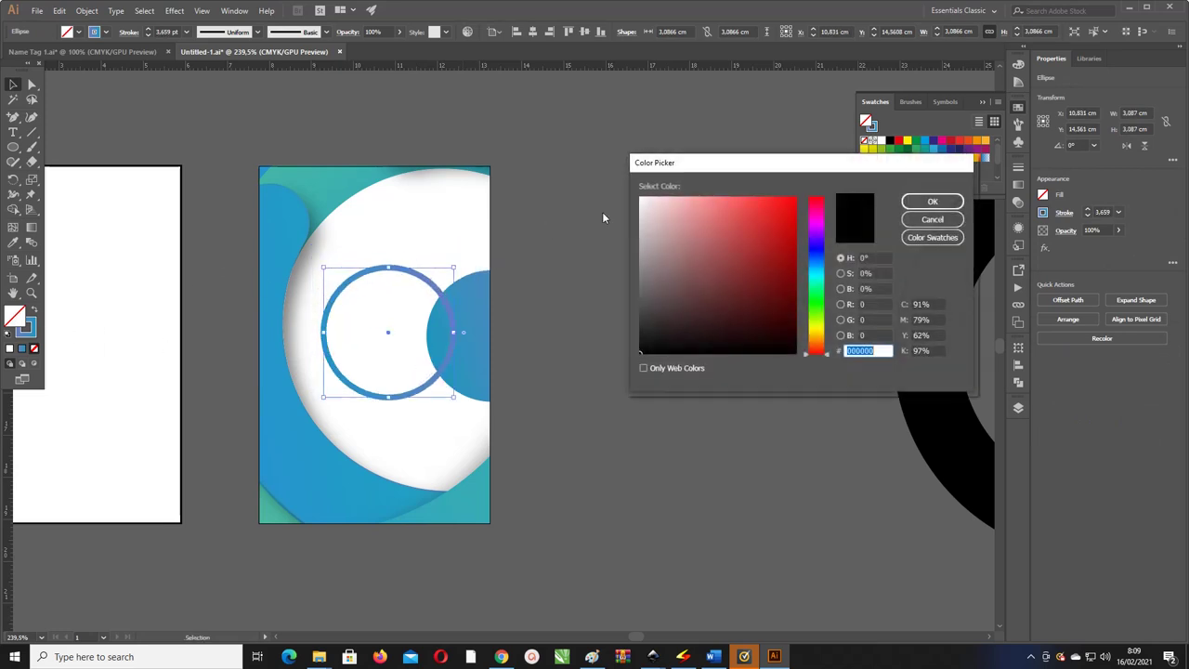
{"action": "type", "text": "ffffff"}
{"action": "key", "text": "Return"}
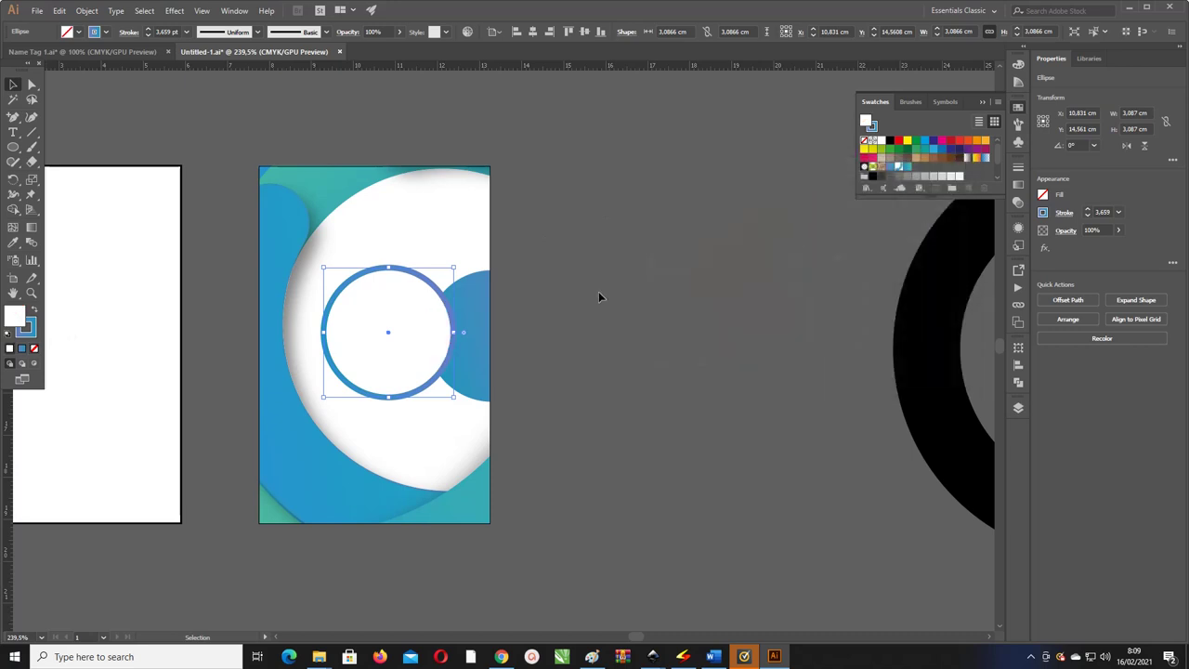
{"action": "key", "text": "Down"}
{"action": "key", "text": "Down"}
{"action": "key", "text": "Down"}
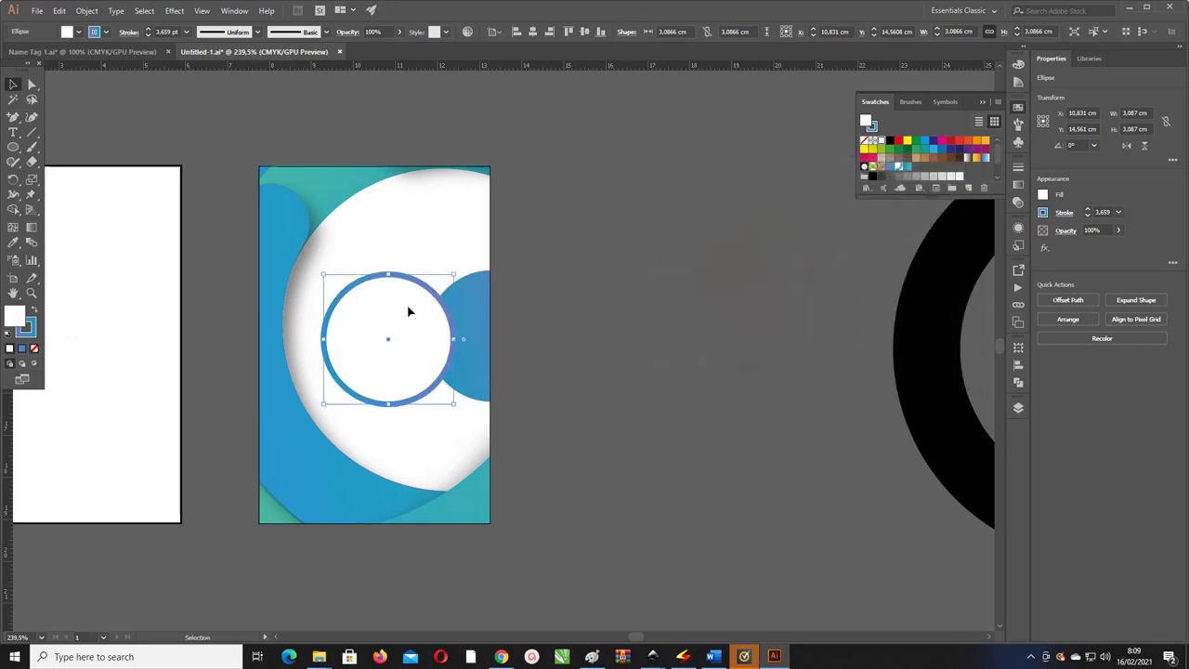
{"action": "key", "text": "Up"}
{"action": "key", "text": "Up"}
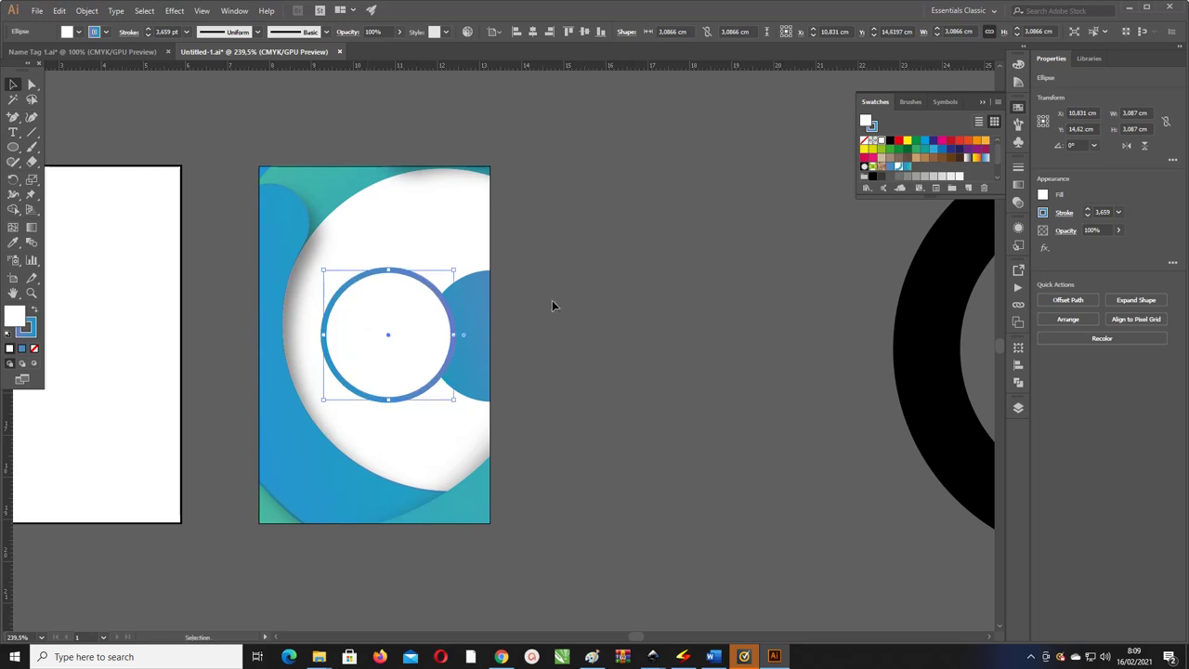
{"action": "left_click", "coordinate": [552, 300]}
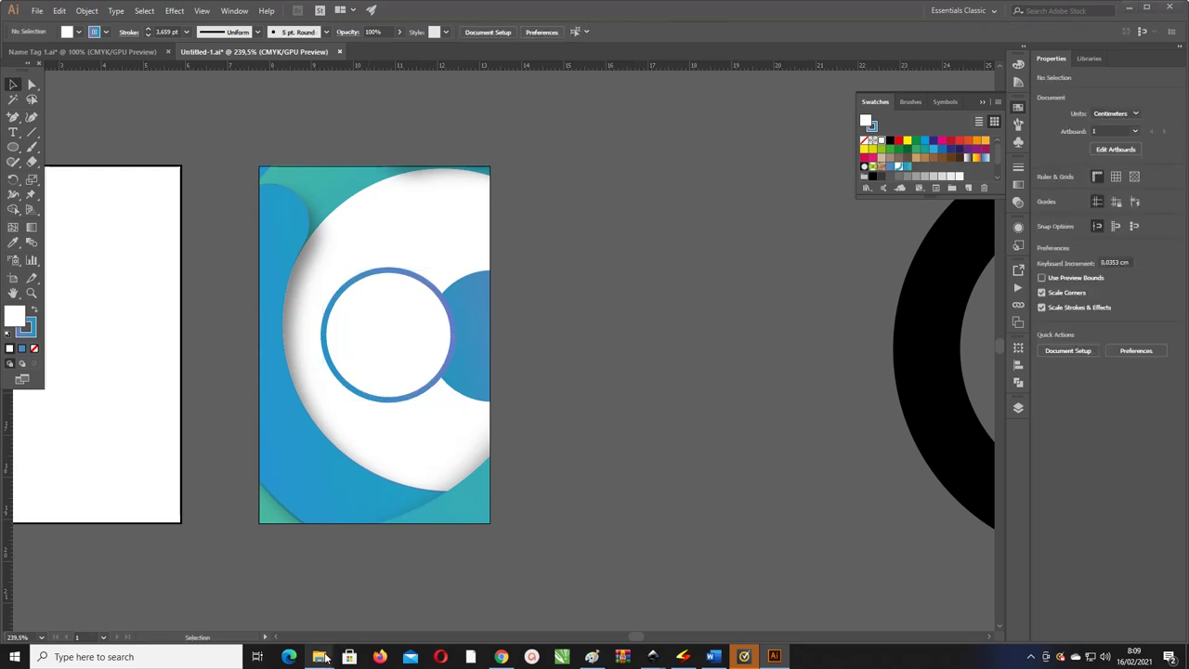
- Drag the avatar and sphere logo images from the Pictures folder toward Illustrator
{"action": "mouse_move", "coordinate": [319, 657]}
{"action": "left_click", "coordinate": [277, 593]}
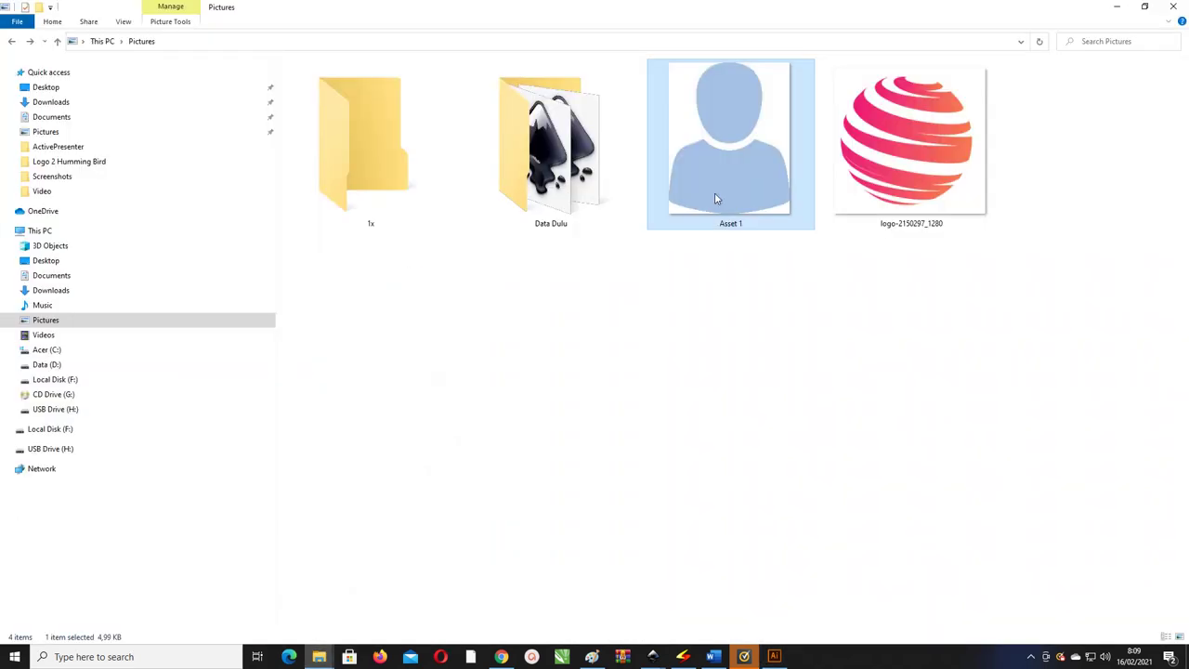
{"action": "left_click", "coordinate": [894, 177], "text": "ctrl"}
{"action": "left_click_drag", "start_coordinate": [903, 173], "coordinate": [797, 588]}
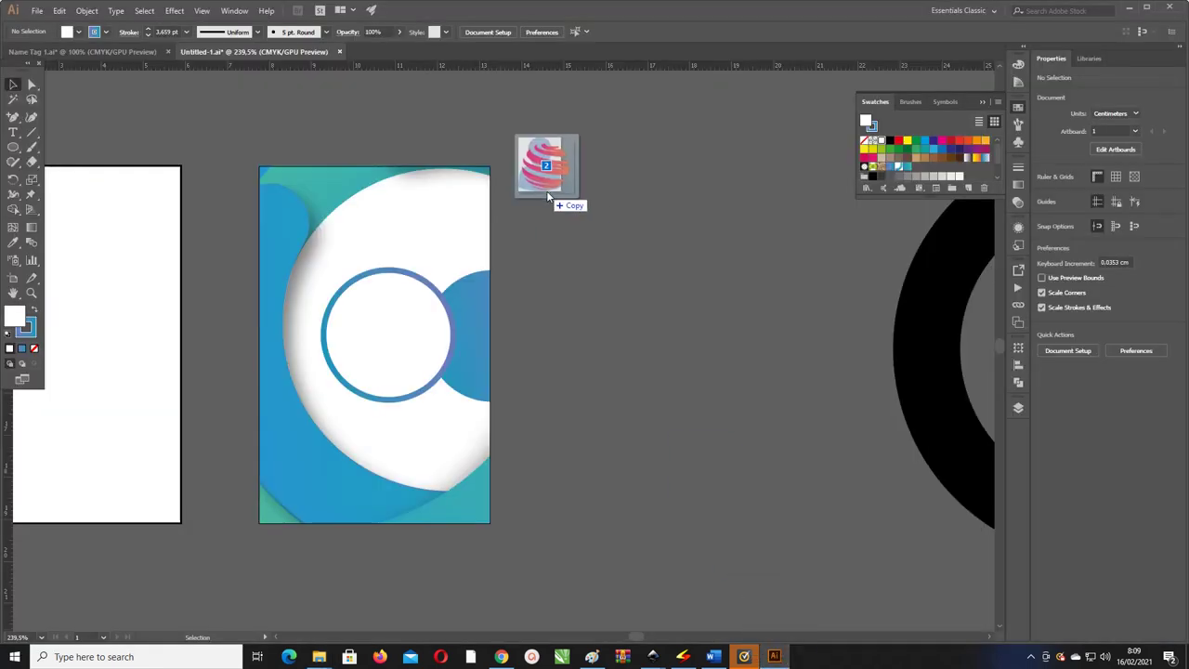
- Drop the avatar and logo onto the canvas and set the logo width to 5
{"action": "left_click_drag", "start_coordinate": [798, 588], "coordinate": [555, 201]}
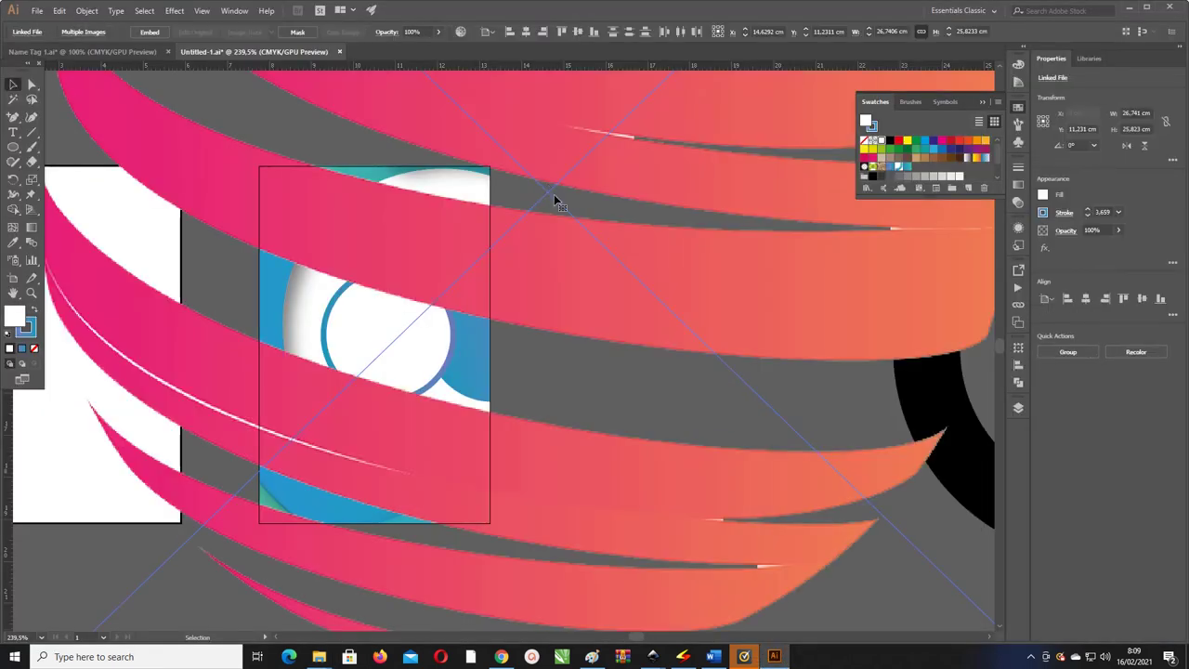
{"action": "key", "text": "ctrl+minus"}
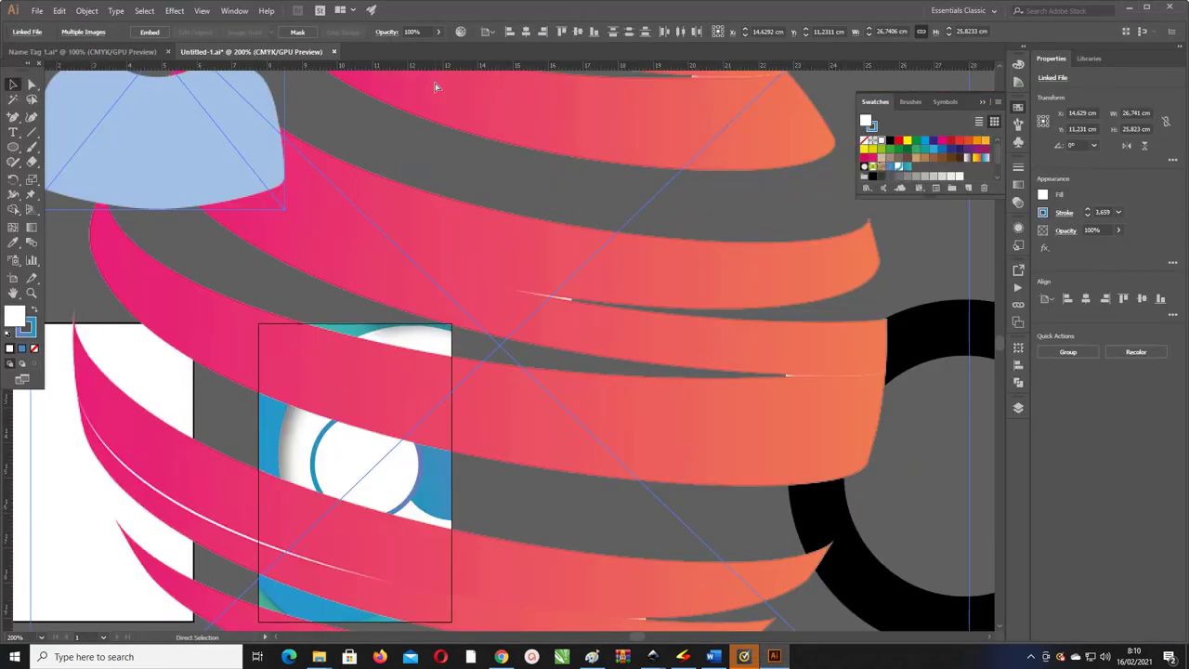
{"action": "key", "text": "ctrl+minus"}
{"action": "key", "text": "ctrl+minus"}
{"action": "key", "text": "ctrl+minus"}
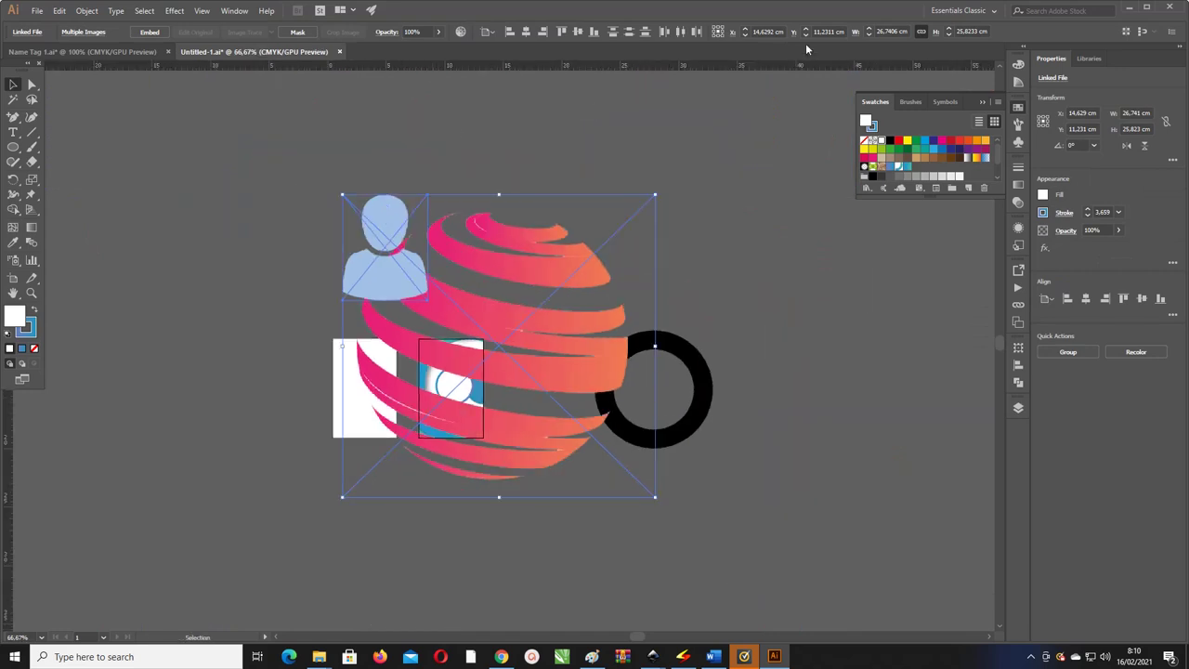
{"action": "left_click", "coordinate": [890, 31]}
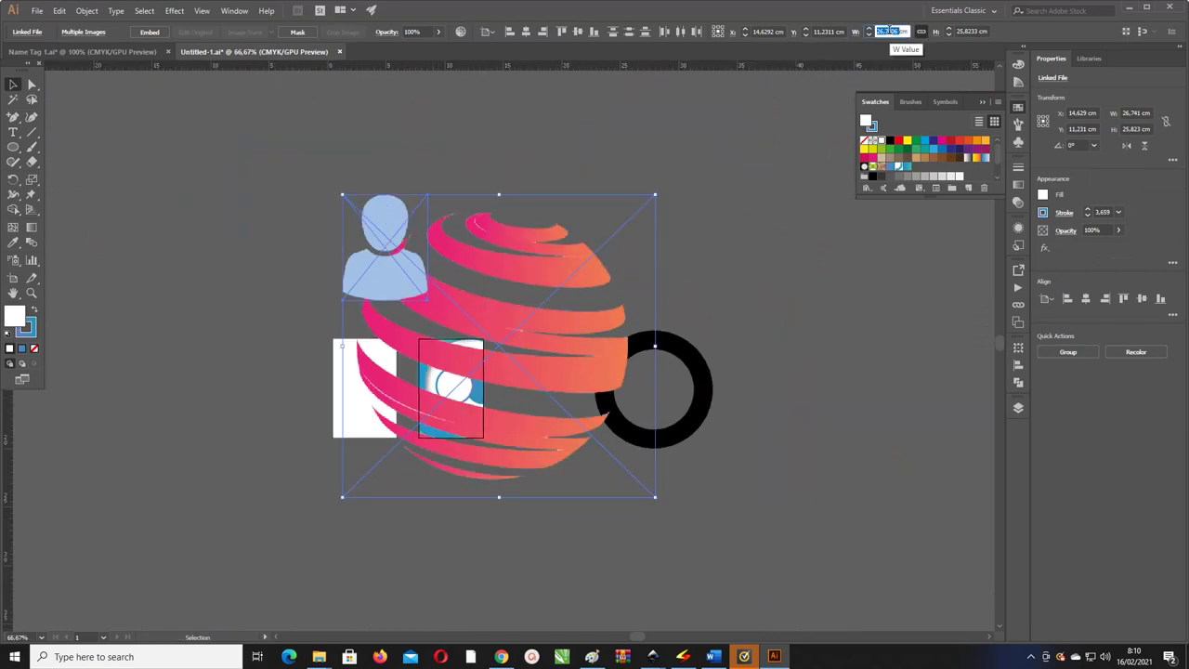
{"action": "type", "text": "5"}
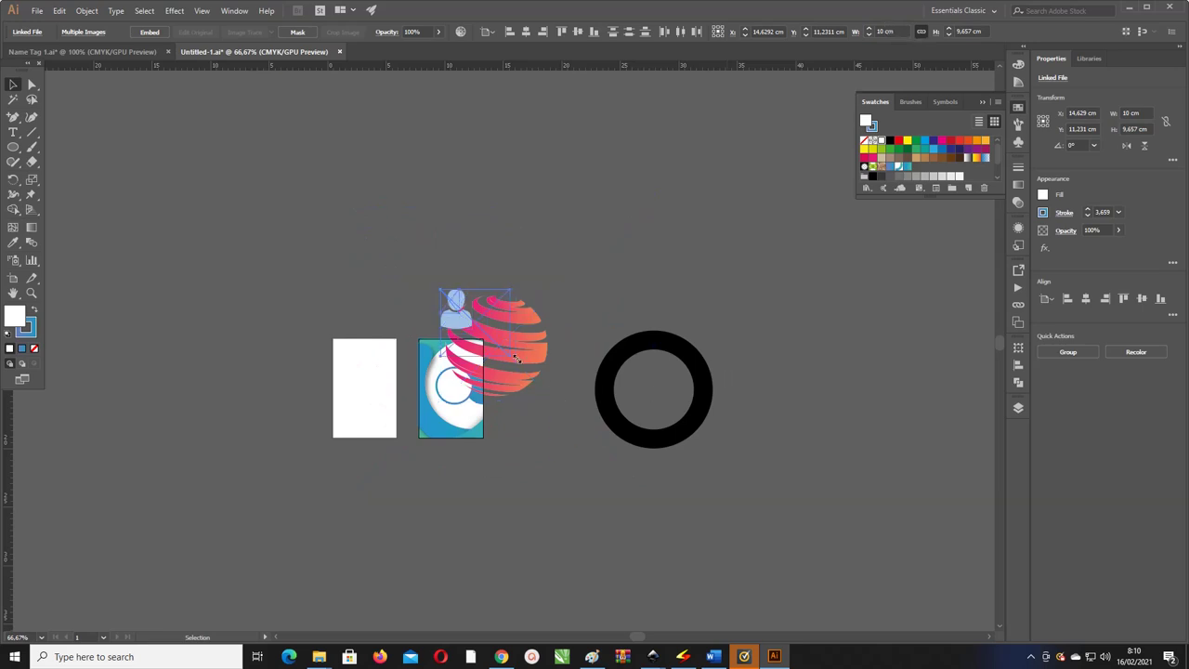
- Move the sphere logo onto the top of the blue card and shrink it to a small emblem
{"action": "left_click_drag", "start_coordinate": [560, 406], "coordinate": [473, 327]}
{"action": "key", "text": "z"}
{"action": "mouse_move", "coordinate": [418, 281]}
{"action": "left_mouse_down"}
{"action": "mouse_move", "coordinate": [654, 454]}
{"action": "mouse_move", "coordinate": [555, 387]}
{"action": "left_mouse_up"}
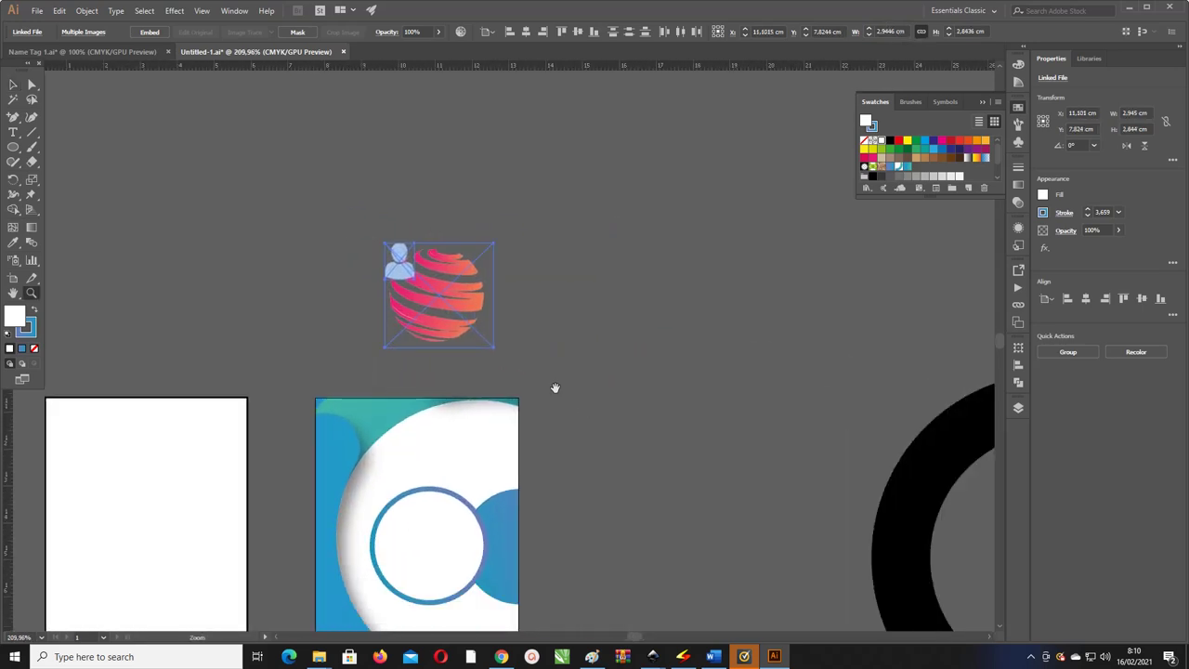
{"action": "key", "text": "v"}
{"action": "left_click", "coordinate": [388, 138]}
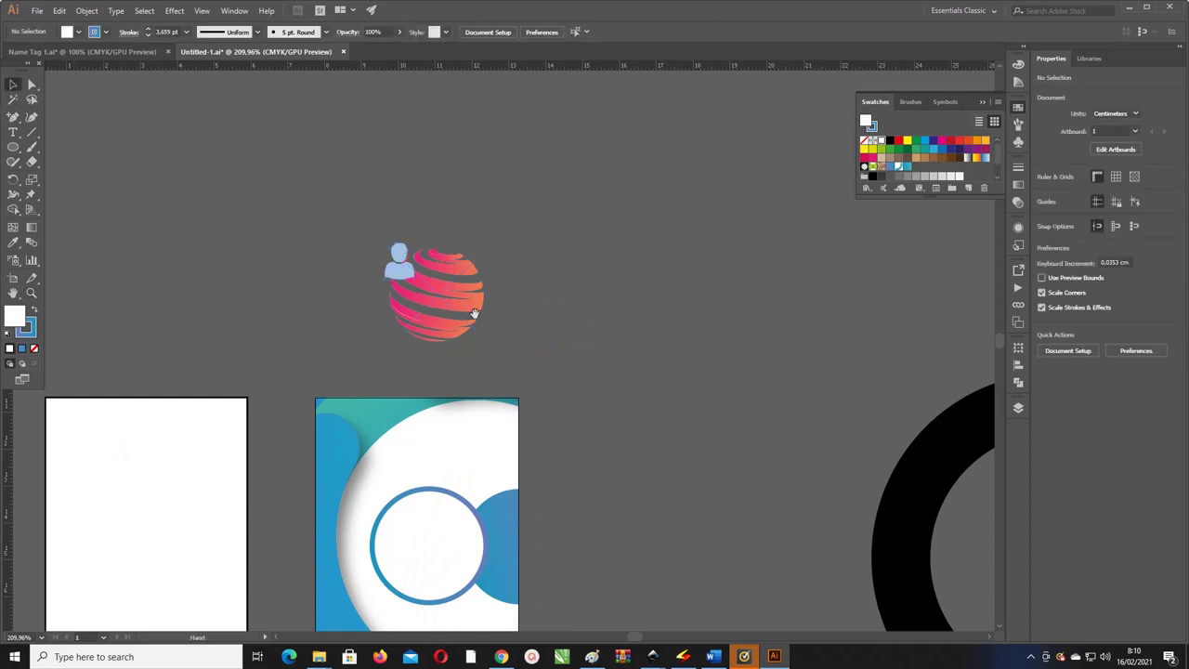
{"action": "scroll", "coordinate": [449, 214], "scroll_direction": "down", "scroll_amount": 3}
{"action": "left_click_drag", "start_coordinate": [448, 213], "coordinate": [448, 350]}
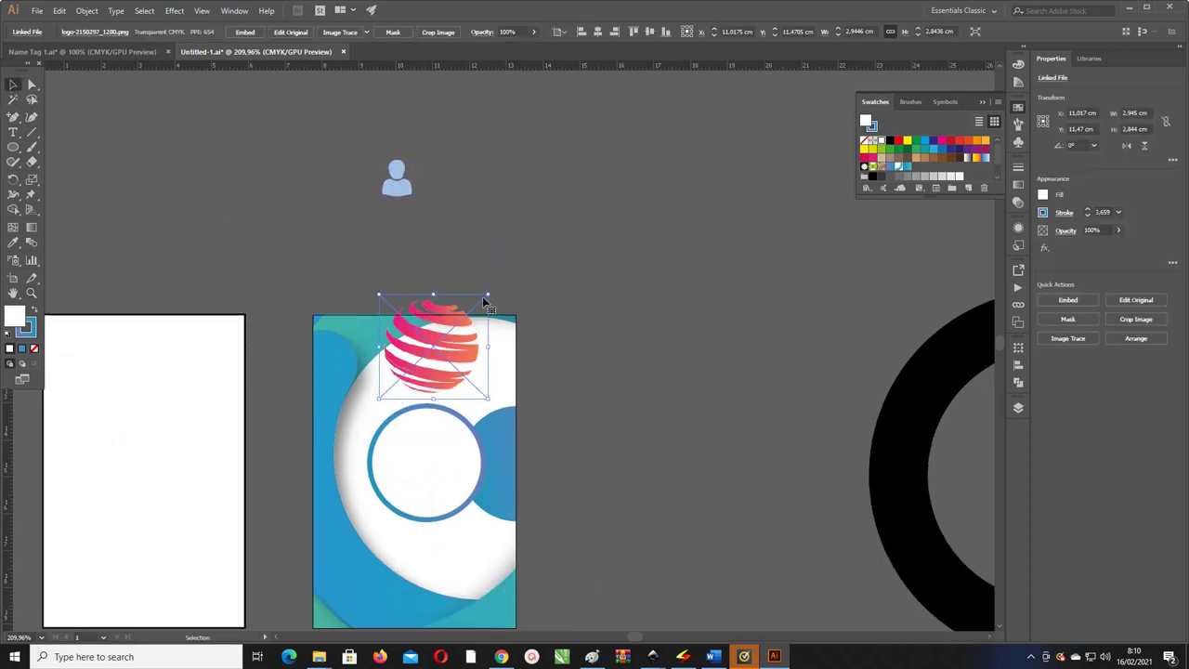
{"action": "left_click_drag", "start_coordinate": [489, 294], "coordinate": [427, 359]}
{"action": "left_click", "coordinate": [14, 85]}
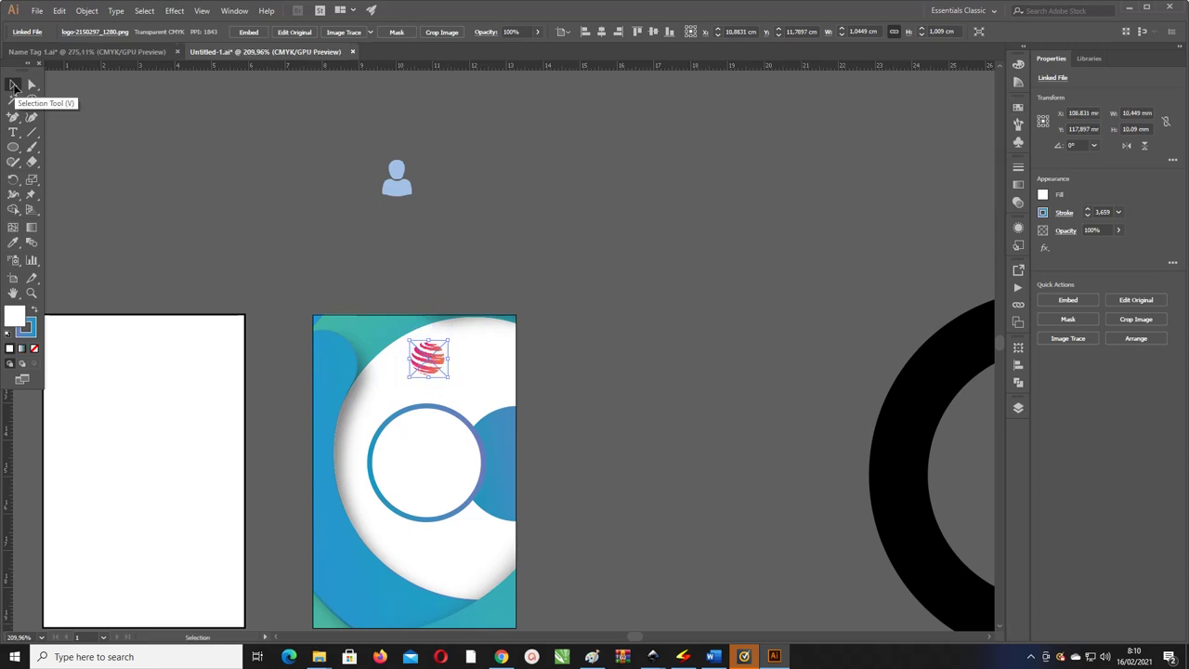
- Add the text 'NAME COMPANY' centred under the logo
{"action": "left_click", "coordinate": [13, 132]}
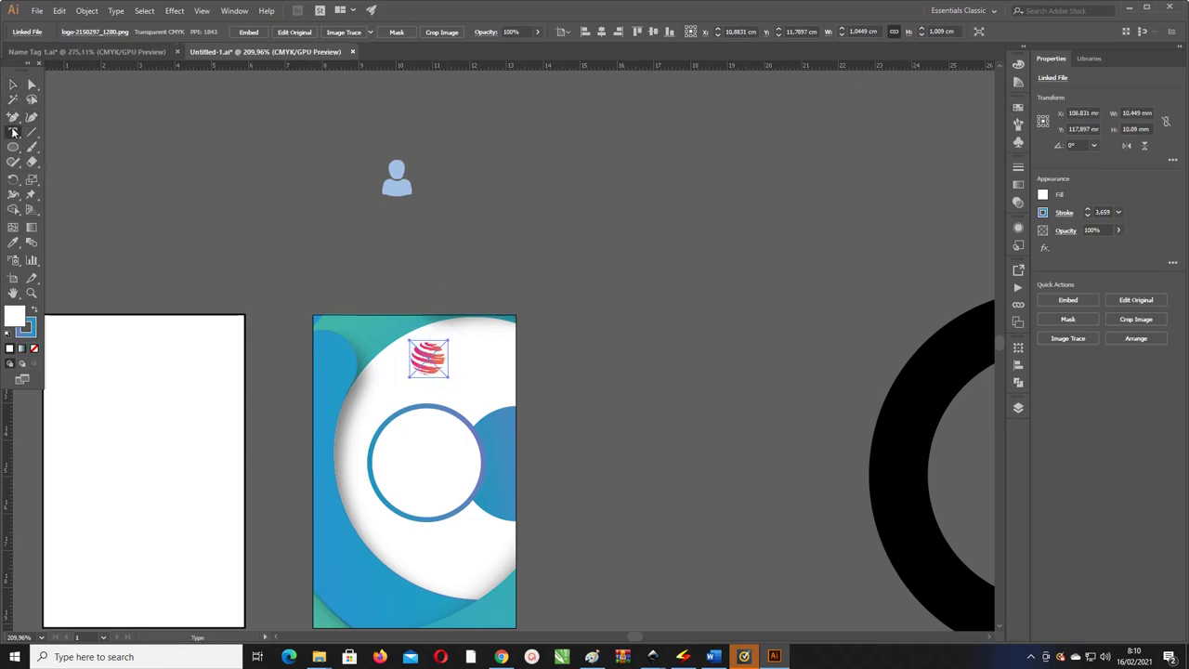
{"action": "left_click", "coordinate": [411, 395]}
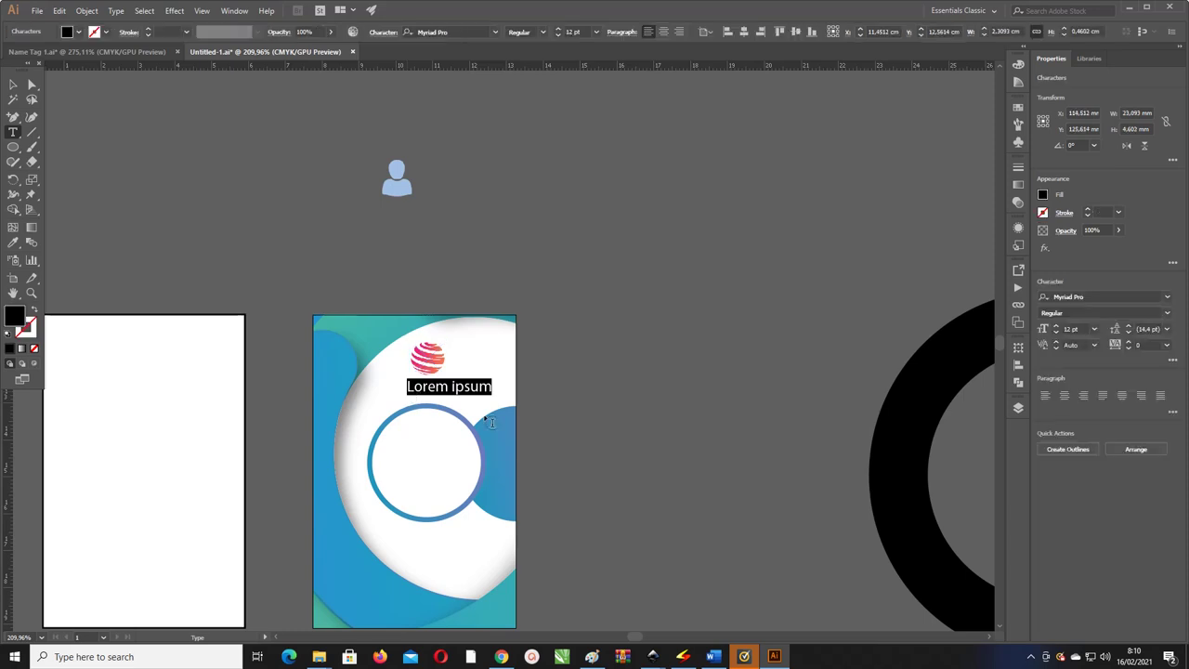
{"action": "type", "text": "NAME COMPANY"}
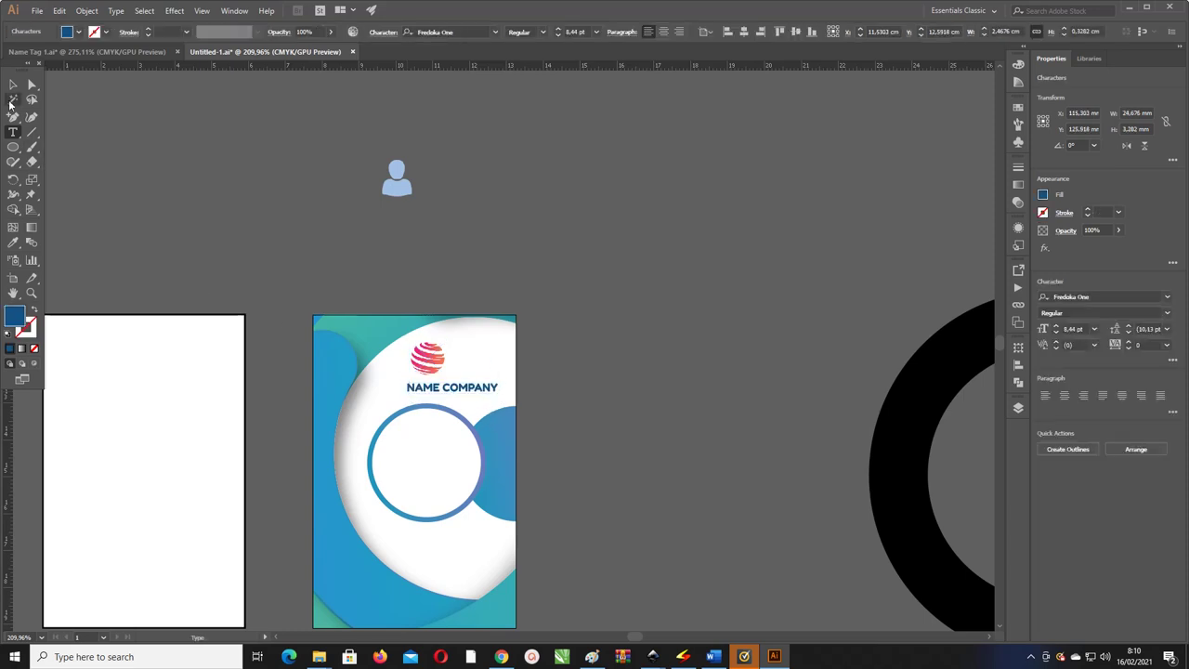
{"action": "left_click", "coordinate": [13, 85]}
{"action": "left_click_drag", "start_coordinate": [485, 395], "coordinate": [462, 388]}
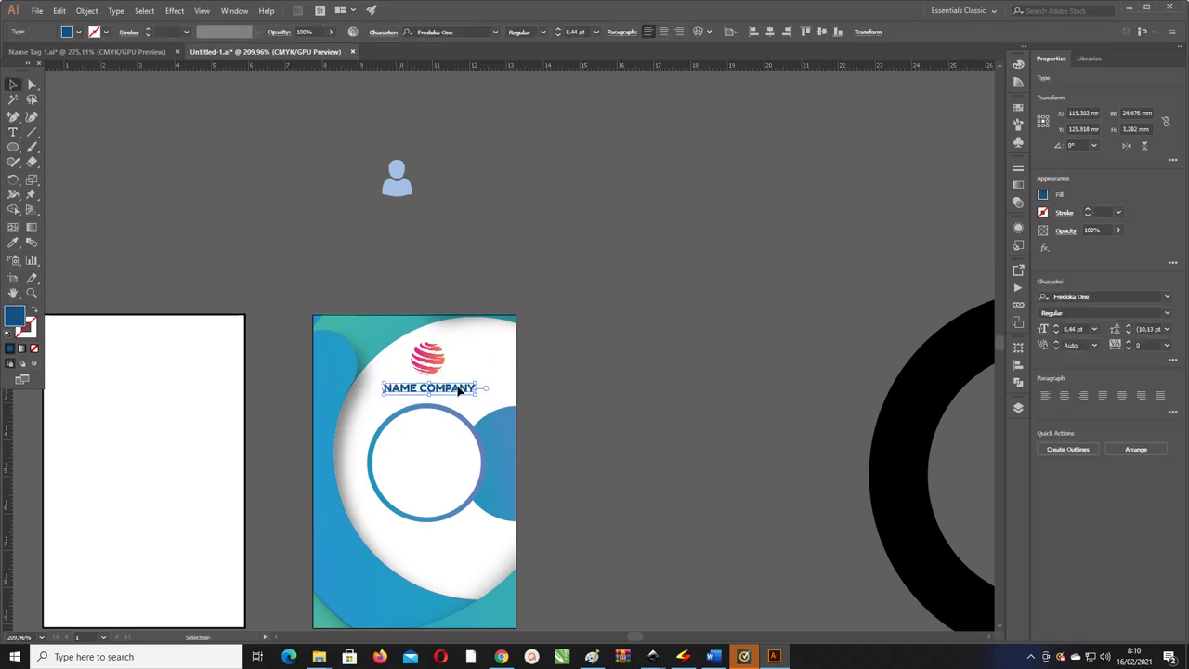
- Duplicate the NAME COMPANY line just beneath itself and select the copy's text
{"action": "scroll", "coordinate": [428, 443], "scroll_direction": "up", "scroll_amount": 3}
{"action": "key", "text": "v"}
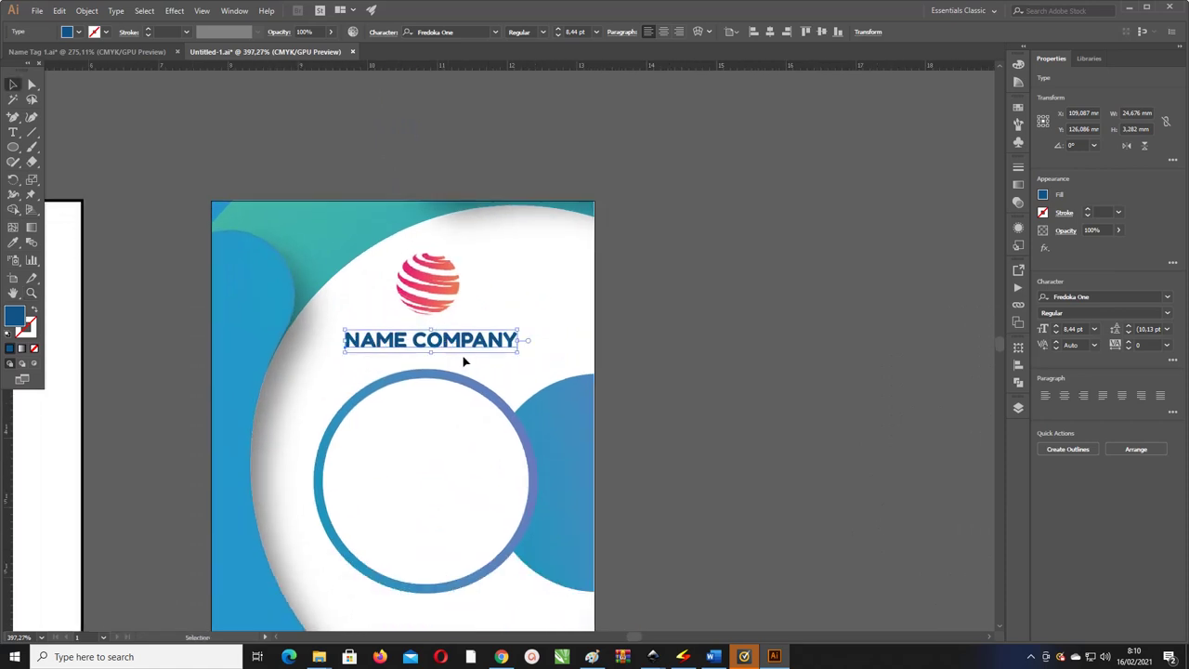
{"action": "left_click_drag", "start_coordinate": [462, 343], "coordinate": [462, 355]}
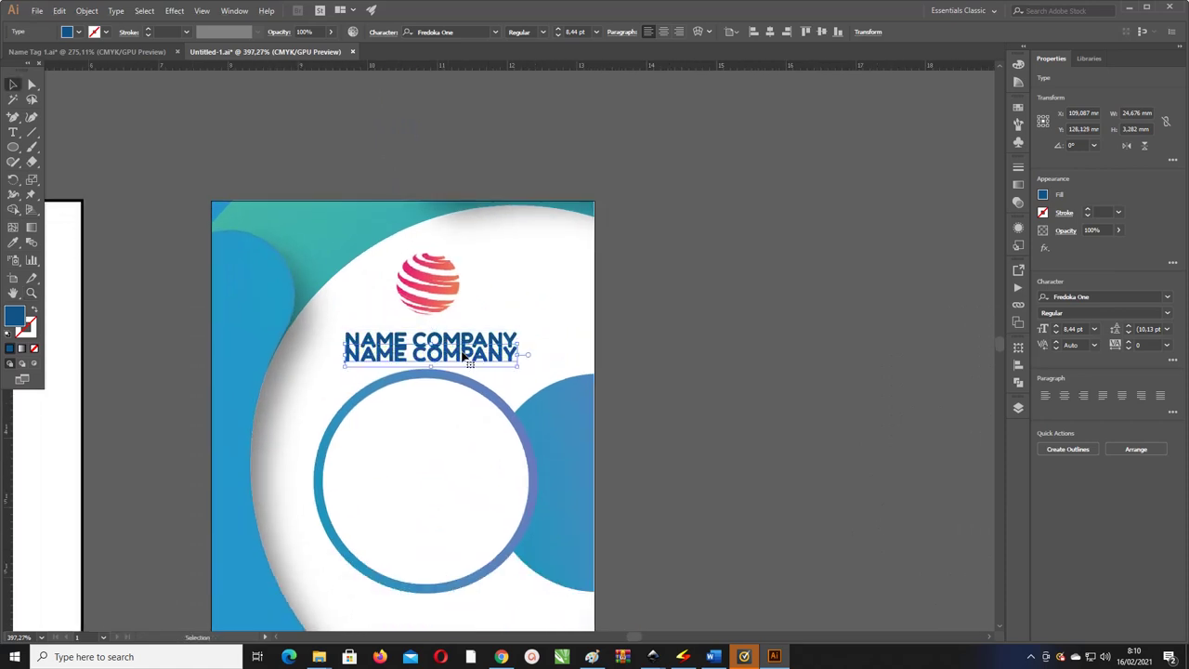
{"action": "key", "text": "t"}
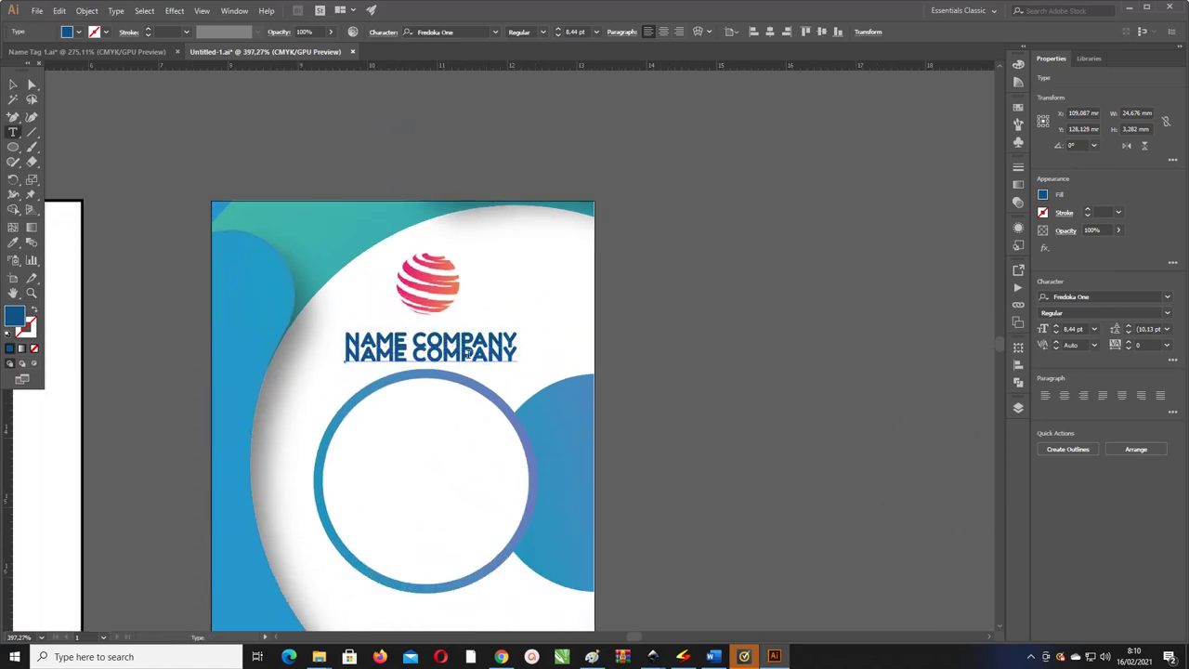
{"action": "triple_click", "coordinate": [467, 354]}
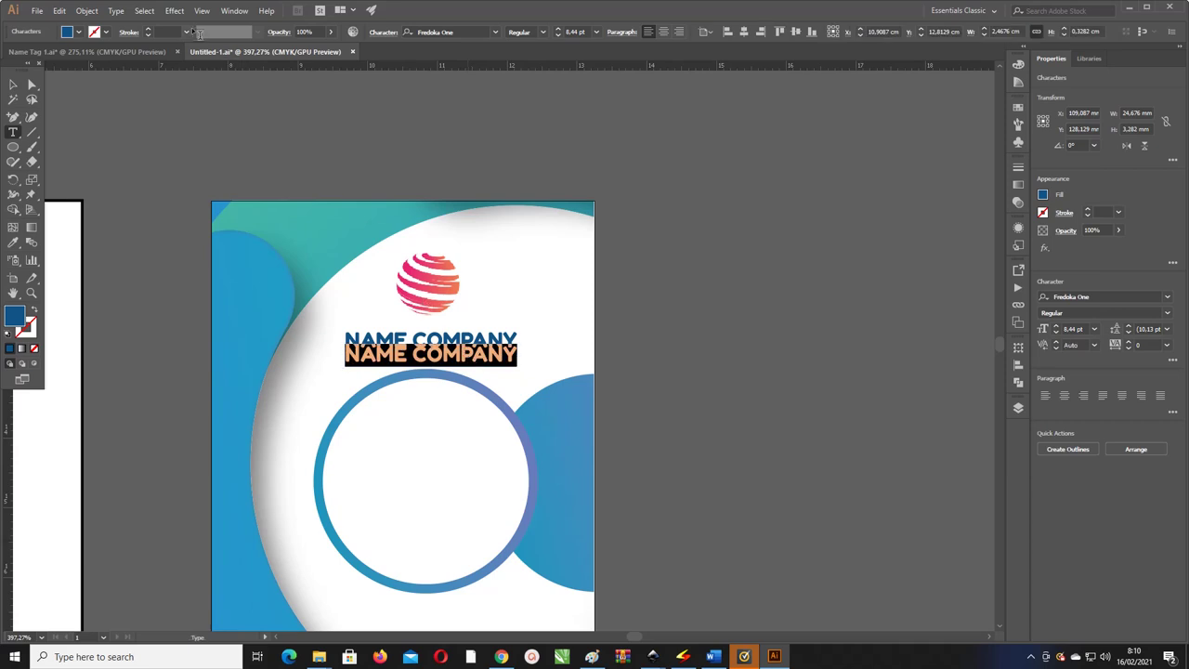
- Make the copied line lowercase in Arial Regular
{"action": "left_click", "coordinate": [117, 12]}
{"action": "mouse_move", "coordinate": [147, 202]}
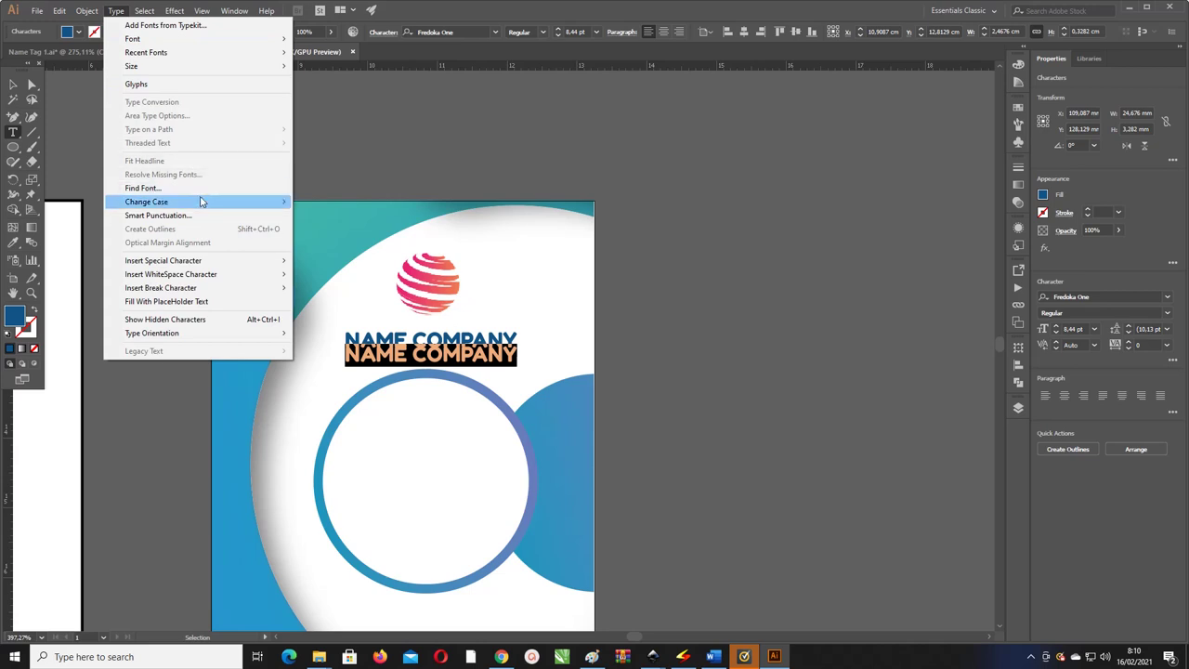
{"action": "left_click", "coordinate": [327, 216]}
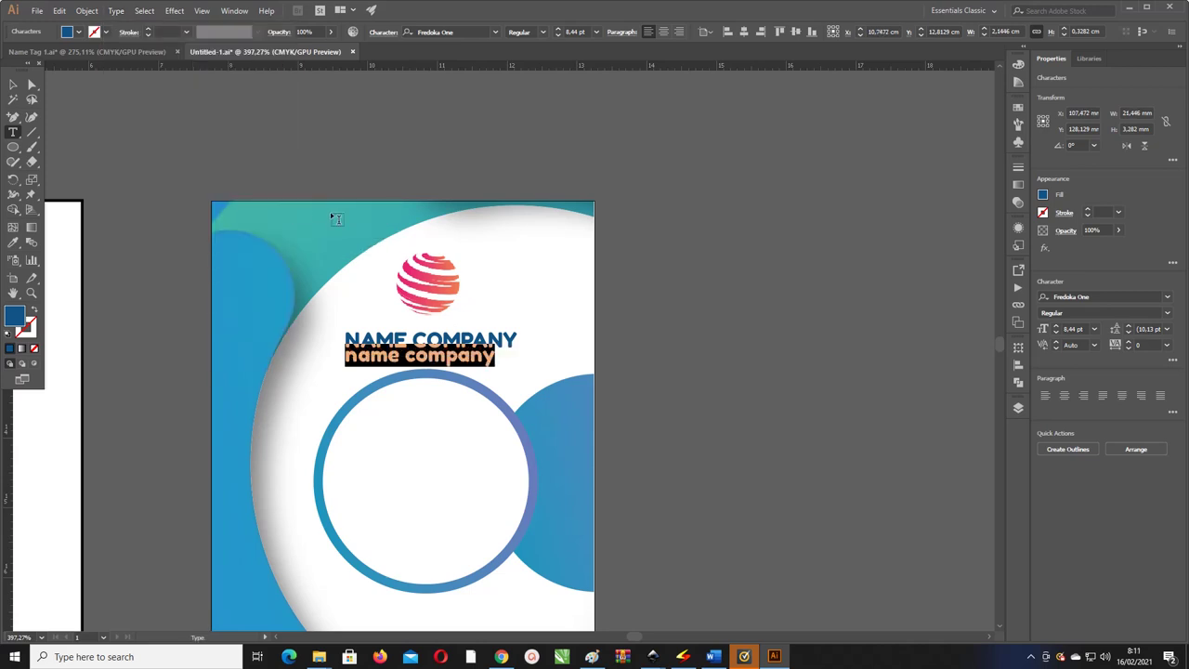
{"action": "left_click", "coordinate": [455, 31]}
{"action": "type", "text": "i"}
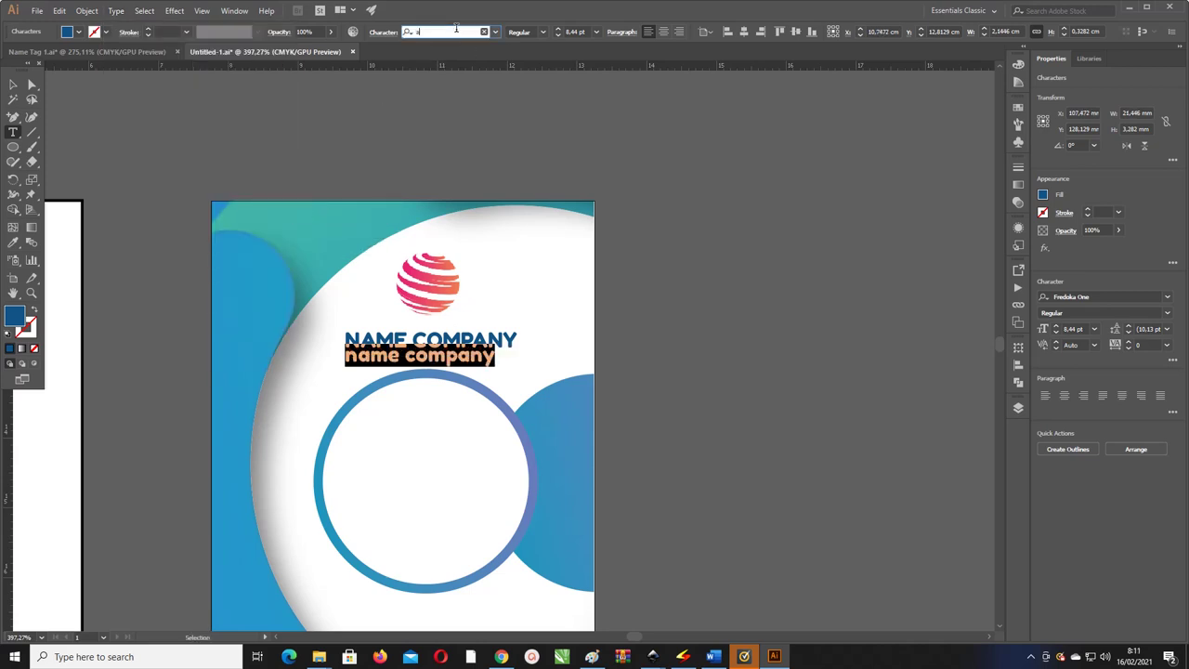
{"action": "type", "text": "r"}
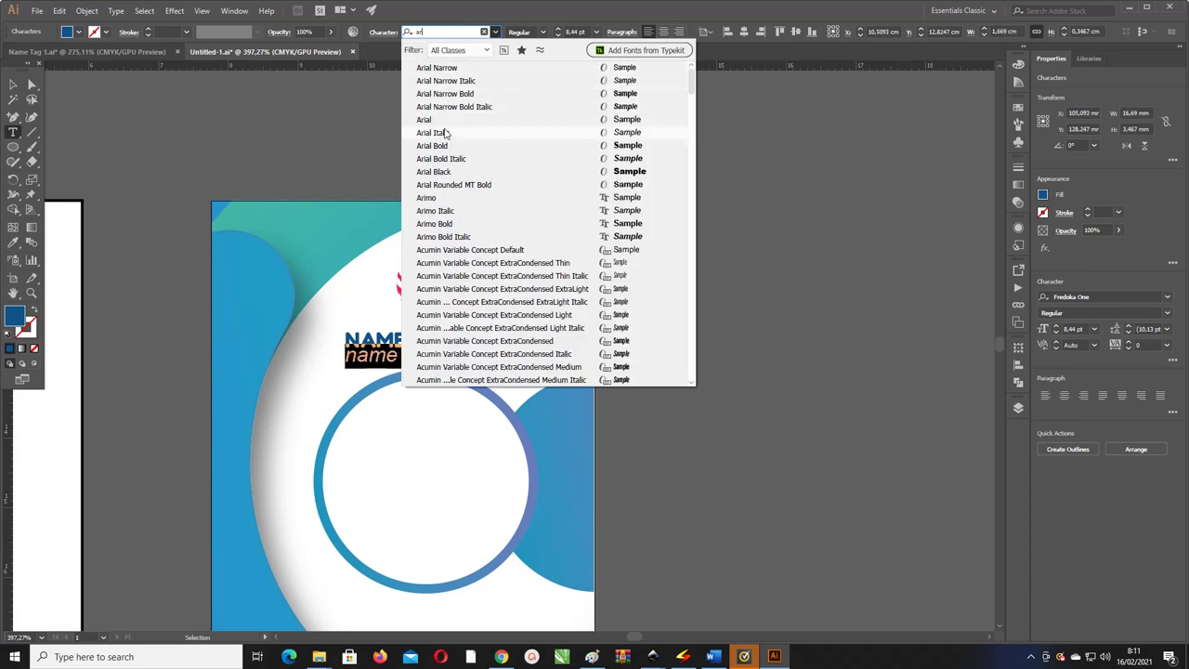
{"action": "left_click", "coordinate": [453, 69]}
{"action": "left_click", "coordinate": [543, 32]}
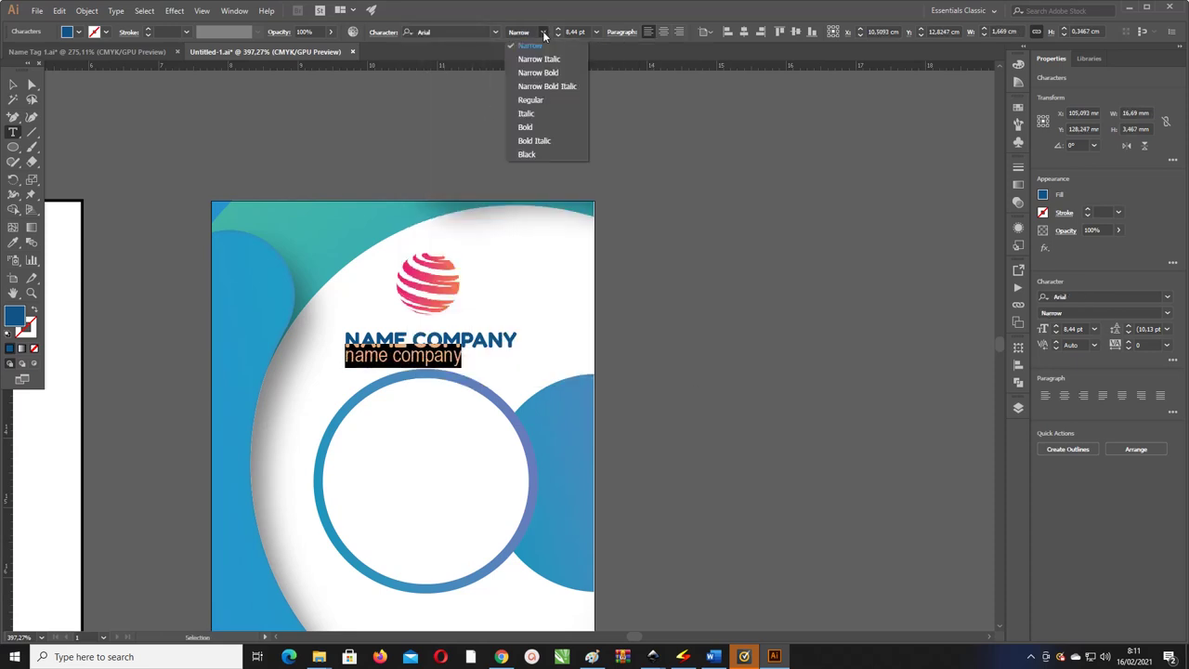
{"action": "left_click", "coordinate": [542, 102]}
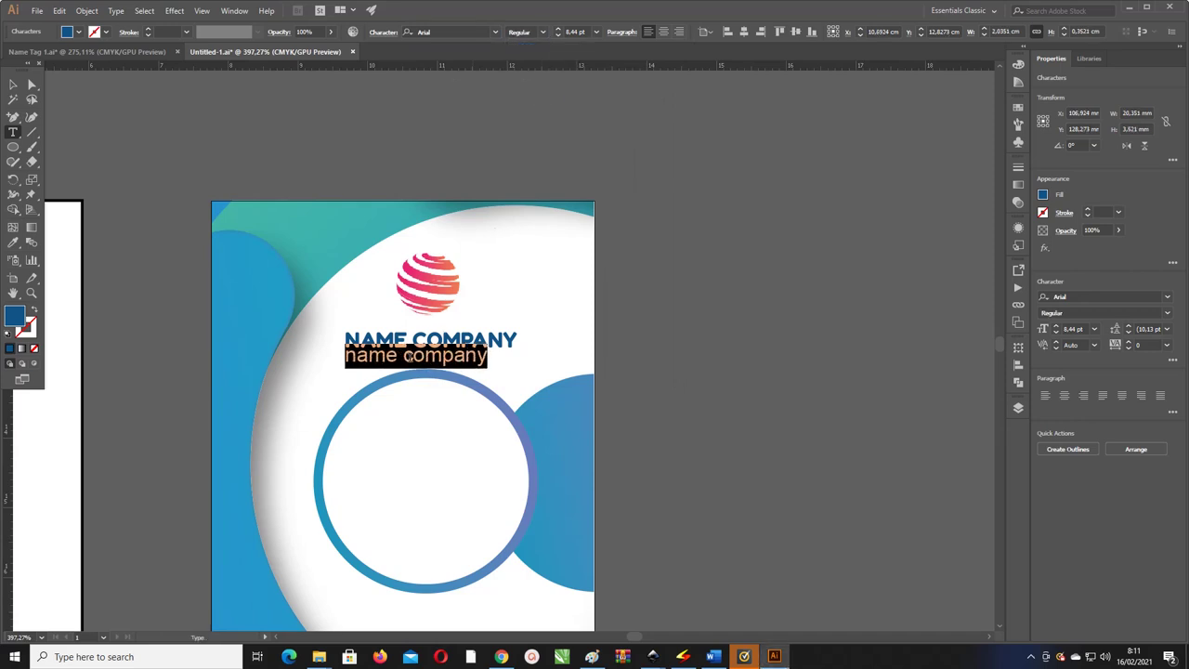
{"action": "left_click", "coordinate": [409, 357]}
{"action": "key", "text": "BackSpace"}
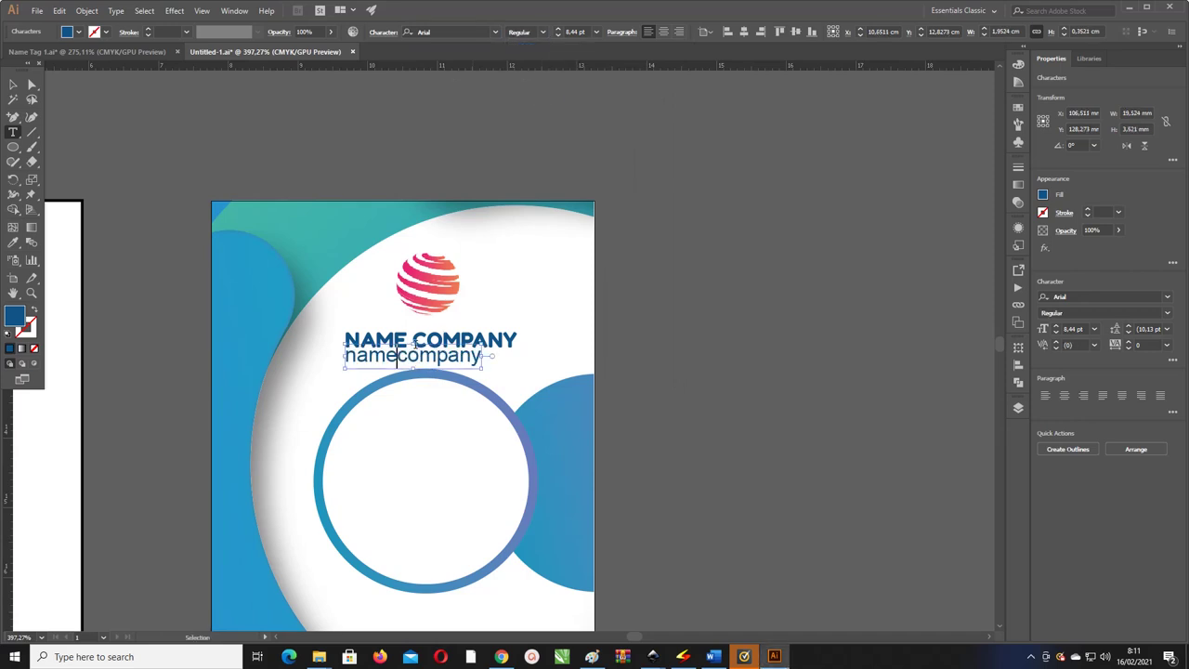
{"action": "type", "text": "www."}
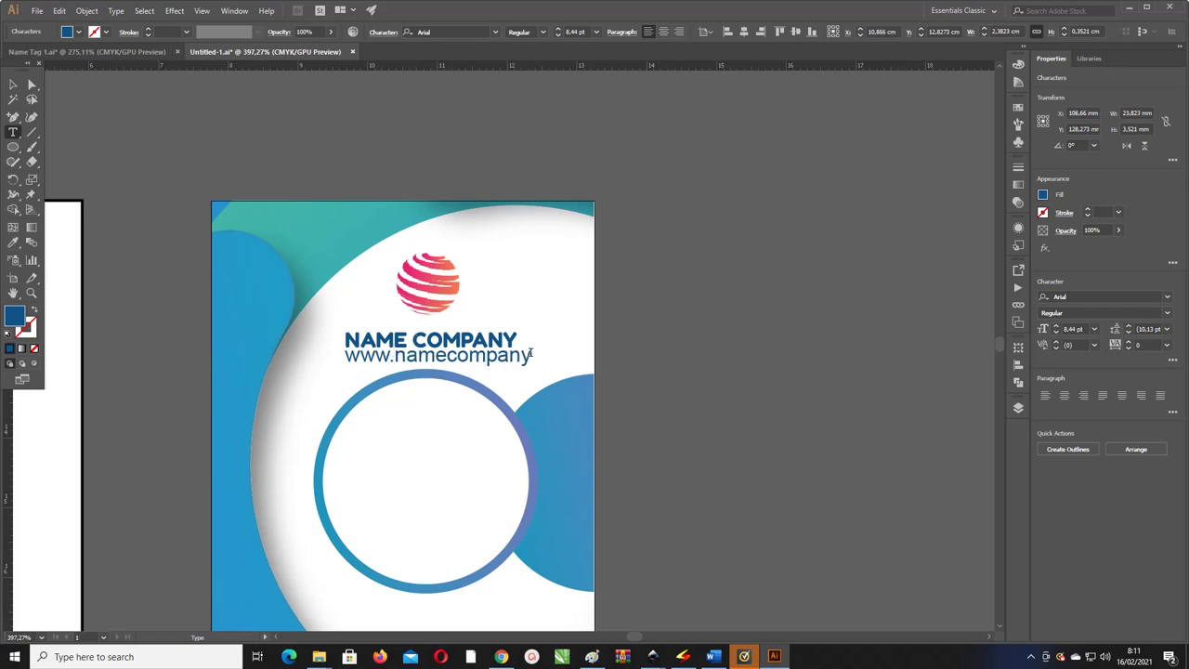
{"action": "type", "text": "co."}
{"action": "type", "text": "m"}
{"action": "key", "text": "Escape"}
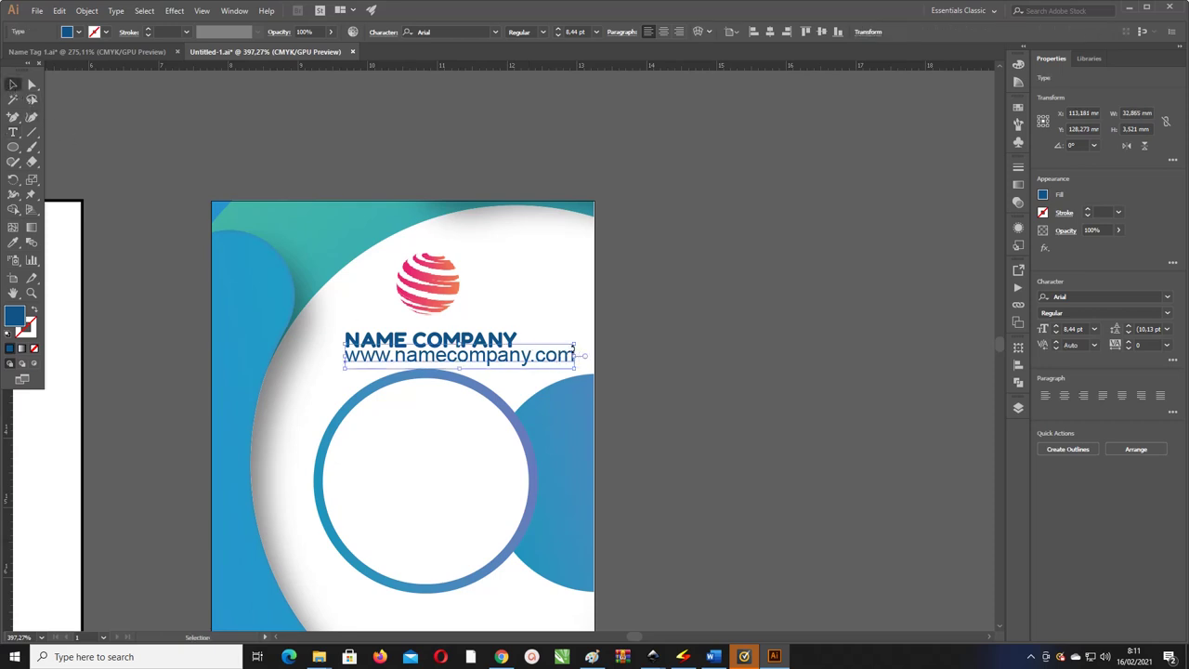
{"action": "left_click_drag", "start_coordinate": [576, 345], "coordinate": [481, 359]}
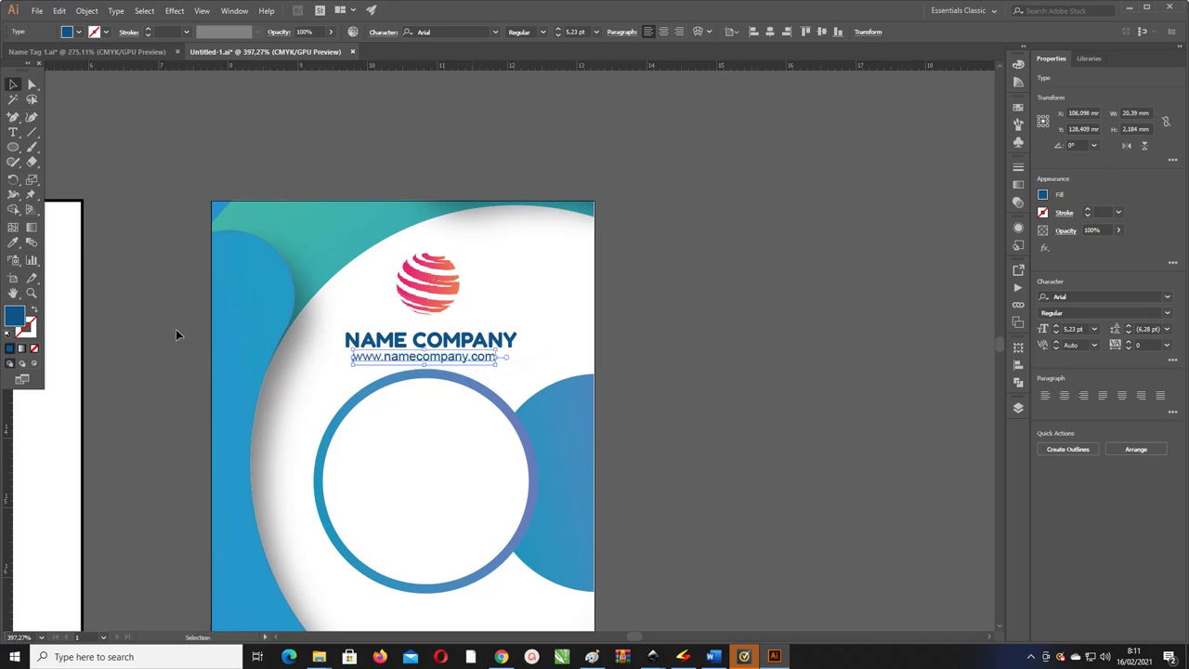
{"action": "key", "text": "d"}
{"action": "left_click", "coordinate": [34, 311]}
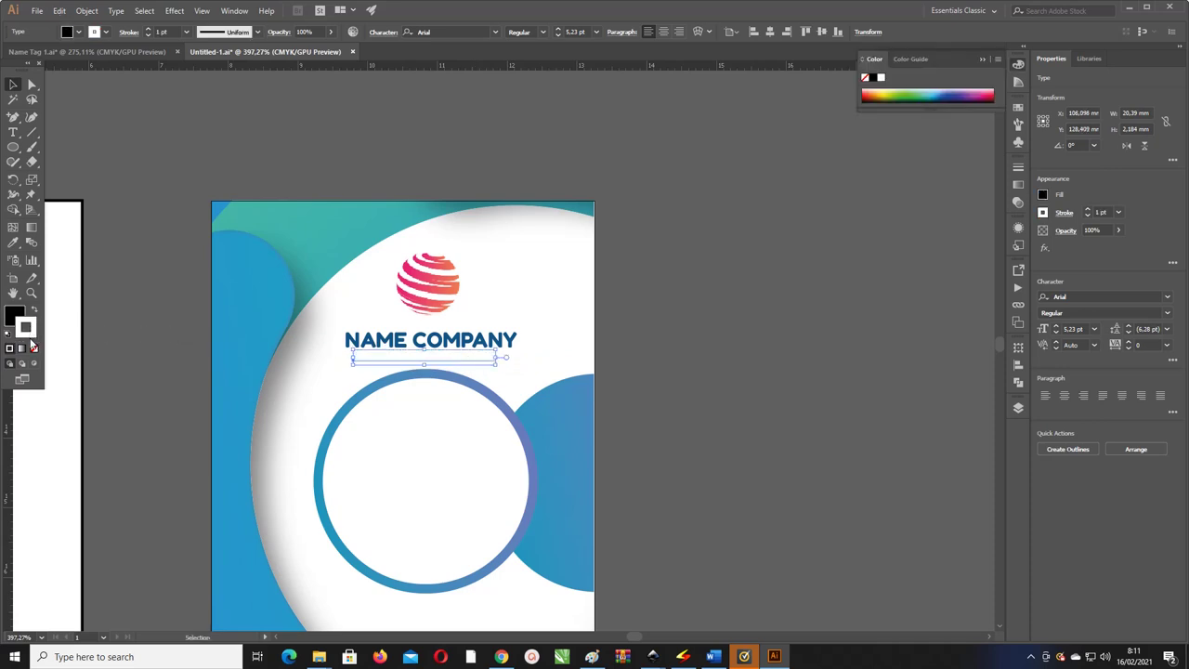
{"action": "left_click", "coordinate": [34, 347]}
{"action": "scroll", "coordinate": [632, 308], "scroll_direction": "down", "scroll_amount": 3}
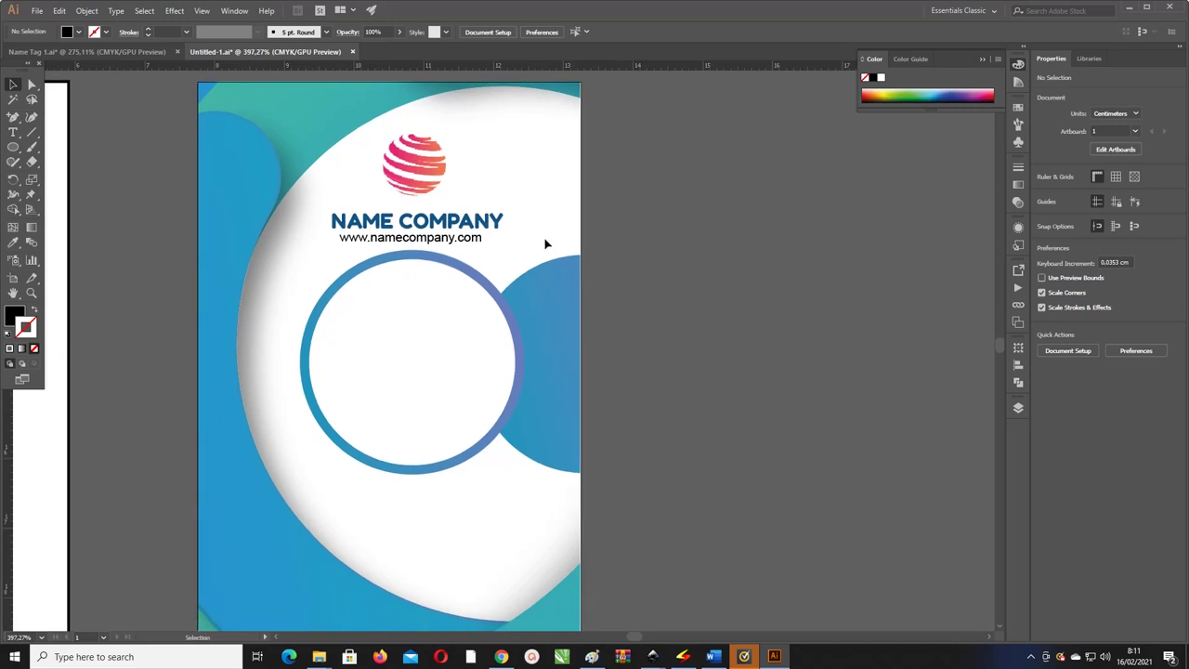
- Duplicate the NAME COMPANY heading below the circle
{"action": "left_click", "coordinate": [456, 238]}
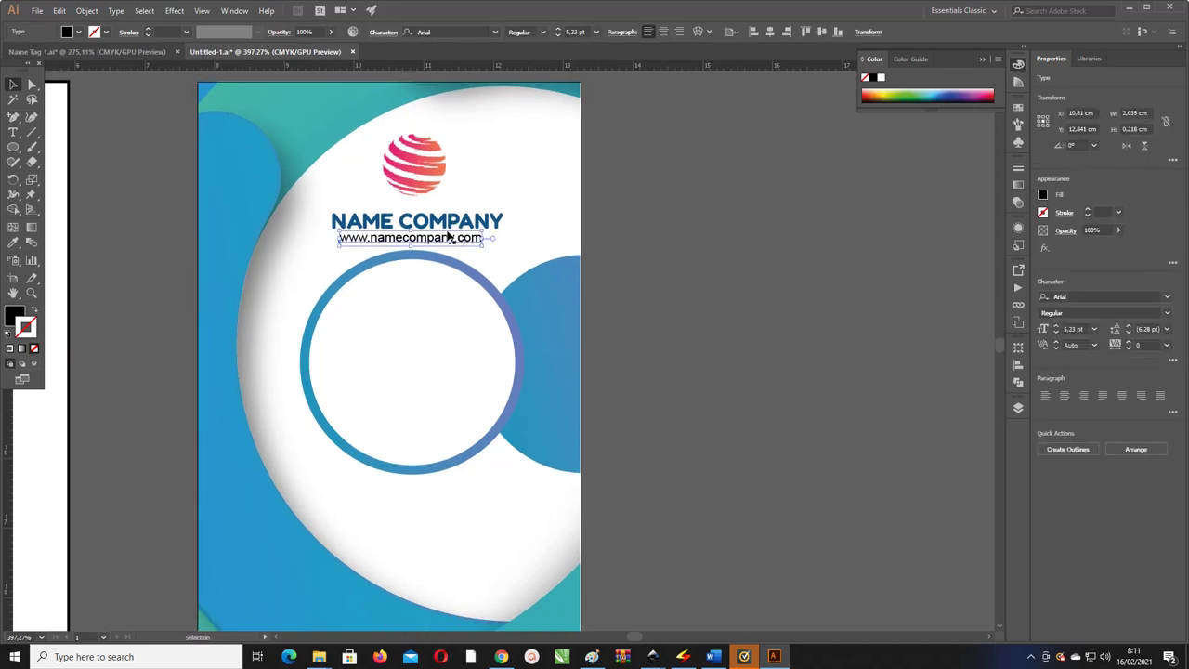
{"action": "left_click_drag", "start_coordinate": [432, 222], "coordinate": [432, 502]}
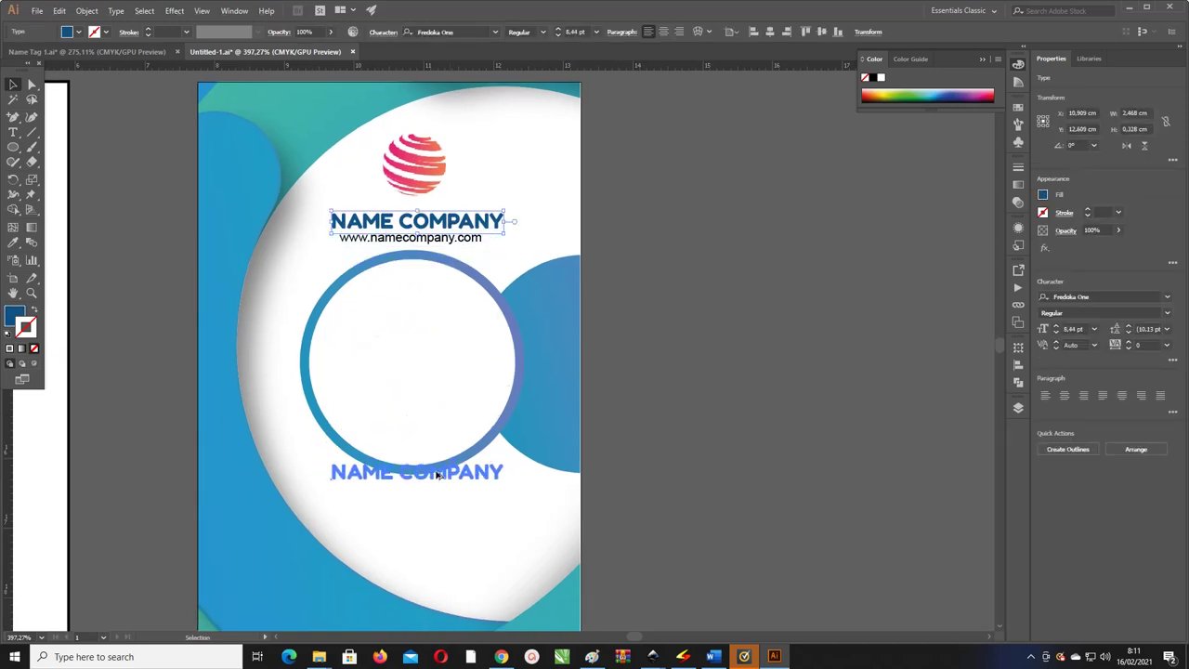
{"action": "double_click", "coordinate": [366, 499]}
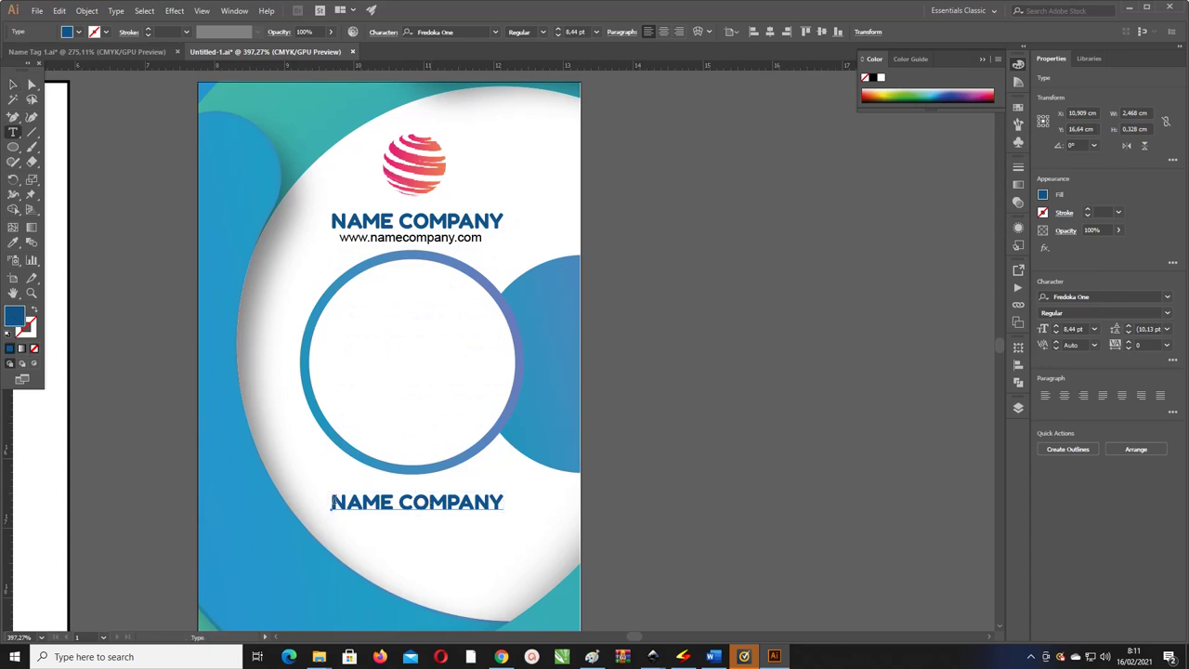
- Change the copied heading below the circle to 'YOUR NAME'
{"action": "left_click", "coordinate": [333, 502]}
{"action": "type", "text": "YOUT"}
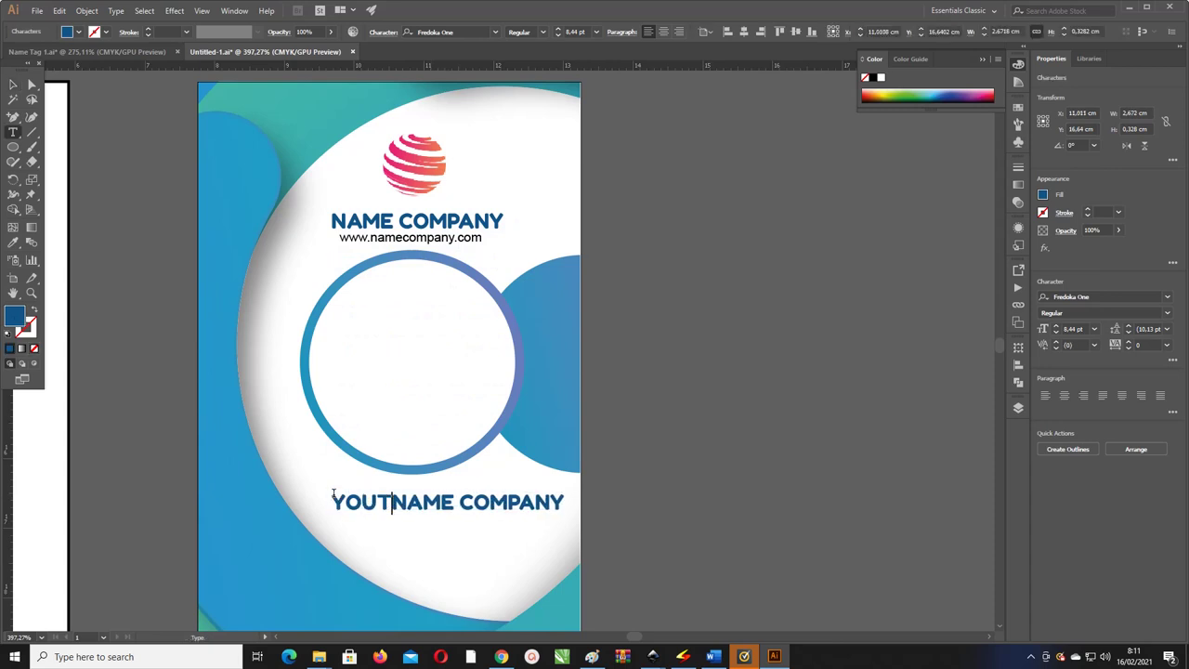
{"action": "key", "text": "BackSpace"}
{"action": "type", "text": "R"}
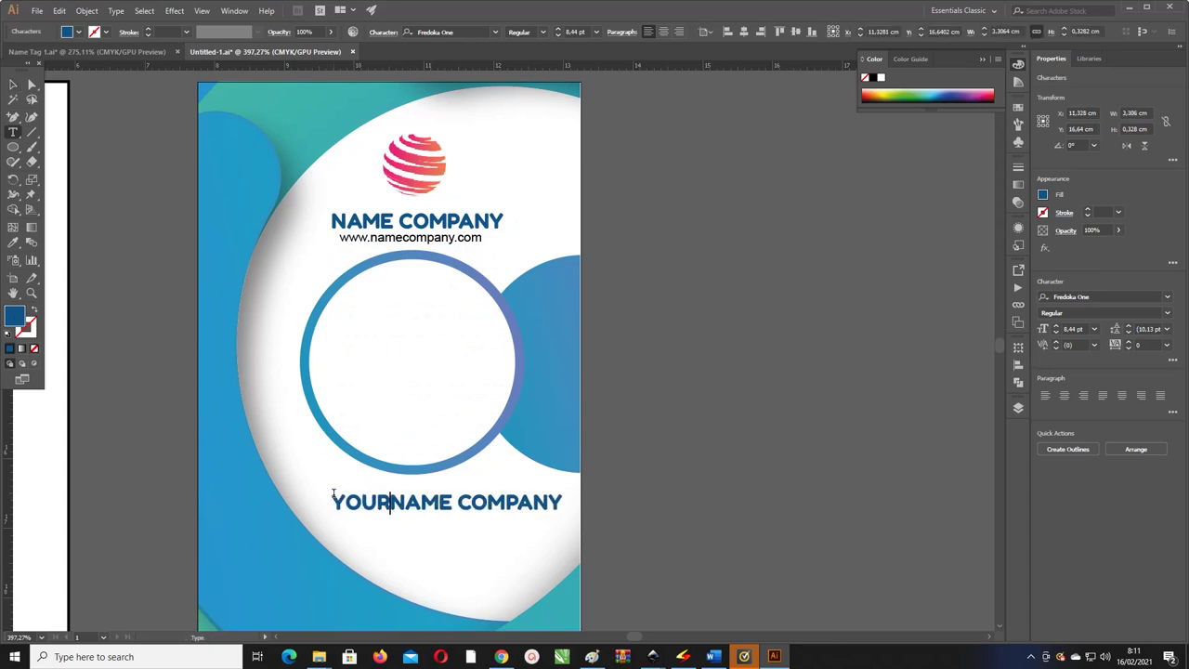
{"action": "left_click_drag", "start_coordinate": [459, 502], "coordinate": [578, 497]}
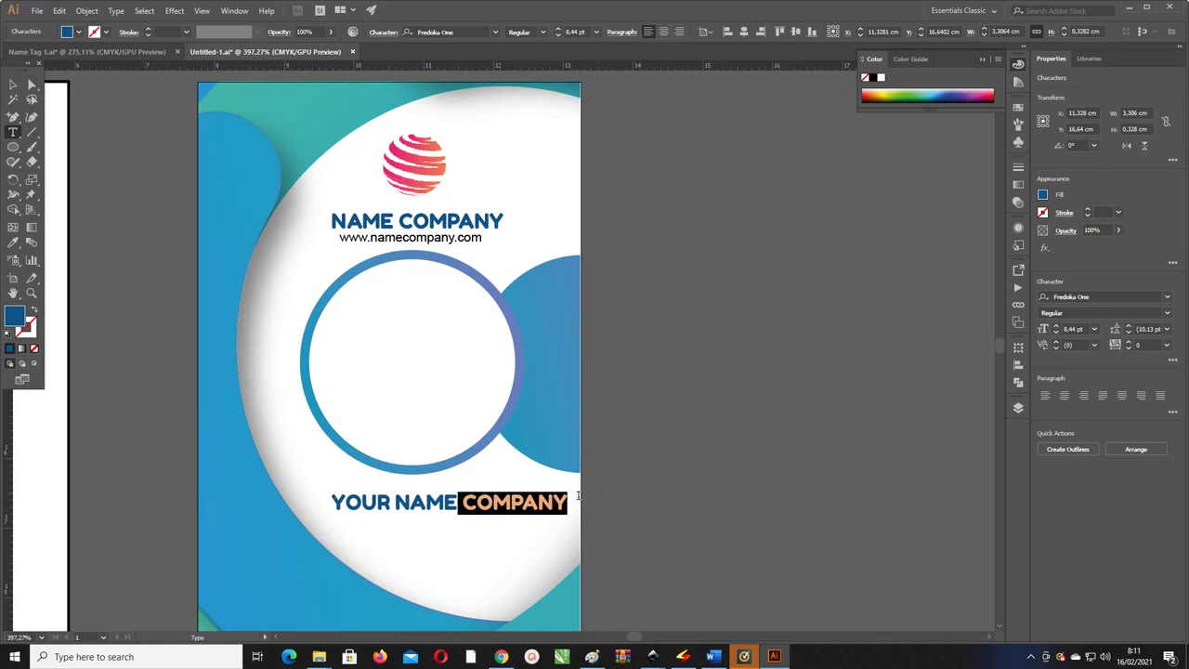
{"action": "key", "text": "BackSpace"}
- Duplicate the web address below YOUR NAME and replace it with the ID 8879 6546
{"action": "left_click", "coordinate": [13, 85]}
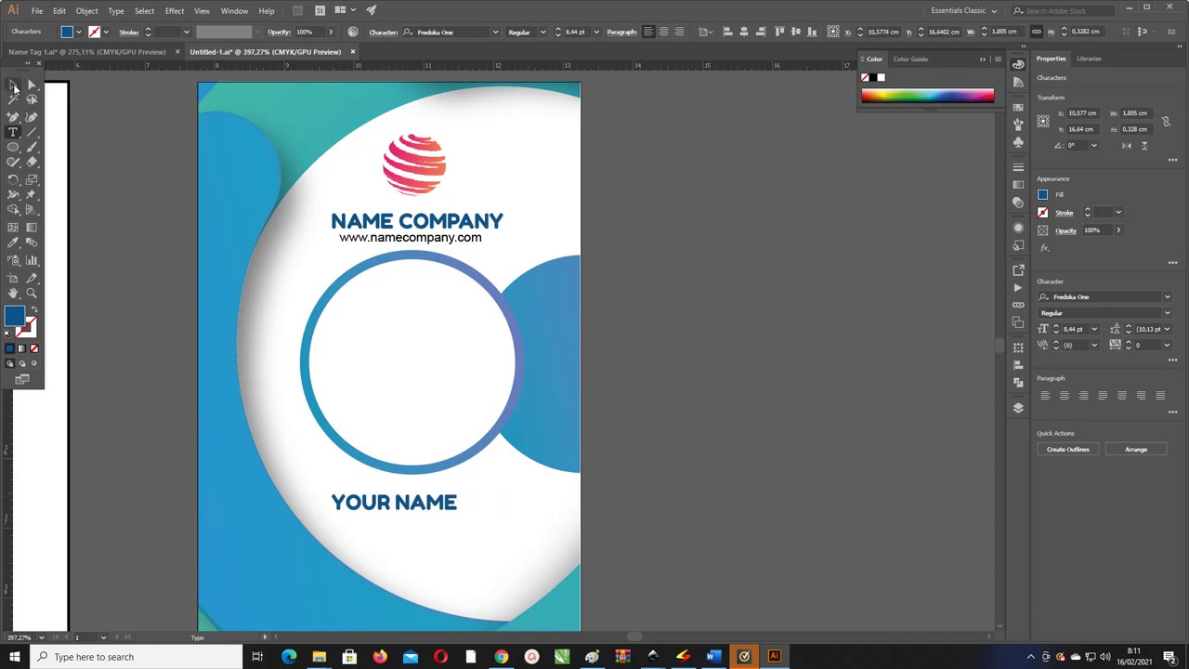
{"action": "left_click_drag", "start_coordinate": [607, 417], "coordinate": [607, 276]}
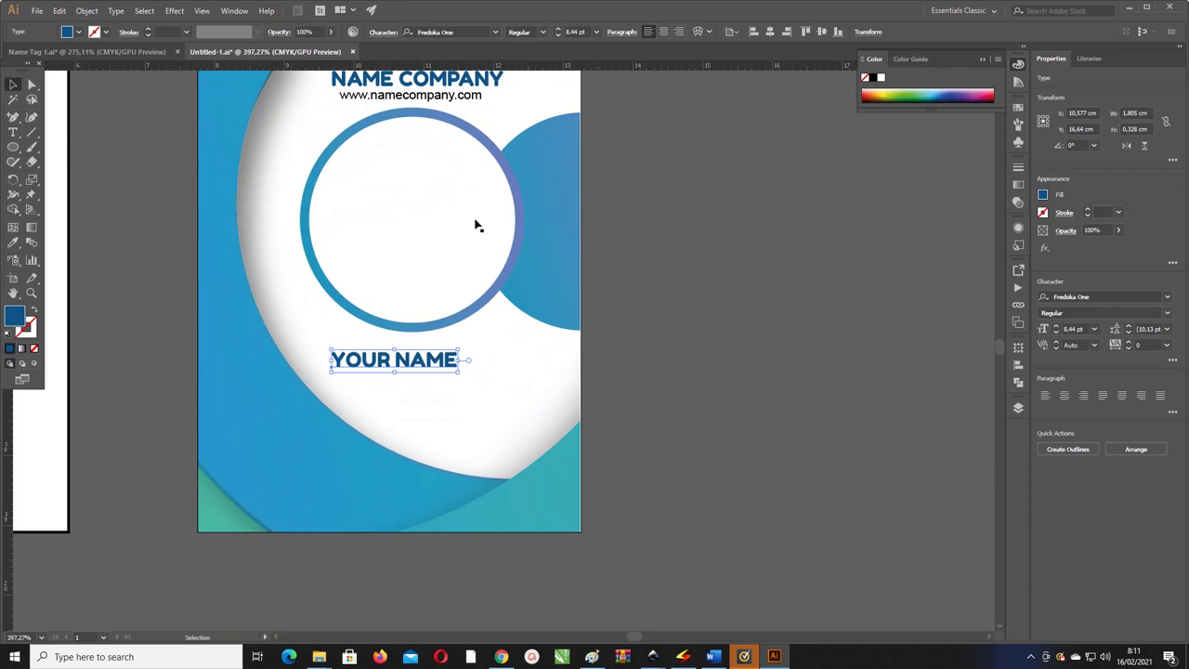
{"action": "left_click_drag", "start_coordinate": [470, 178], "coordinate": [467, 196]}
{"action": "left_click", "coordinate": [437, 115]}
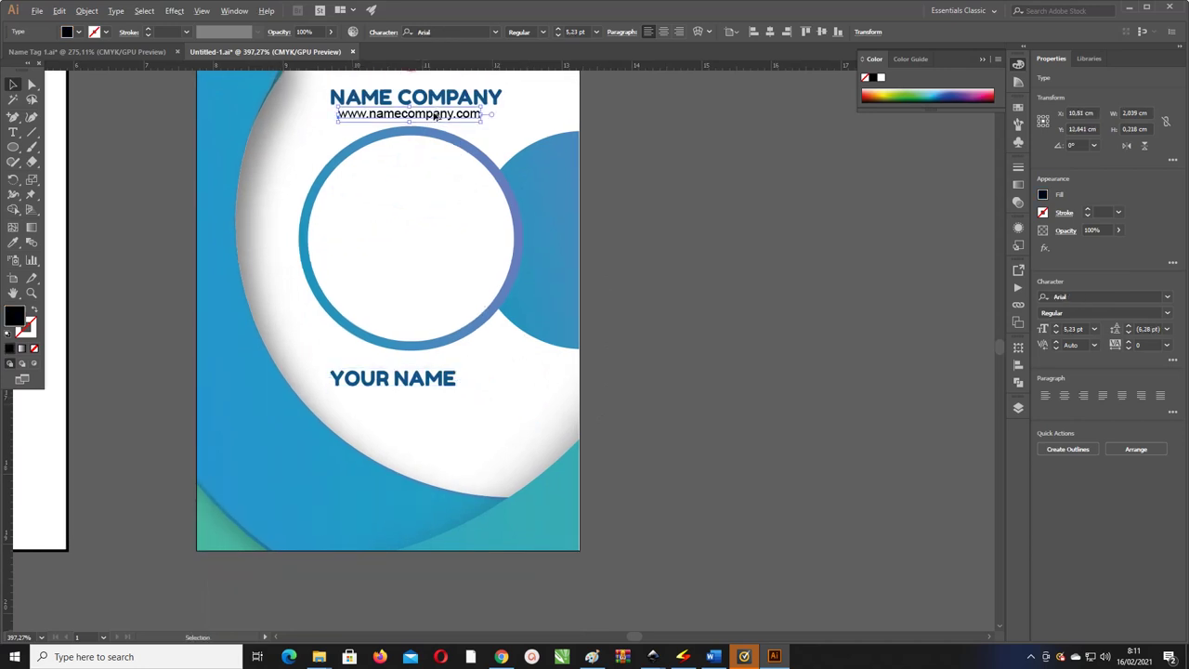
{"action": "left_click_drag", "start_coordinate": [435, 115], "coordinate": [411, 402]}
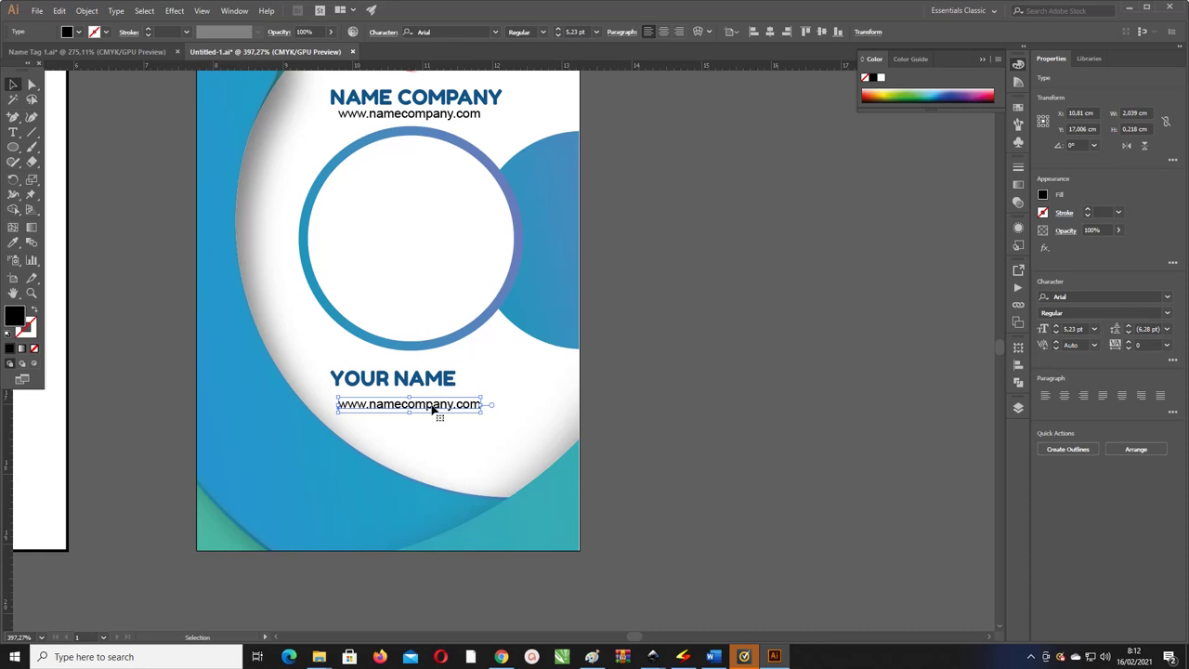
{"action": "double_click", "coordinate": [432, 409]}
{"action": "key", "text": "Escape"}
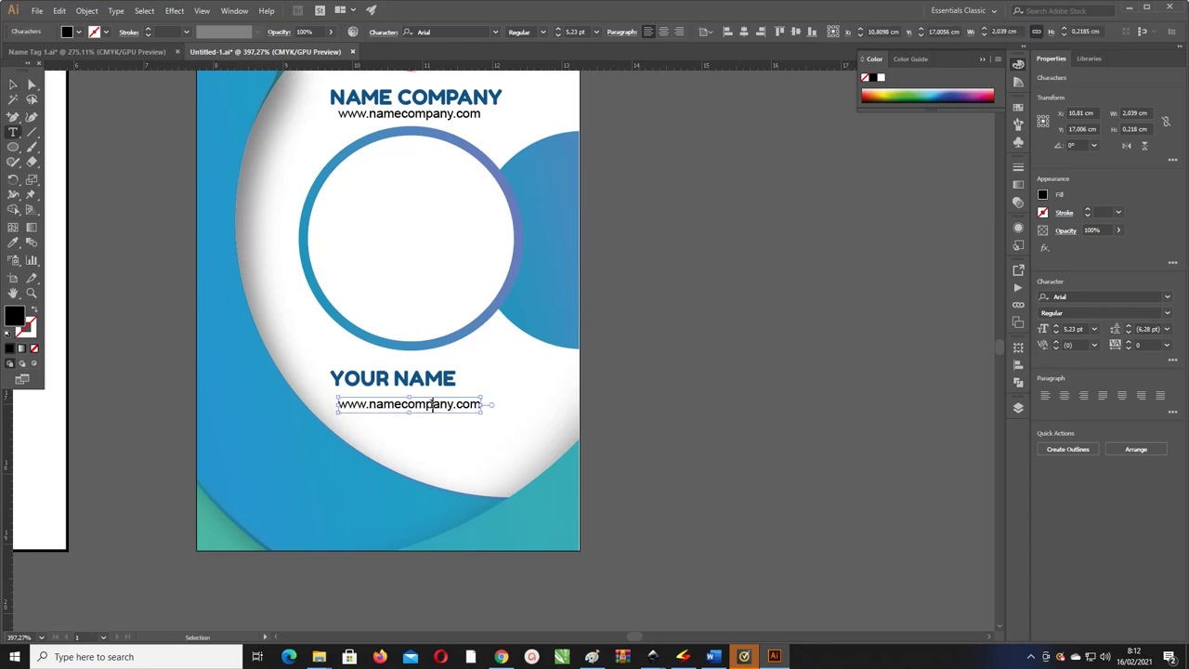
{"action": "triple_click", "coordinate": [432, 406]}
{"action": "key", "text": "ctrl+v"}
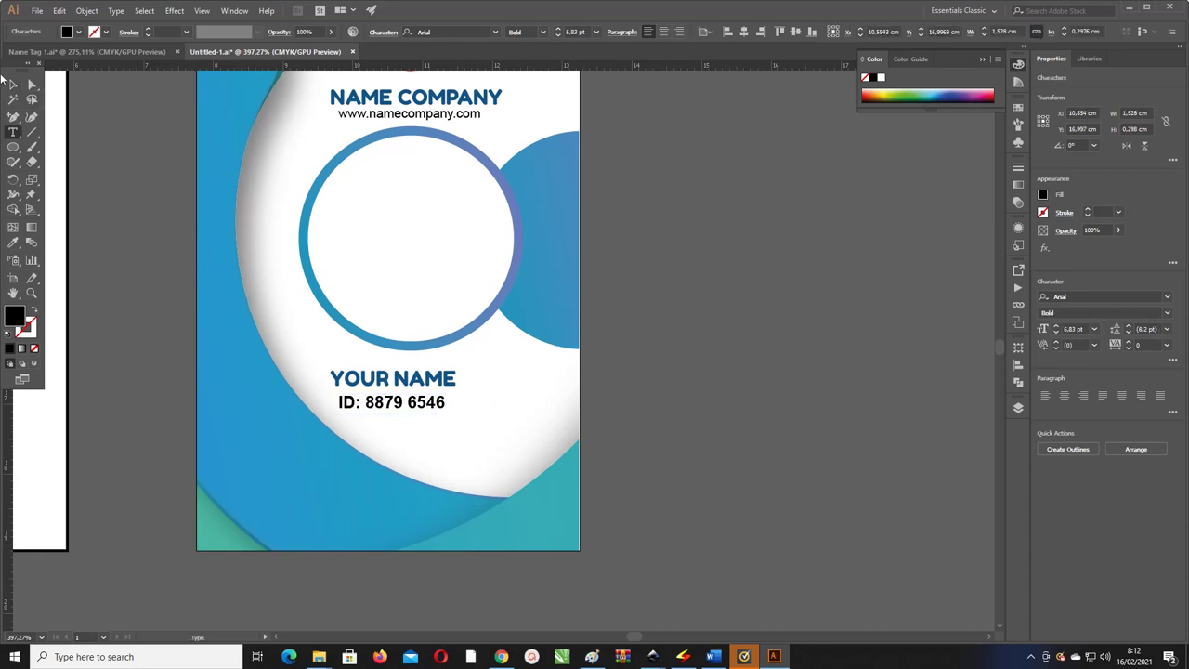
{"action": "left_click", "coordinate": [13, 85]}
- Set YOUR NAME to Arial Narrow Bold, enlarge it, and centre the ID line beneath
{"action": "left_click", "coordinate": [417, 382]}
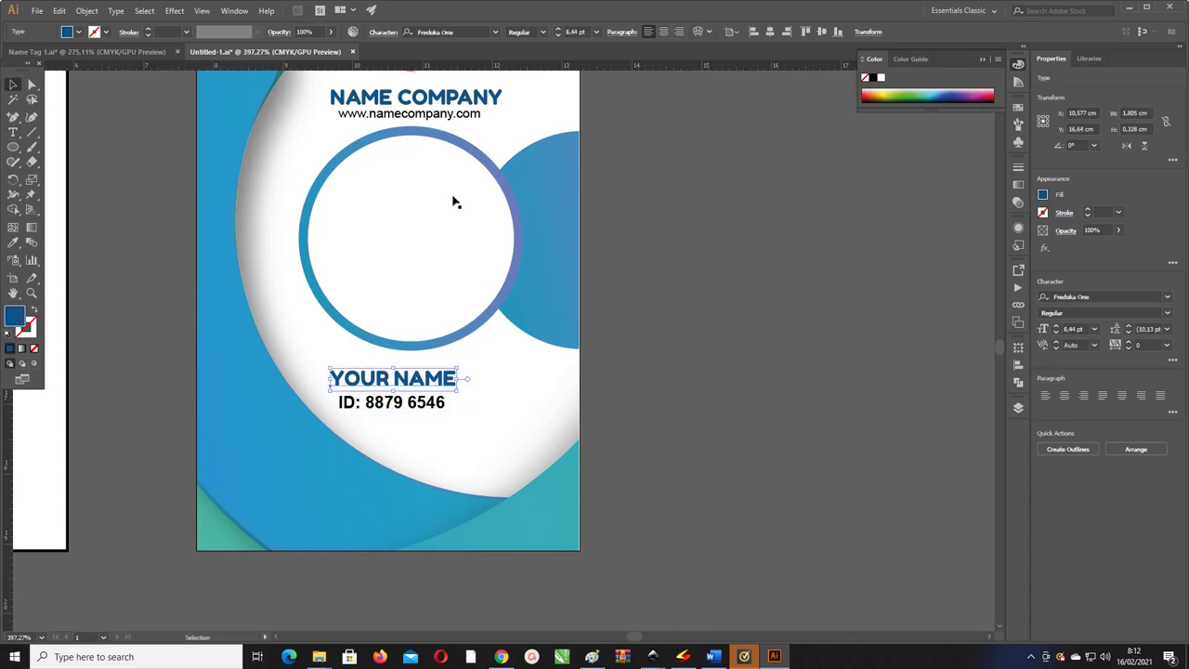
{"action": "left_click", "coordinate": [469, 32]}
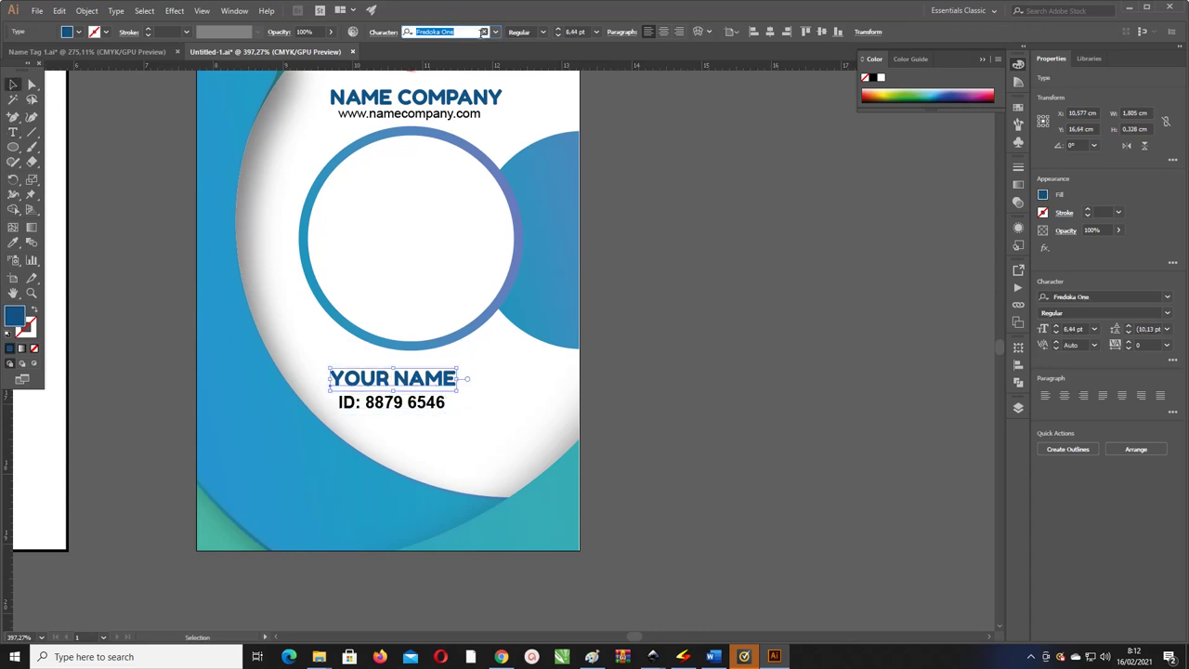
{"action": "left_click", "coordinate": [495, 33]}
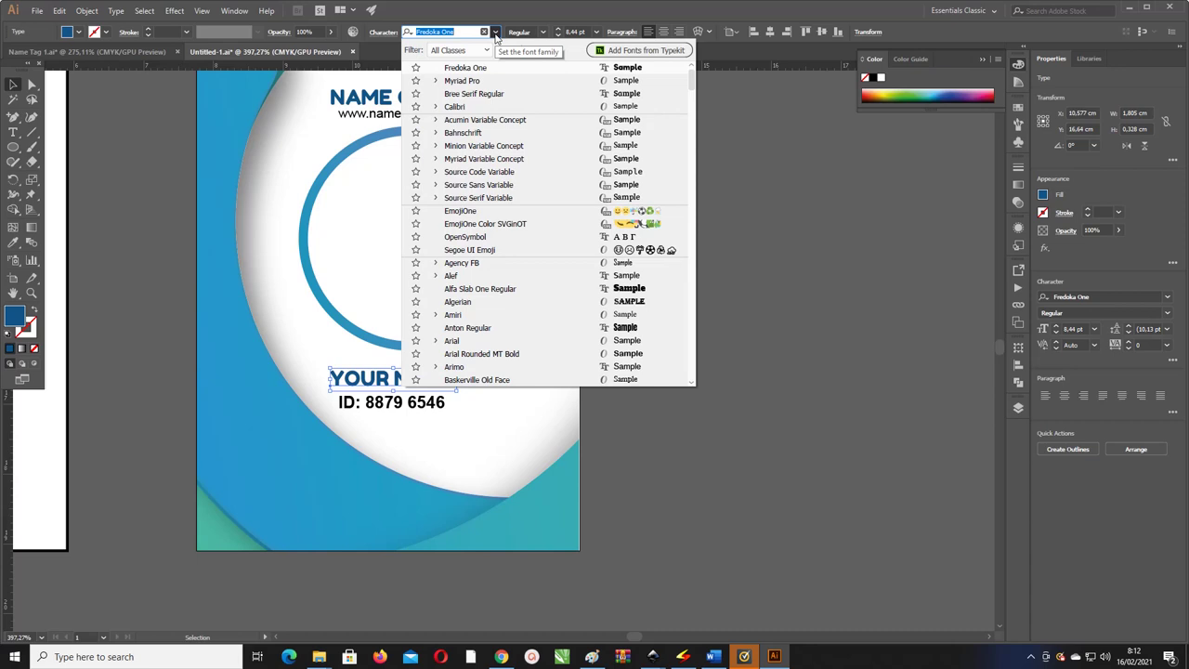
{"action": "type", "text": "AR"}
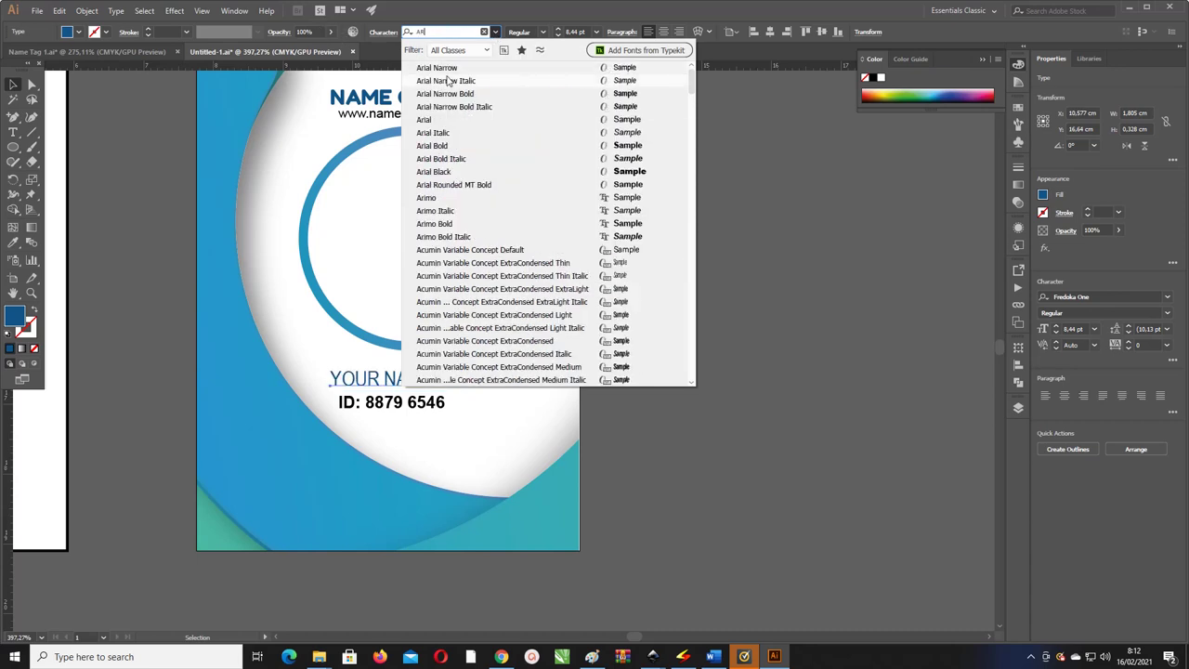
{"action": "left_click", "coordinate": [459, 94]}
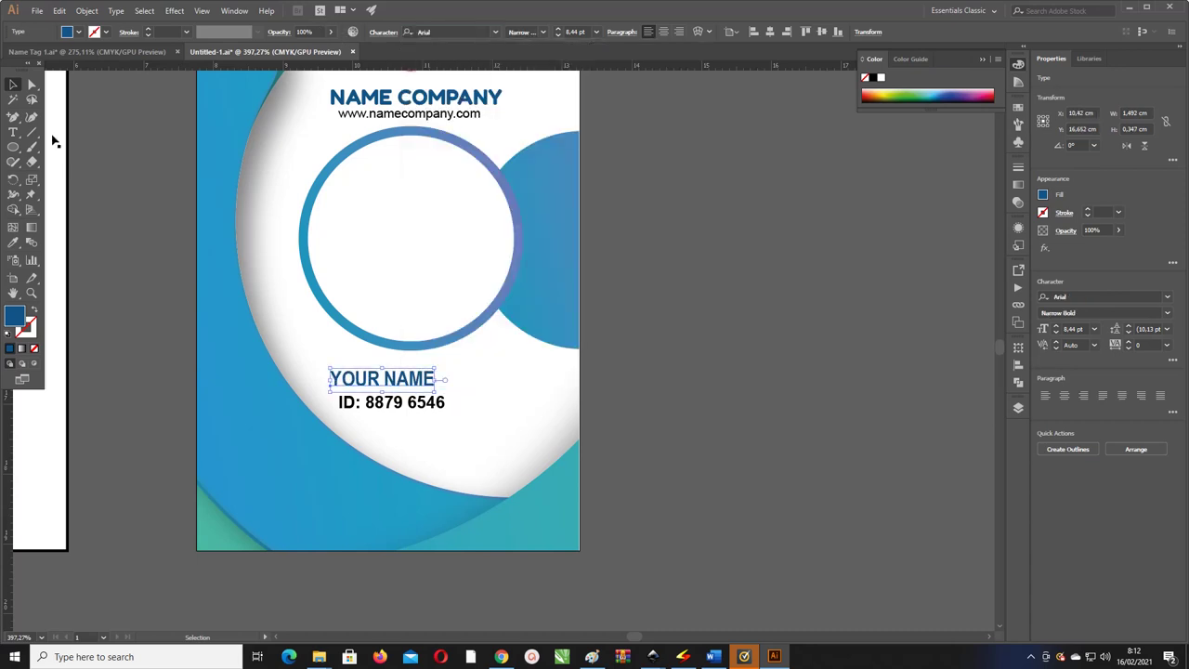
{"action": "left_click_drag", "start_coordinate": [434, 368], "coordinate": [473, 360]}
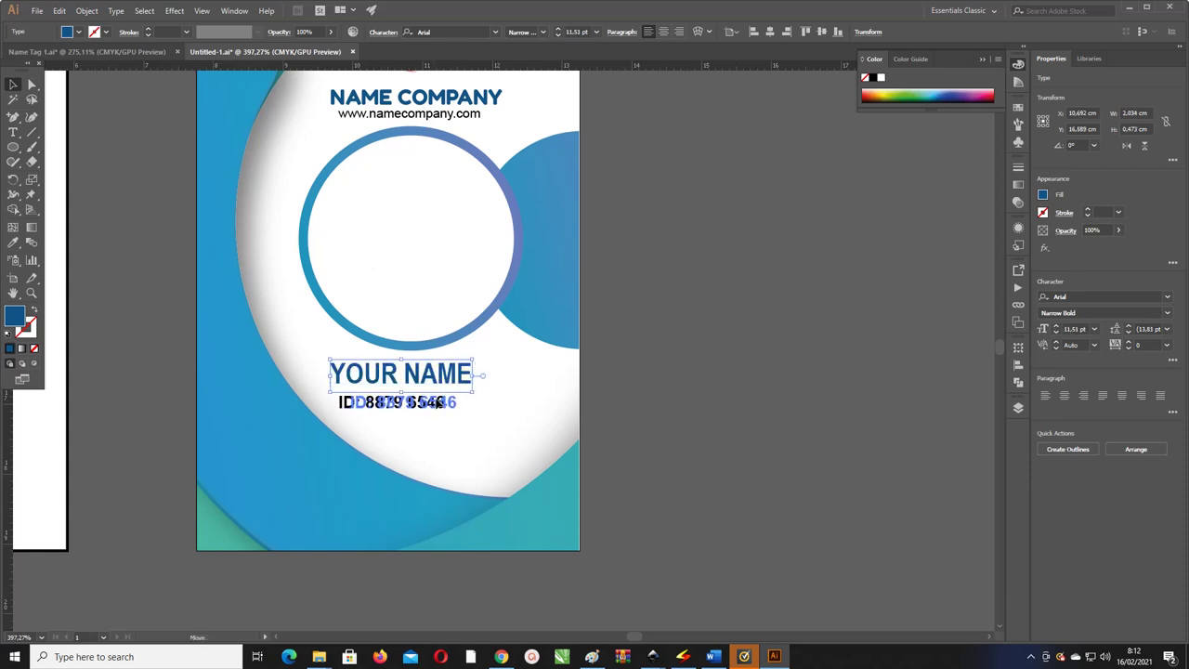
{"action": "mouse_move", "coordinate": [428, 406]}
{"action": "left_mouse_down"}
{"action": "mouse_move", "coordinate": [442, 403]}
{"action": "mouse_move", "coordinate": [429, 387]}
{"action": "left_mouse_up"}
{"action": "left_click", "coordinate": [427, 374], "text": "shift"}
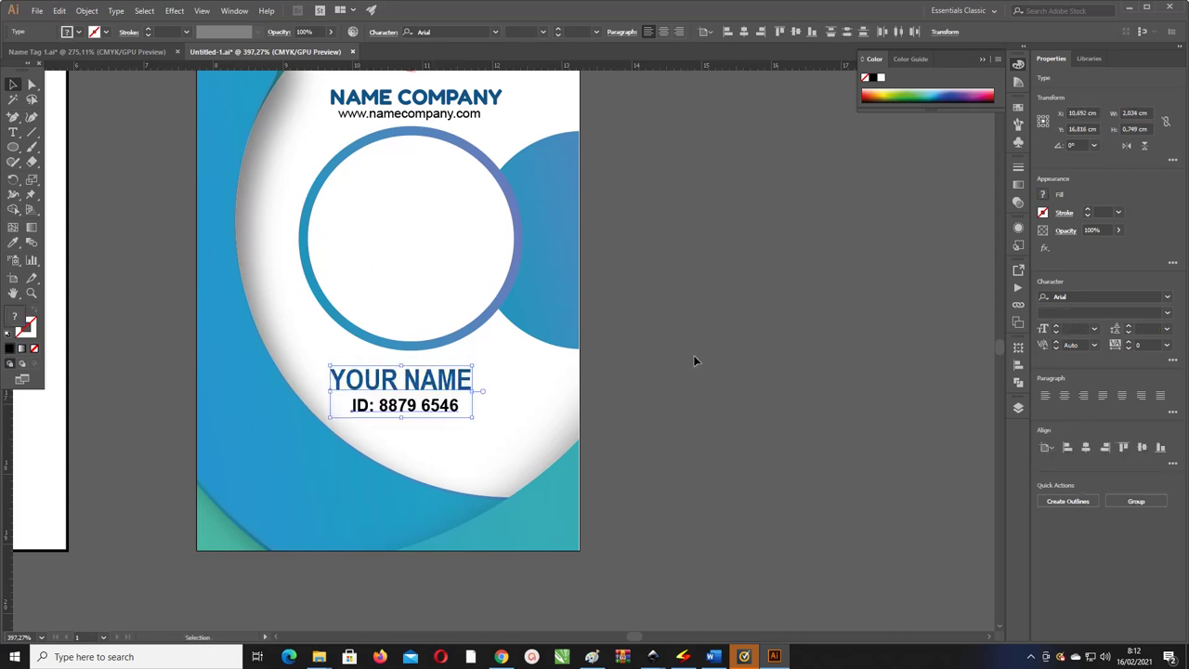
{"action": "left_click", "coordinate": [693, 355]}
- Move the person silhouette into the card's ring and enlarge it to fill the circle
{"action": "key", "text": "ctrl+minus"}
{"action": "key", "text": "ctrl+minus"}
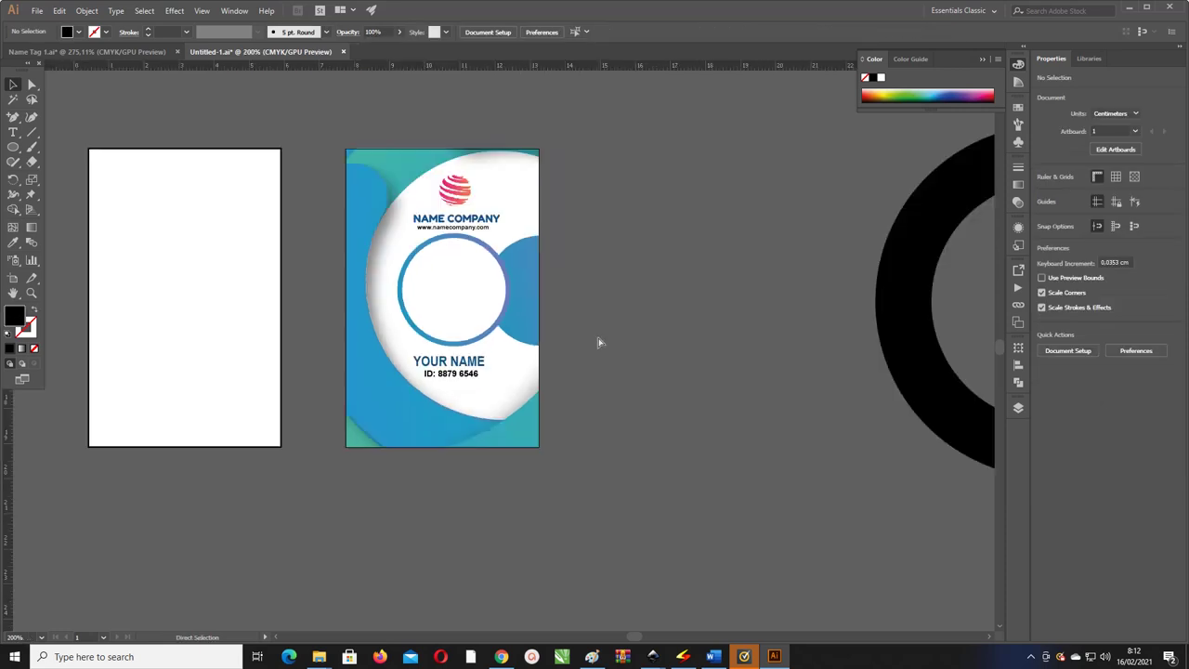
{"action": "mouse_move", "coordinate": [637, 306]}
{"action": "left_mouse_down"}
{"action": "mouse_move", "coordinate": [452, 232]}
{"action": "mouse_move", "coordinate": [526, 276]}
{"action": "left_mouse_up"}
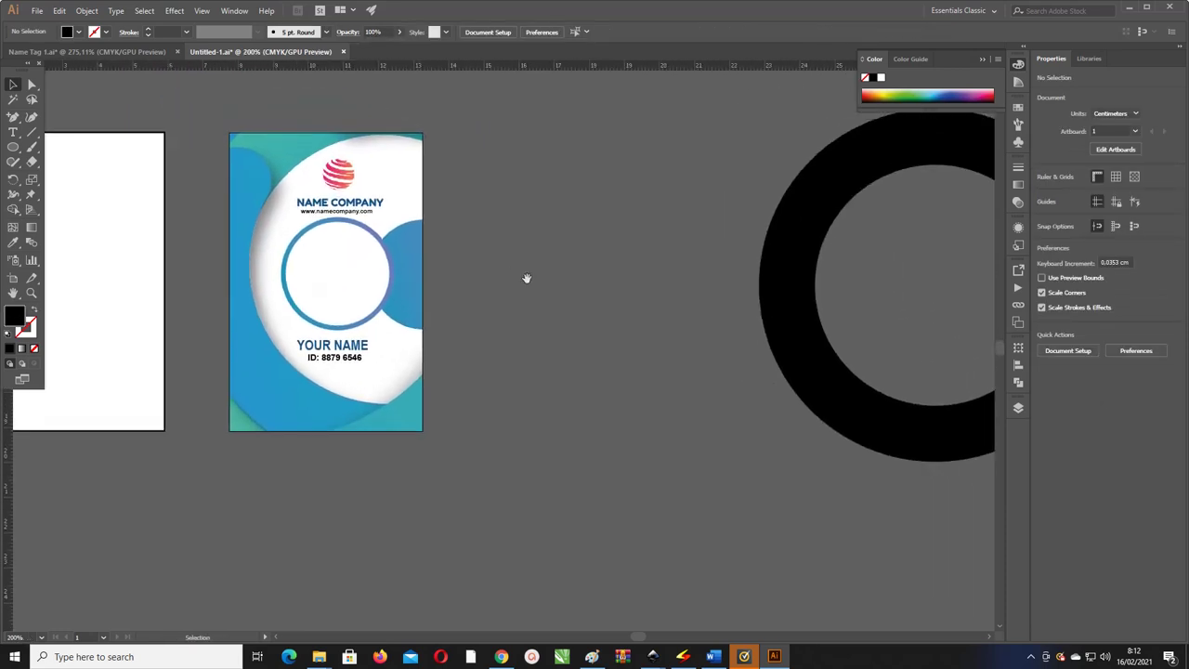
{"action": "key", "text": "ctrl+minus"}
{"action": "key", "text": "ctrl+minus"}
{"action": "key", "text": "ctrl+minus"}
{"action": "key", "text": "ctrl+minus"}
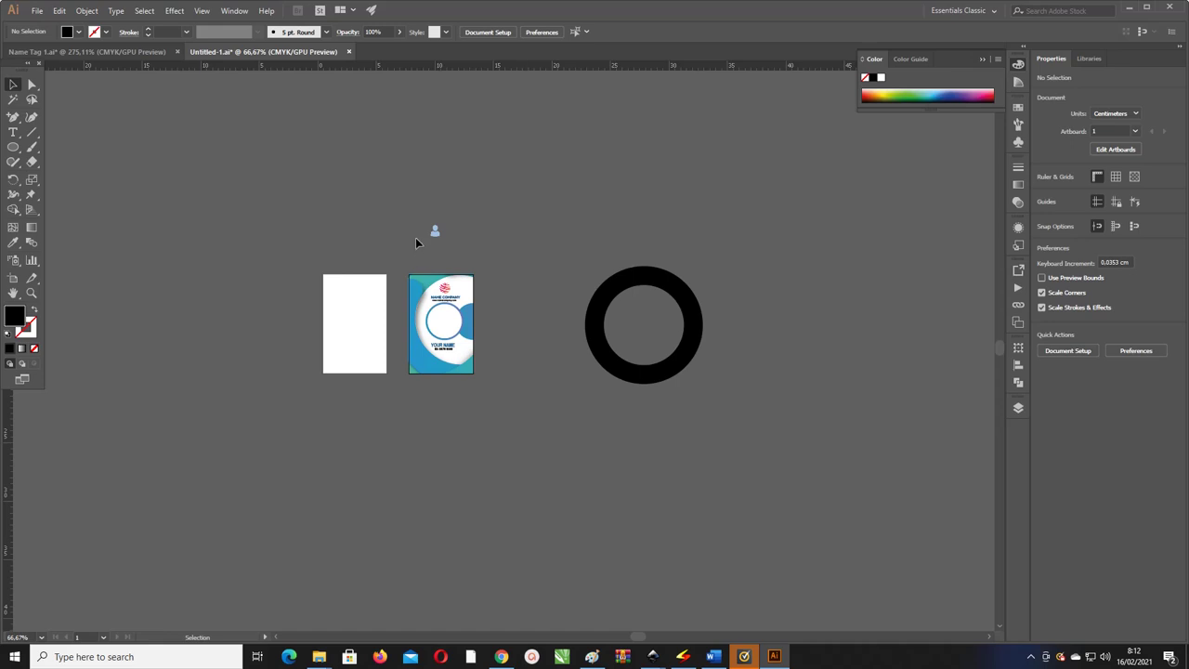
{"action": "left_click_drag", "start_coordinate": [446, 247], "coordinate": [504, 332]}
{"action": "scroll", "coordinate": [502, 325], "scroll_direction": "up", "scroll_amount": 2}
{"action": "scroll", "coordinate": [502, 325], "scroll_direction": "up", "scroll_amount": 3}
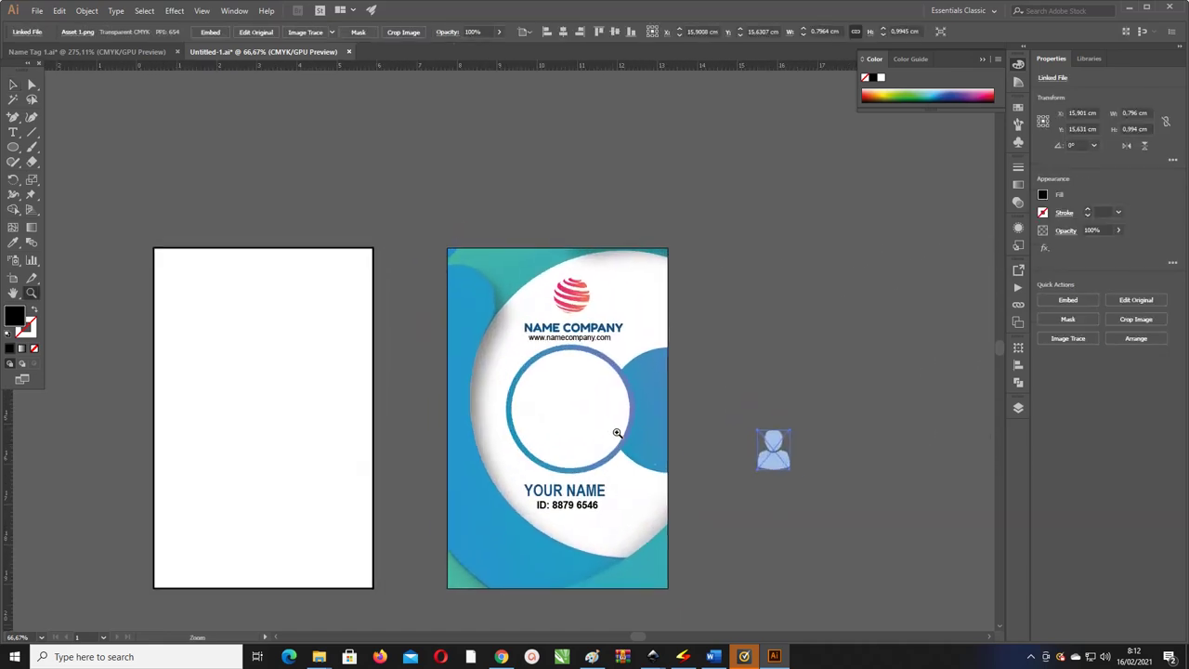
{"action": "scroll", "coordinate": [447, 358], "scroll_direction": "up", "scroll_amount": 1}
{"action": "left_click_drag", "start_coordinate": [447, 357], "coordinate": [440, 358]}
{"action": "left_click", "coordinate": [11, 84]}
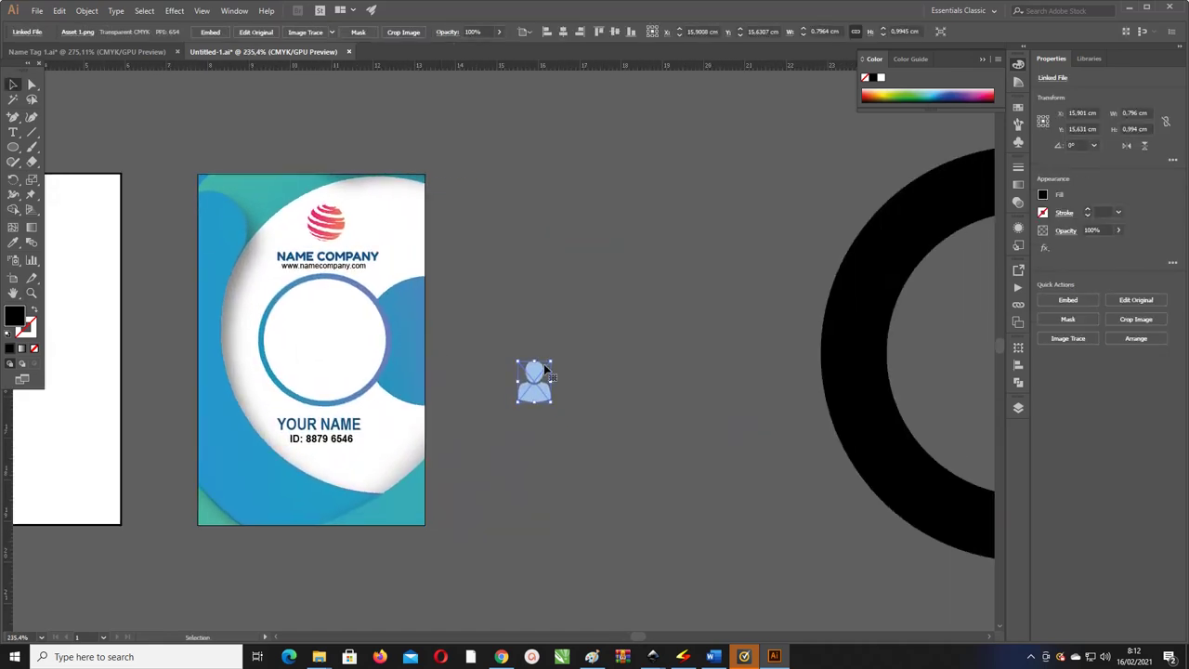
{"action": "mouse_move", "coordinate": [546, 371]}
{"action": "left_mouse_down"}
{"action": "mouse_move", "coordinate": [509, 327]}
{"action": "mouse_move", "coordinate": [545, 263]}
{"action": "left_mouse_up"}
{"action": "left_click_drag", "start_coordinate": [505, 311], "coordinate": [324, 353]}
{"action": "left_click_drag", "start_coordinate": [386, 285], "coordinate": [388, 271]}
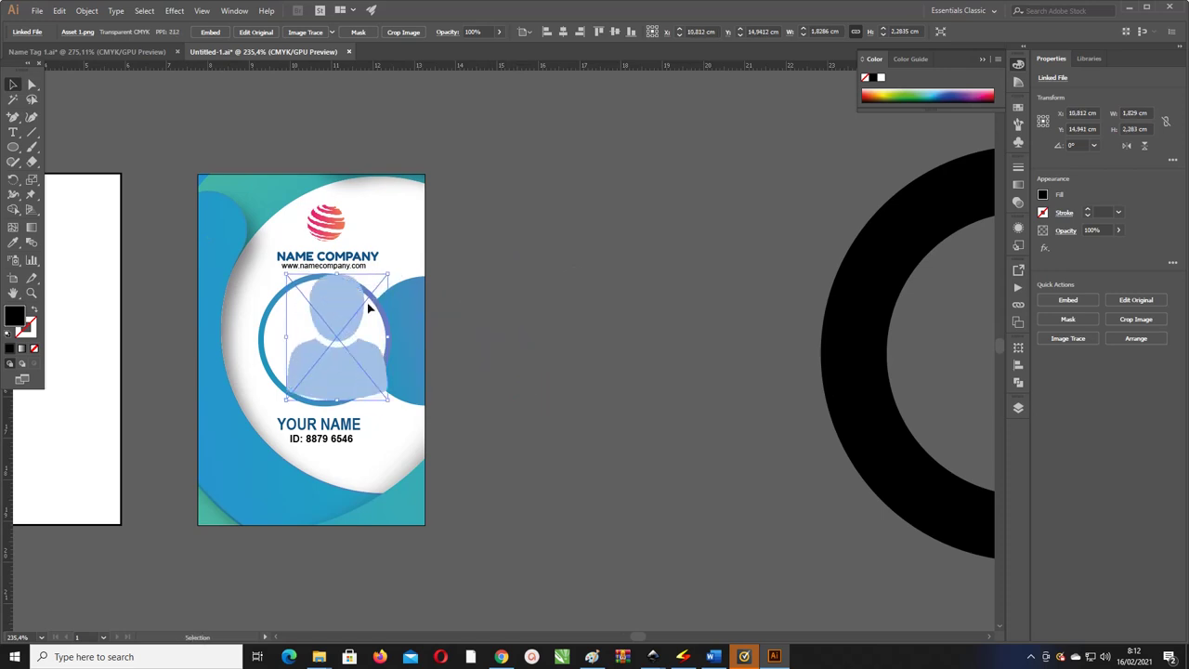
{"action": "left_click_drag", "start_coordinate": [353, 326], "coordinate": [342, 336]}
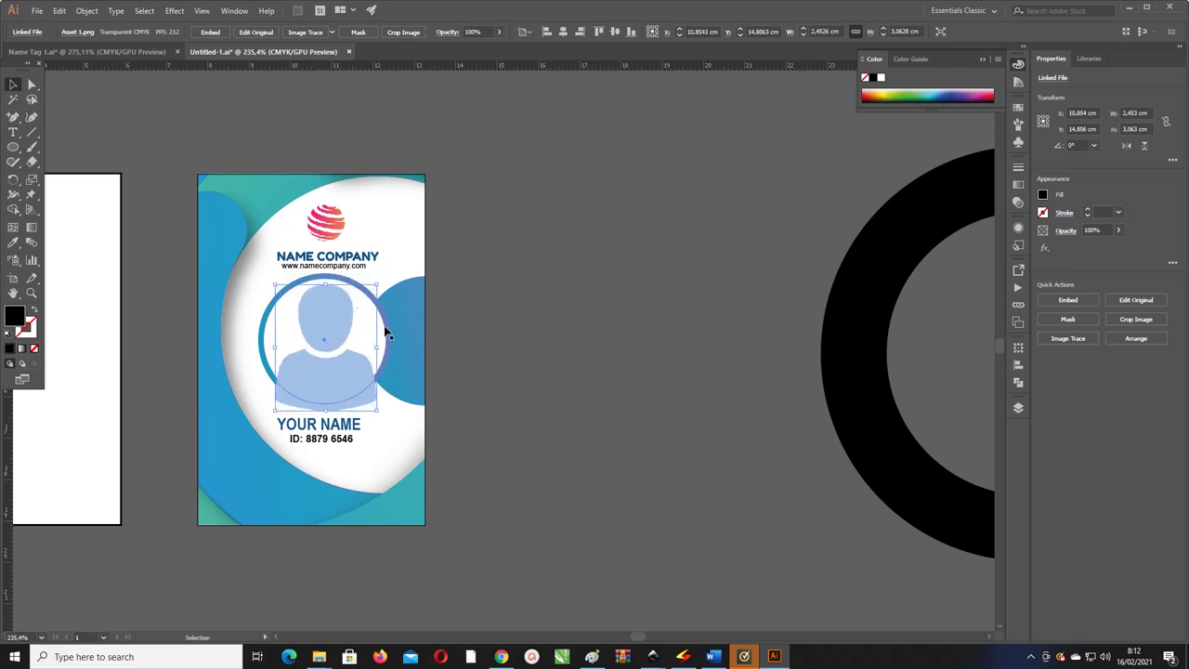
- Centre the silhouette and ring on each other, aligned to the selection
{"action": "left_click", "coordinate": [382, 330]}
{"action": "left_click", "coordinate": [340, 319]}
{"action": "left_click", "coordinate": [385, 334], "text": "shift"}
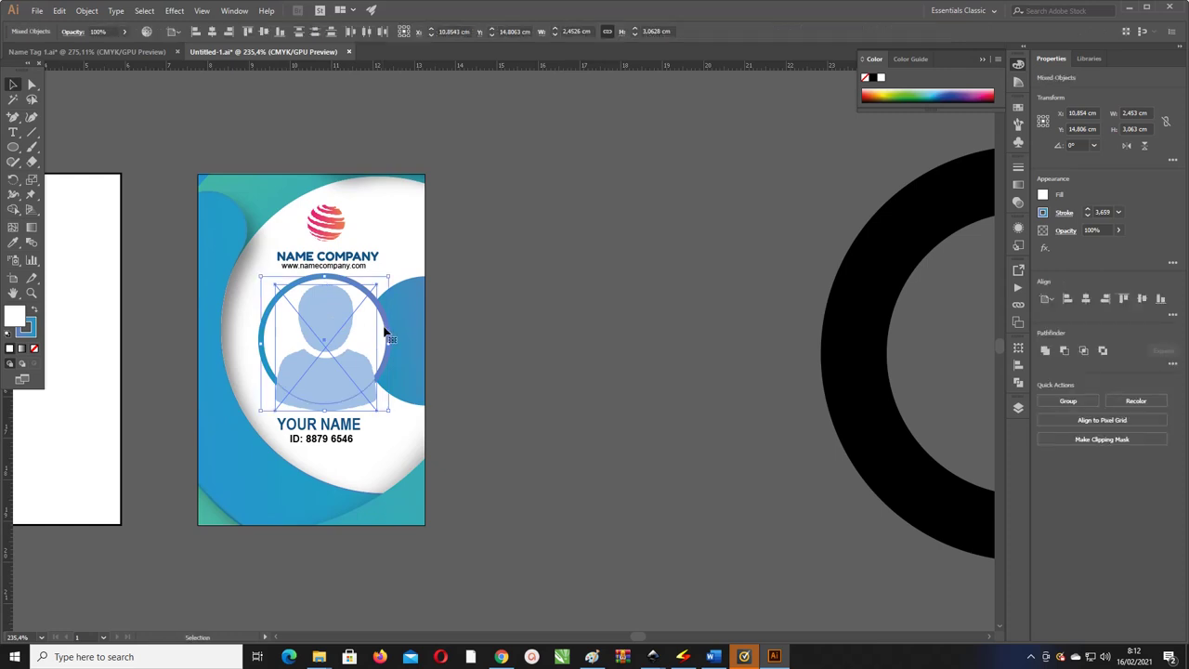
{"action": "left_click", "coordinate": [174, 32]}
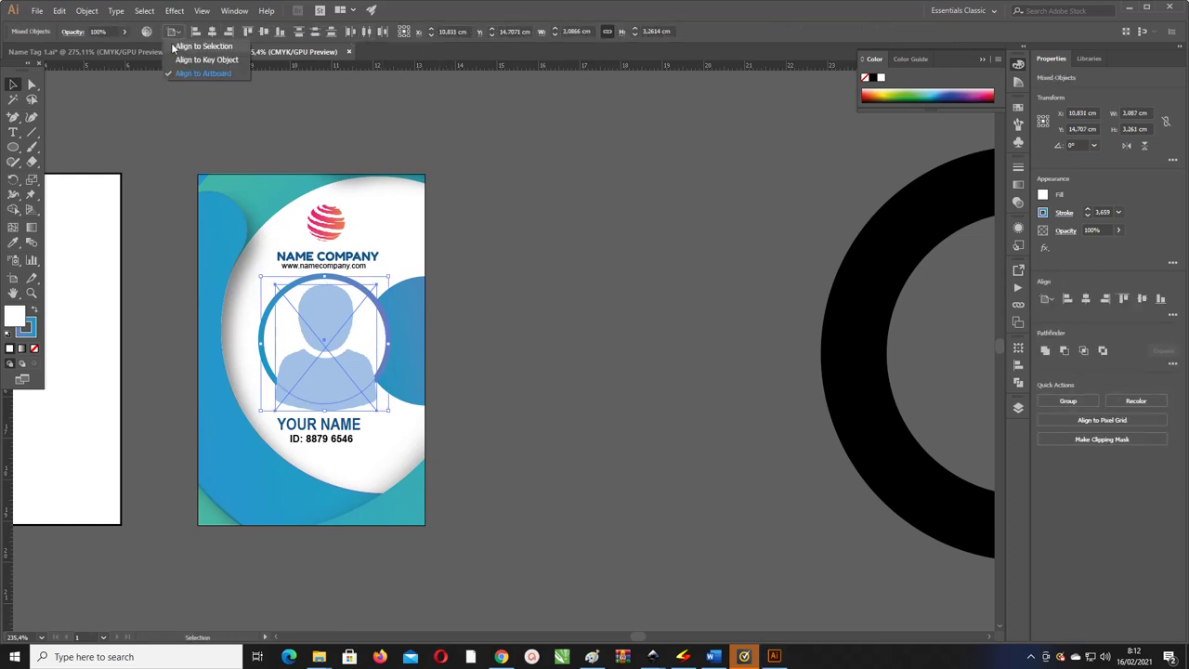
{"action": "left_click", "coordinate": [176, 46]}
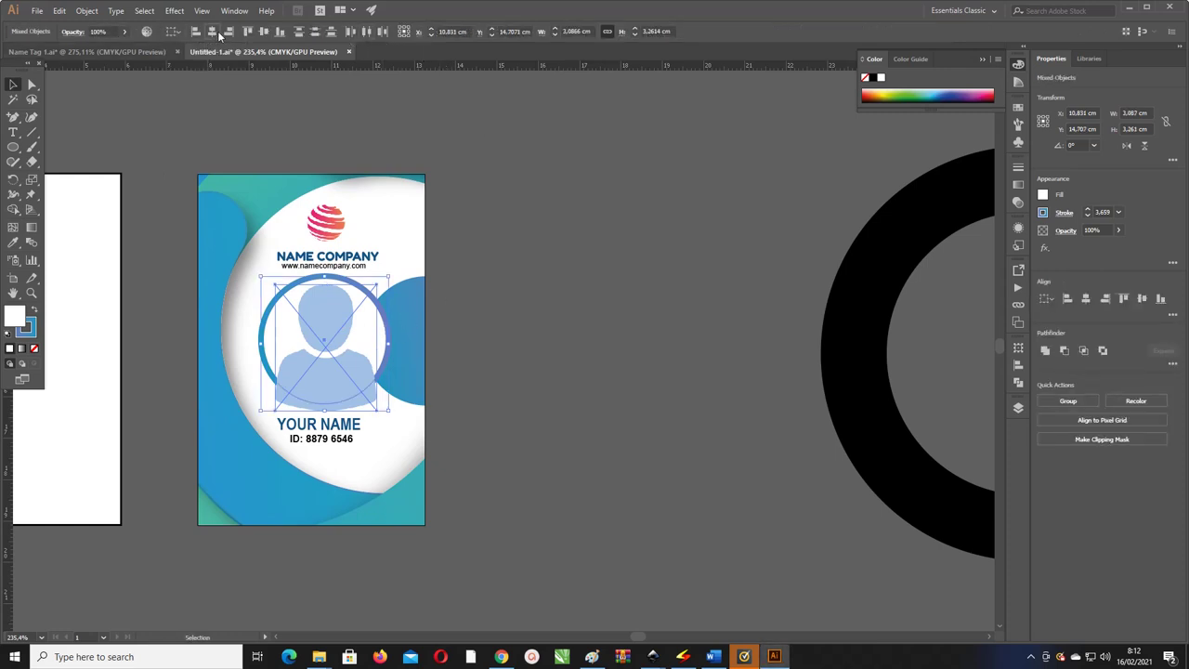
{"action": "left_click", "coordinate": [214, 33]}
{"action": "left_click", "coordinate": [565, 308]}
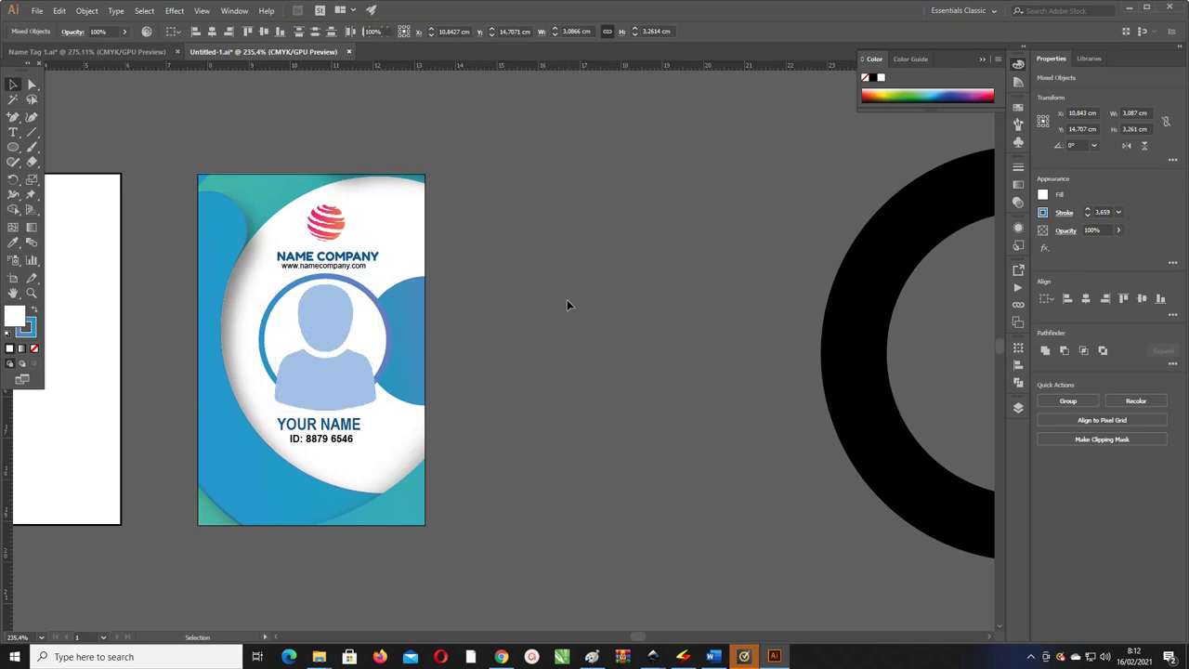
- Bring the circle to the front and make a clipping mask of it with the silhouette
{"action": "left_click", "coordinate": [301, 370]}
{"action": "left_click", "coordinate": [384, 340]}
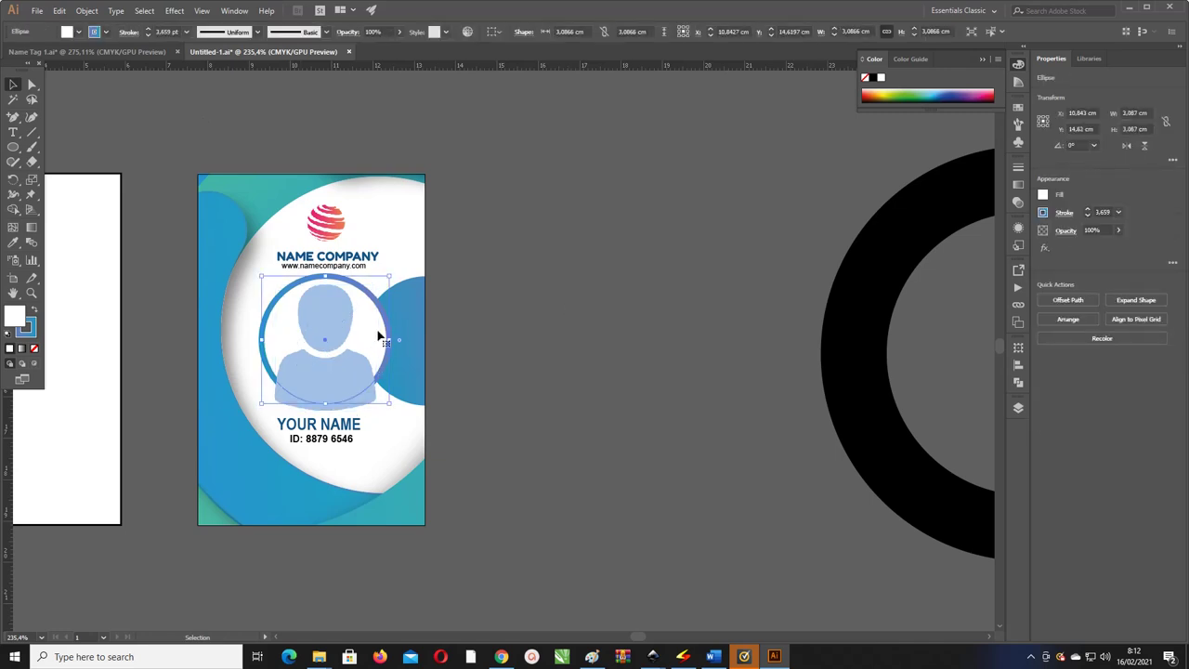
{"action": "key", "text": "a"}
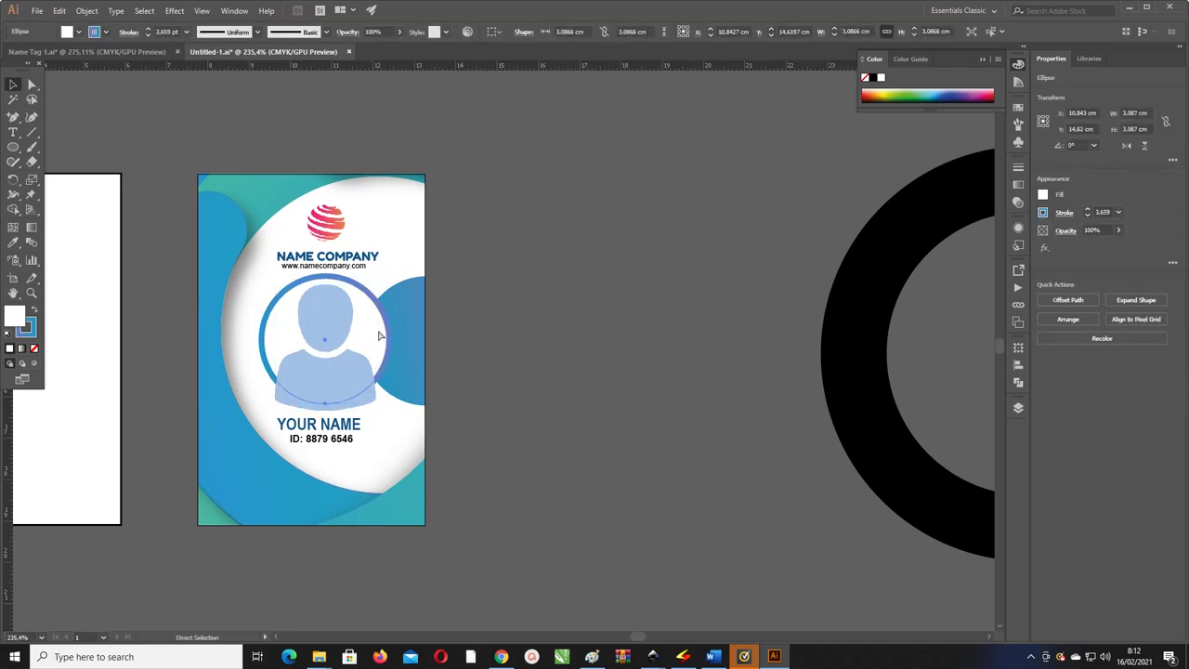
{"action": "key", "text": "v"}
{"action": "key", "text": "ctrl+shift+bracketright"}
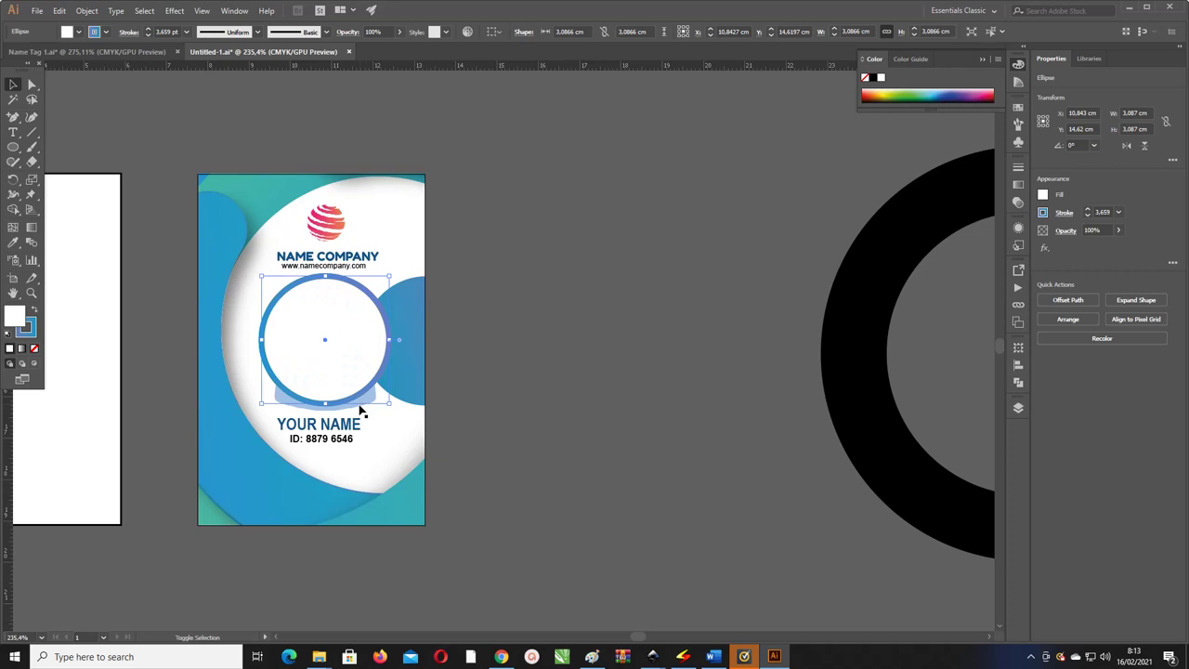
{"action": "left_click", "coordinate": [363, 409], "text": "shift"}
{"action": "right_click", "coordinate": [362, 410]}
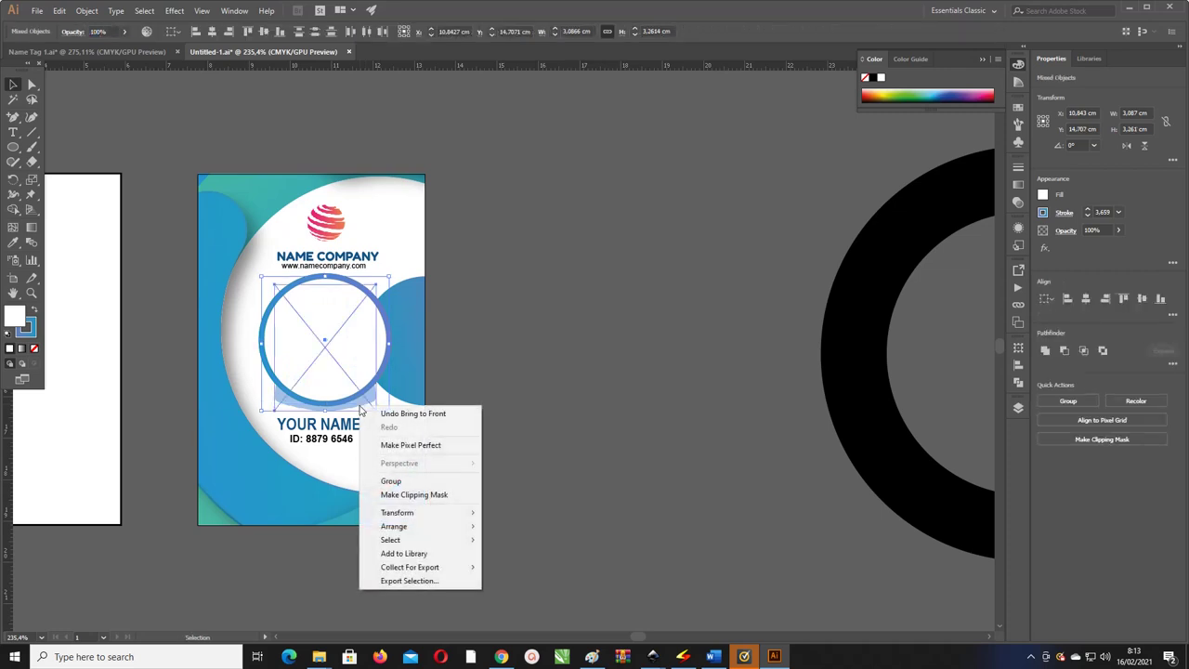
{"action": "left_click", "coordinate": [410, 495]}
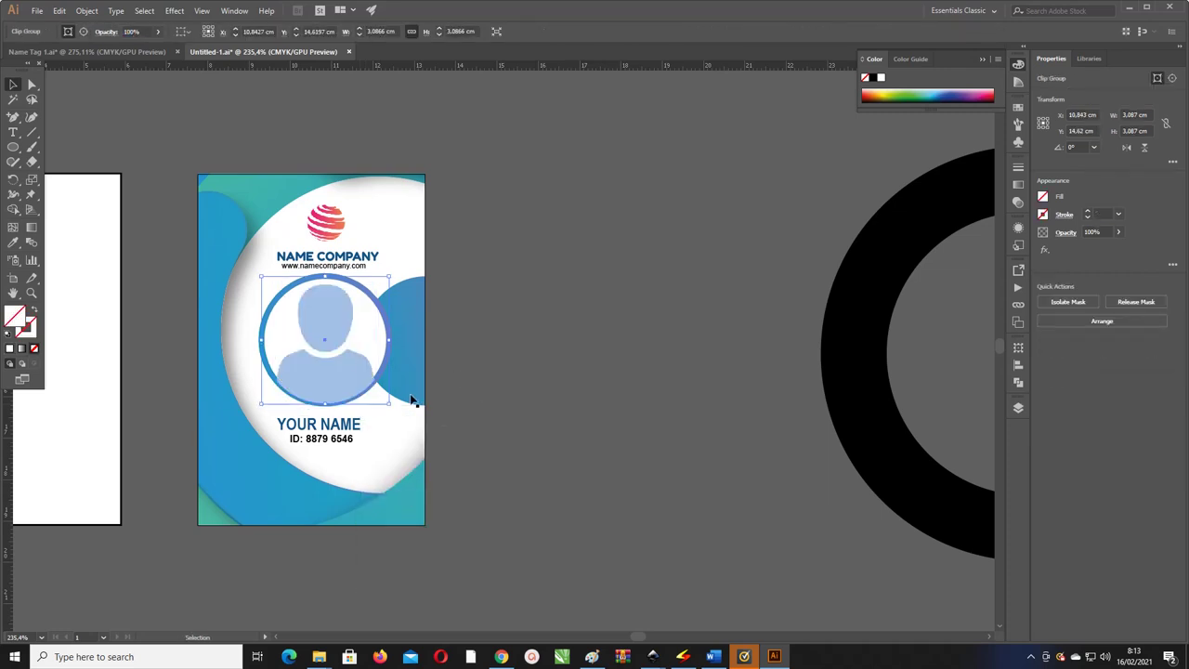
{"action": "key", "text": "Up"}
{"action": "key", "text": "Up"}
{"action": "key", "text": "Up"}
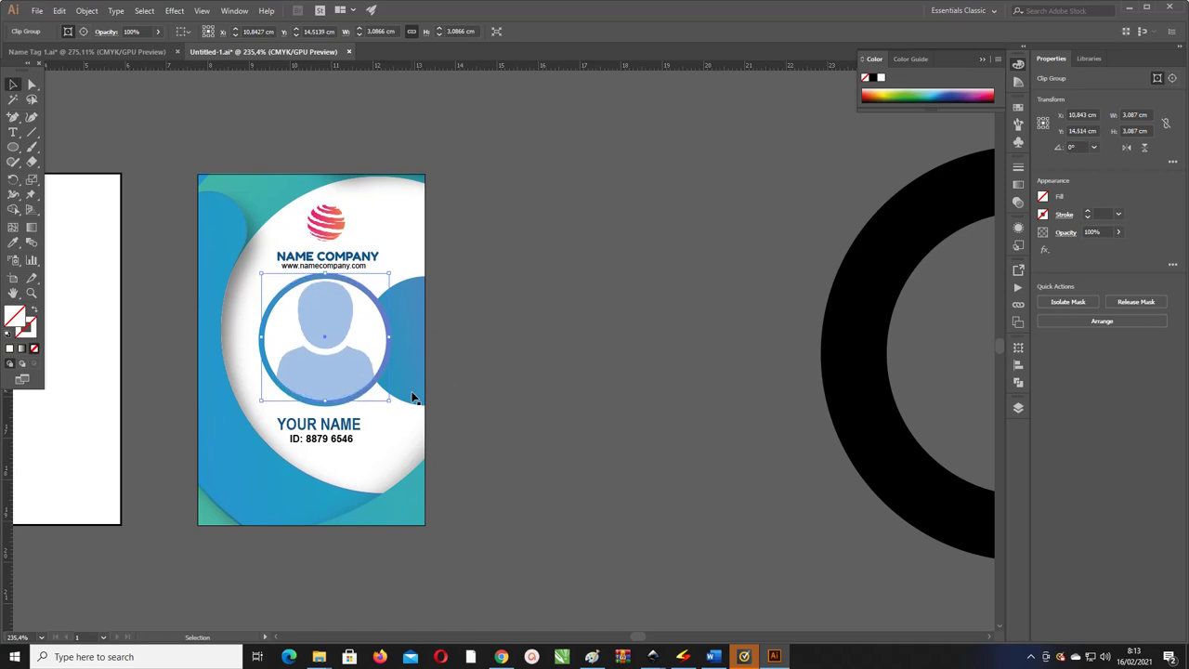
{"action": "left_click", "coordinate": [463, 346]}
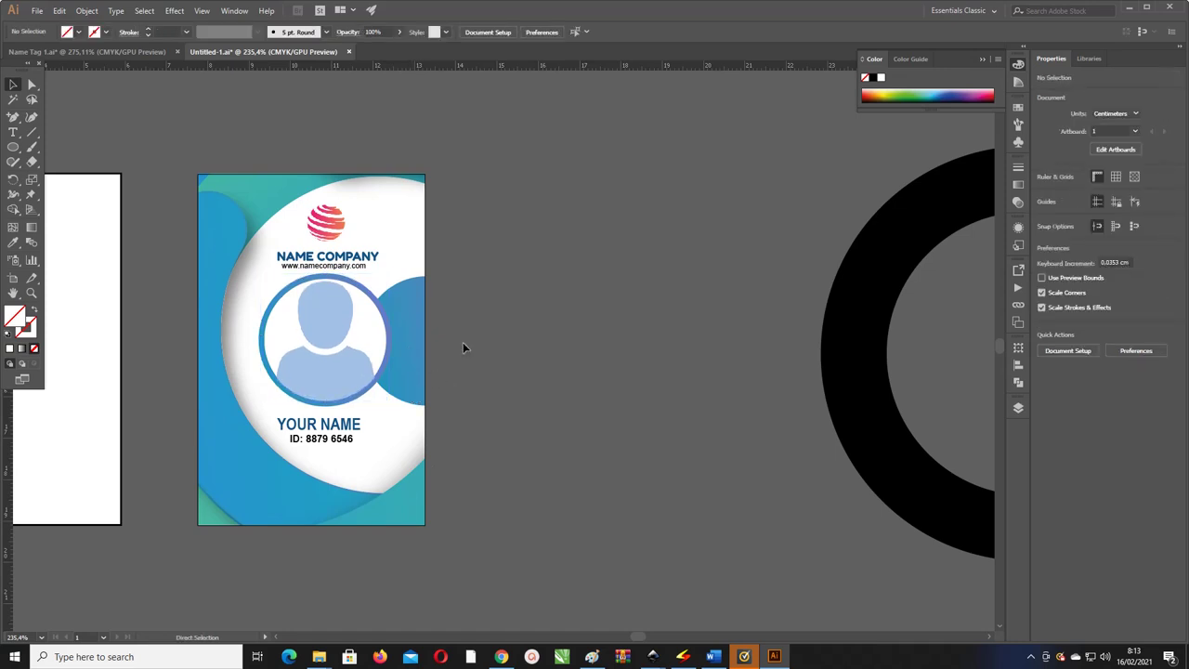
{"action": "key", "text": "ctrl+minus"}
{"action": "left_click_drag", "start_coordinate": [464, 341], "coordinate": [386, 282]}
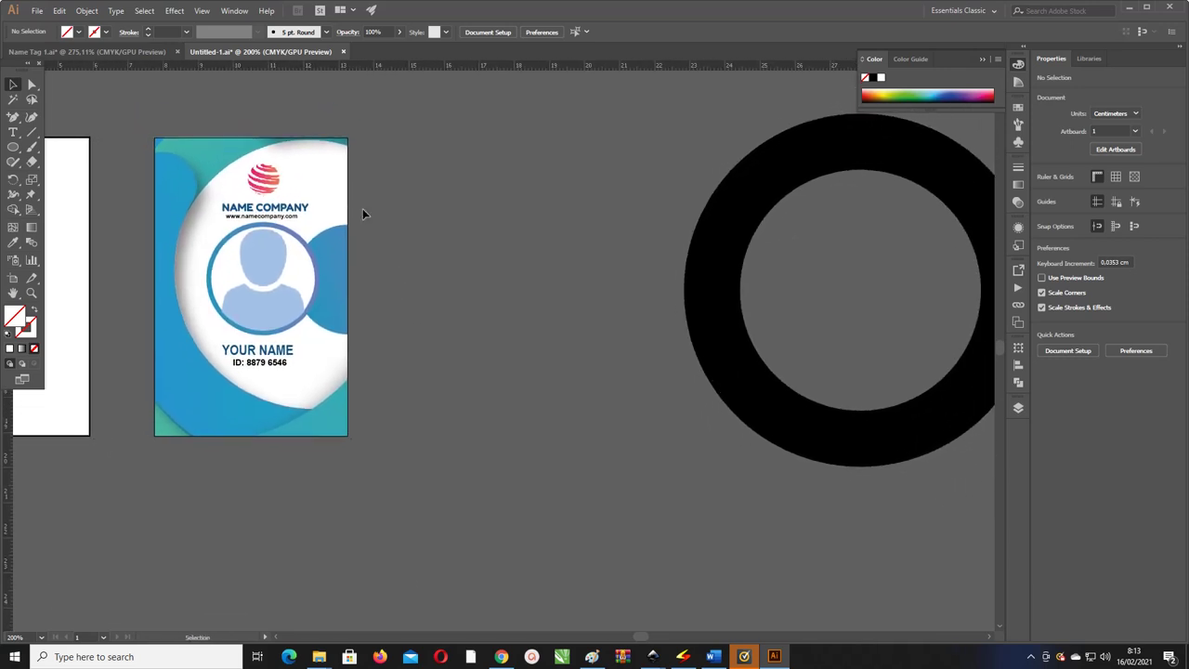
{"action": "left_click_drag", "start_coordinate": [398, 225], "coordinate": [415, 303]}
{"action": "left_click", "coordinate": [282, 220]}
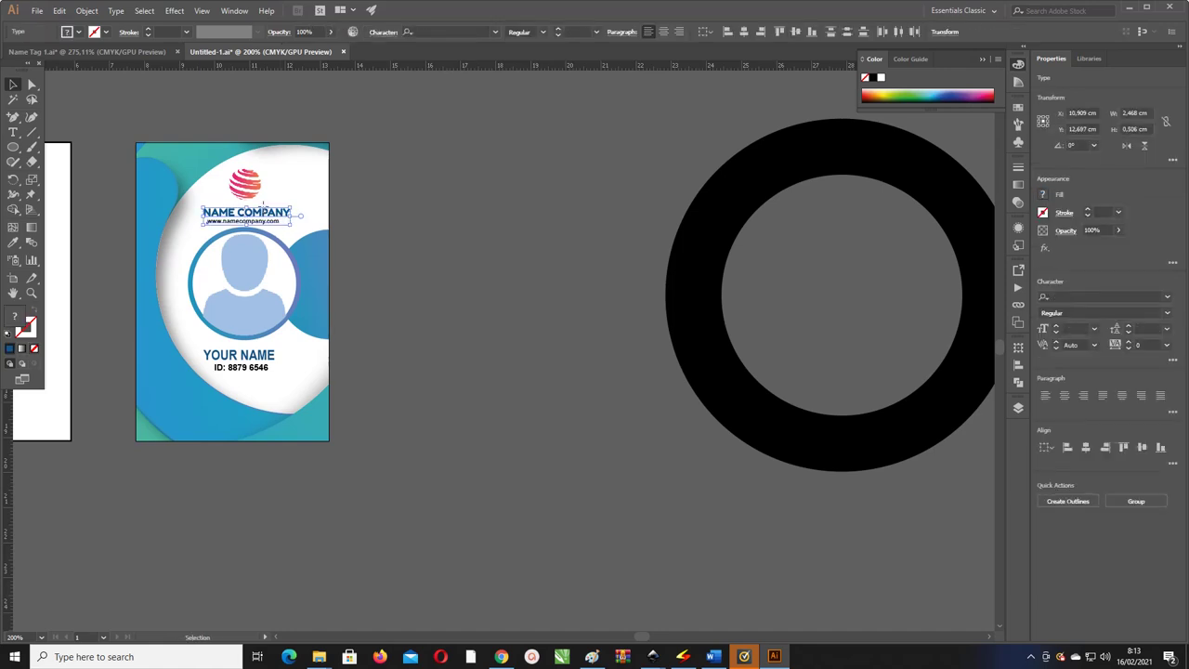
{"action": "left_click", "coordinate": [406, 210]}
{"action": "mouse_move", "coordinate": [448, 281]}
{"action": "left_mouse_down"}
{"action": "mouse_move", "coordinate": [433, 279]}
{"action": "mouse_move", "coordinate": [451, 294]}
{"action": "mouse_move", "coordinate": [408, 281]}
{"action": "left_mouse_up"}
{"action": "key", "text": "ctrl+minus"}
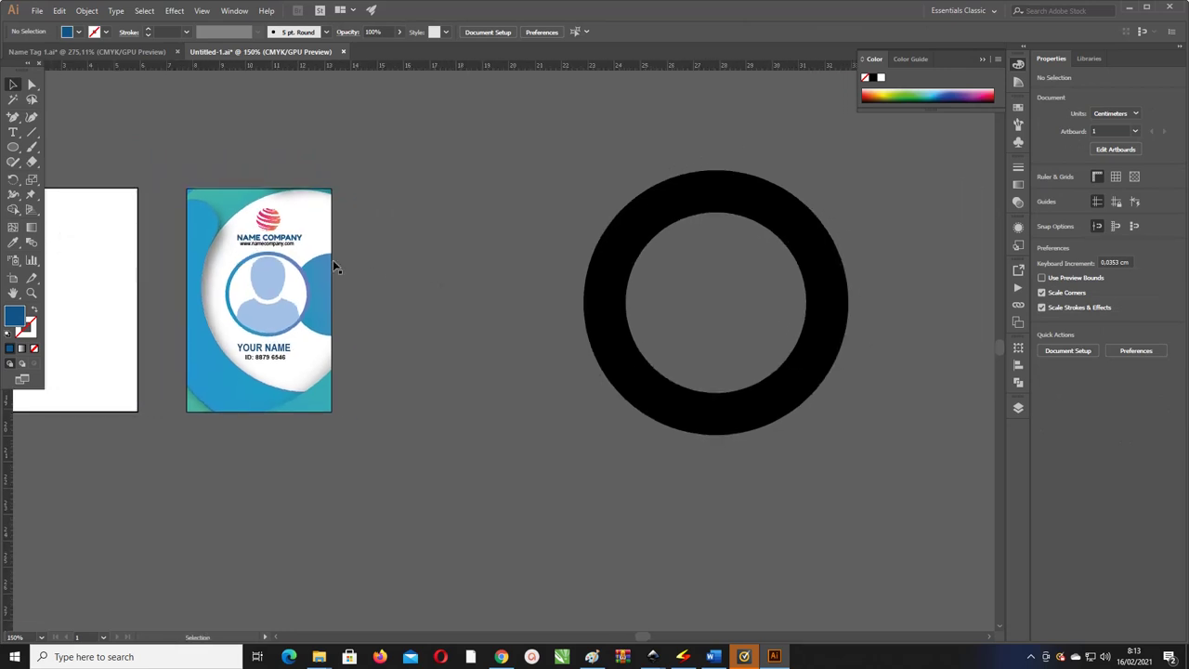
- Duplicate Artboard 1 with its ID card from the Artboards panel
{"action": "left_click", "coordinate": [1019, 324]}
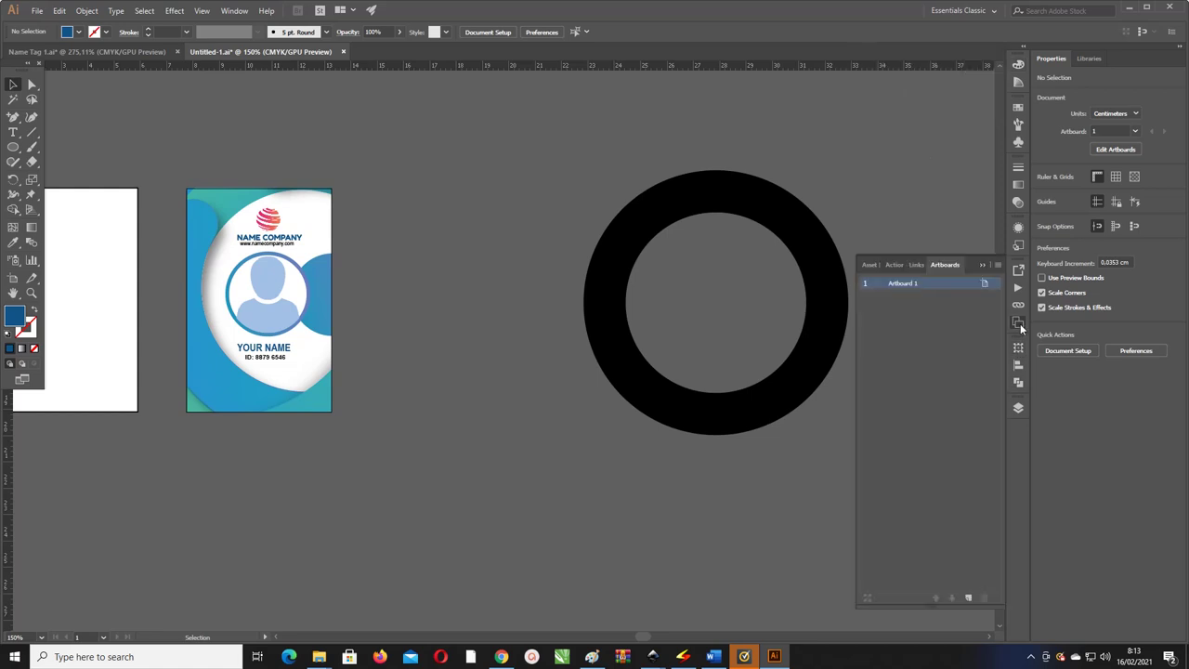
{"action": "double_click", "coordinate": [909, 284]}
{"action": "left_click", "coordinate": [968, 598]}
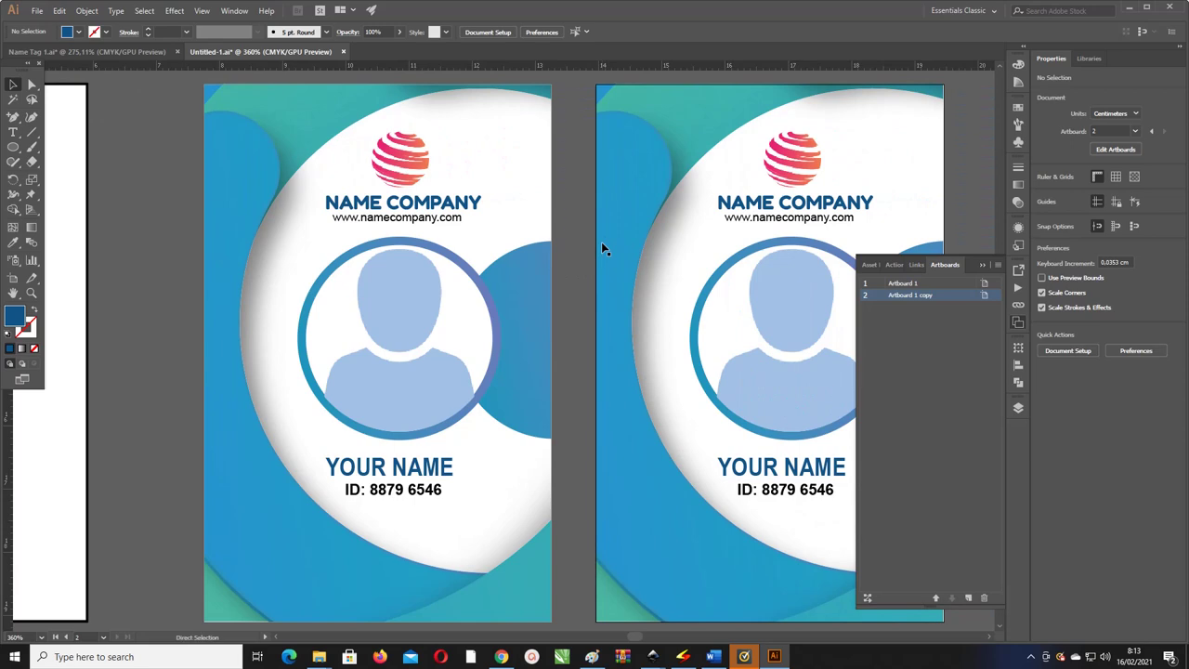
{"action": "key", "text": "ctrl+minus"}
{"action": "key", "text": "ctrl+minus"}
{"action": "mouse_move", "coordinate": [604, 249]}
{"action": "left_mouse_down"}
{"action": "mouse_move", "coordinate": [512, 199]}
{"action": "mouse_move", "coordinate": [375, 252]}
{"action": "mouse_move", "coordinate": [579, 163]}
{"action": "left_mouse_up"}
- Delete the clipped avatar from the second card
{"action": "left_click", "coordinate": [397, 261]}
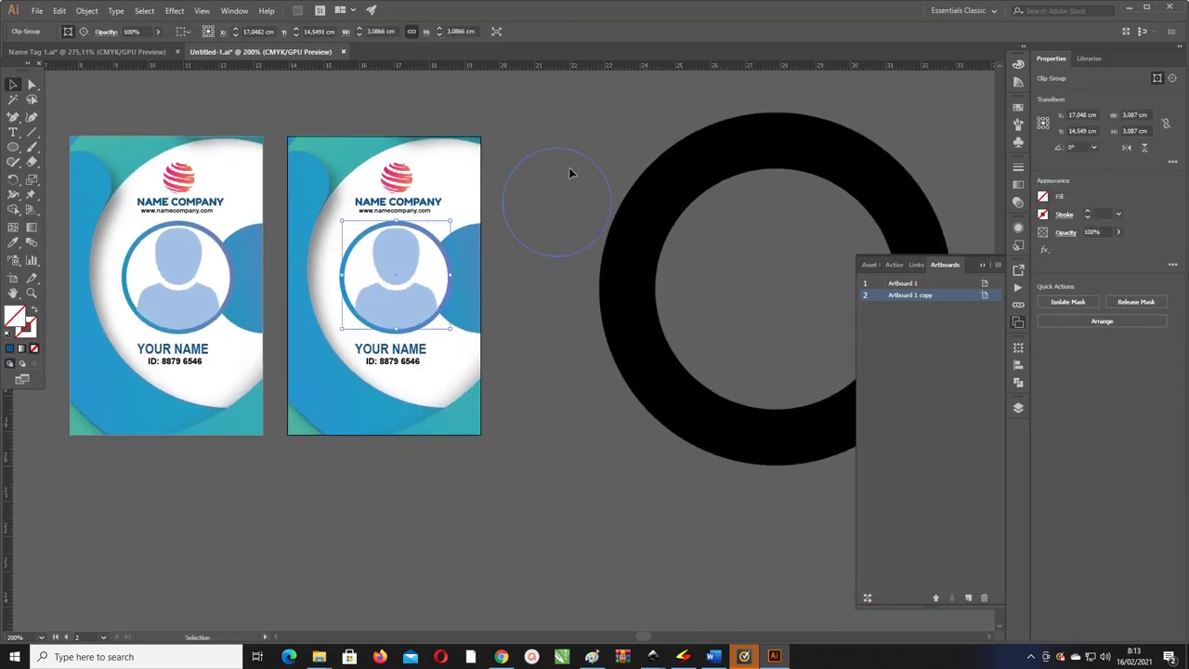
{"action": "key", "text": "Delete"}
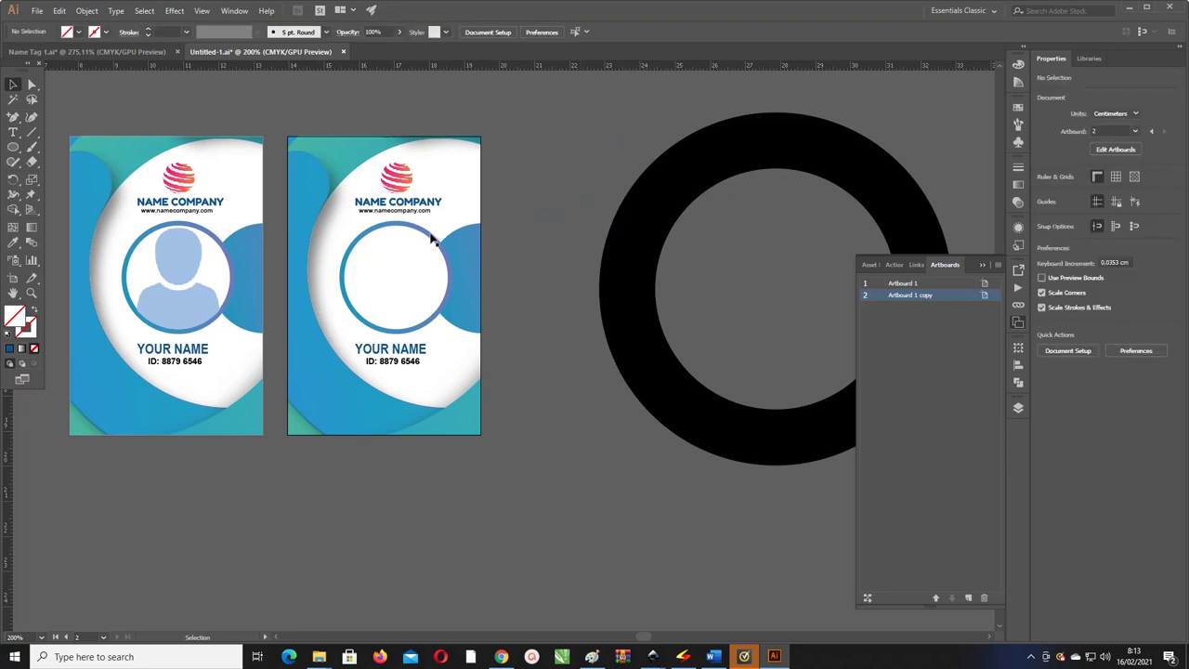
{"action": "left_click_drag", "start_coordinate": [431, 238], "coordinate": [639, 89]}
- Delete the white circle and draw a white rectangle bar across the second card
{"action": "key", "text": "Delete"}
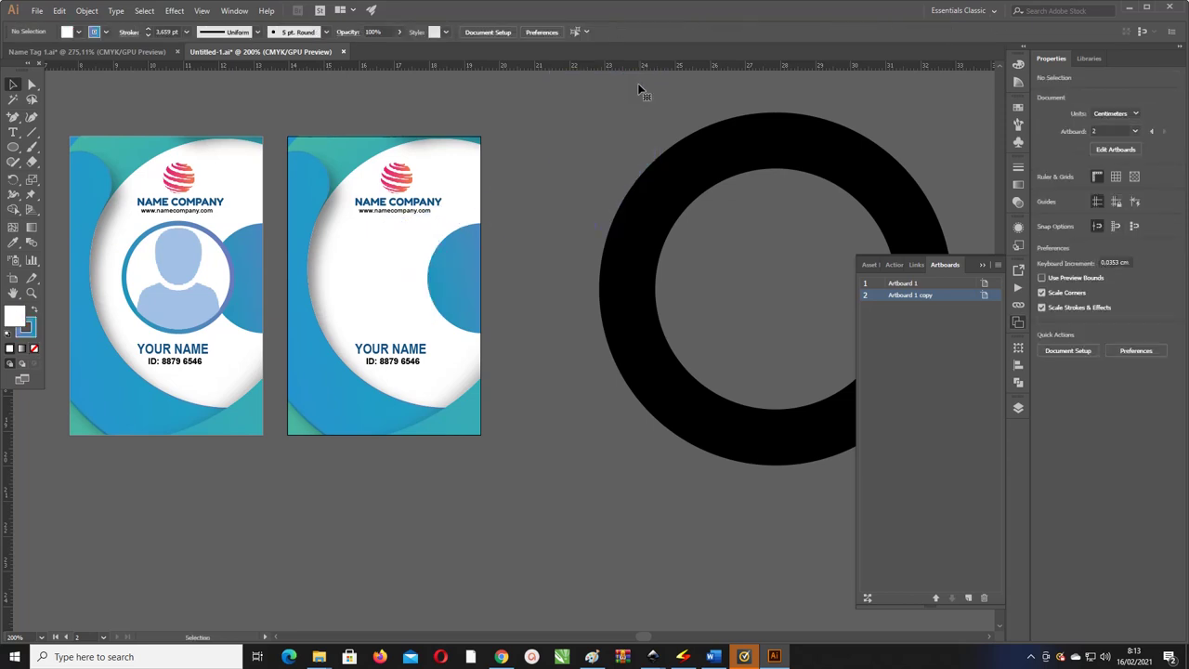
{"action": "left_click", "coordinate": [13, 146]}
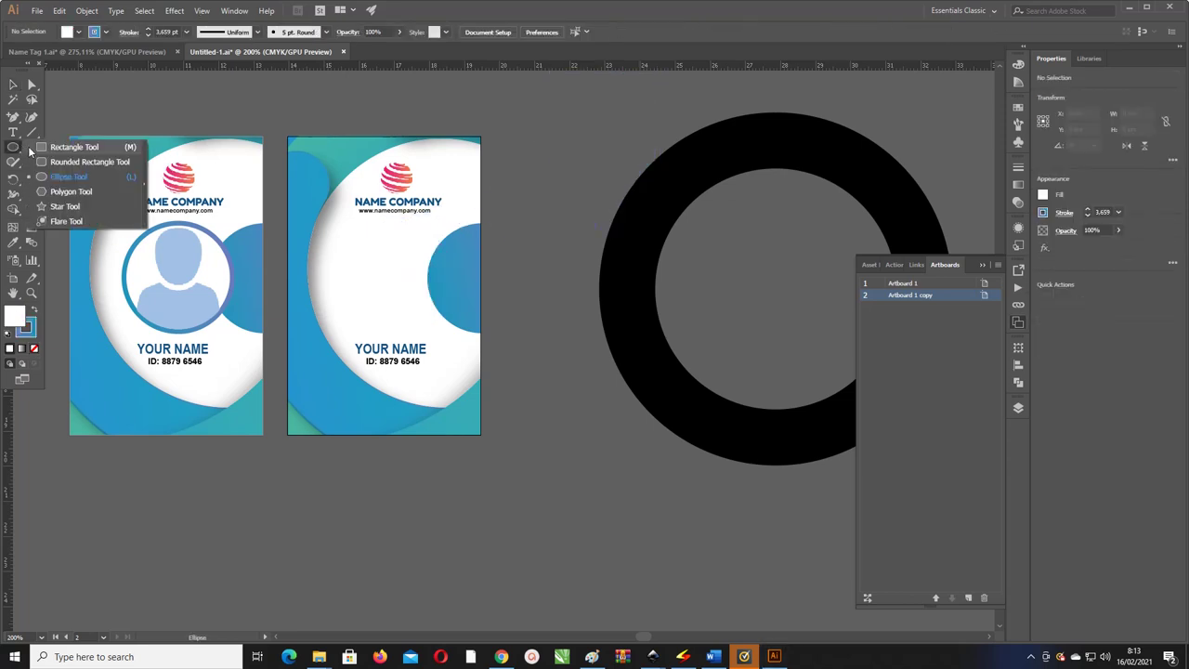
{"action": "left_click", "coordinate": [73, 147]}
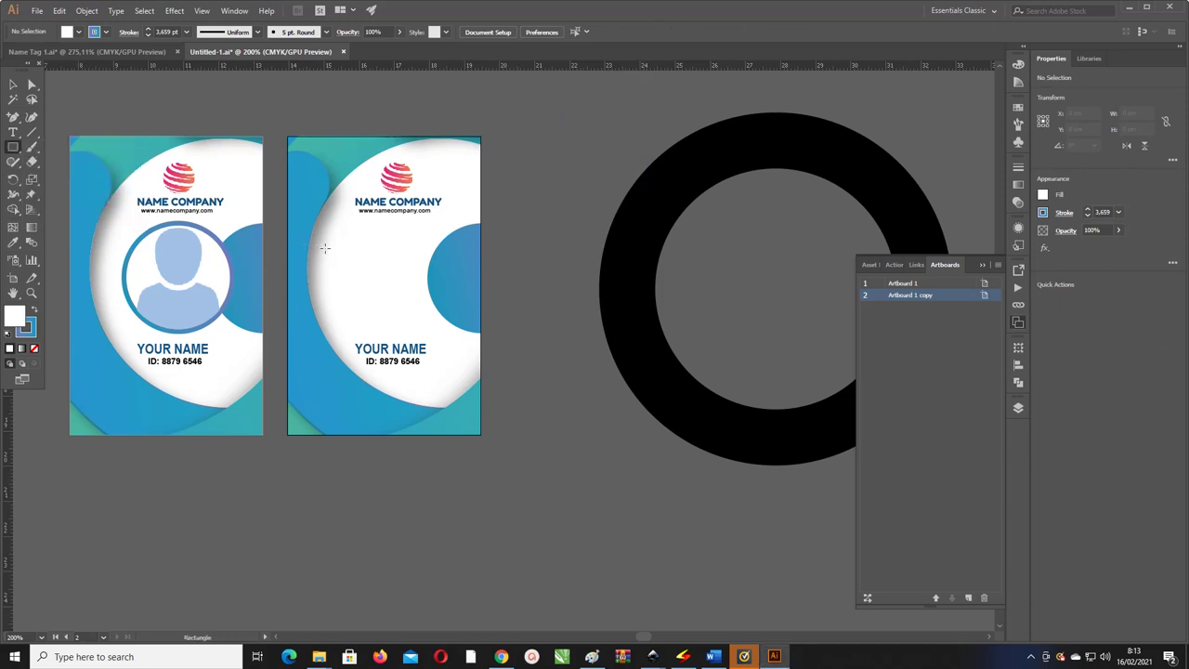
{"action": "left_click_drag", "start_coordinate": [319, 248], "coordinate": [474, 272]}
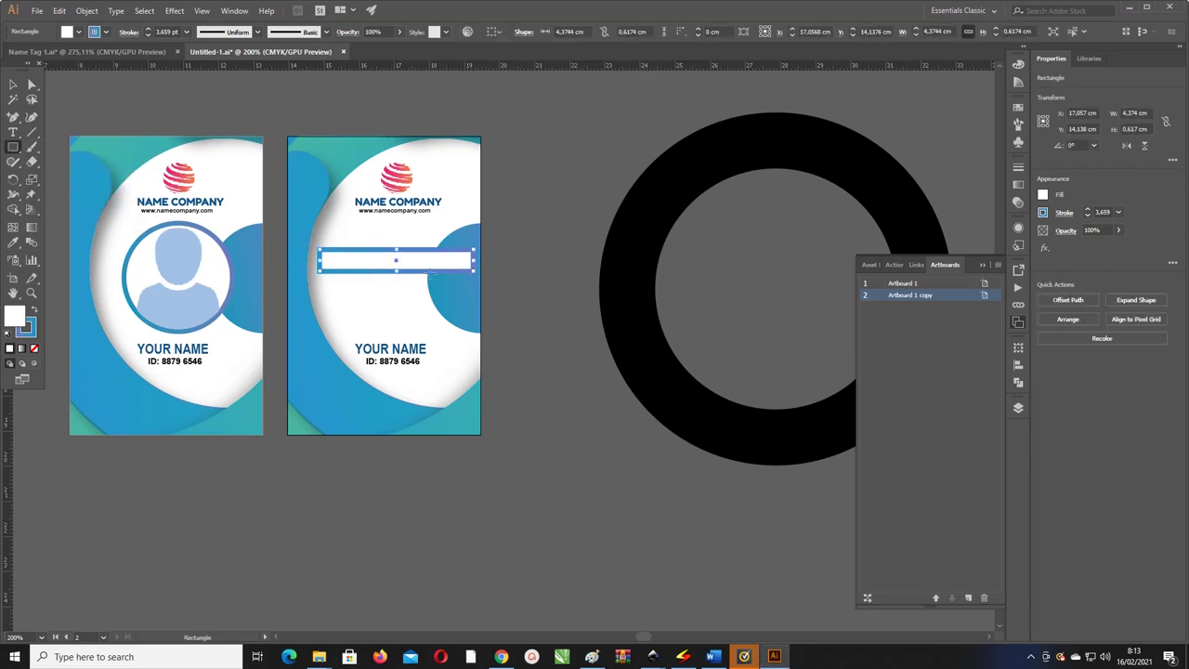
{"action": "left_click_drag", "start_coordinate": [398, 272], "coordinate": [398, 283]}
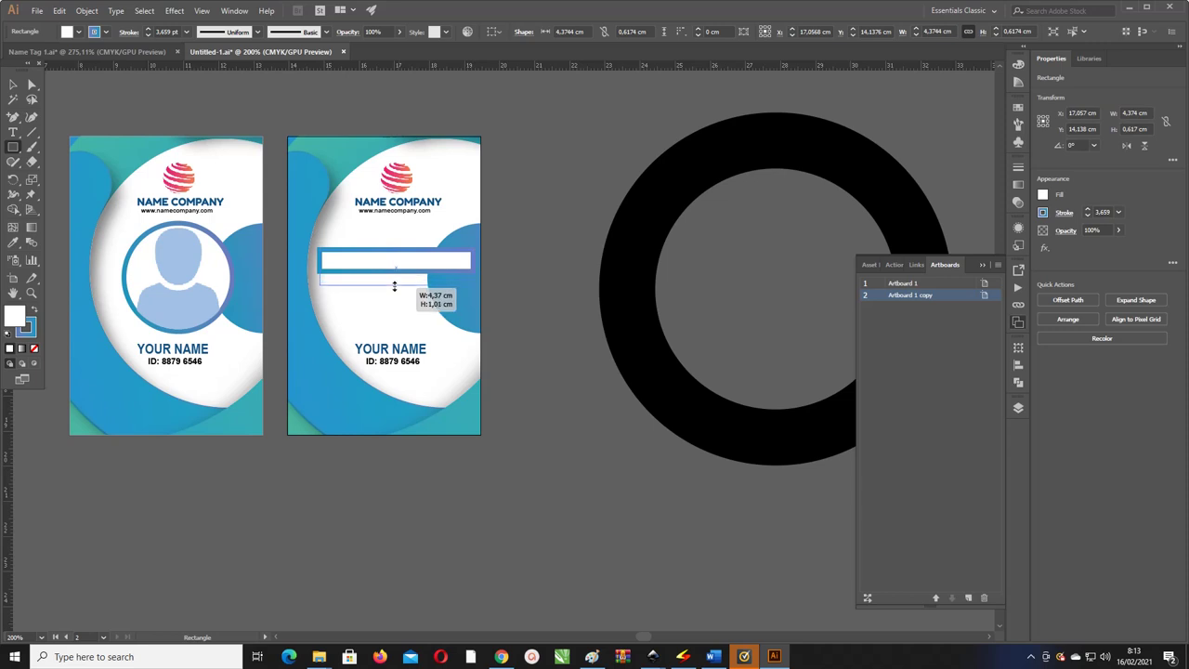
- Set the bar's blue outline to 2 pt and slim the bar's height
{"action": "left_click", "coordinate": [147, 36]}
{"action": "left_click", "coordinate": [147, 35]}
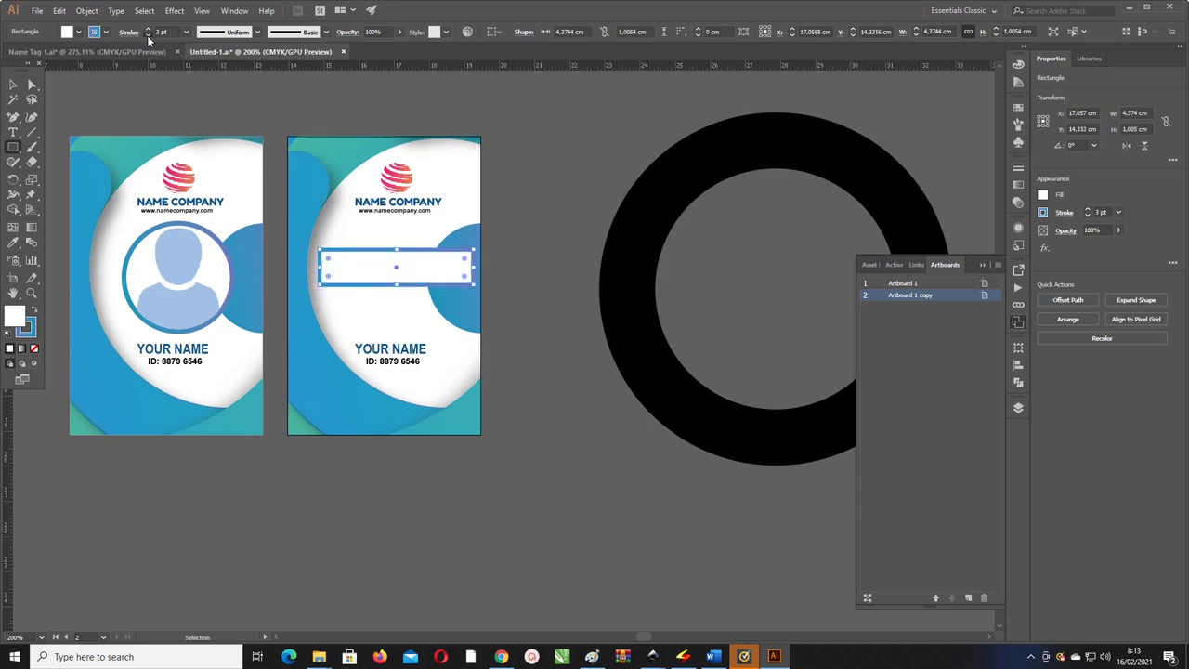
{"action": "left_click", "coordinate": [148, 29]}
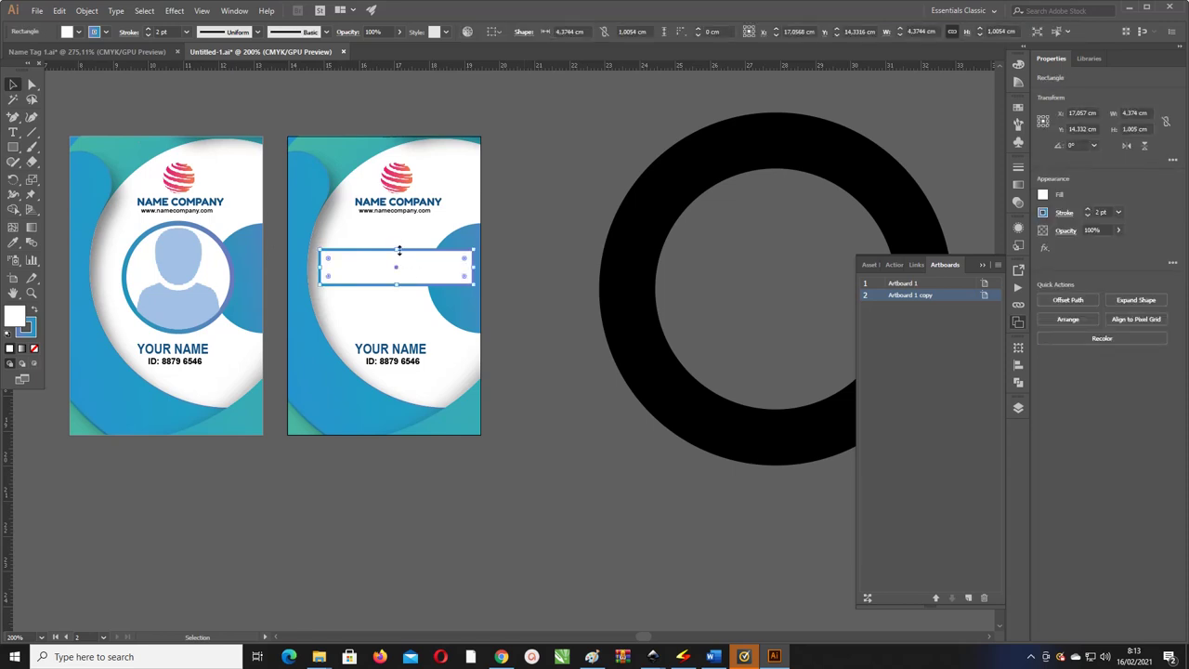
{"action": "left_click_drag", "start_coordinate": [397, 250], "coordinate": [392, 262]}
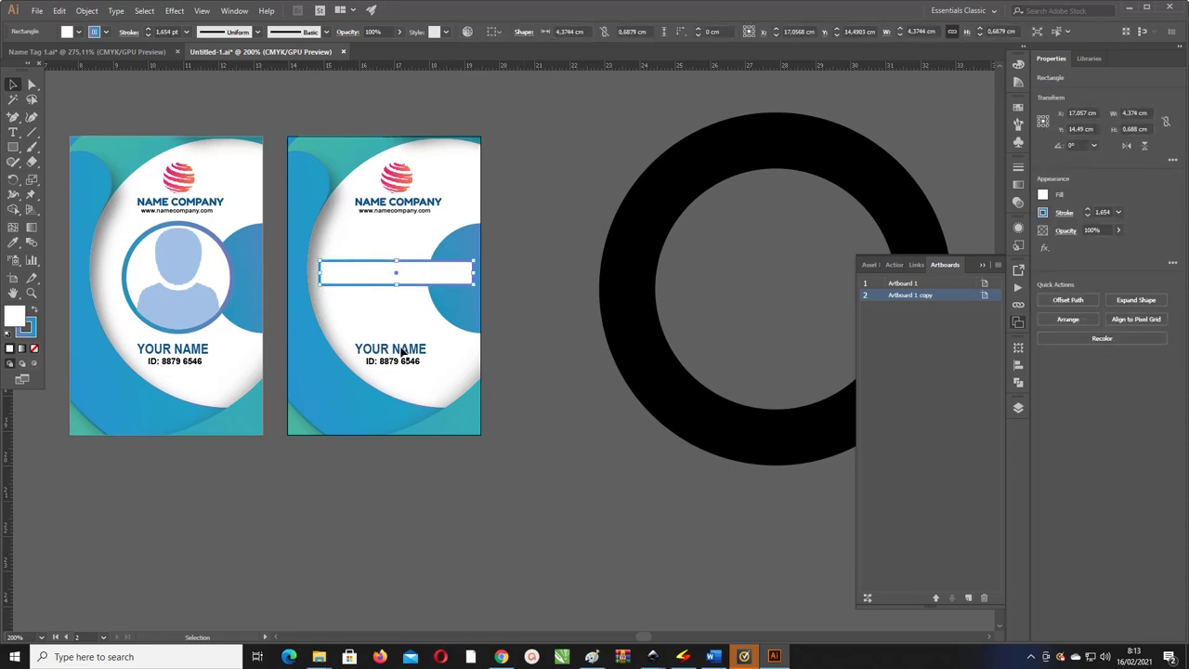
{"action": "left_click", "coordinate": [399, 349]}
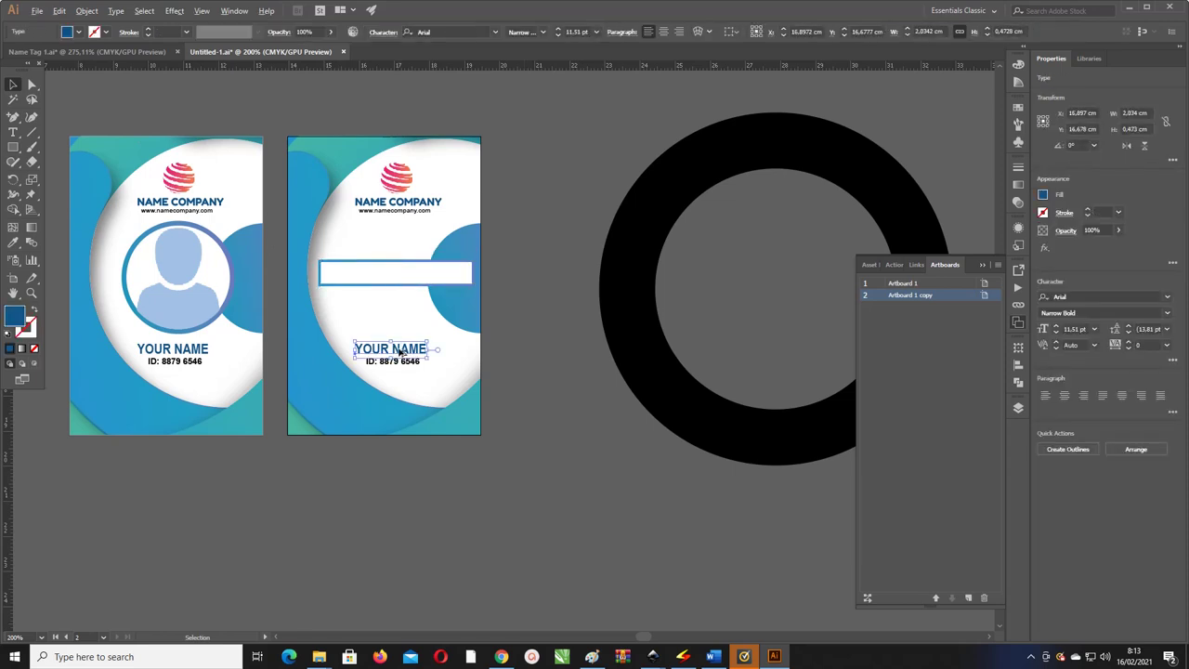
- Copy YOUR NAME above the white bar, trim it to NAME, and left-align it with the bar
{"action": "mouse_move", "coordinate": [400, 351]}
{"action": "left_mouse_down"}
{"action": "mouse_move", "coordinate": [367, 253]}
{"action": "mouse_move", "coordinate": [273, 249]}
{"action": "left_mouse_up"}
{"action": "double_click", "coordinate": [367, 253]}
{"action": "key", "text": "BackSpace"}
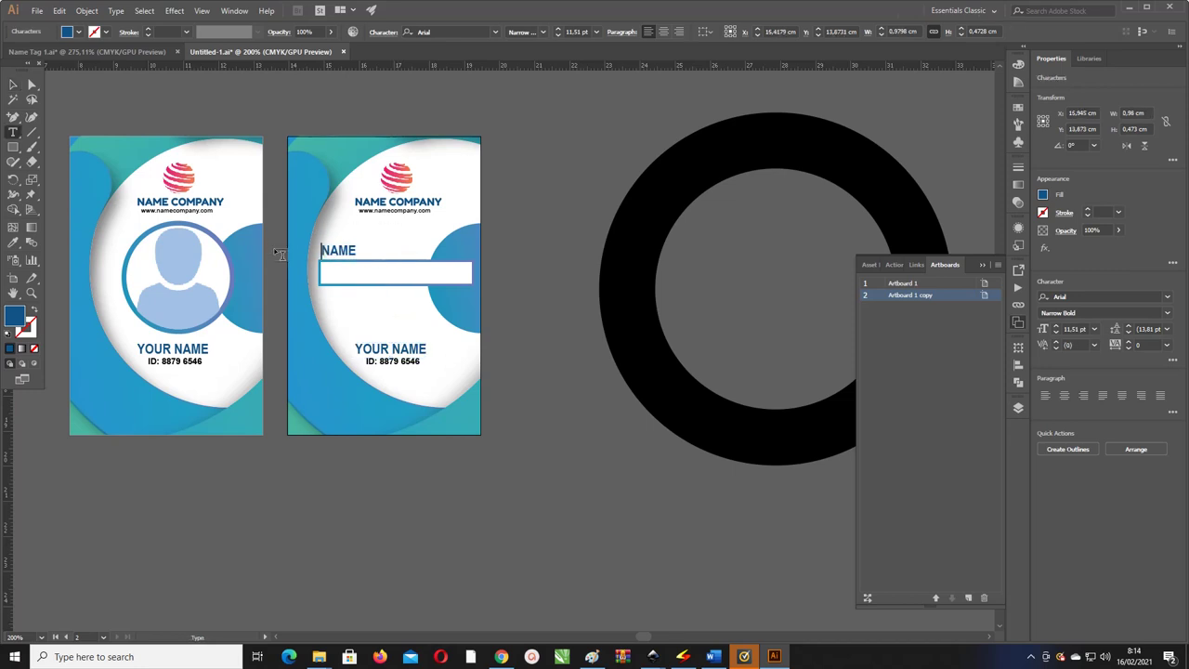
{"action": "key", "text": "Escape"}
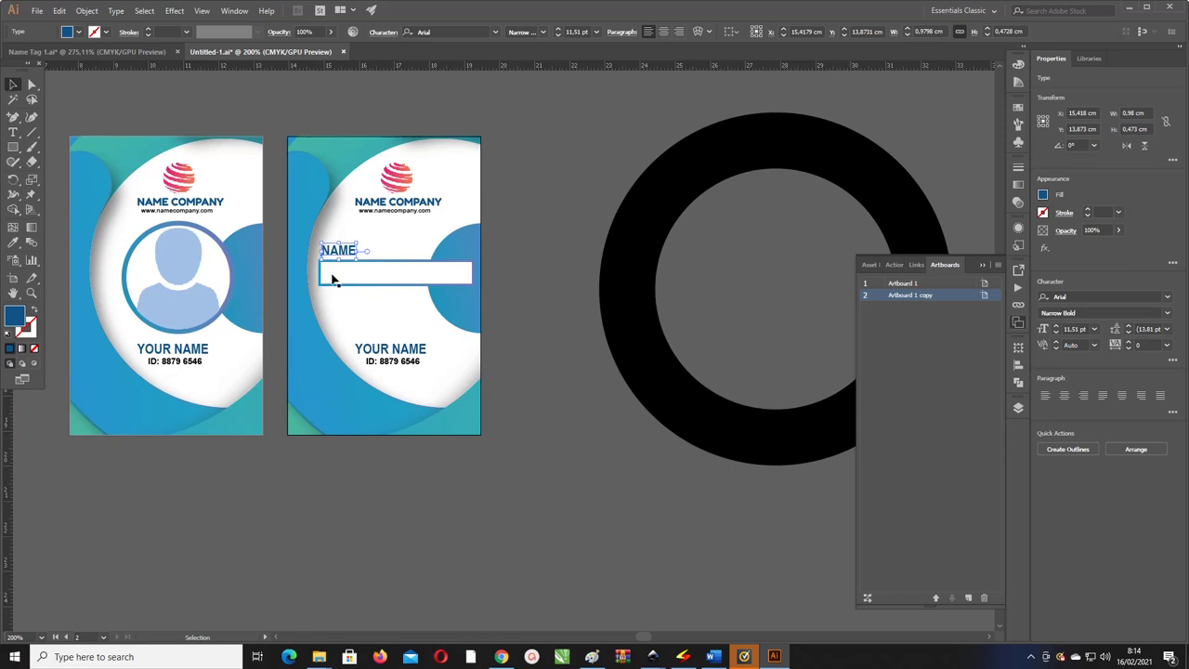
{"action": "left_click", "coordinate": [376, 269], "text": "shift"}
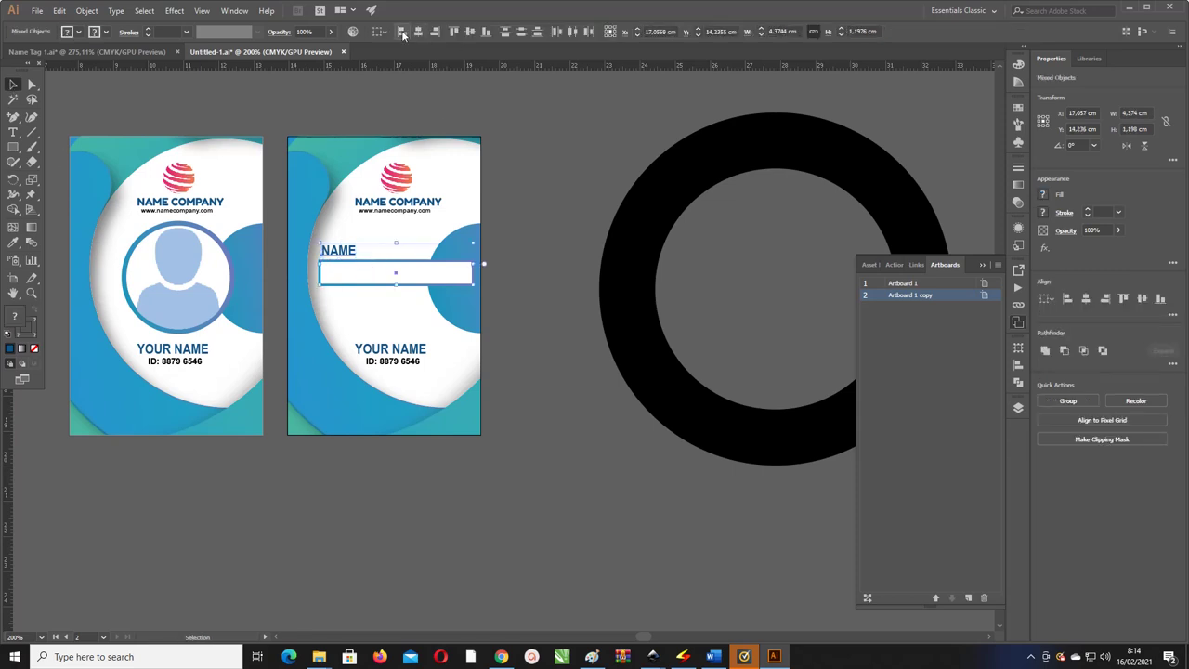
{"action": "left_click", "coordinate": [403, 32]}
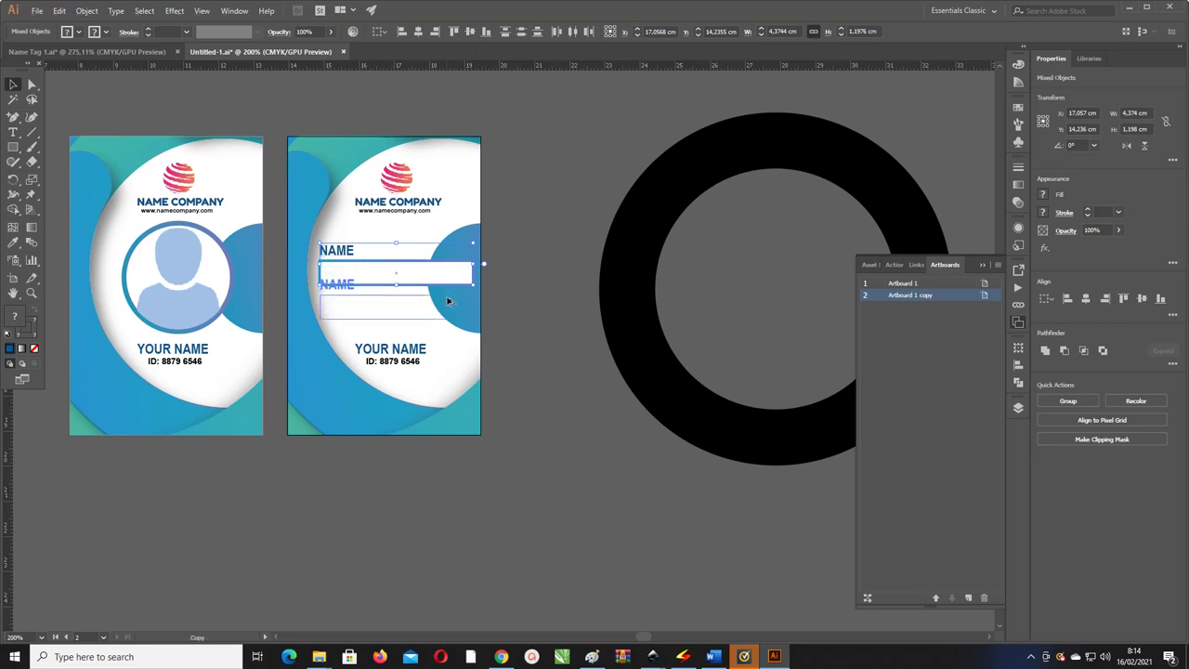
- Duplicate the NAME label and bar lower down and retype the copied label as ID
{"action": "left_click_drag", "start_coordinate": [447, 267], "coordinate": [448, 314]}
{"action": "left_click", "coordinate": [505, 298]}
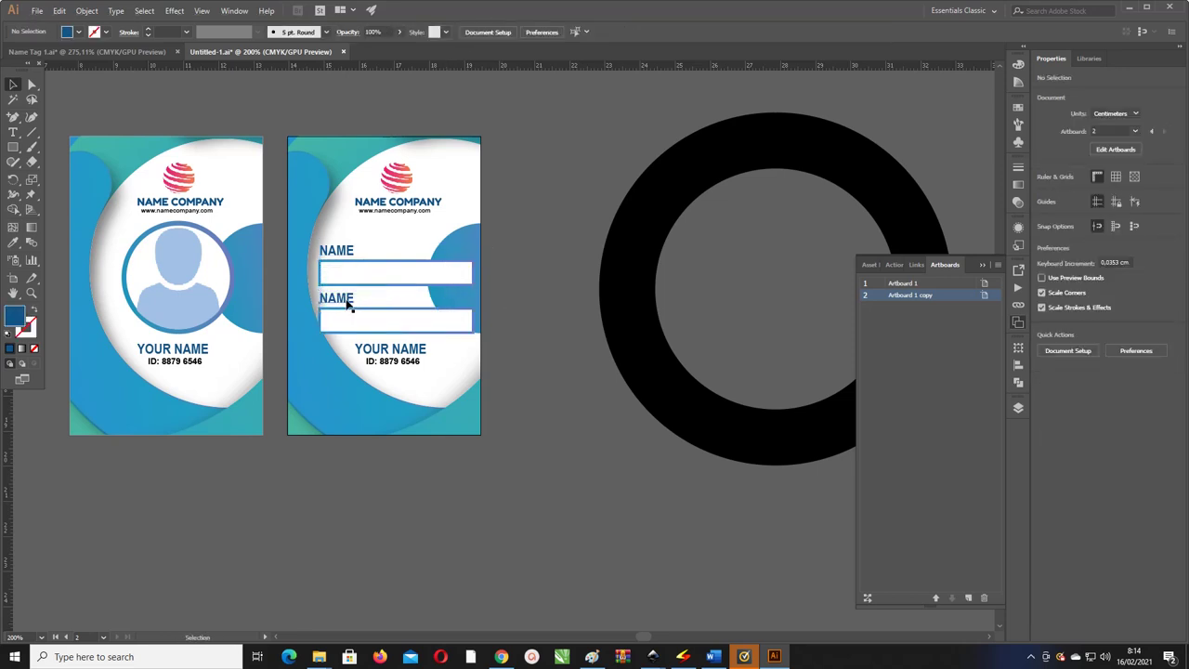
{"action": "double_click", "coordinate": [348, 303]}
{"action": "double_click", "coordinate": [343, 299]}
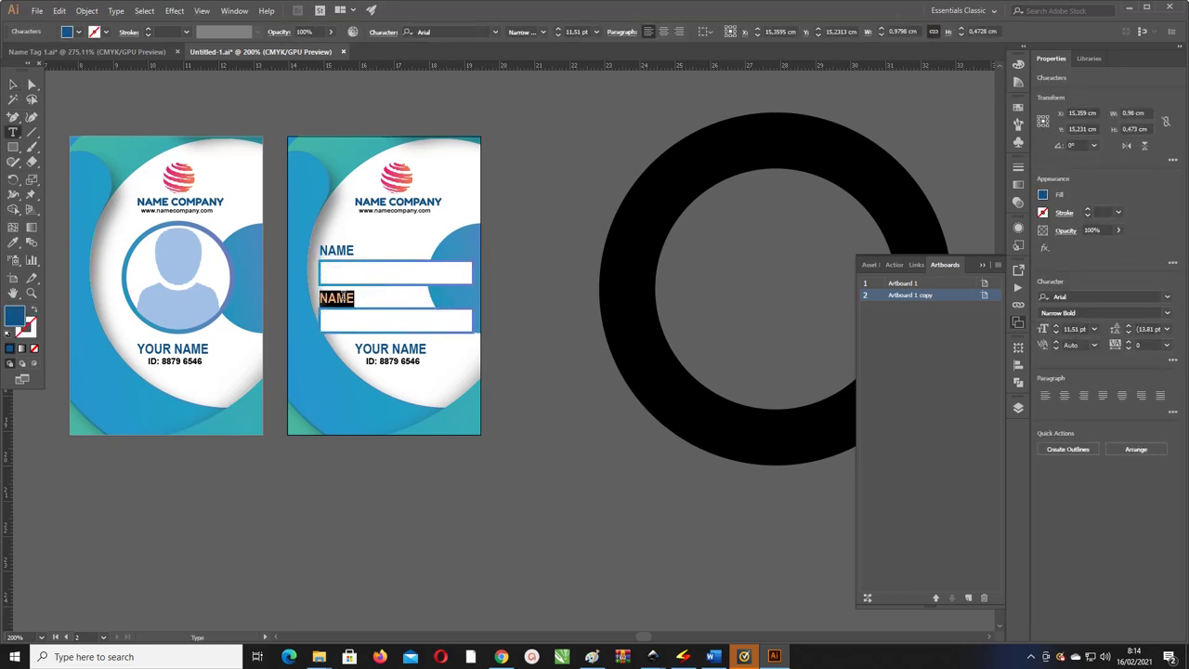
{"action": "type", "text": "id"}
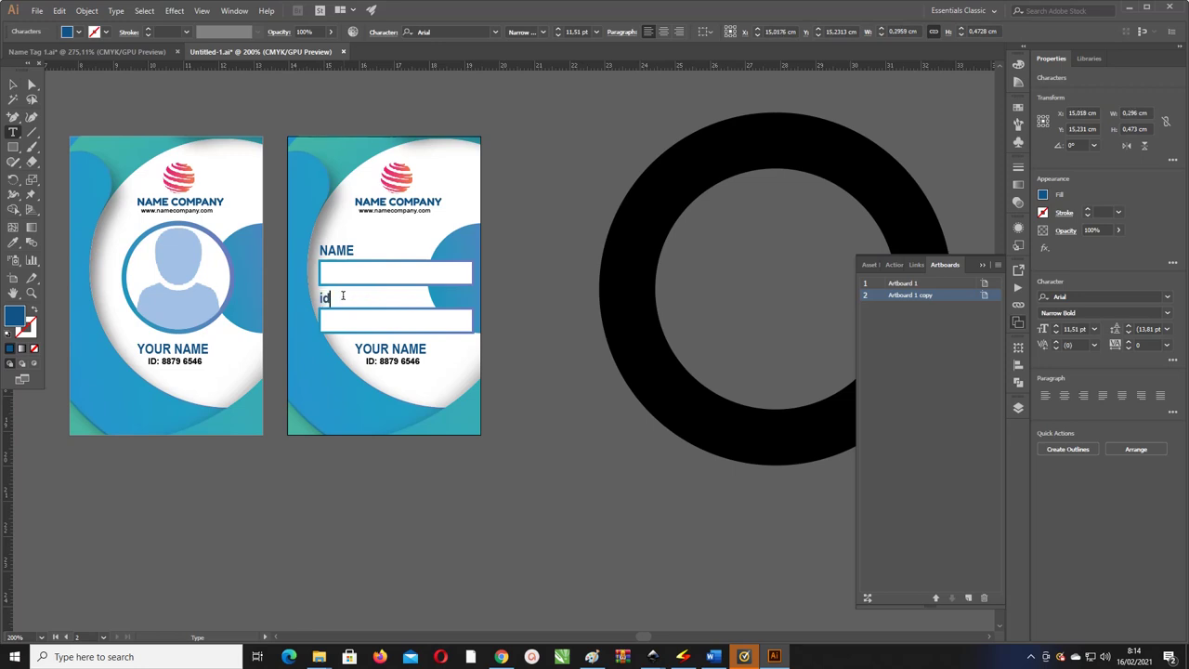
{"action": "type", "text": "id"}
{"action": "type", "text": "ID"}
{"action": "left_click", "coordinate": [13, 84]}
{"action": "left_click", "coordinate": [340, 252], "text": "shift"}
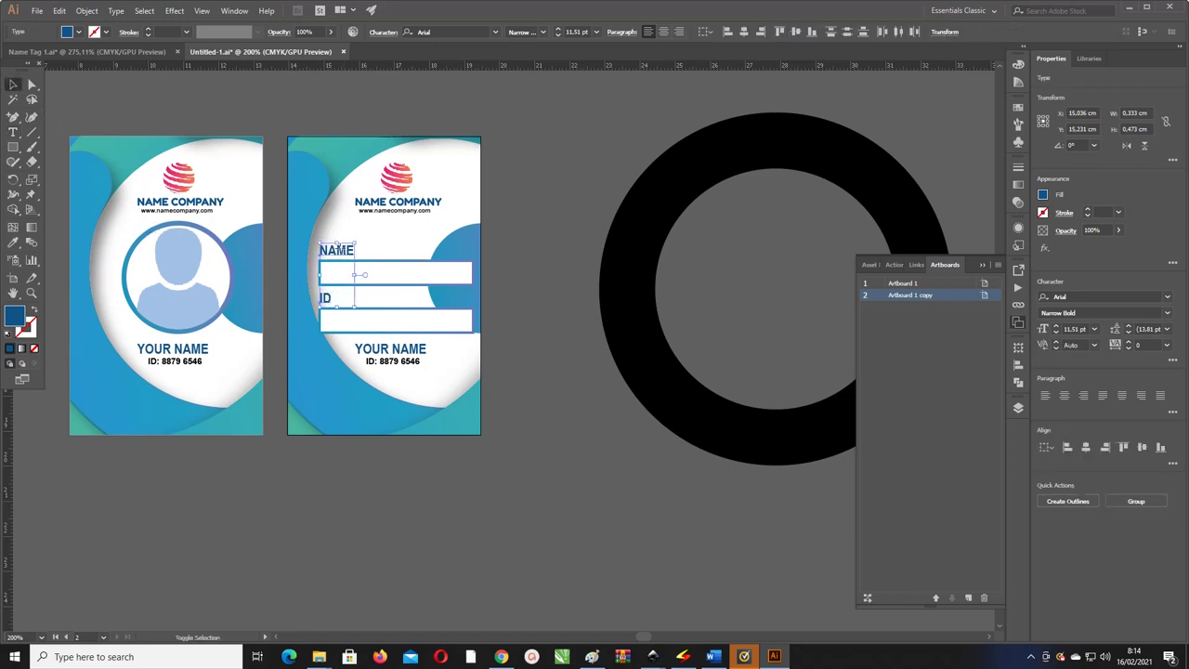
- Give the NAME and ID labels a black fill with no stroke
{"action": "left_click", "coordinate": [34, 312]}
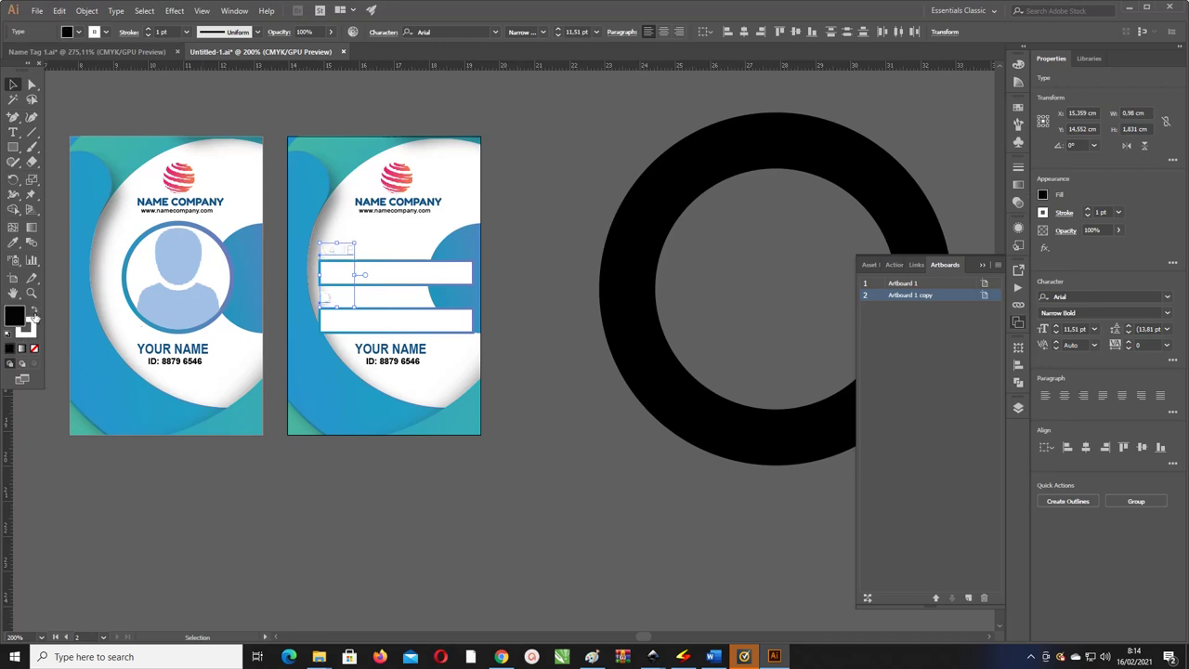
{"action": "left_click", "coordinate": [35, 349]}
{"action": "left_click", "coordinate": [507, 314]}
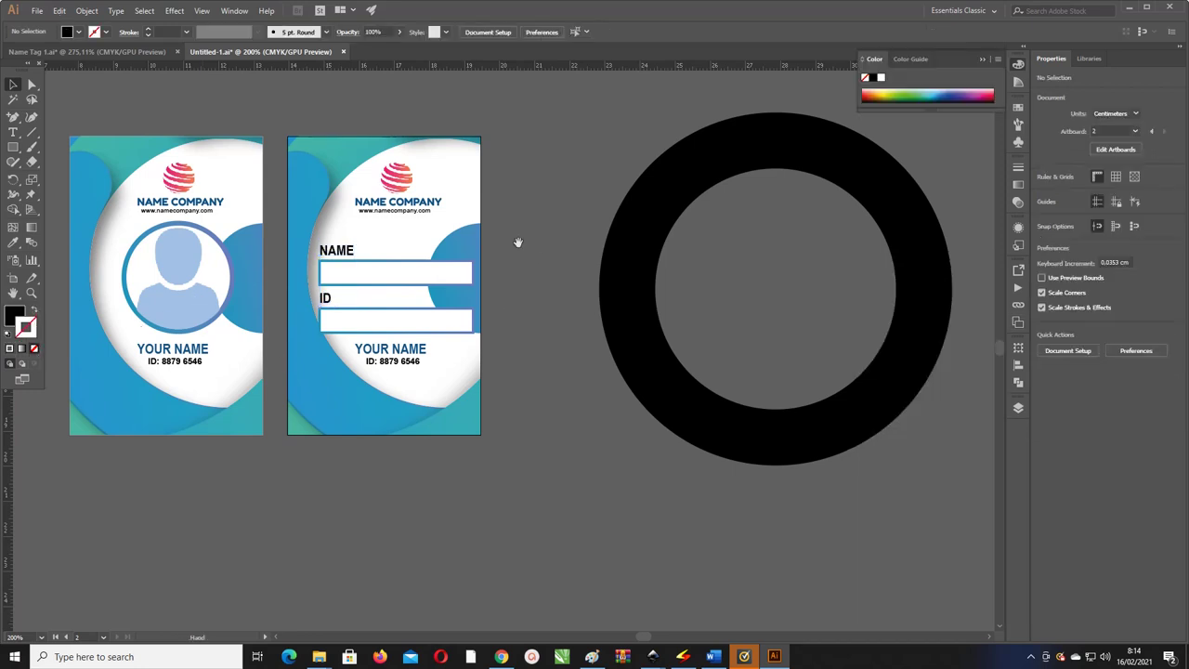
{"action": "scroll", "coordinate": [465, 299], "scroll_direction": "up", "scroll_amount": 1}
{"action": "left_click", "coordinate": [328, 319]}
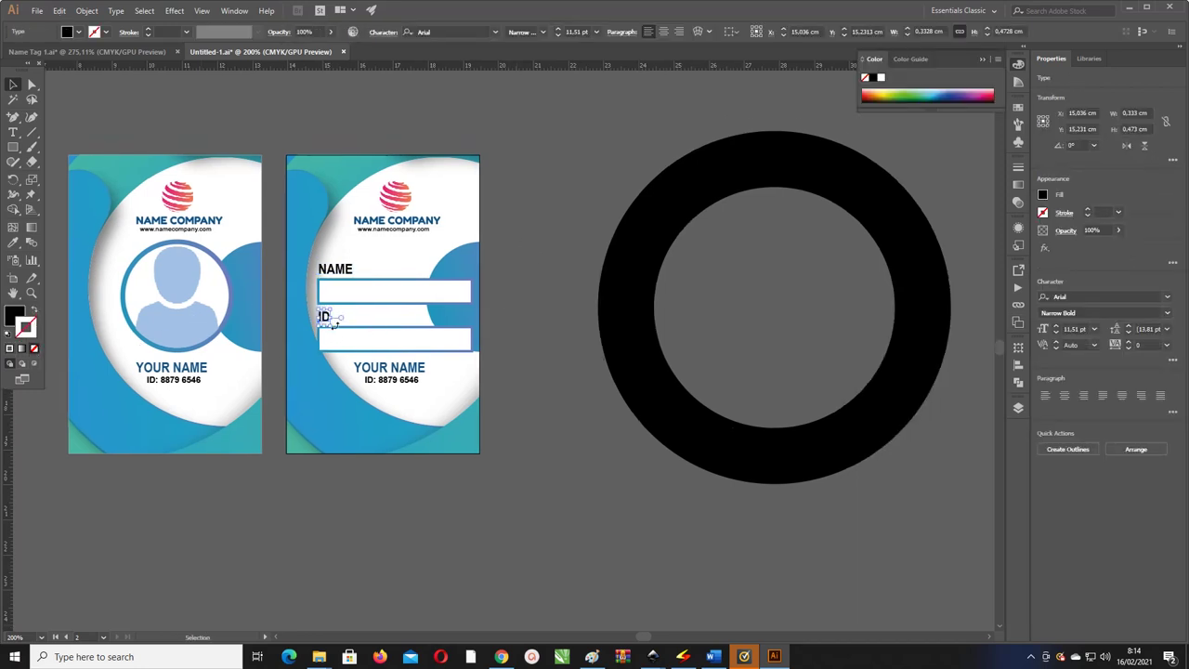
{"action": "left_click", "coordinate": [514, 344]}
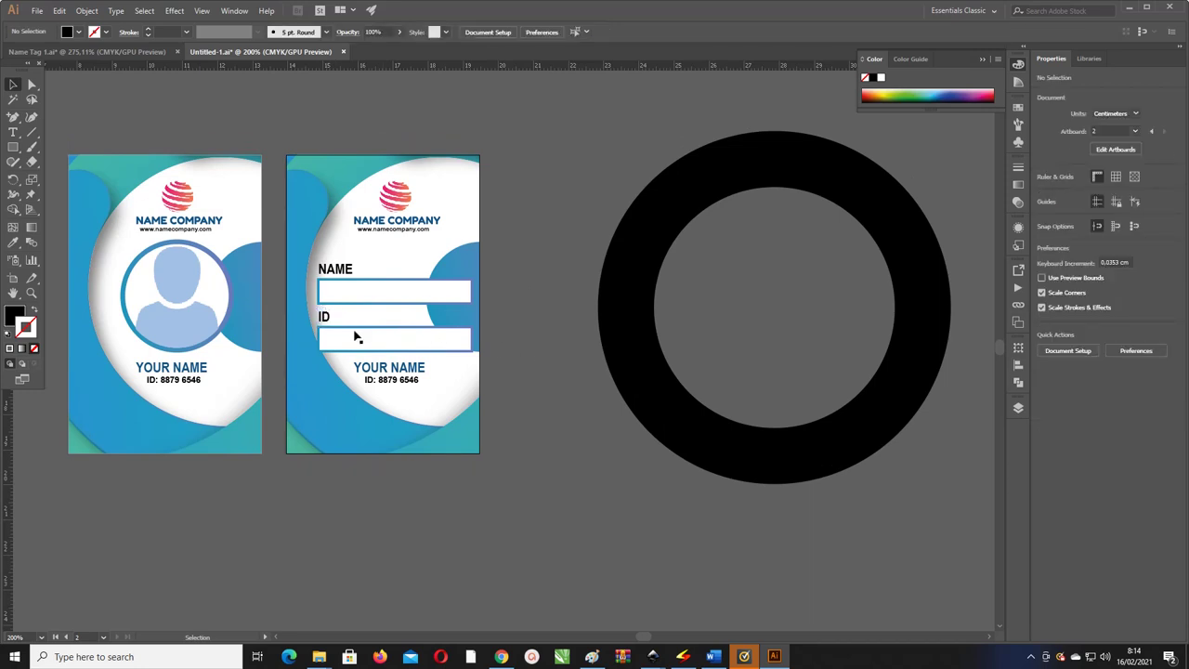
- Move the NAME and ID labels and their bars lower on the second card
{"action": "left_click_drag", "start_coordinate": [308, 317], "coordinate": [483, 318]}
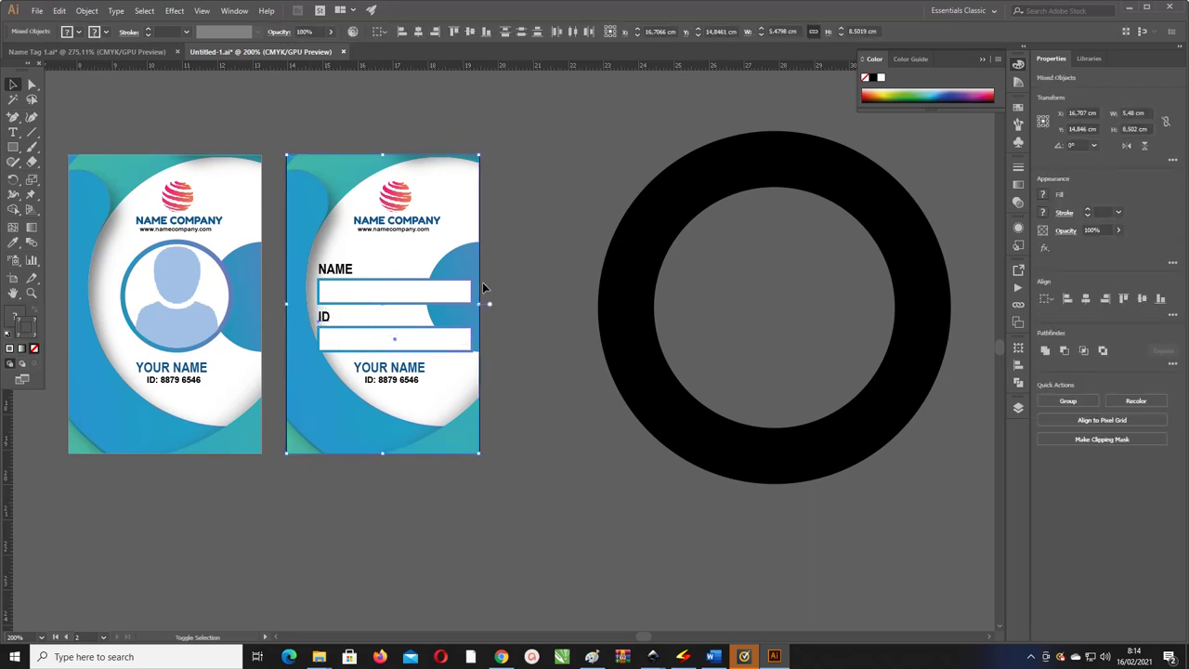
{"action": "left_click", "coordinate": [483, 282], "text": "shift"}
{"action": "left_click", "coordinate": [474, 282], "text": "shift"}
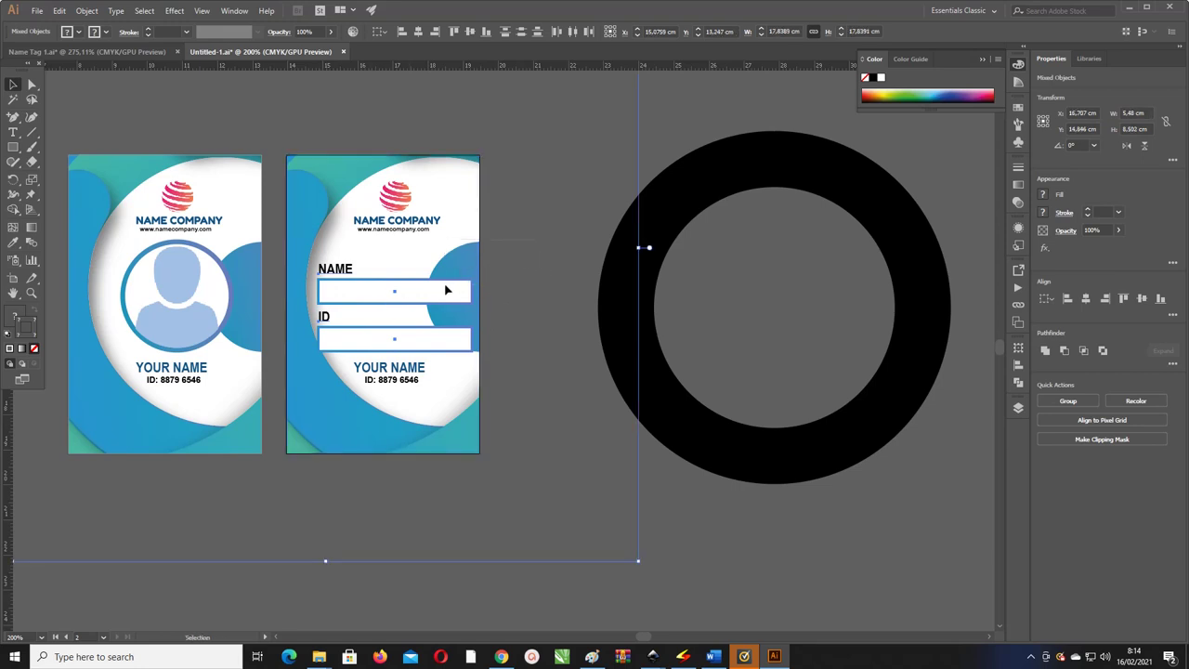
{"action": "left_click", "coordinate": [508, 277]}
{"action": "left_click", "coordinate": [410, 299]}
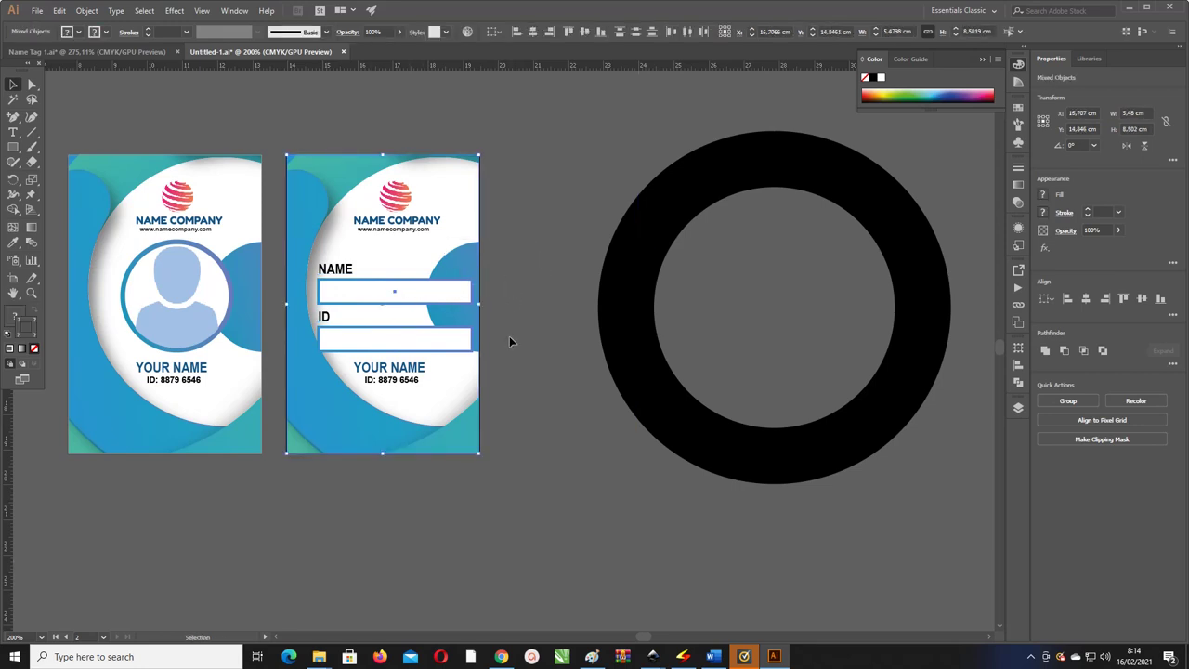
{"action": "left_click", "coordinate": [477, 285], "text": "shift"}
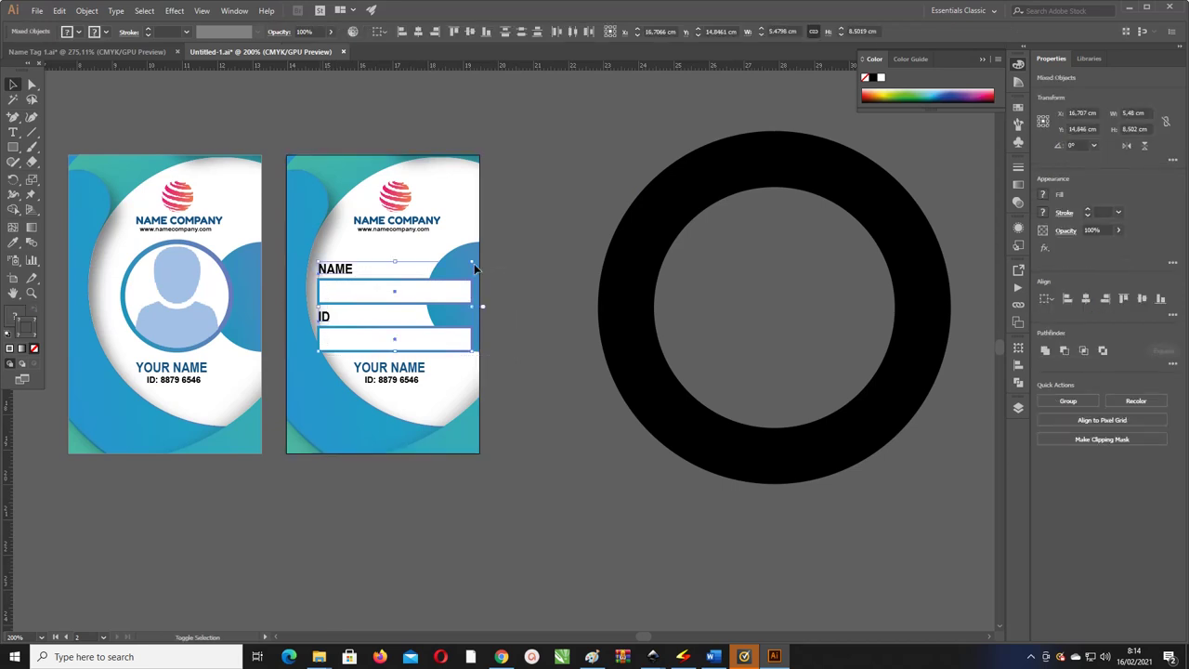
{"action": "left_click_drag", "start_coordinate": [438, 286], "coordinate": [435, 318]}
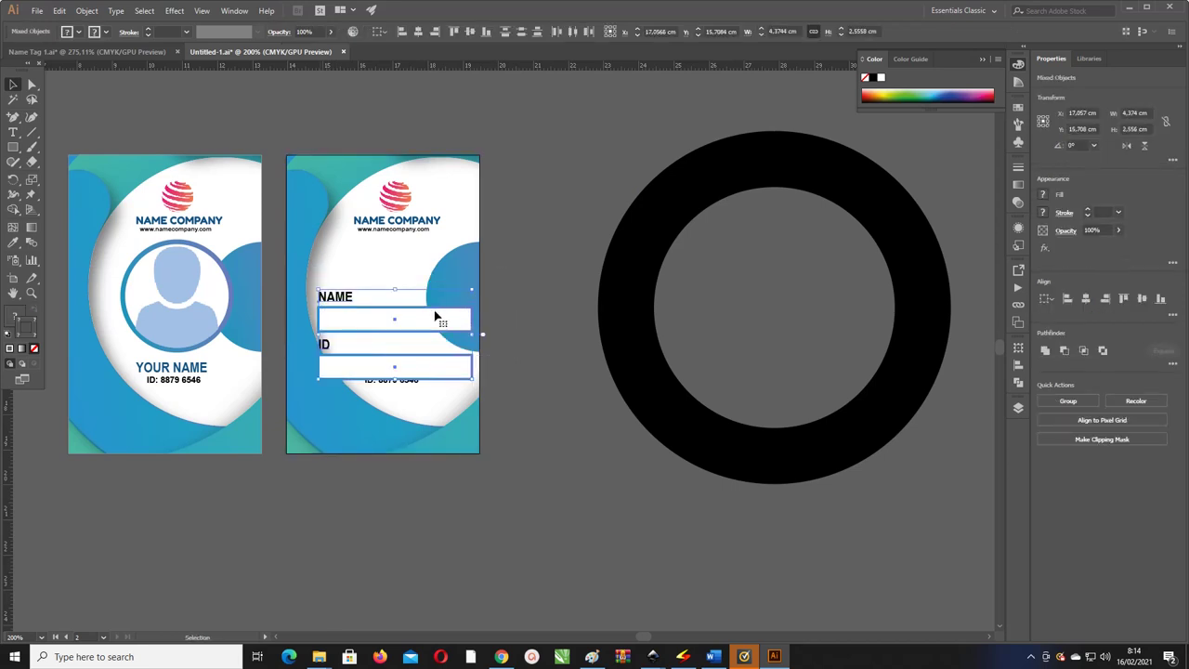
- Delete the leftover old ID number text
{"action": "left_click", "coordinate": [504, 399]}
{"action": "left_click", "coordinate": [387, 368], "text": "shift"}
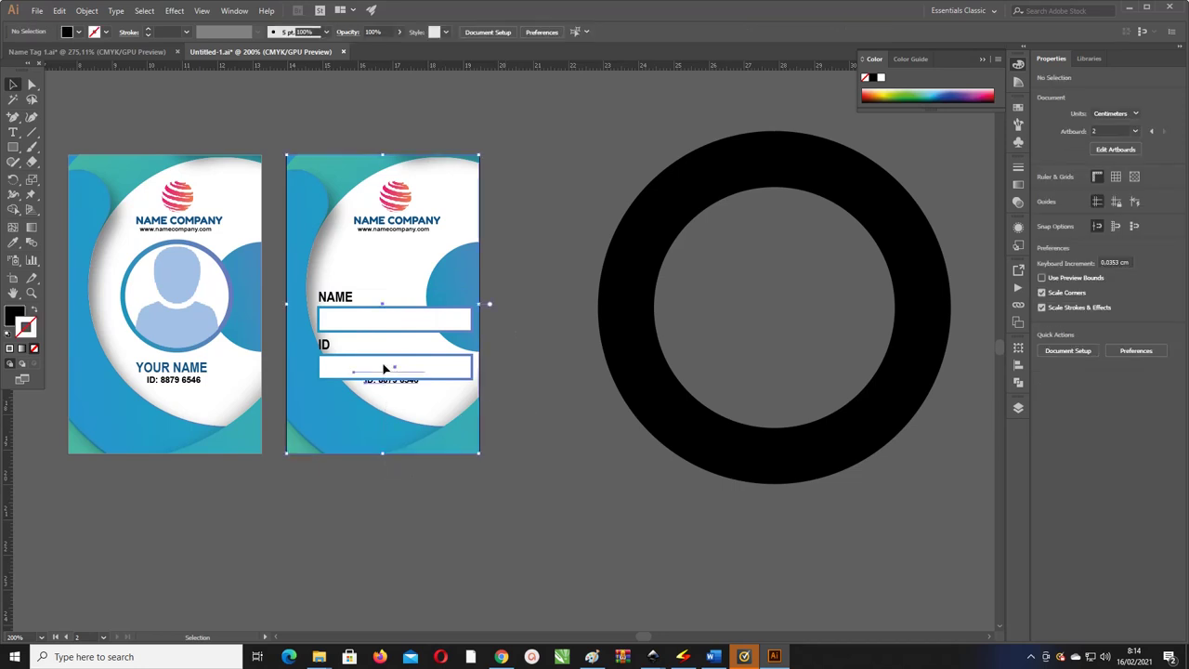
{"action": "left_click", "coordinate": [460, 406], "text": "shift"}
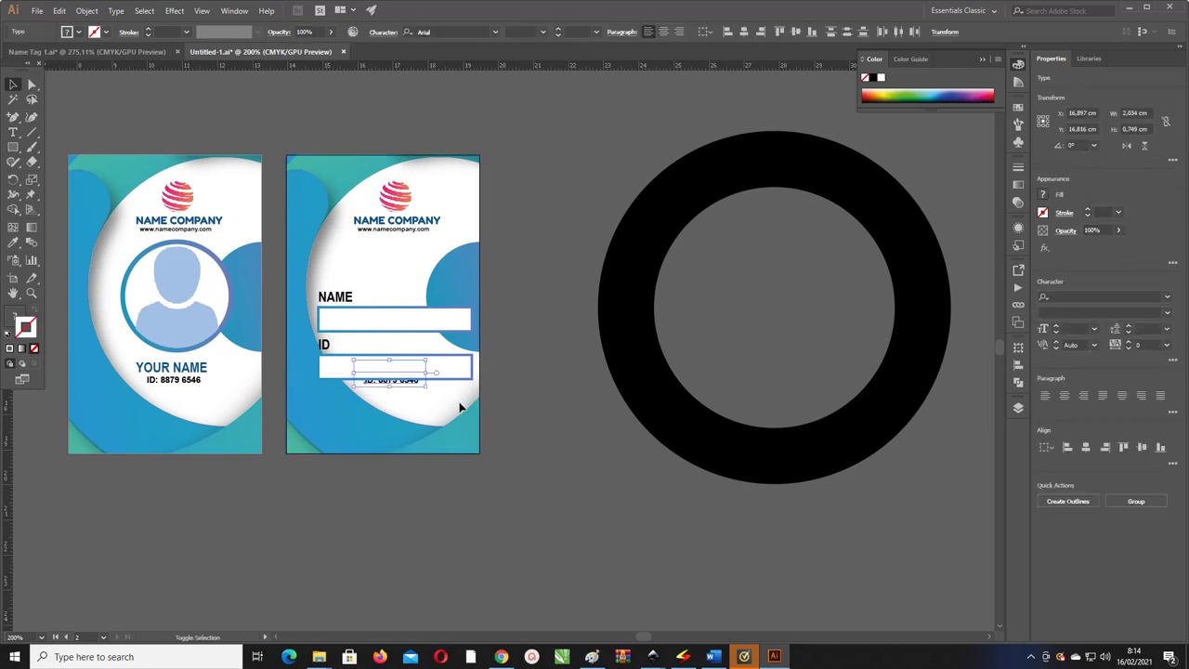
{"action": "key", "text": "Delete"}
- Move the second card's logo, company name and web address lower and scale them up
{"action": "left_click_drag", "start_coordinate": [475, 308], "coordinate": [471, 326]}
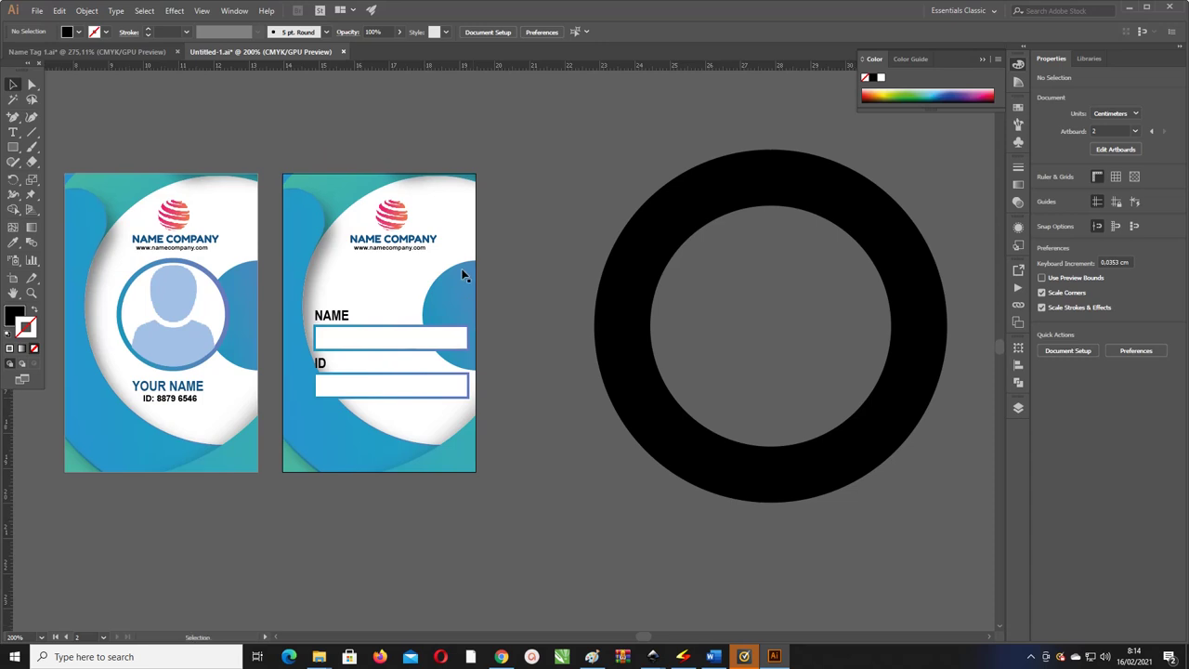
{"action": "left_click", "coordinate": [425, 225]}
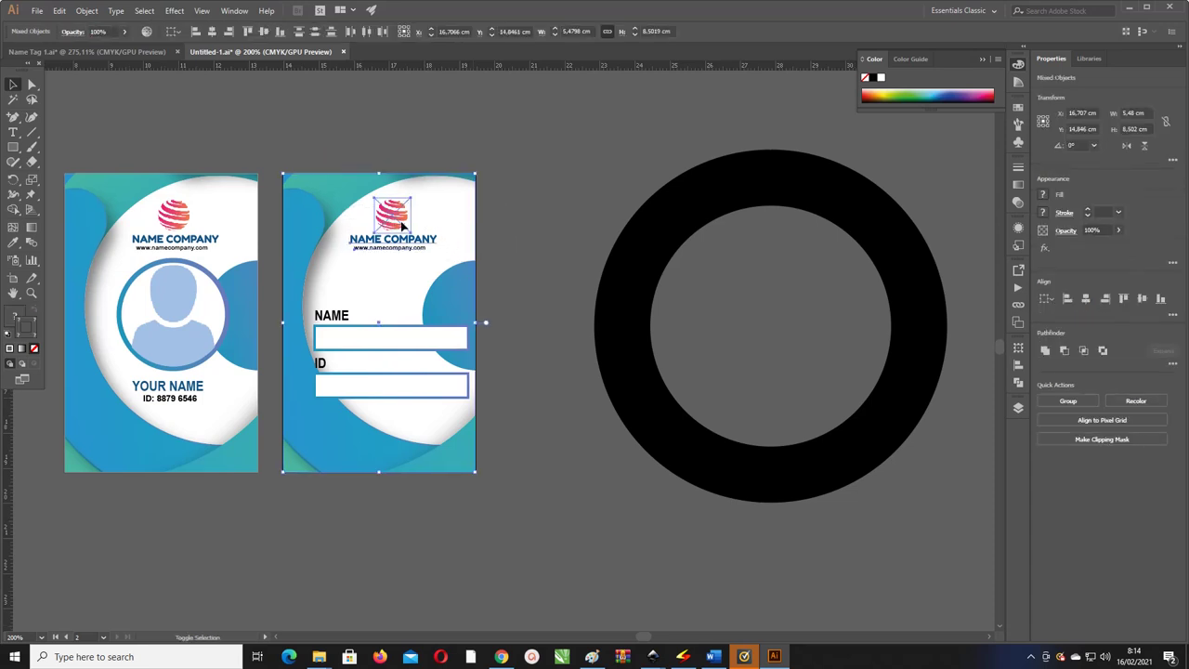
{"action": "left_click", "coordinate": [420, 215]}
{"action": "mouse_move", "coordinate": [420, 215]}
{"action": "left_mouse_down"}
{"action": "mouse_move", "coordinate": [420, 258]}
{"action": "mouse_move", "coordinate": [455, 231]}
{"action": "mouse_move", "coordinate": [466, 243]}
{"action": "mouse_move", "coordinate": [631, 202]}
{"action": "left_mouse_up"}
{"action": "left_click", "coordinate": [511, 233]}
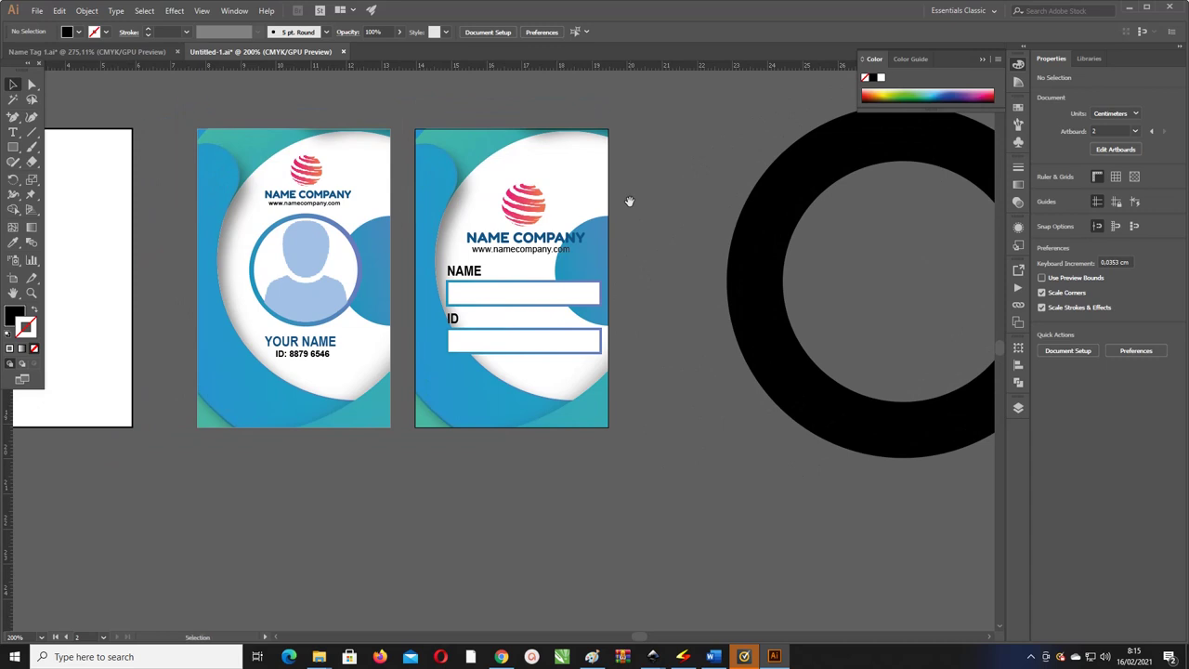
- Move the blank white card below the first ID card
{"action": "key", "text": "ctrl+minus"}
{"action": "mouse_move", "coordinate": [586, 263]}
{"action": "left_mouse_down"}
{"action": "mouse_move", "coordinate": [533, 209]}
{"action": "mouse_move", "coordinate": [556, 222]}
{"action": "left_mouse_up"}
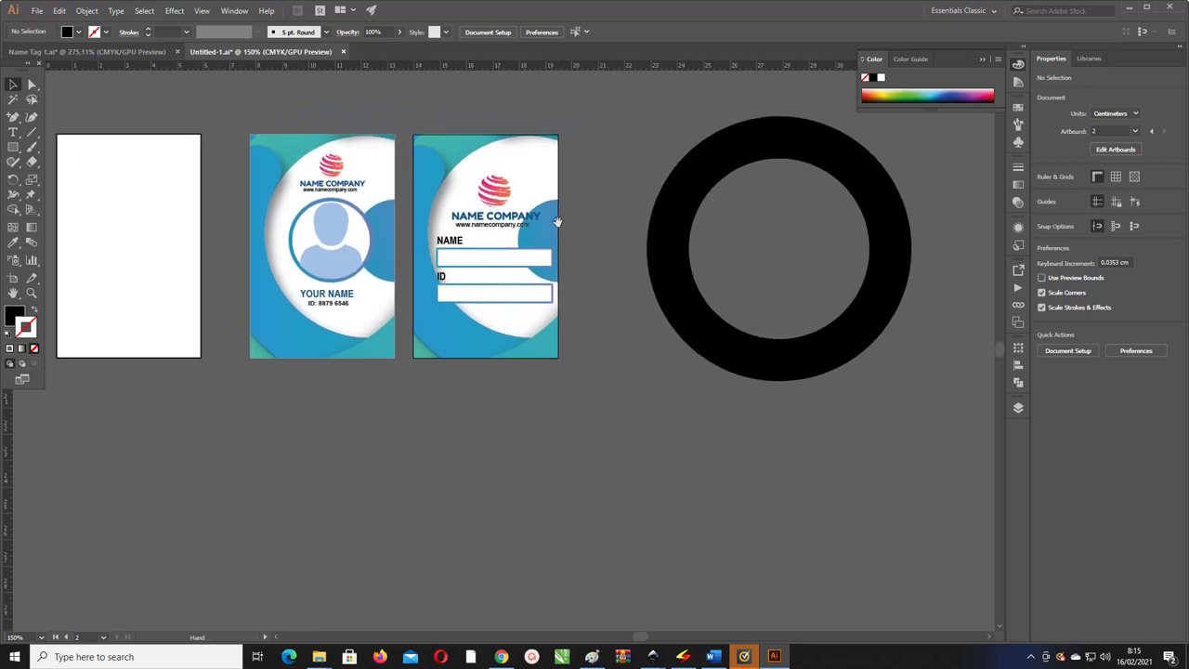
{"action": "left_click_drag", "start_coordinate": [459, 262], "coordinate": [474, 237]}
{"action": "left_click", "coordinate": [182, 200]}
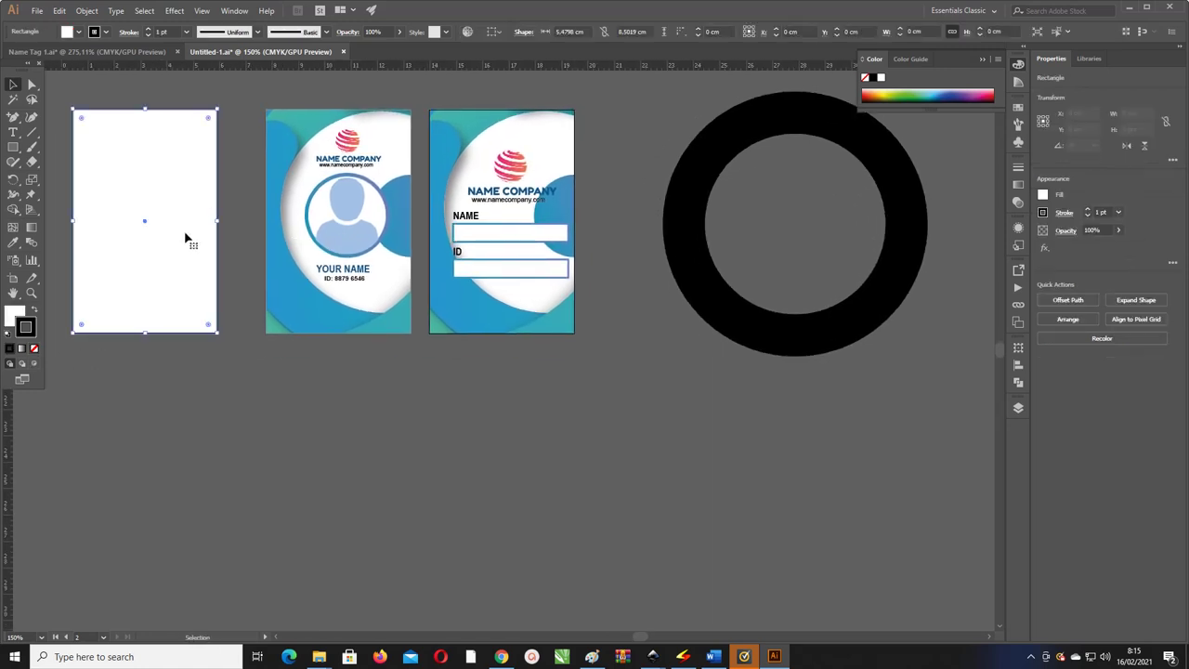
{"action": "left_click_drag", "start_coordinate": [207, 230], "coordinate": [372, 402]}
{"action": "scroll", "coordinate": [452, 412], "scroll_direction": "down", "scroll_amount": 1}
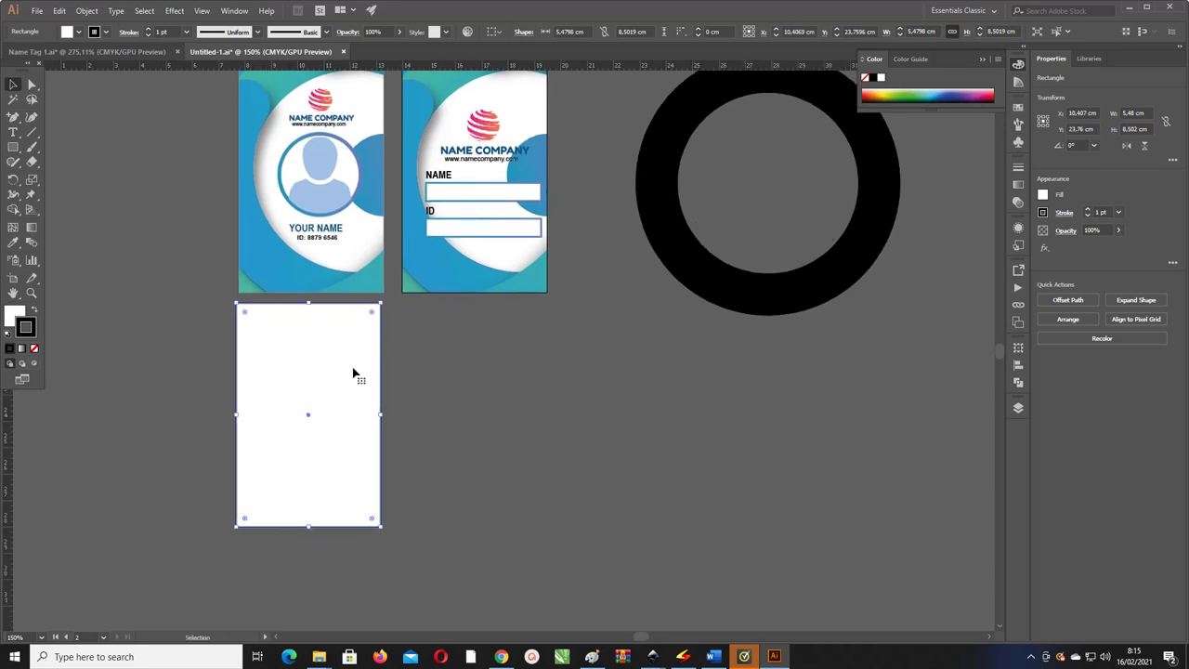
- Give the blank card the ID card's blue-teal gradient, running diagonally, with no stroke
{"action": "key", "text": "i"}
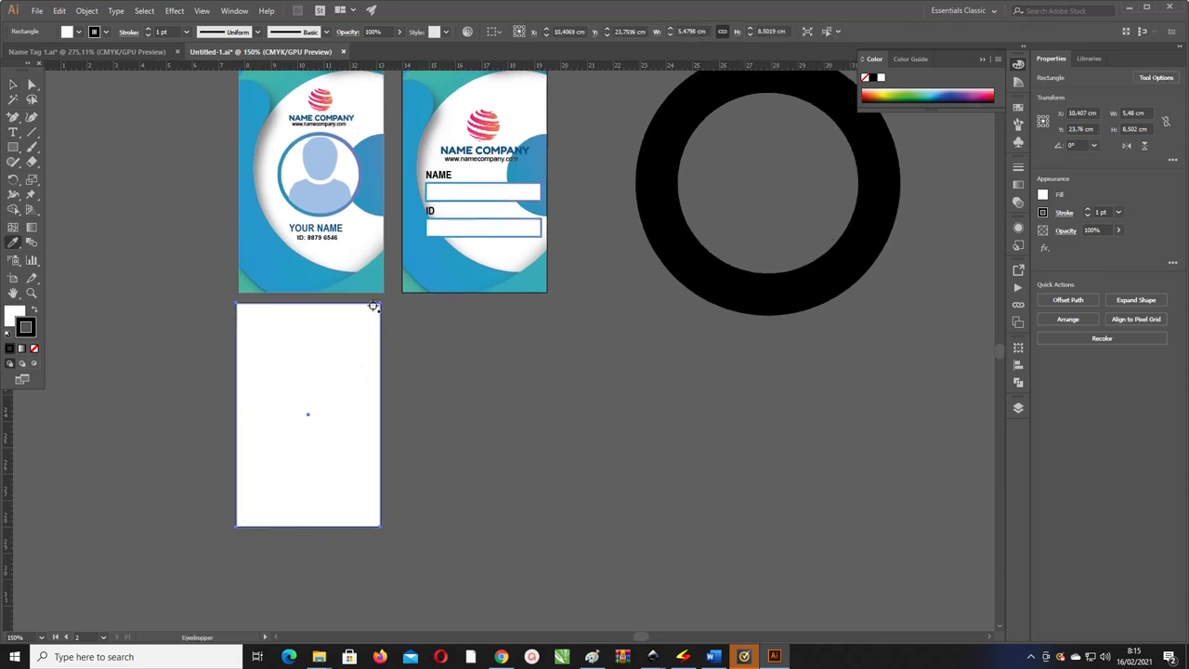
{"action": "left_click", "coordinate": [261, 238]}
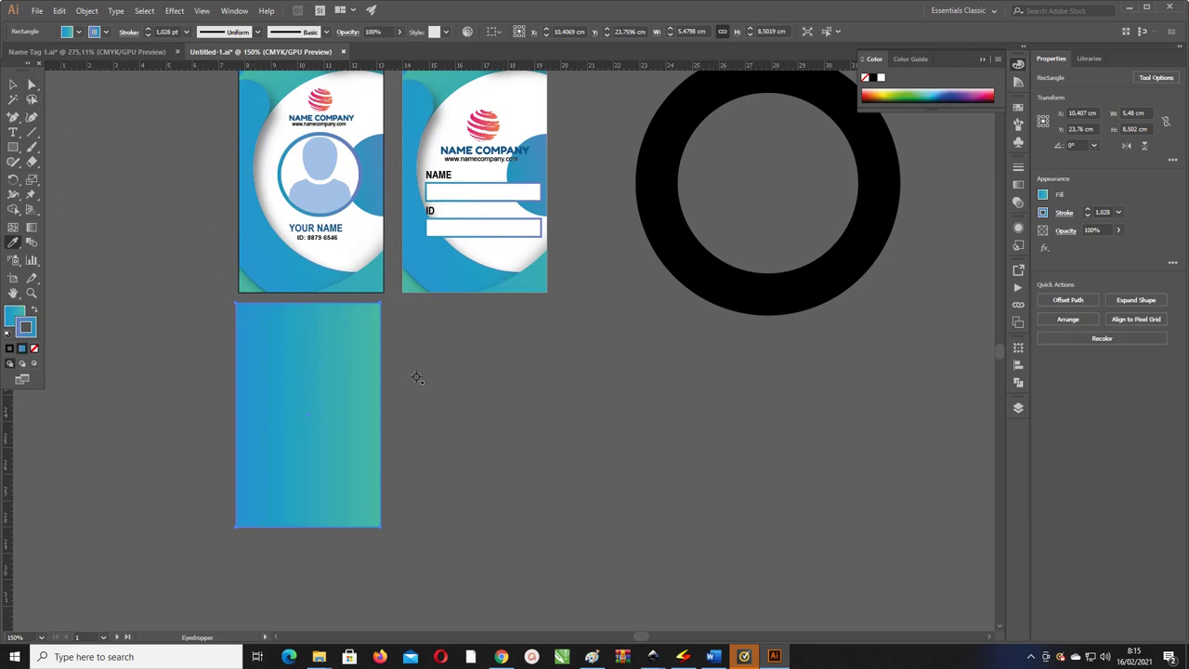
{"action": "key", "text": "g"}
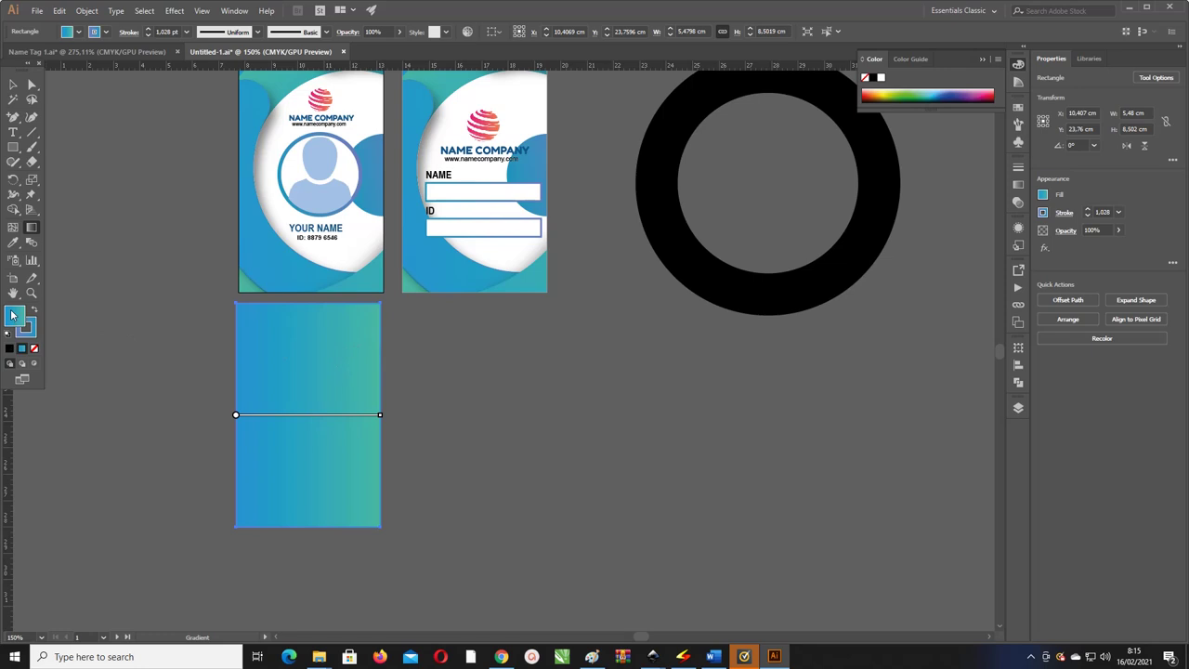
{"action": "left_click_drag", "start_coordinate": [384, 313], "coordinate": [214, 540]}
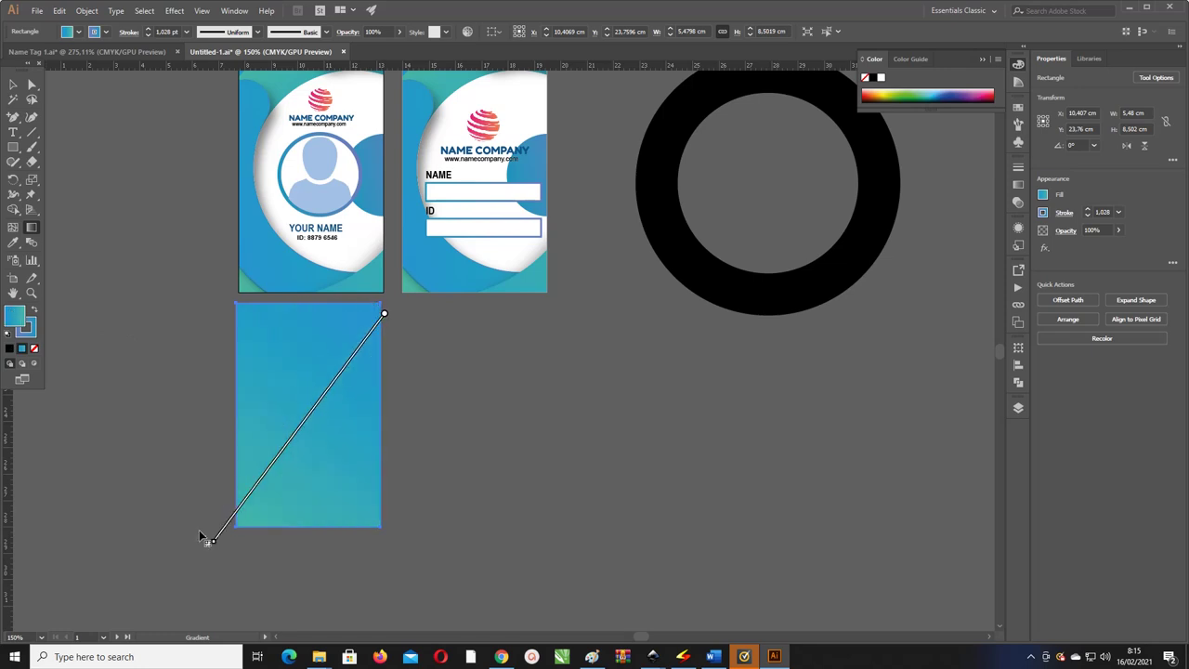
{"action": "left_click", "coordinate": [33, 348]}
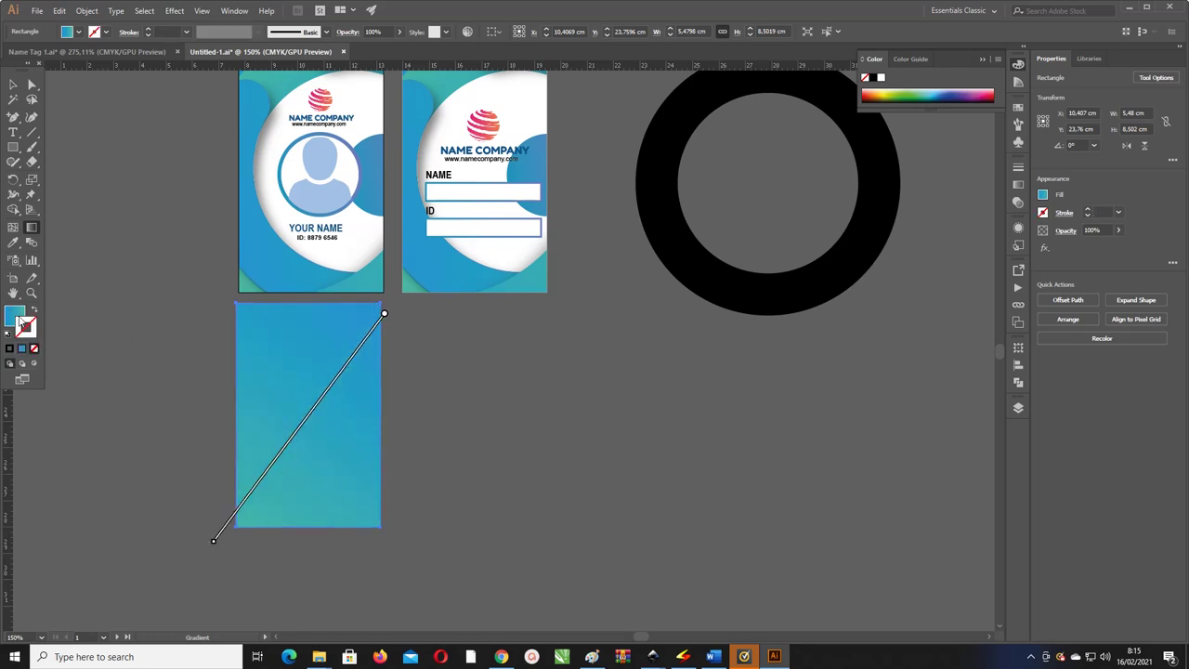
{"action": "left_click", "coordinate": [16, 316]}
{"action": "left_click", "coordinate": [11, 84]}
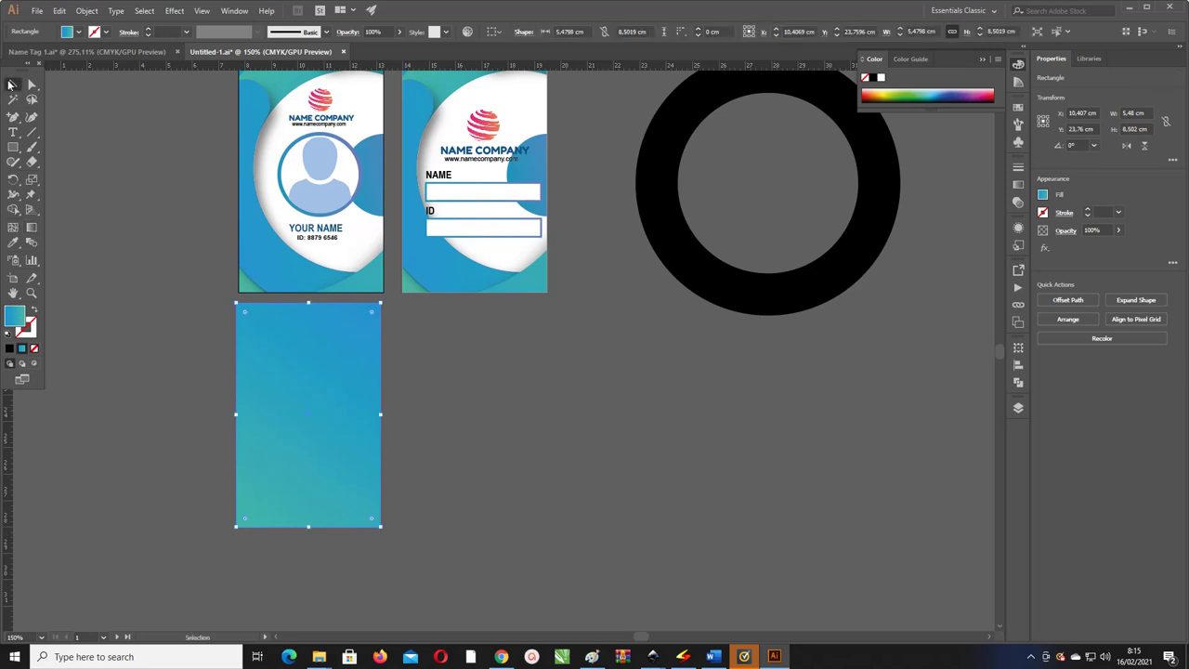
{"action": "left_click", "coordinate": [446, 334]}
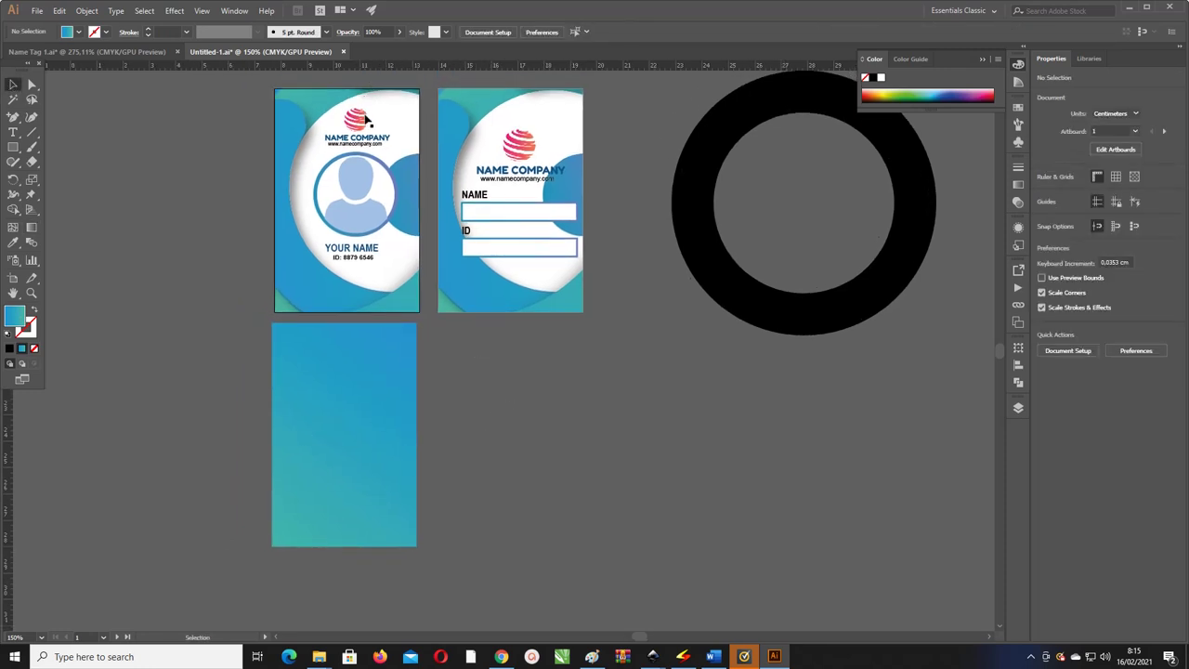
- Select the first card's logo, NAME COMPANY text and website line
{"action": "left_click", "coordinate": [367, 118]}
{"action": "left_click", "coordinate": [381, 139], "text": "shift"}
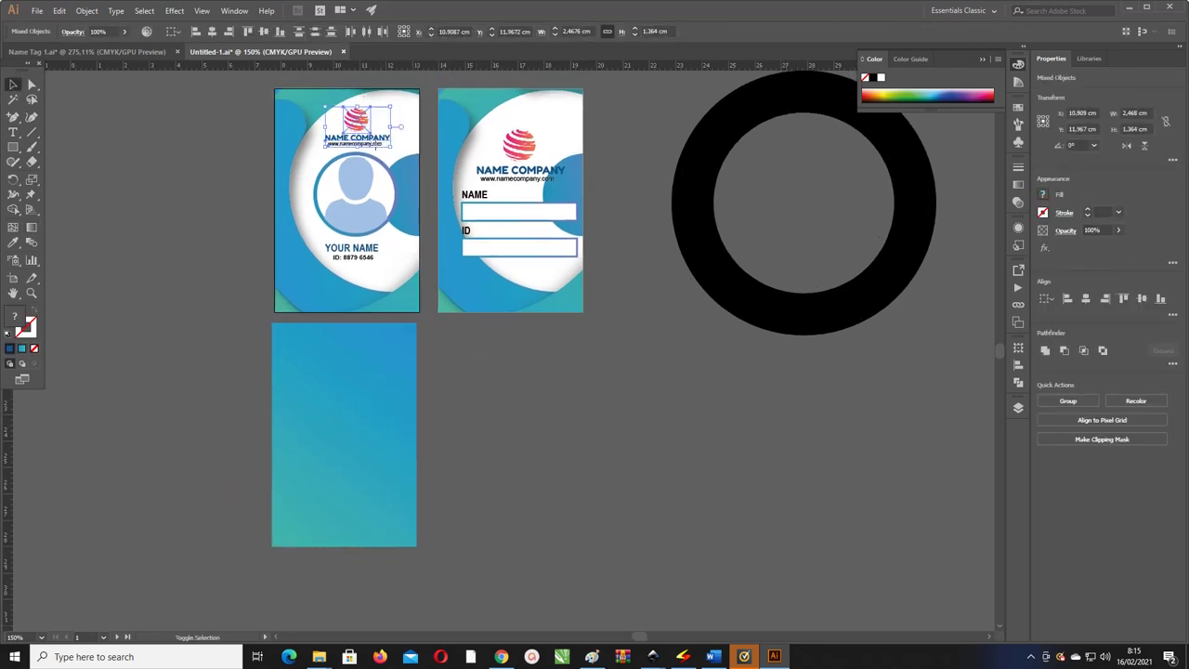
{"action": "left_click", "coordinate": [365, 141], "text": "shift"}
- Copy the logo group onto the back card and remove the company name's outline so it shows white
{"action": "left_click_drag", "start_coordinate": [359, 130], "coordinate": [346, 384]}
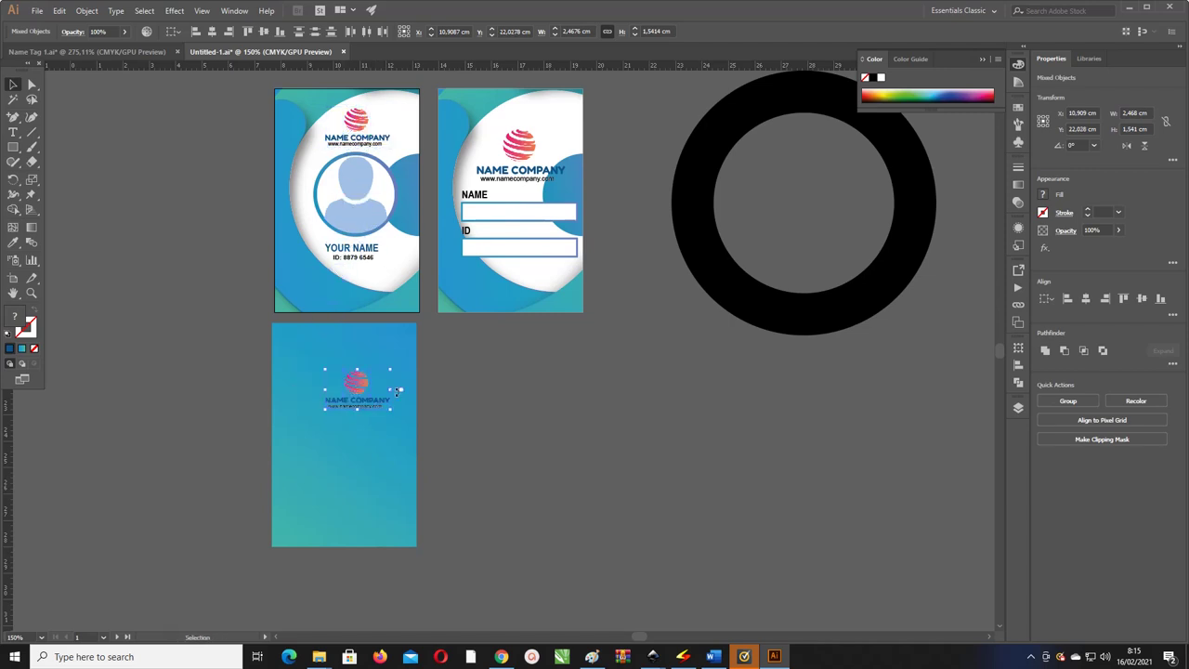
{"action": "left_click", "coordinate": [469, 418]}
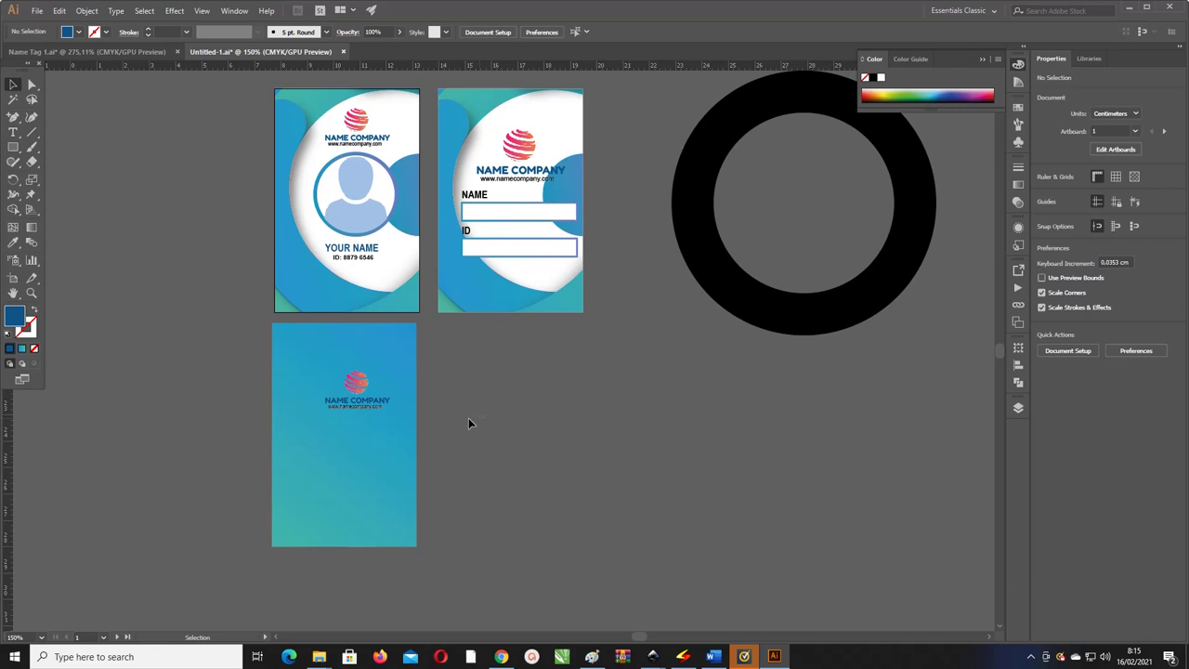
{"action": "left_click", "coordinate": [339, 406]}
{"action": "left_click", "coordinate": [388, 401]}
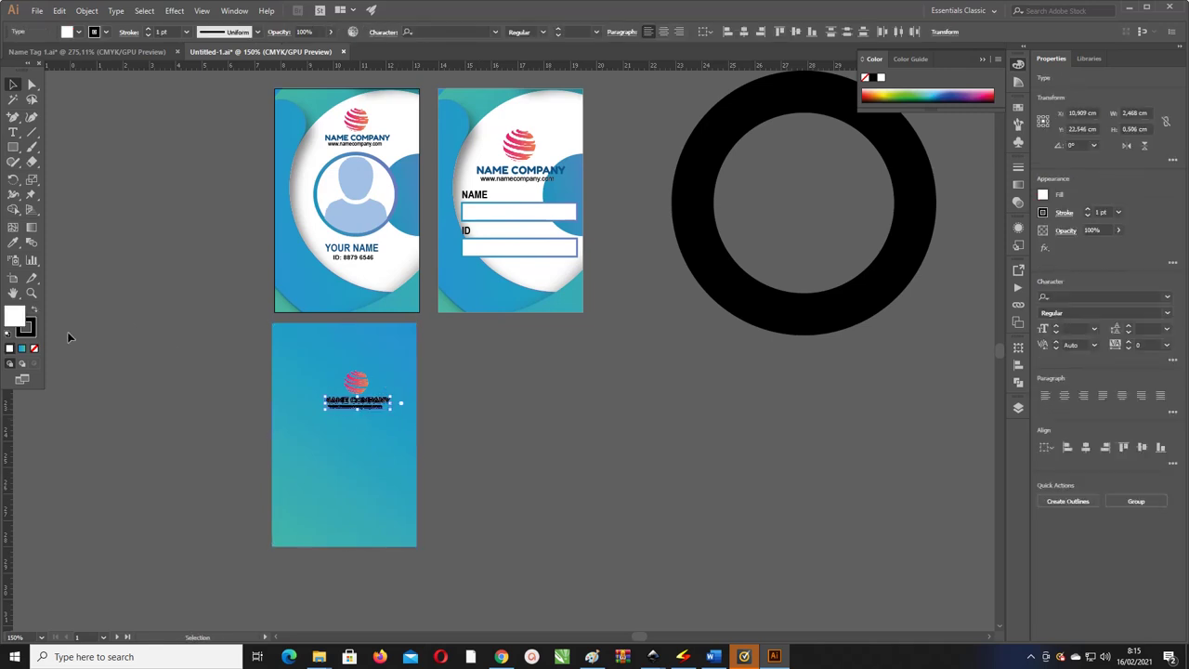
{"action": "left_click", "coordinate": [34, 348]}
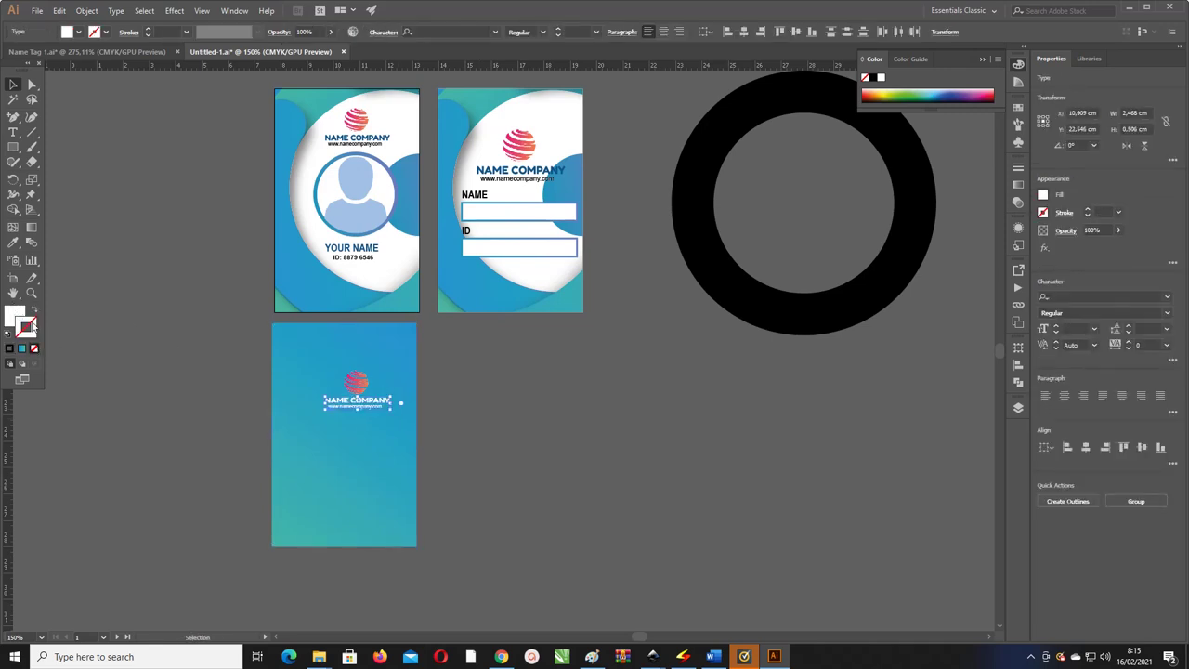
- Centre the logo and company name horizontally on the back card and nudge them up
{"action": "left_click", "coordinate": [359, 382], "text": "shift"}
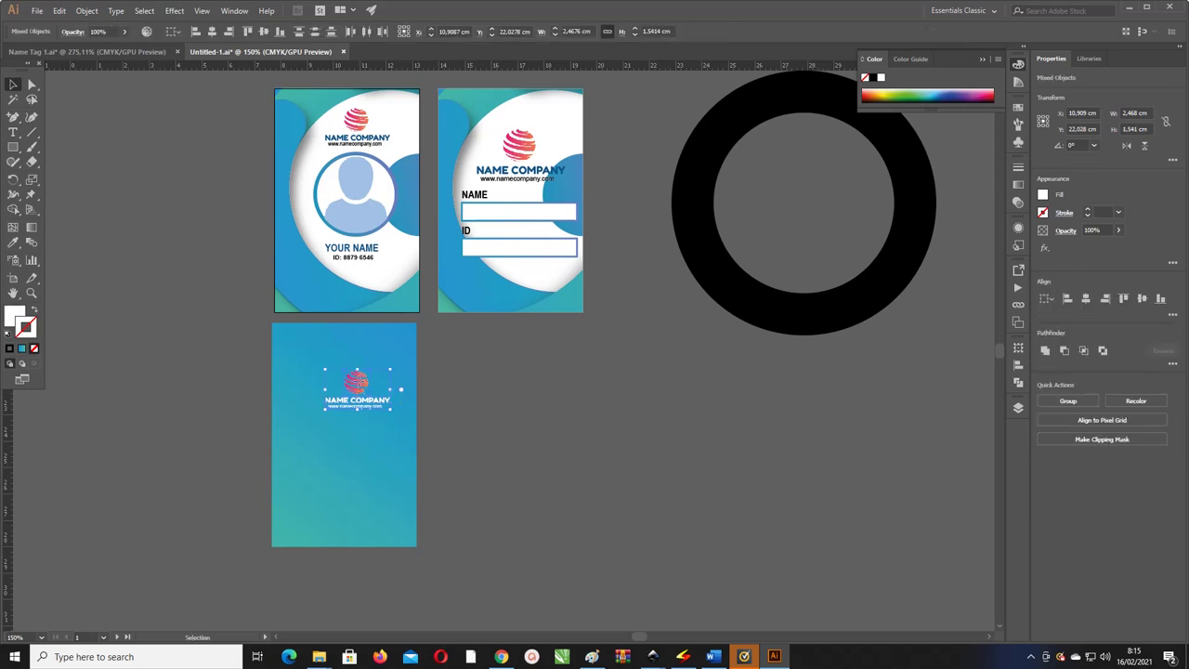
{"action": "left_click", "coordinate": [371, 358], "text": "shift"}
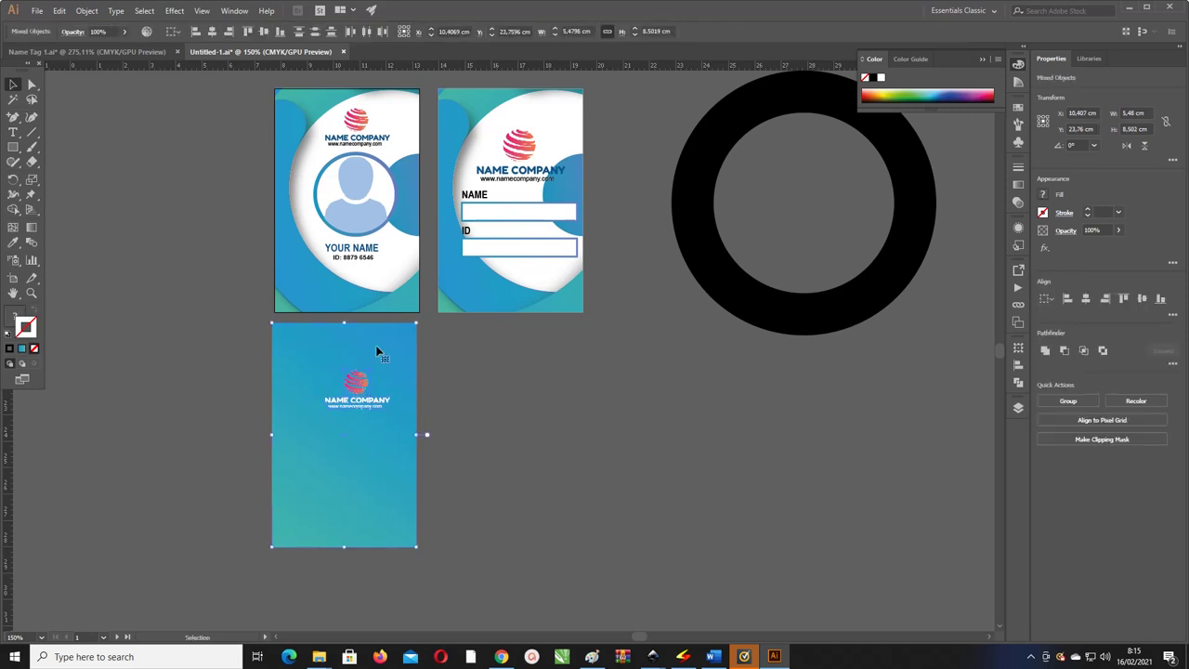
{"action": "left_click", "coordinate": [216, 32]}
{"action": "left_click", "coordinate": [476, 420]}
{"action": "left_click", "coordinate": [299, 383]}
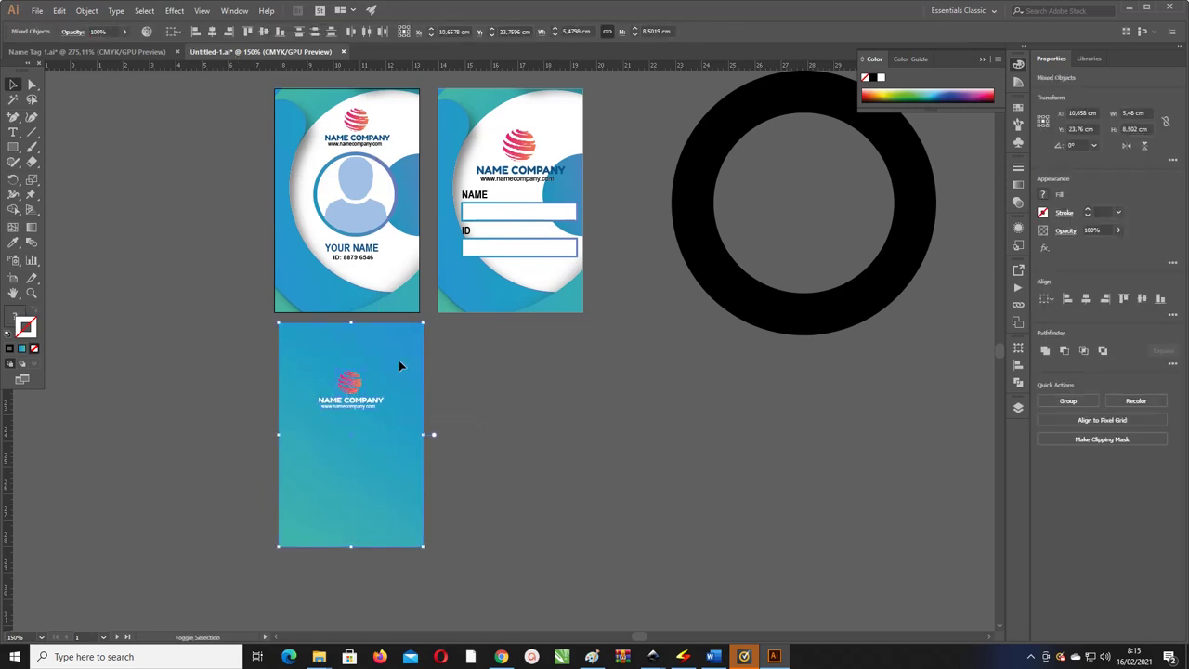
{"action": "left_click", "coordinate": [349, 378]}
{"action": "left_click_drag", "start_coordinate": [349, 366], "coordinate": [349, 348]}
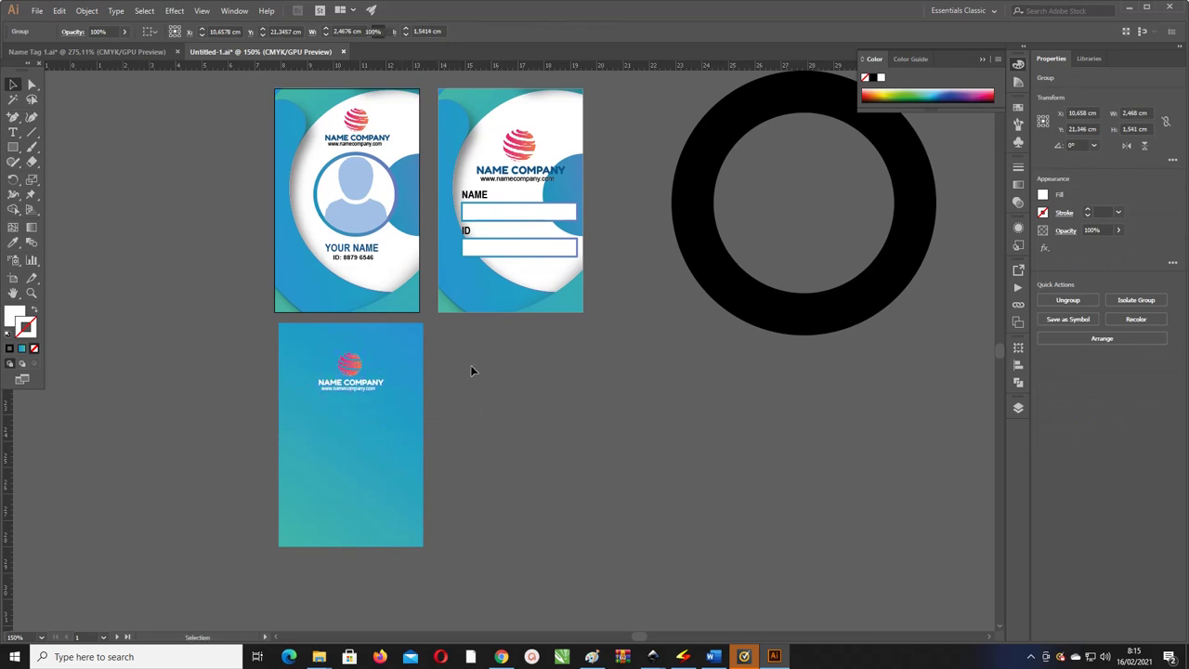
{"action": "left_click", "coordinate": [471, 371]}
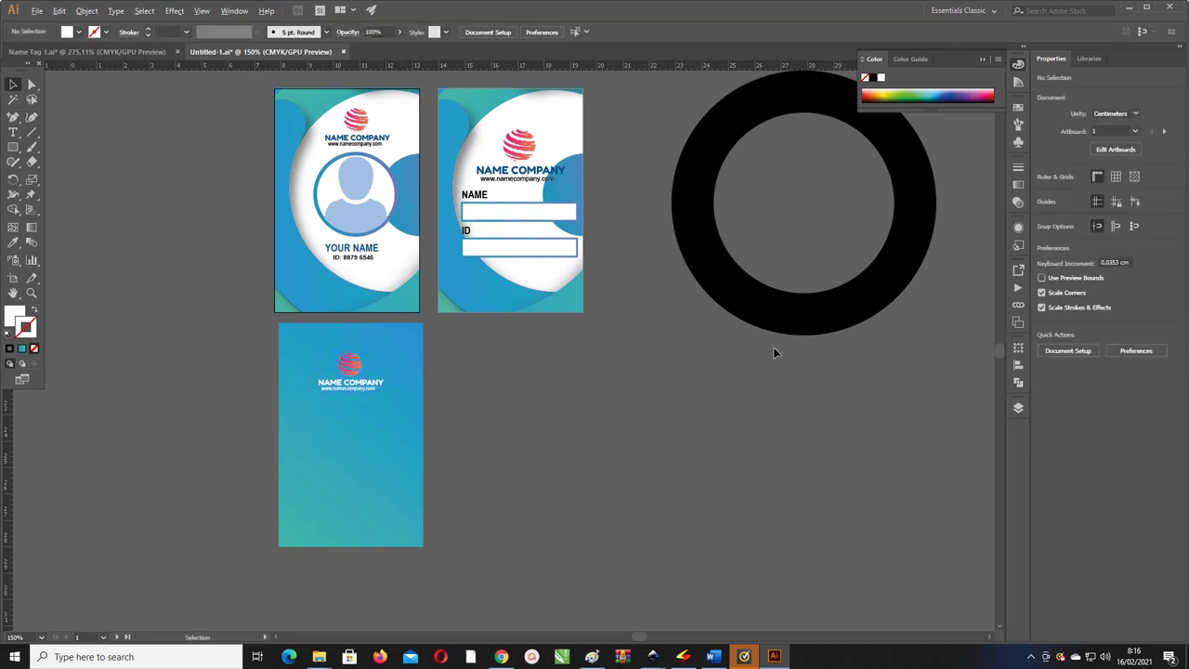
{"action": "key", "text": "alt+Tab"}
- Place barcode.PNG on the back card and scale it down below the company name
{"action": "mouse_move", "coordinate": [1092, 186]}
{"action": "left_mouse_down"}
{"action": "mouse_move", "coordinate": [612, 562]}
{"action": "mouse_move", "coordinate": [779, 637]}
{"action": "mouse_move", "coordinate": [482, 483]}
{"action": "left_mouse_up"}
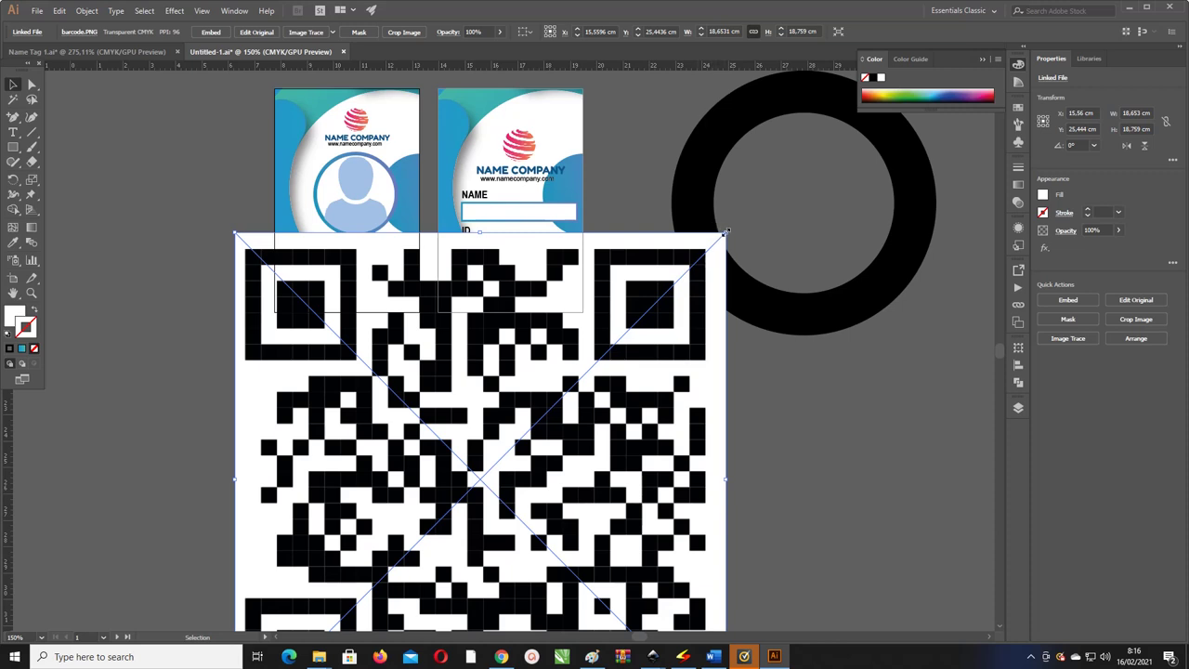
{"action": "mouse_move", "coordinate": [727, 233]}
{"action": "left_mouse_down"}
{"action": "mouse_move", "coordinate": [559, 399]}
{"action": "mouse_move", "coordinate": [451, 396]}
{"action": "mouse_move", "coordinate": [425, 419]}
{"action": "mouse_move", "coordinate": [396, 403]}
{"action": "mouse_move", "coordinate": [411, 416]}
{"action": "mouse_move", "coordinate": [470, 345]}
{"action": "left_mouse_up"}
{"action": "left_click", "coordinate": [451, 412]}
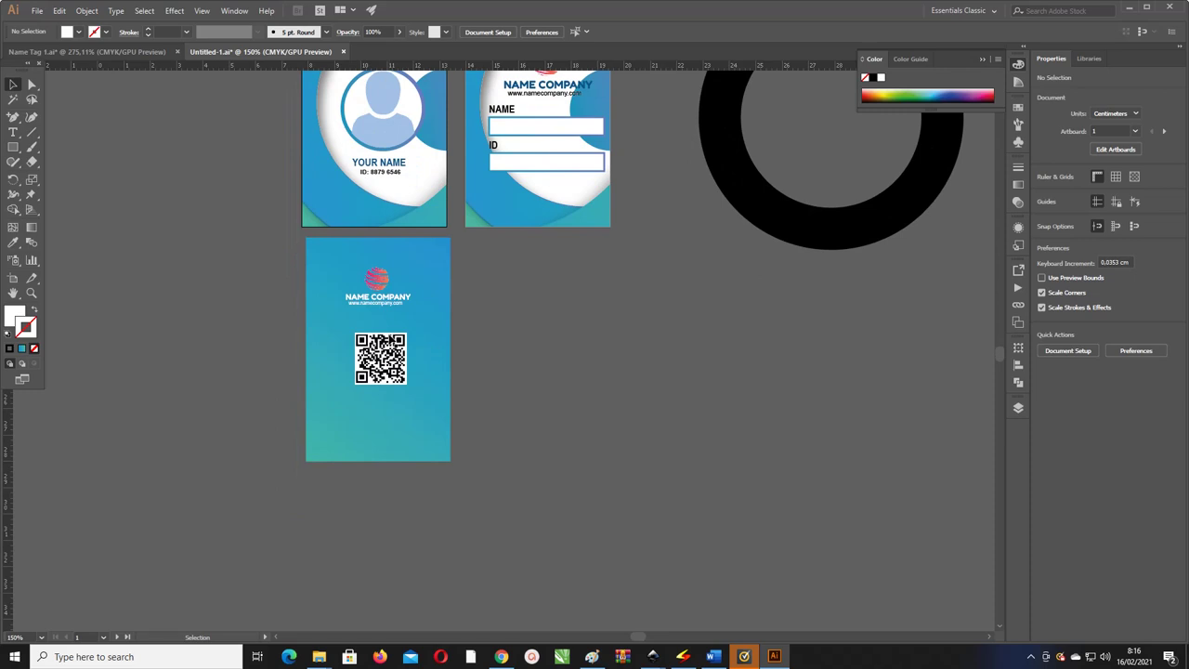
{"action": "key", "text": "m"}
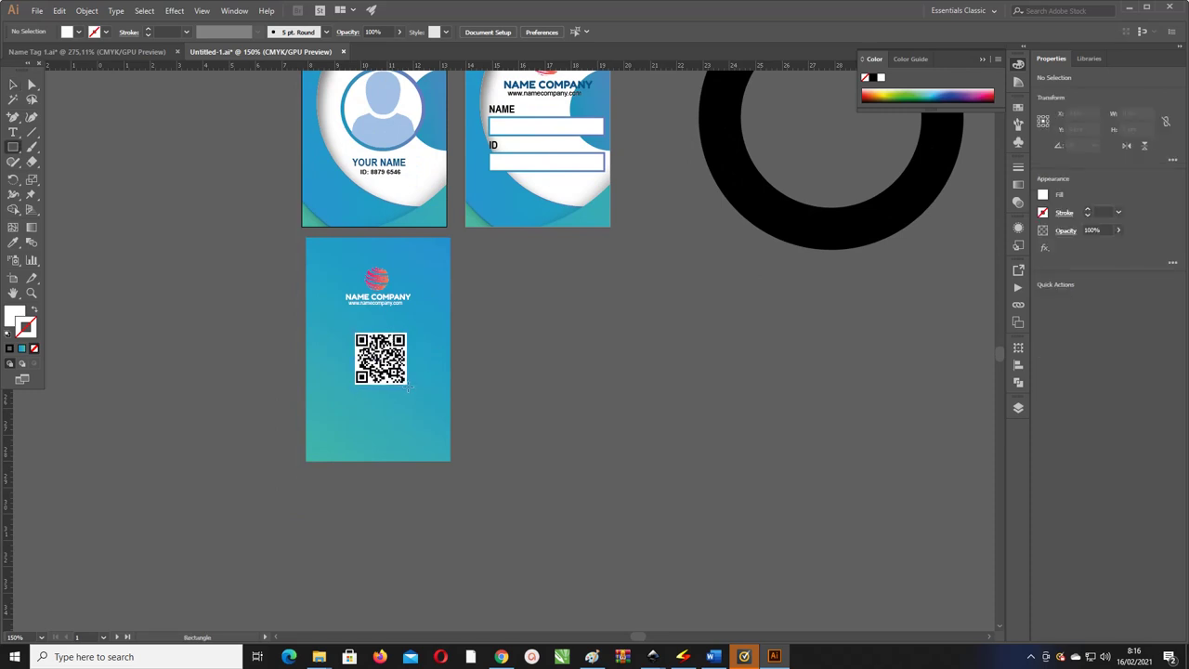
- Draw a white square over the QR code and centre the two vertically
{"action": "left_click_drag", "start_coordinate": [351, 331], "coordinate": [412, 391]}
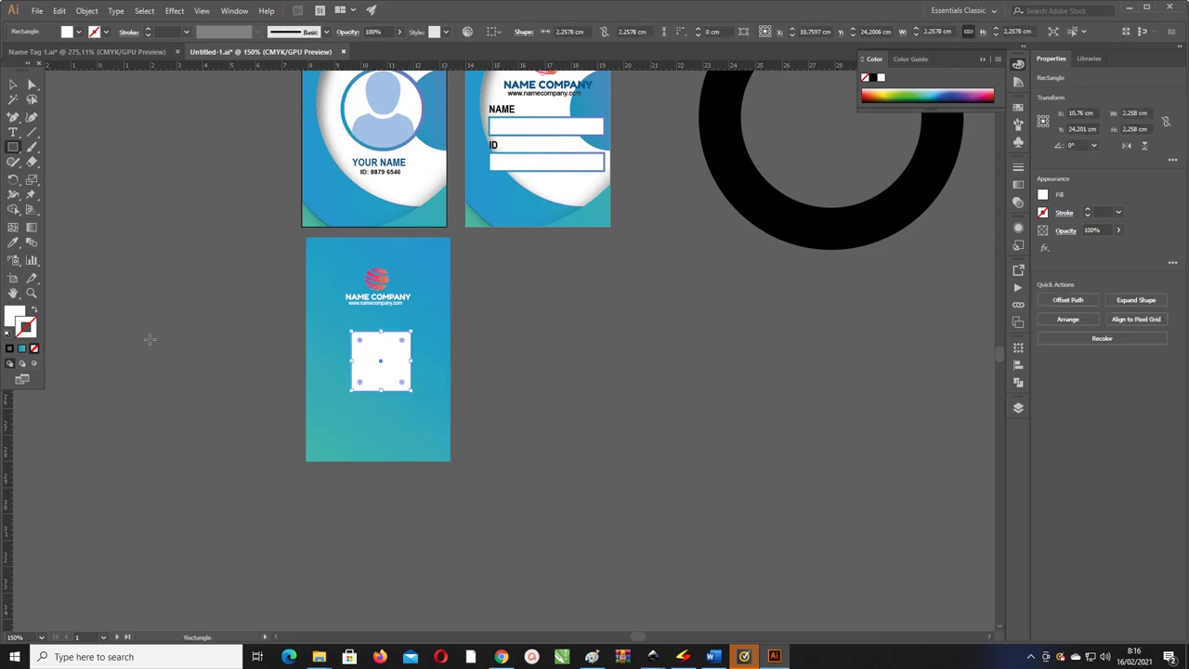
{"action": "left_click", "coordinate": [34, 312]}
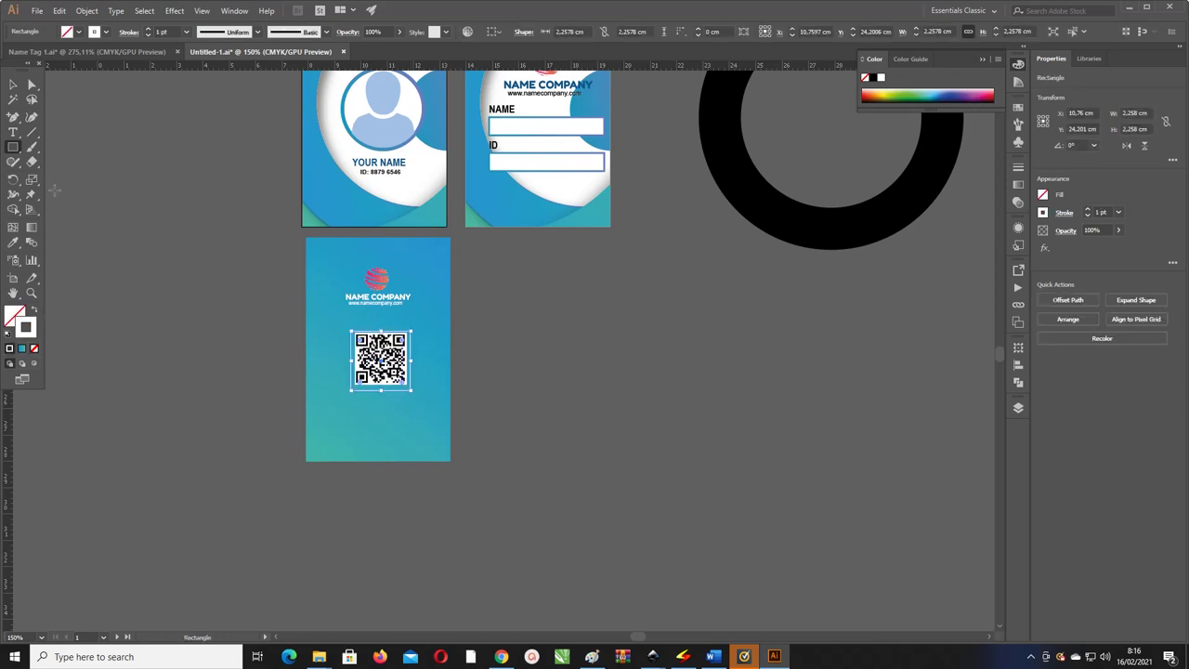
{"action": "left_click", "coordinate": [13, 85]}
{"action": "left_click", "coordinate": [512, 368]}
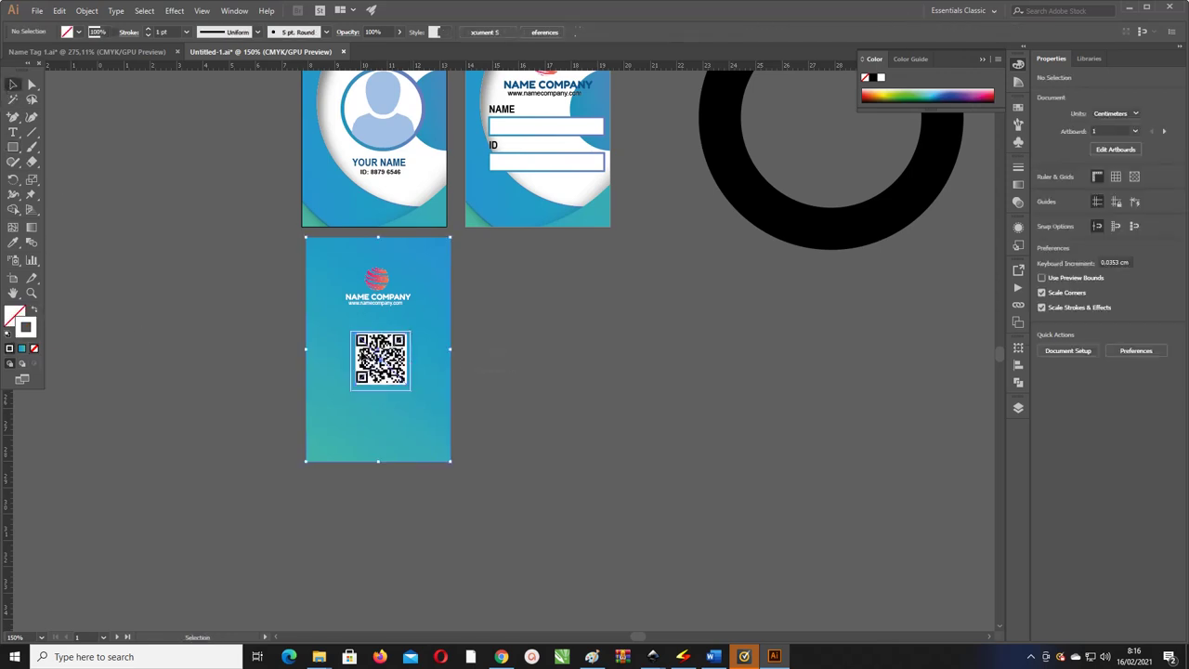
{"action": "left_click_drag", "start_coordinate": [423, 307], "coordinate": [395, 351]}
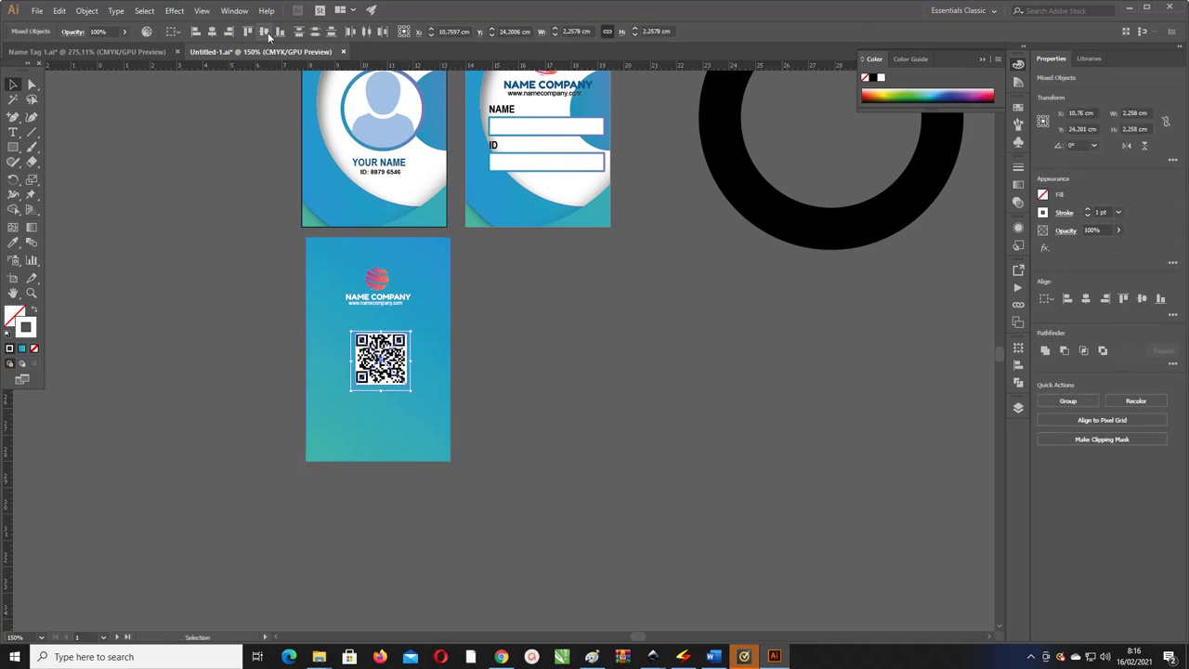
{"action": "left_click", "coordinate": [265, 31]}
{"action": "left_click", "coordinate": [467, 306]}
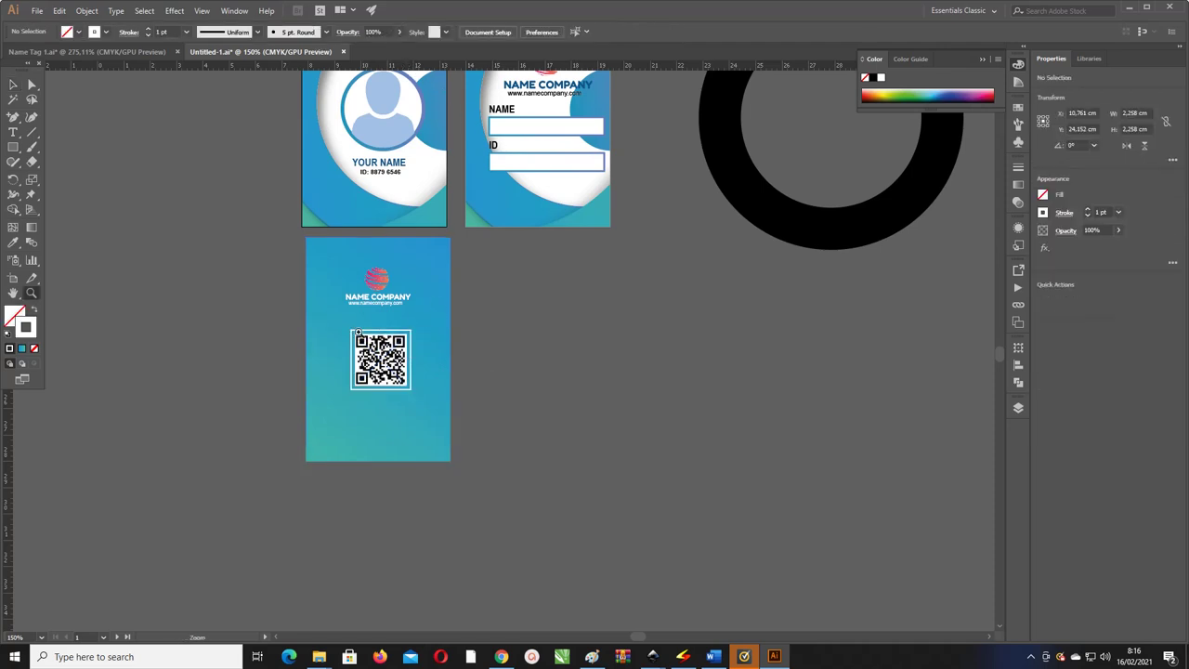
- Shrink the white square to about 2.13 cm as a snug frame around the code
{"action": "key", "text": "z"}
{"action": "left_click_drag", "start_coordinate": [398, 362], "coordinate": [411, 353]}
{"action": "key", "text": "v"}
{"action": "left_click", "coordinate": [428, 297]}
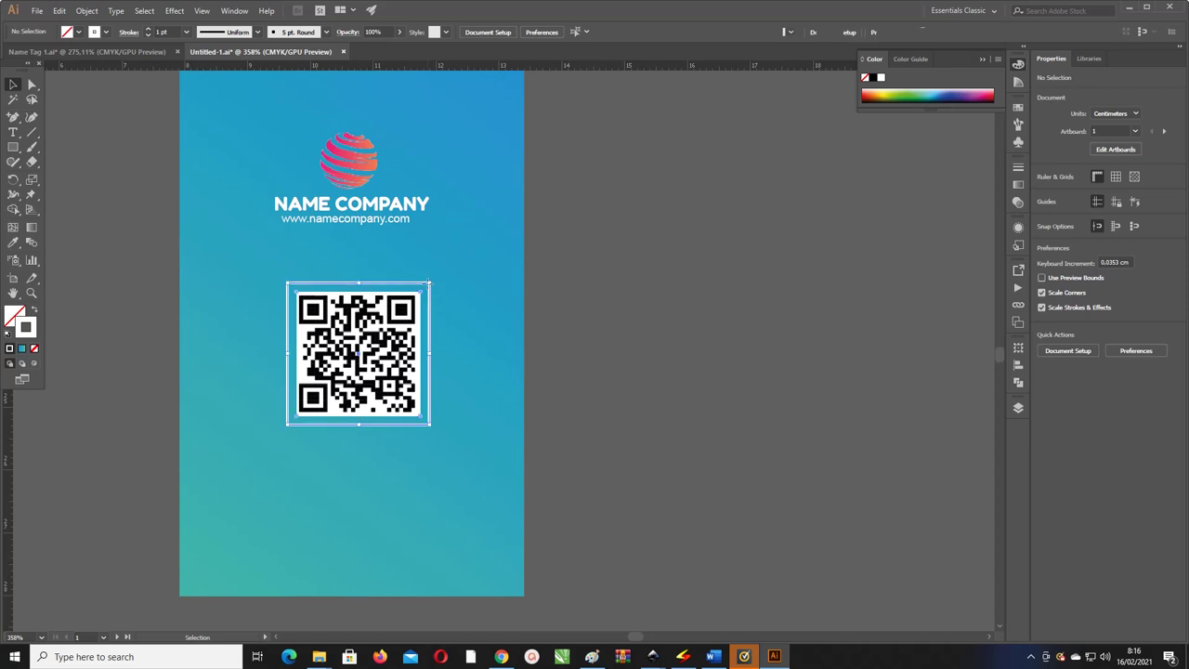
{"action": "left_click_drag", "start_coordinate": [429, 282], "coordinate": [427, 285]}
{"action": "left_click", "coordinate": [574, 295]}
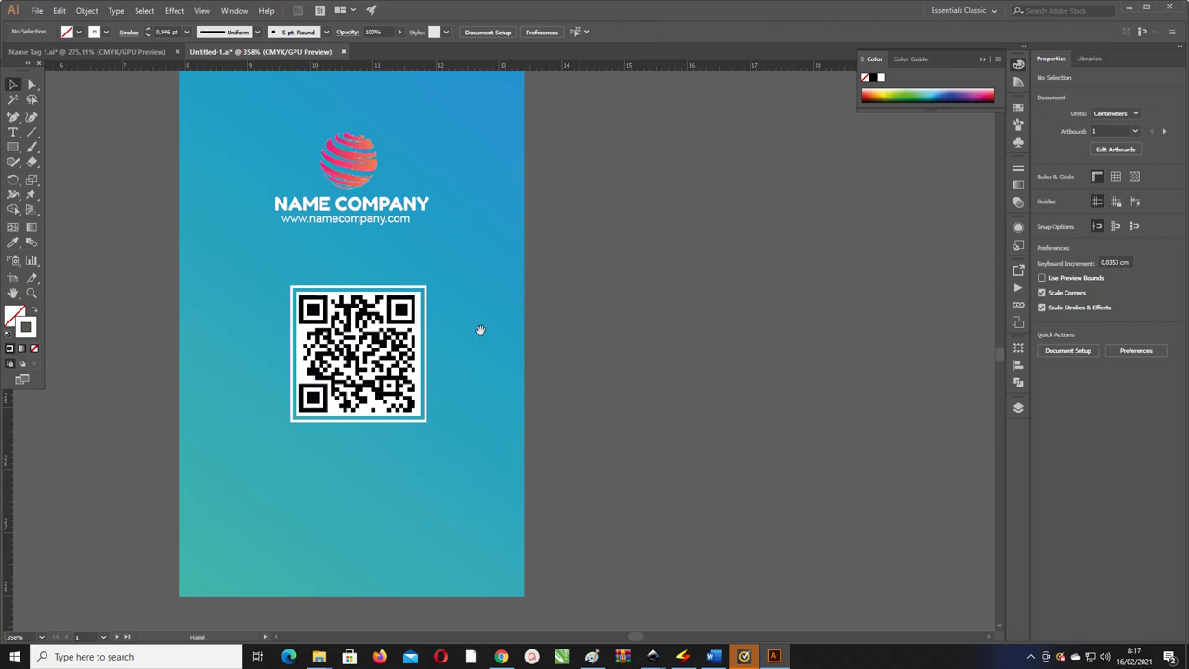
{"action": "left_click_drag", "start_coordinate": [568, 345], "coordinate": [548, 306]}
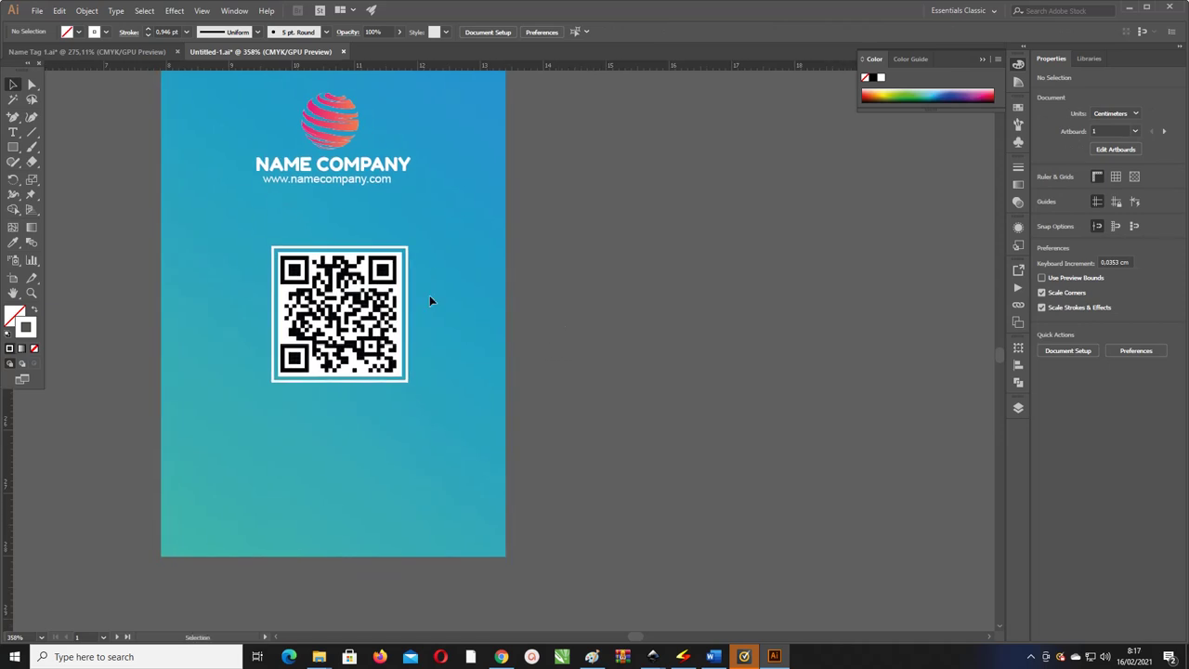
- Paste the Signature, TTD and Join/Expired dates block and move it below the QR code
{"action": "left_click", "coordinate": [12, 134]}
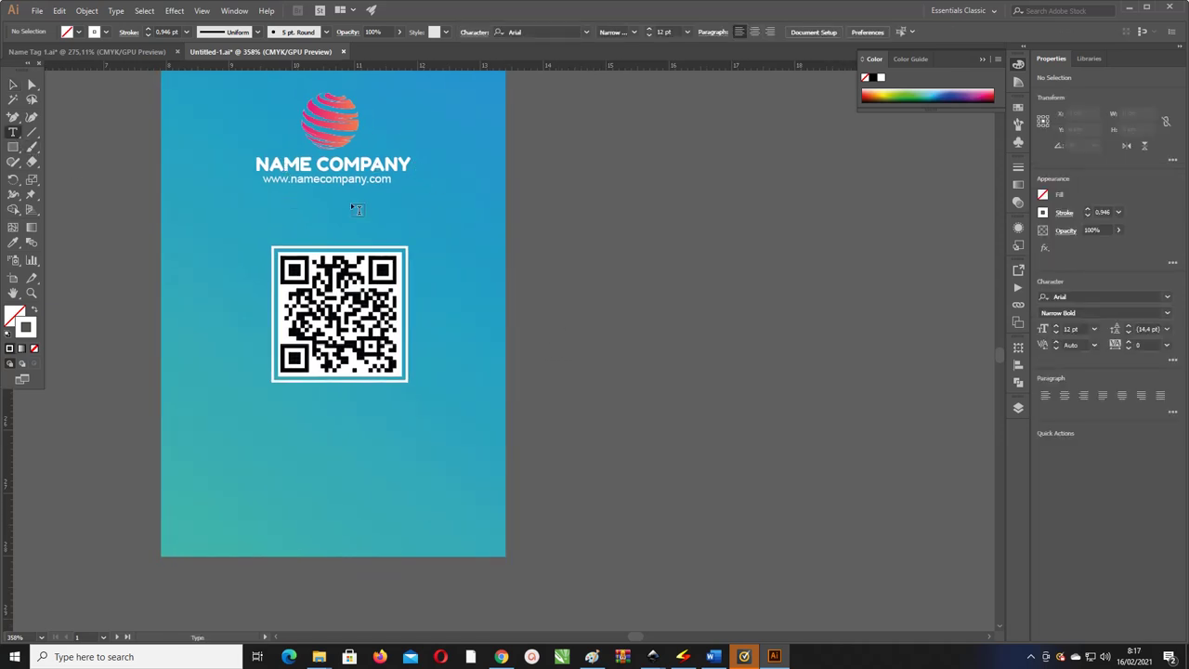
{"action": "key", "text": "a"}
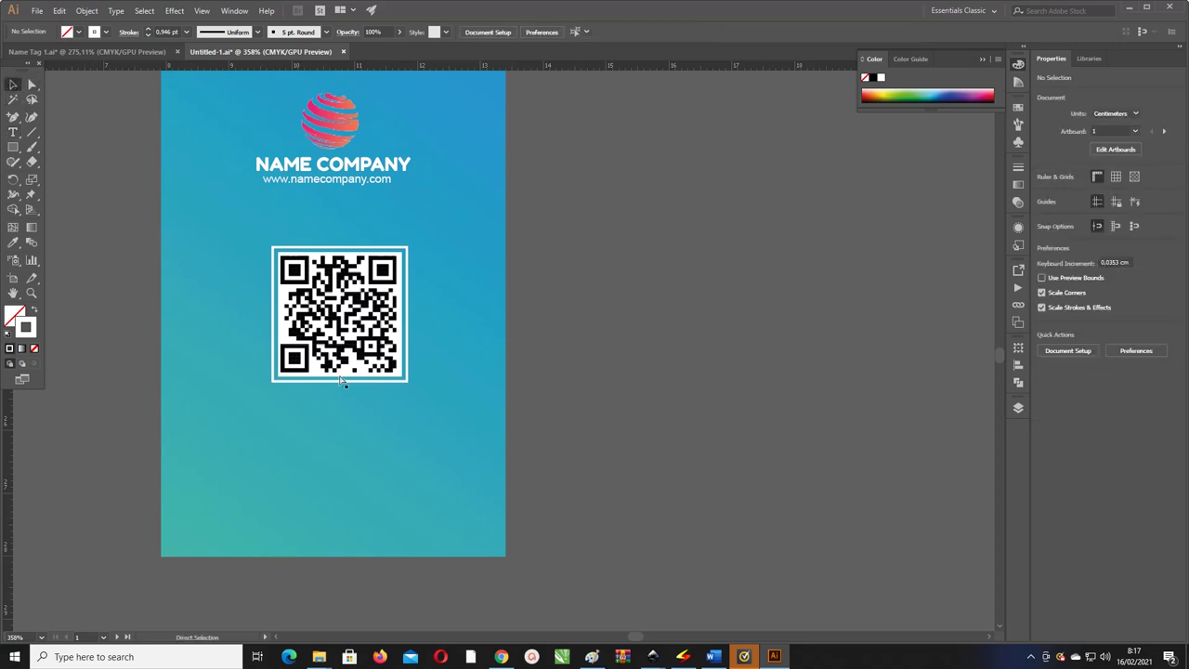
{"action": "key", "text": "ctrl+v"}
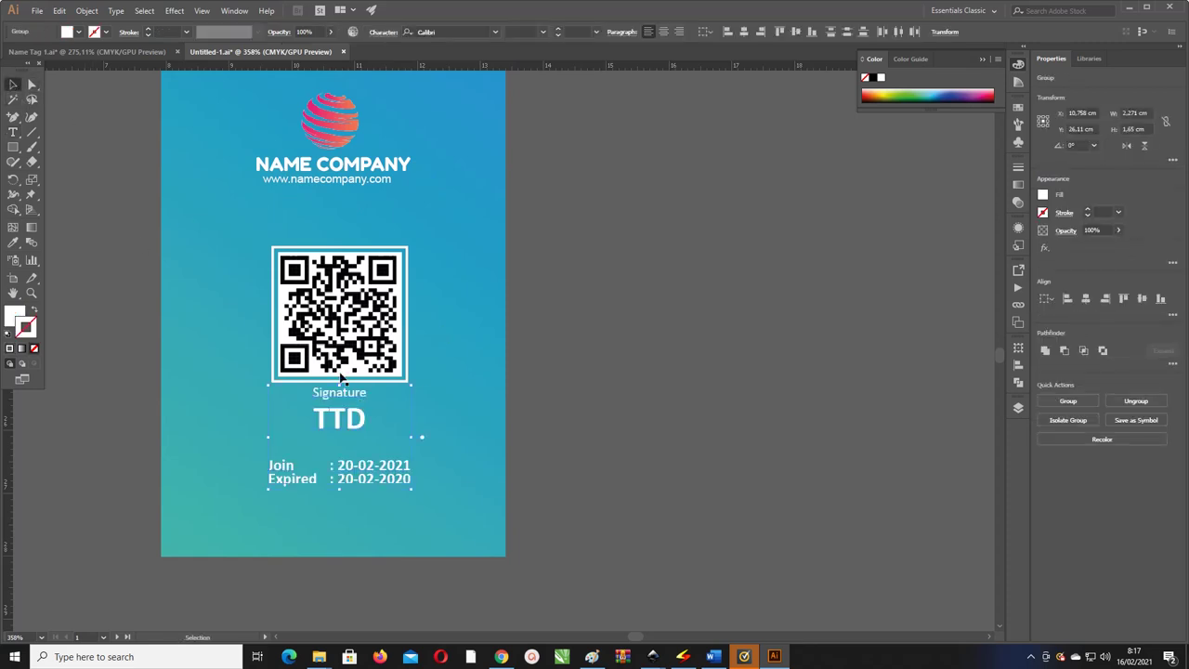
{"action": "left_click_drag", "start_coordinate": [350, 411], "coordinate": [349, 431]}
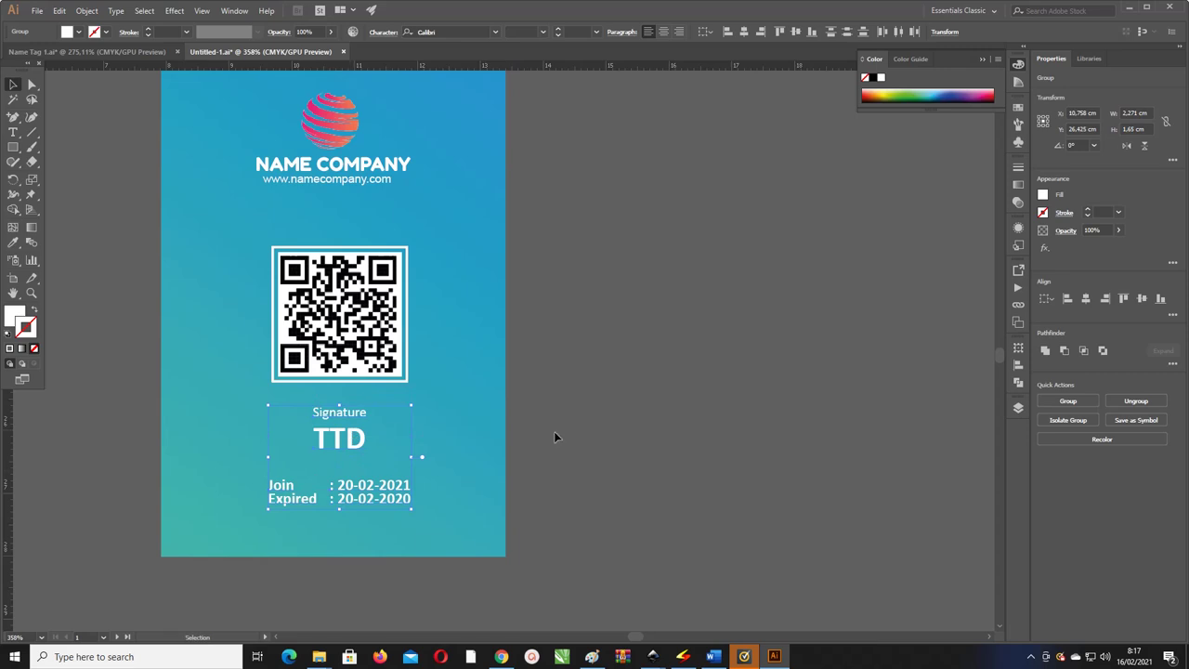
{"action": "left_click", "coordinate": [584, 405]}
- Horizontally centre the back card's contents and centre the QR code on the card
{"action": "key", "text": "ctrl+minus"}
{"action": "key", "text": "ctrl+minus"}
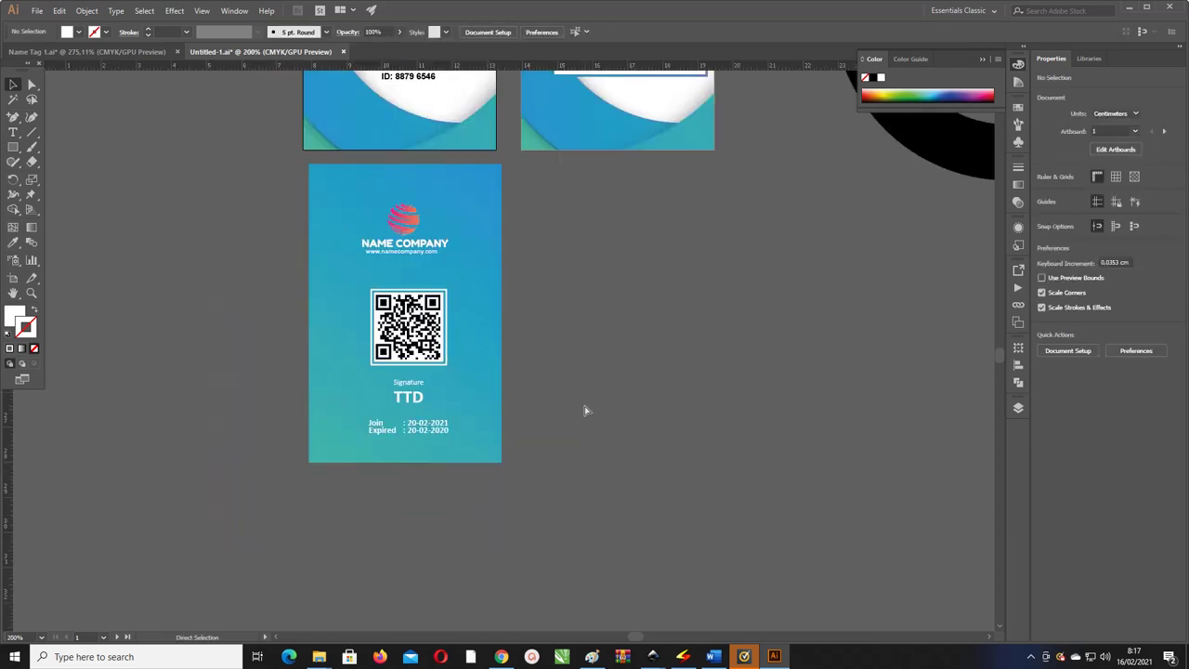
{"action": "key", "text": "ctrl+minus"}
{"action": "left_click_drag", "start_coordinate": [584, 406], "coordinate": [538, 405]}
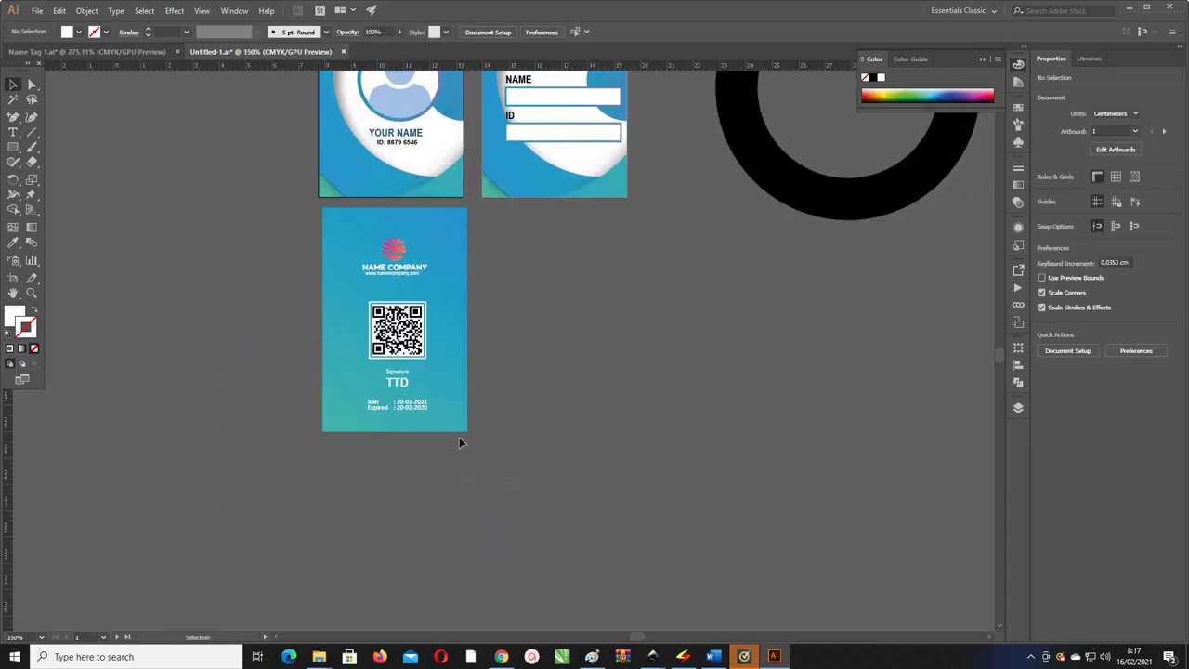
{"action": "left_click", "coordinate": [363, 221]}
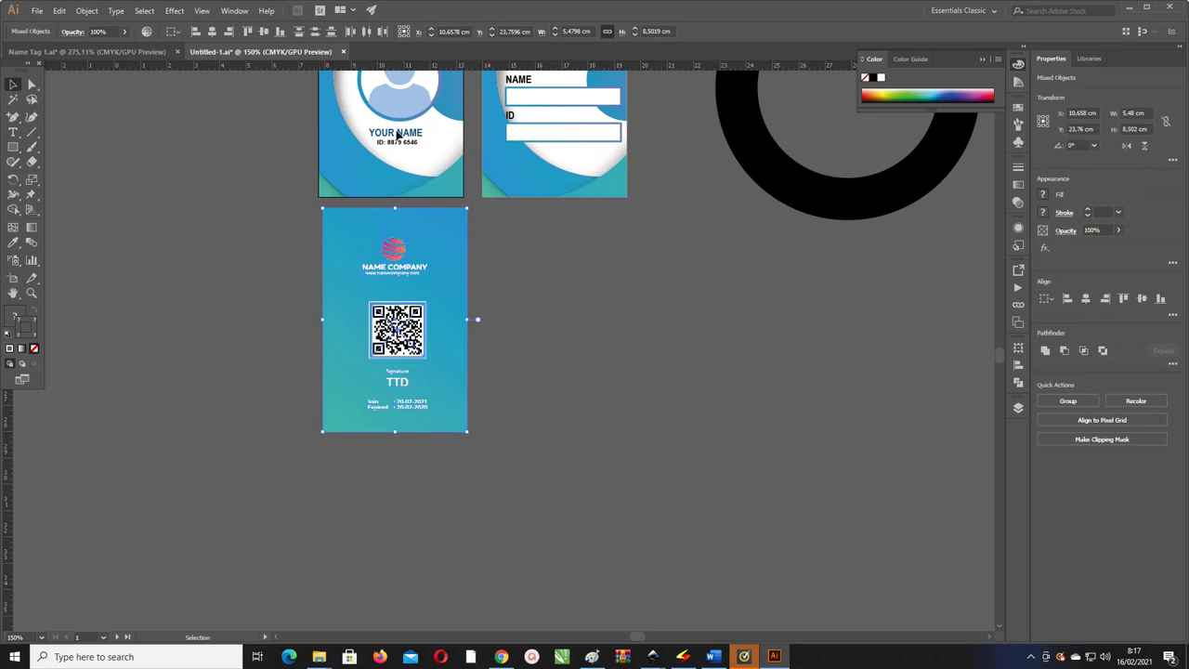
{"action": "left_click", "coordinate": [212, 32]}
{"action": "left_click", "coordinate": [514, 384]}
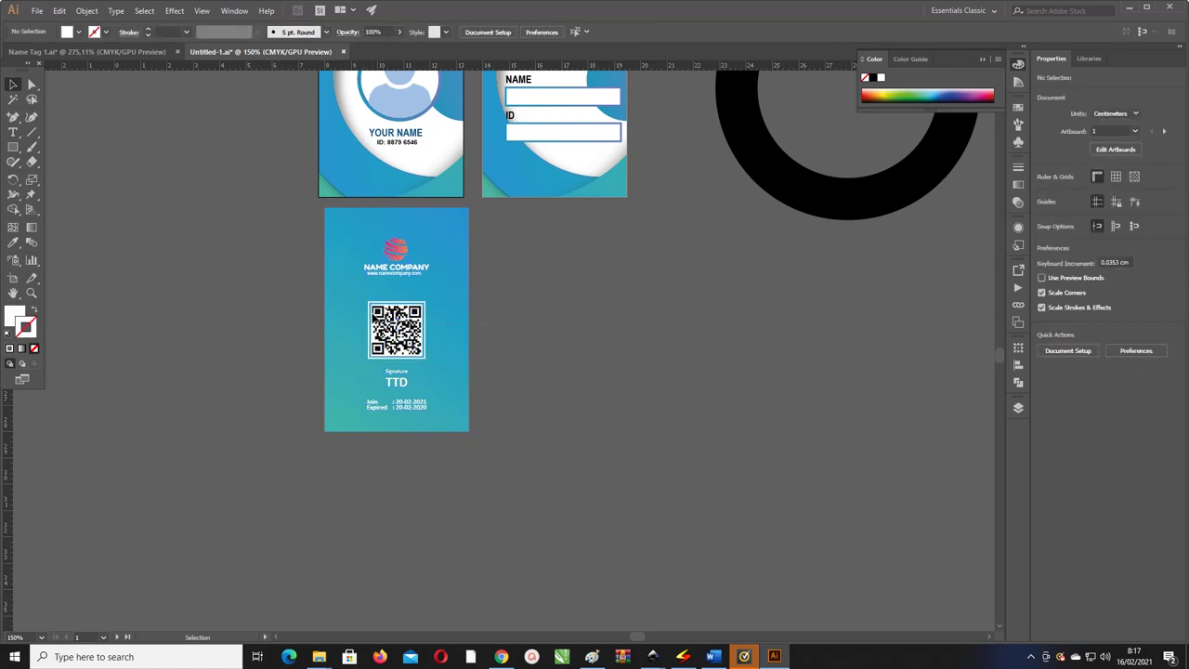
{"action": "left_click", "coordinate": [397, 330]}
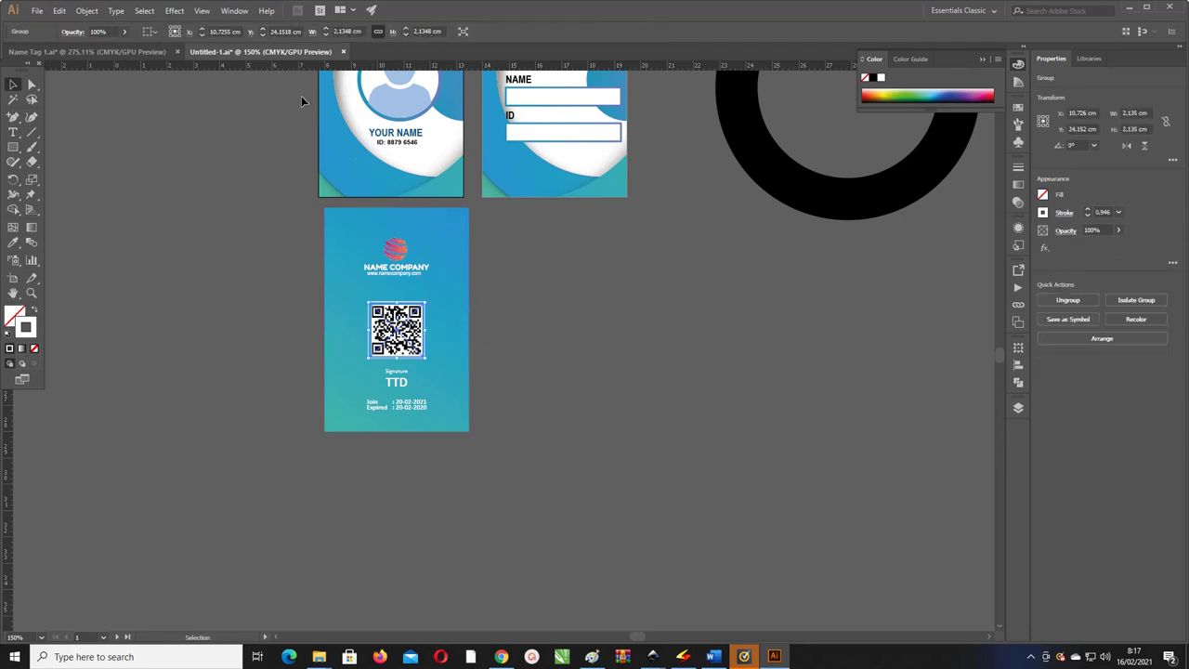
{"action": "left_click", "coordinate": [395, 226], "text": "shift"}
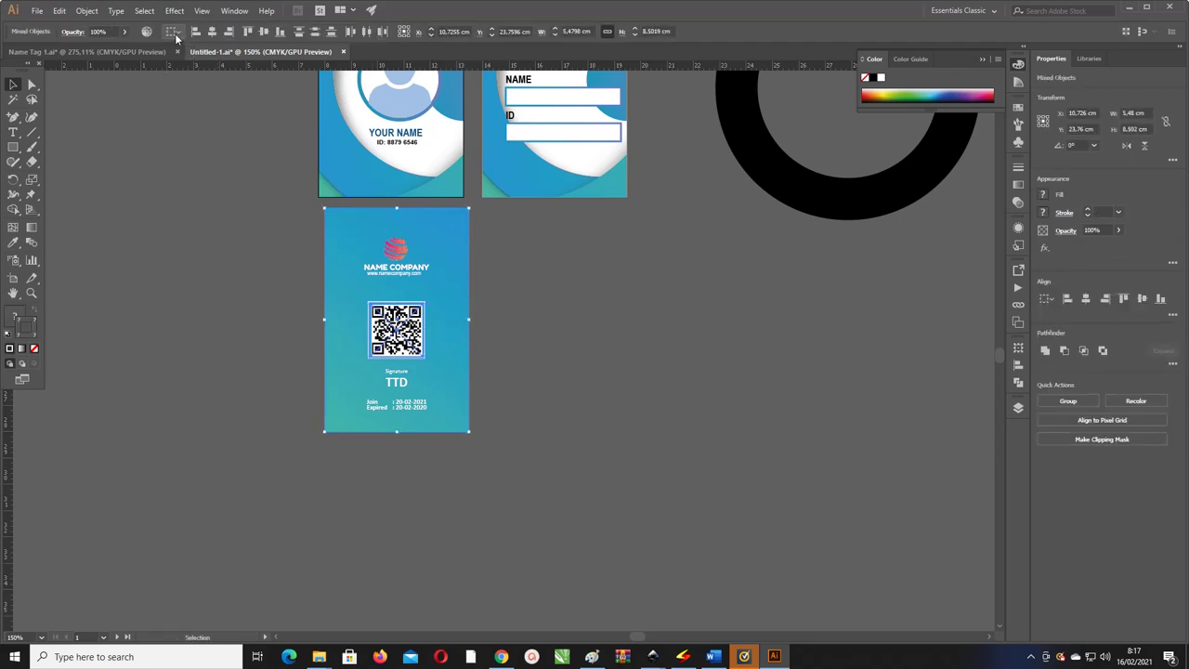
{"action": "left_click", "coordinate": [264, 32]}
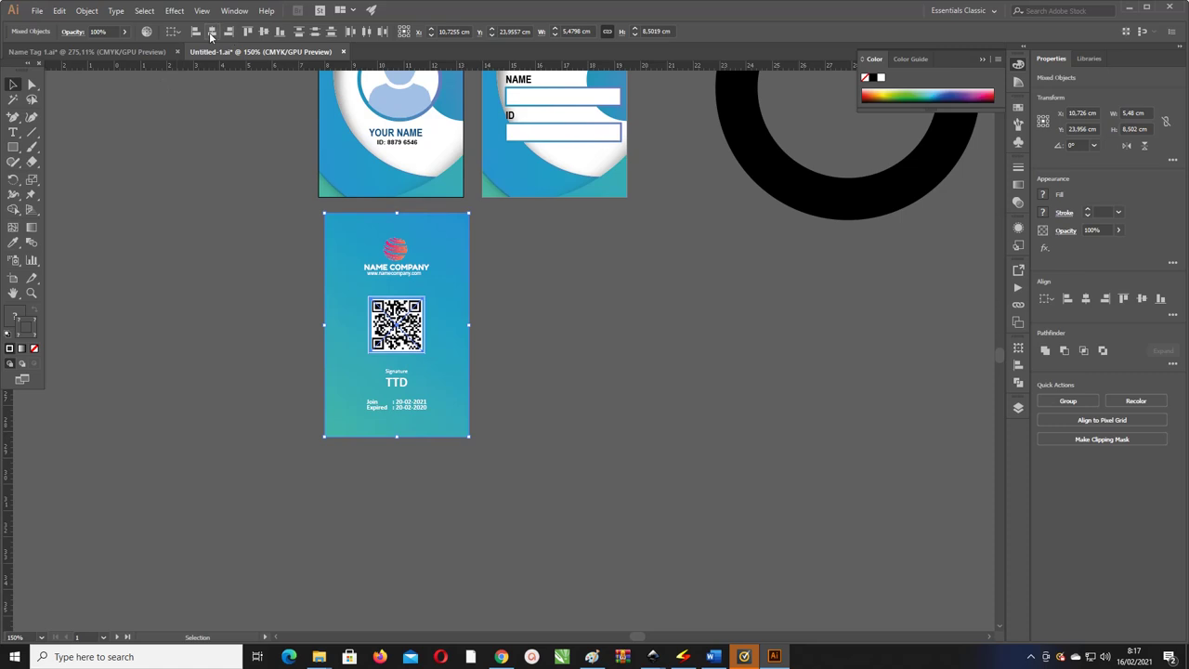
{"action": "left_click", "coordinate": [471, 327]}
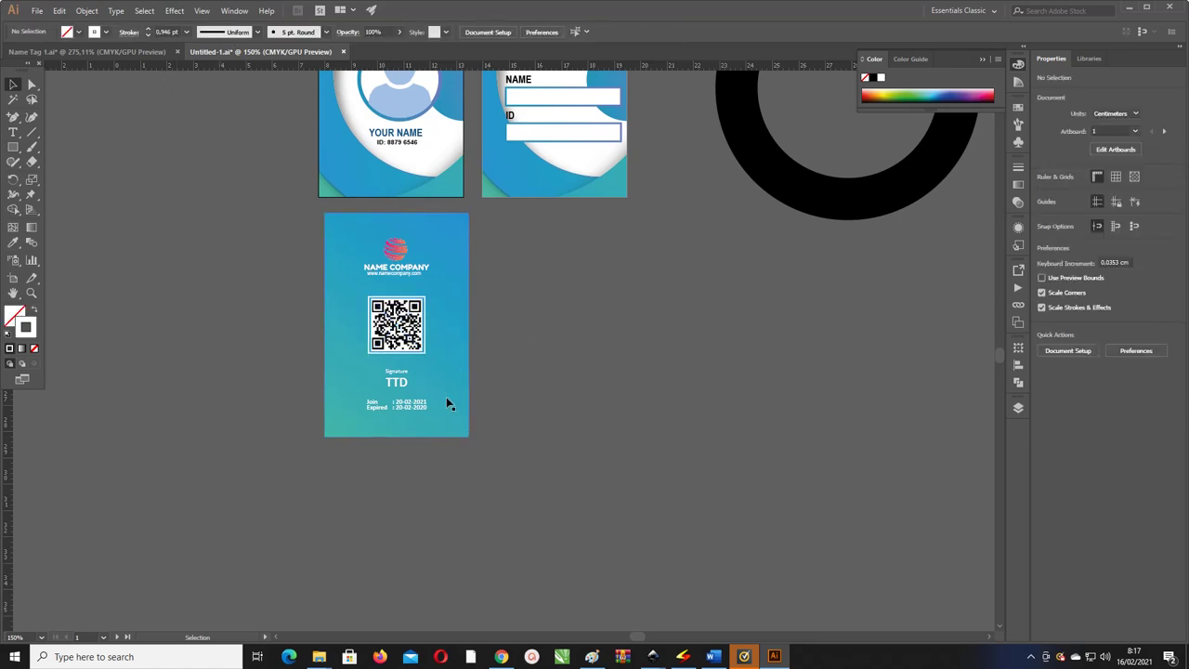
- Scale up the logo and NAME COMPANY heading on the back card
{"action": "left_click", "coordinate": [335, 372]}
{"action": "left_click", "coordinate": [411, 378]}
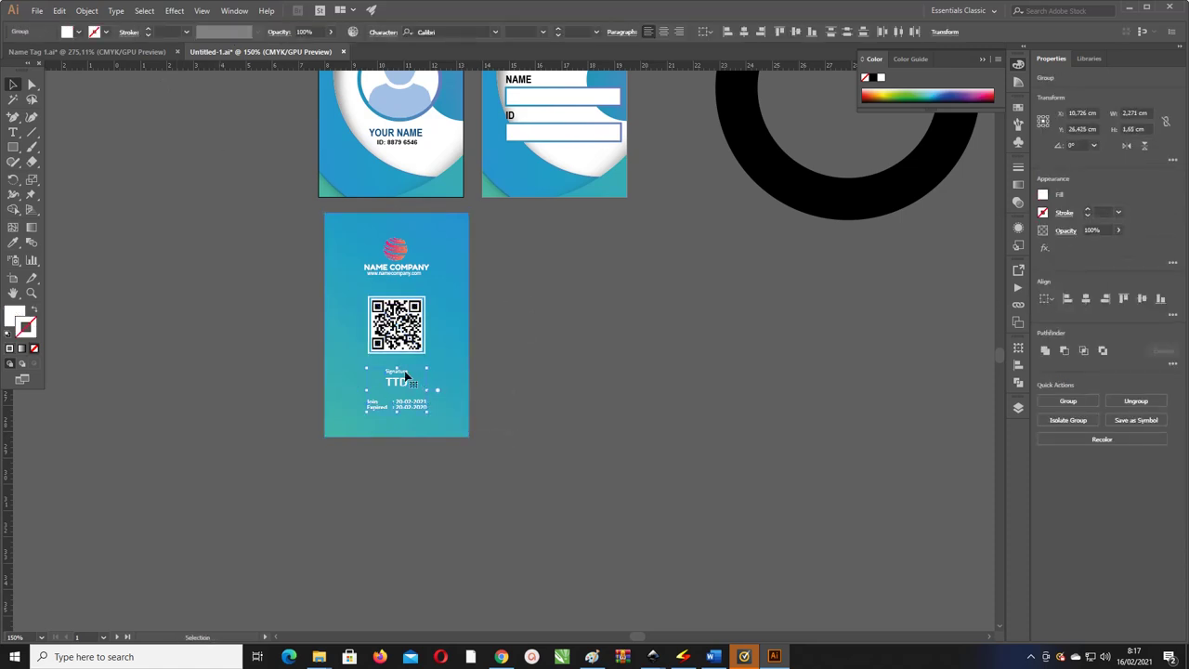
{"action": "left_click", "coordinate": [499, 343]}
{"action": "left_click_drag", "start_coordinate": [500, 311], "coordinate": [509, 333]}
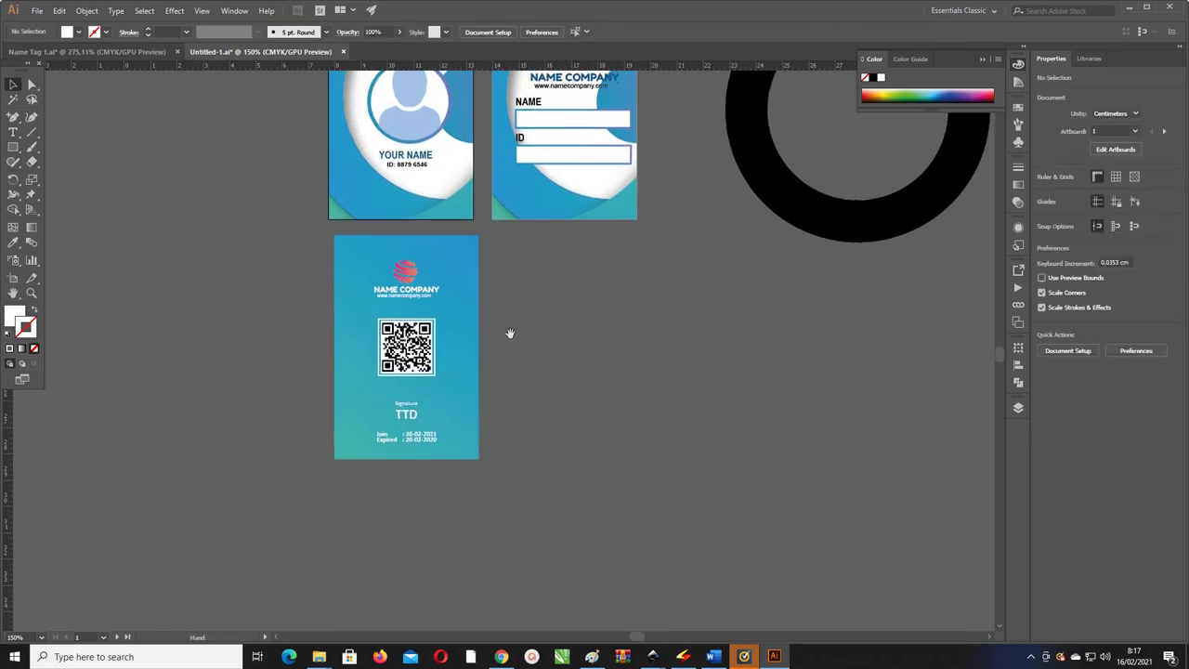
{"action": "left_click", "coordinate": [353, 260]}
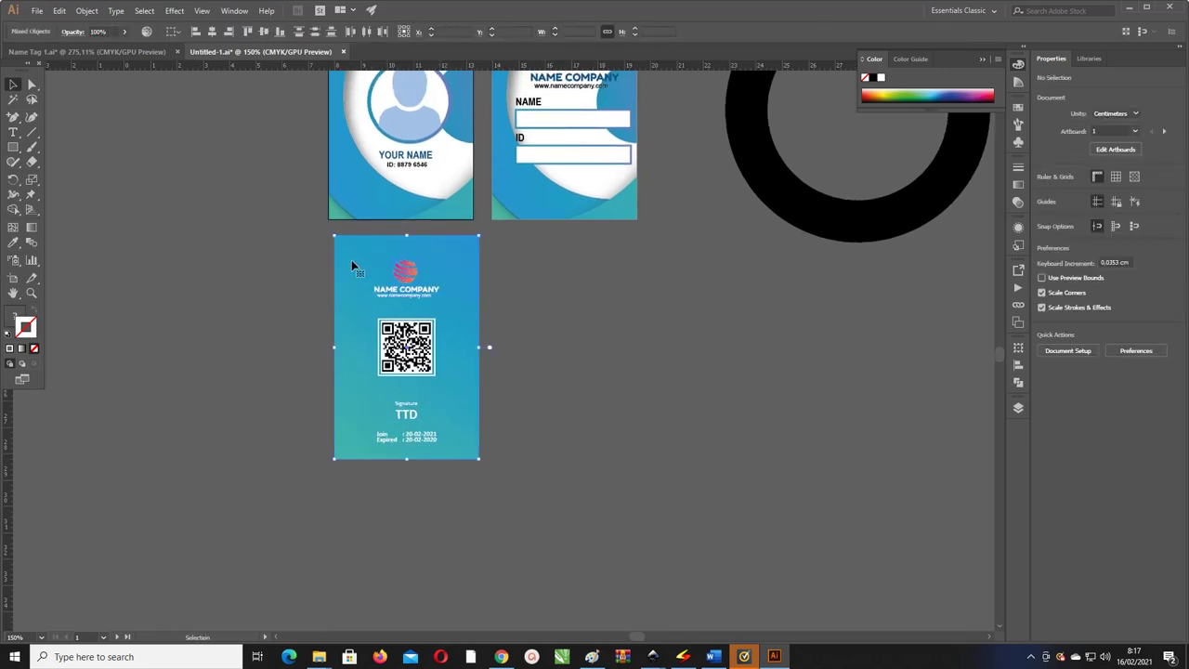
{"action": "left_click", "coordinate": [451, 275]}
{"action": "left_click_drag", "start_coordinate": [440, 260], "coordinate": [480, 276]}
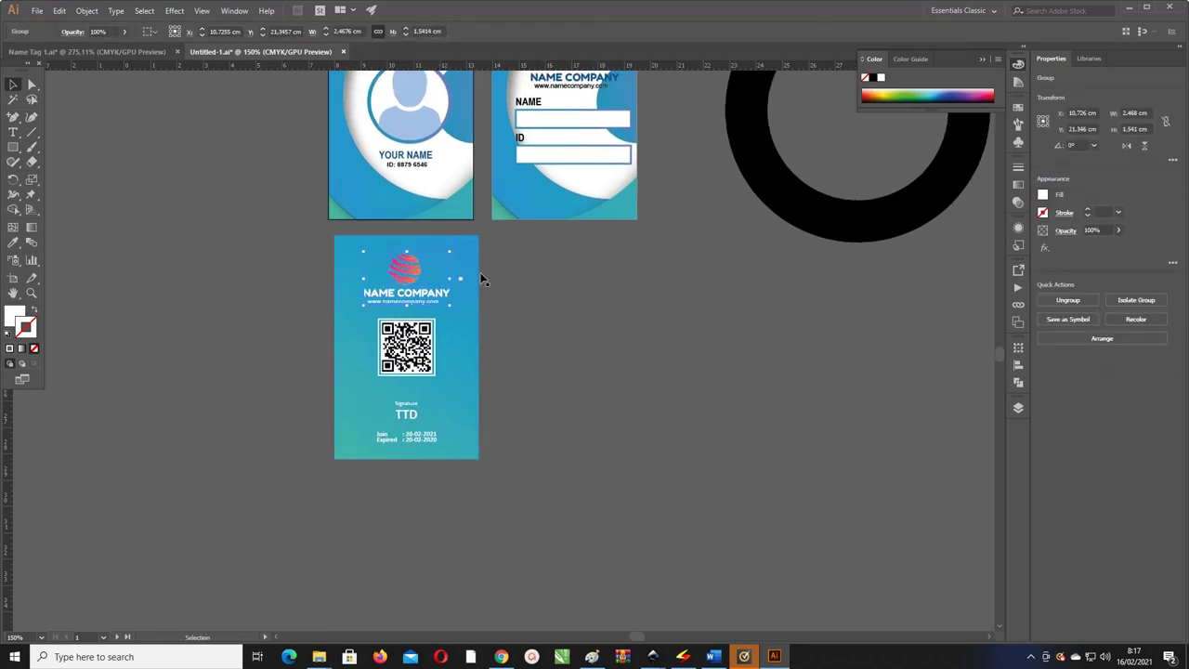
{"action": "left_click", "coordinate": [548, 301]}
- Select all the back card's objects to check the centred layout, then deselect
{"action": "left_click_drag", "start_coordinate": [582, 308], "coordinate": [562, 312]}
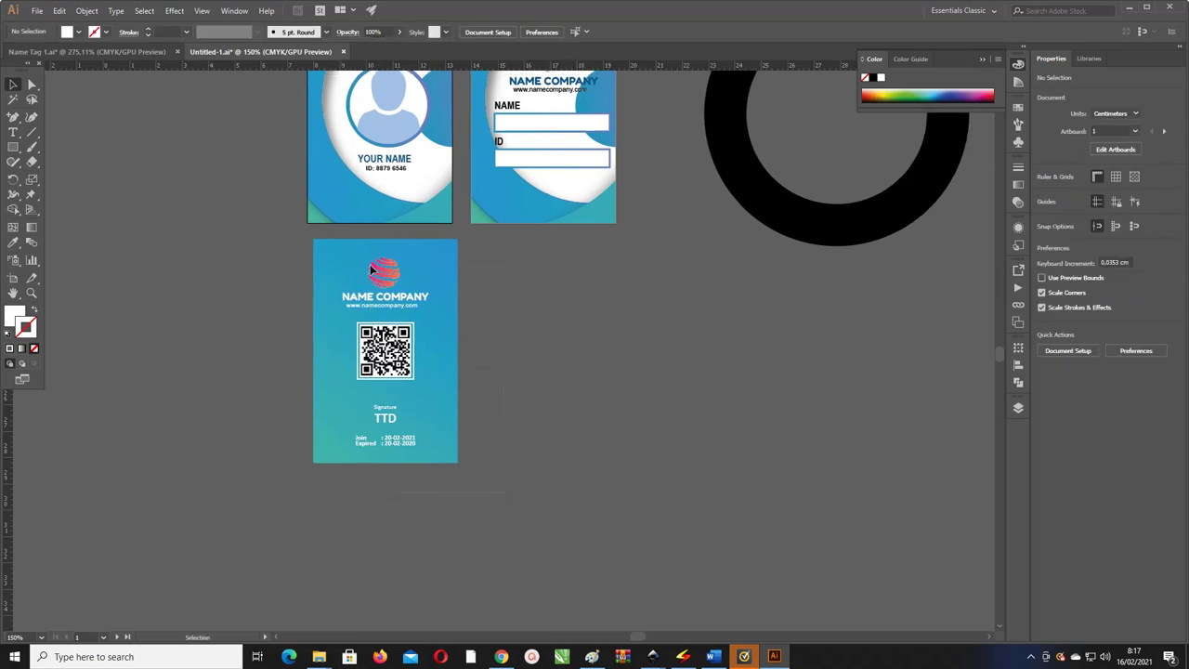
{"action": "left_click_drag", "start_coordinate": [371, 269], "coordinate": [377, 269]}
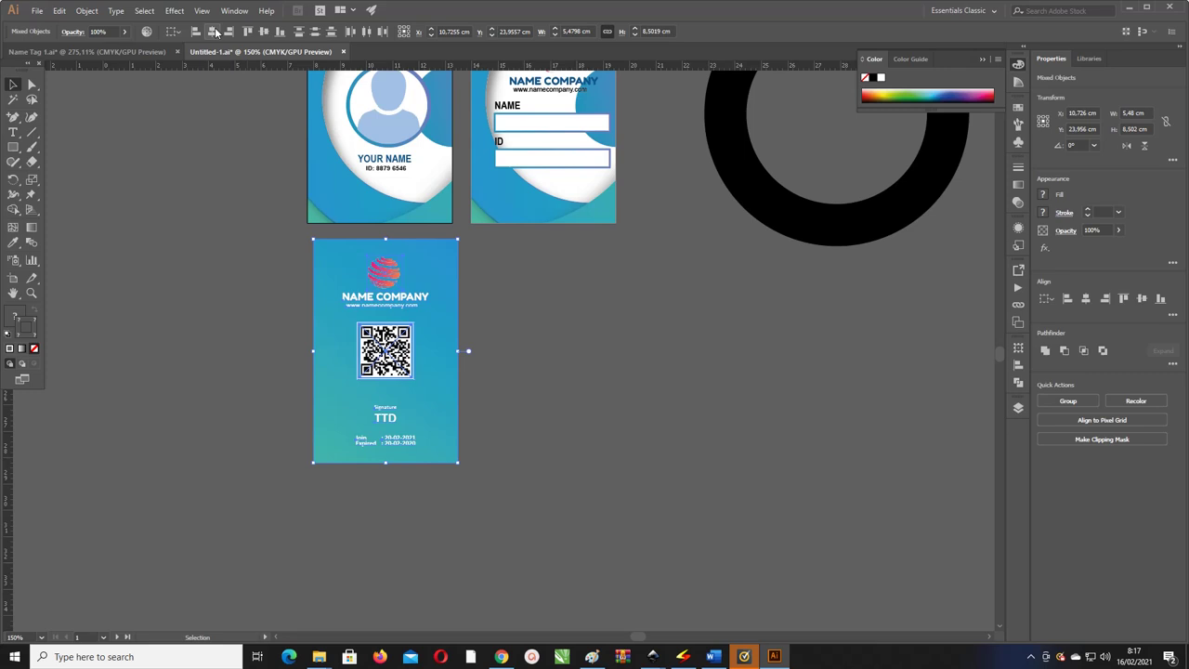
{"action": "left_click", "coordinate": [522, 316]}
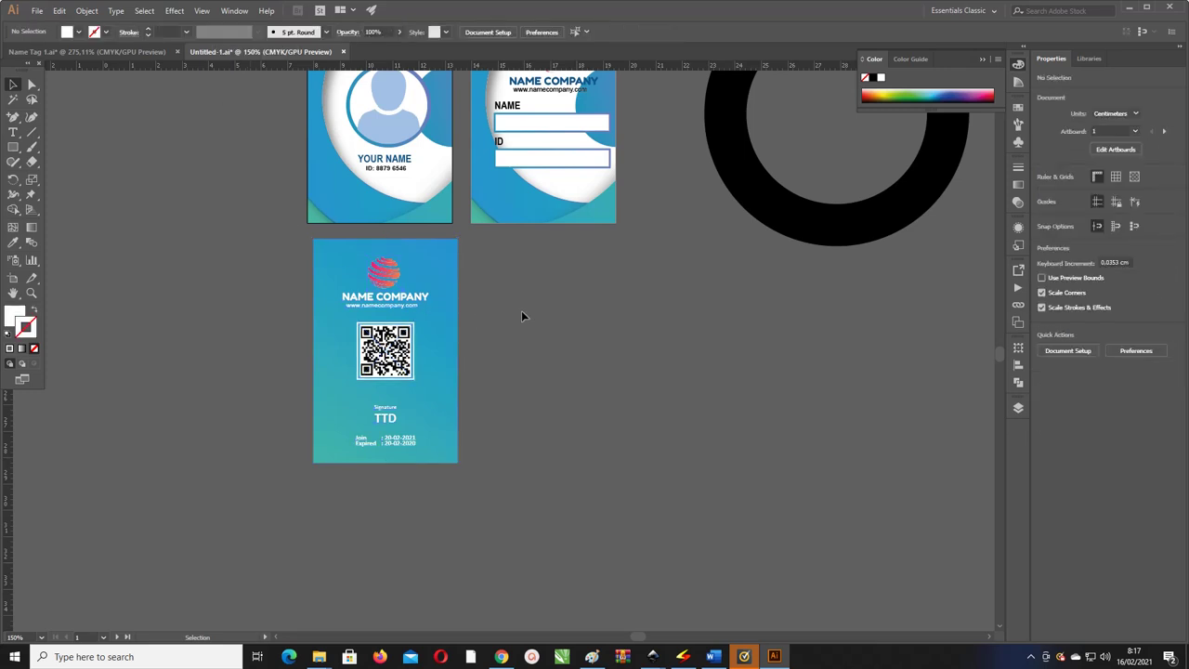
{"action": "scroll", "coordinate": [523, 315], "scroll_direction": "up", "scroll_amount": 2}
{"action": "scroll", "coordinate": [525, 313], "scroll_direction": "up", "scroll_amount": 1}
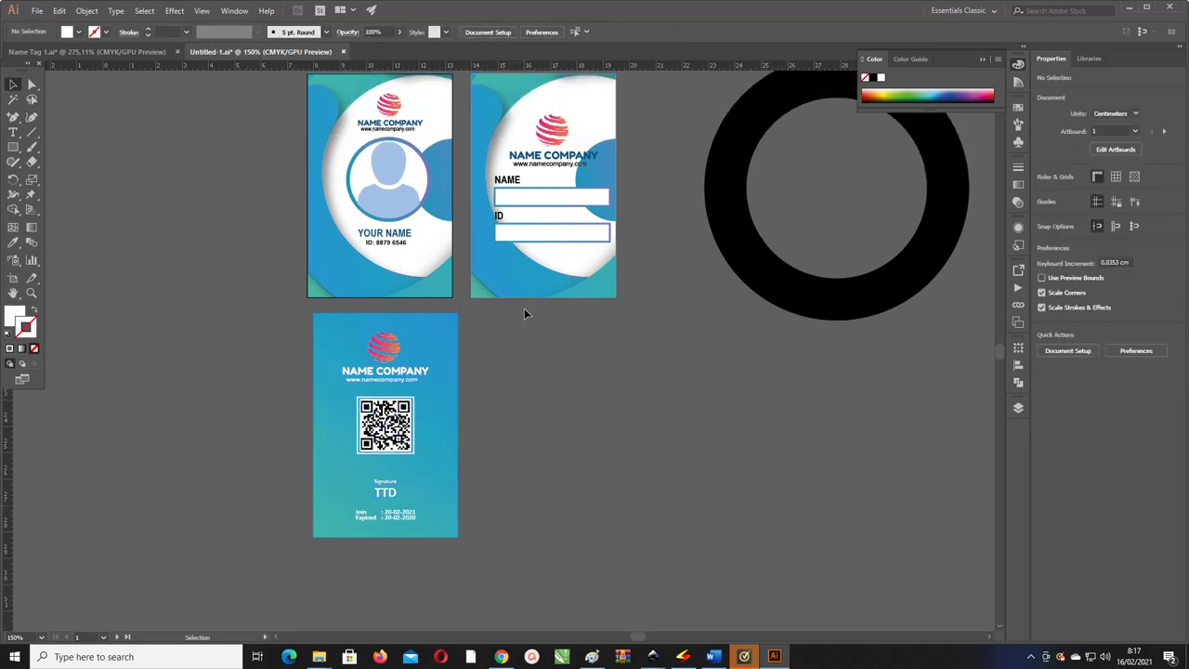
{"action": "scroll", "coordinate": [524, 315], "scroll_direction": "up", "scroll_amount": 1}
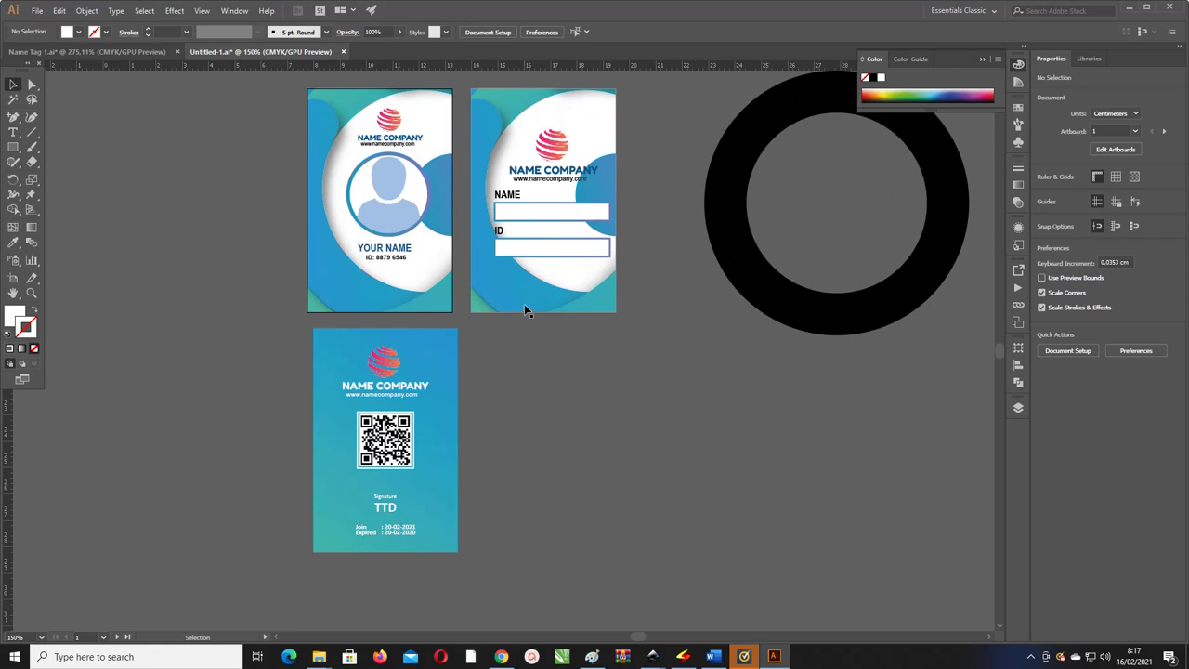